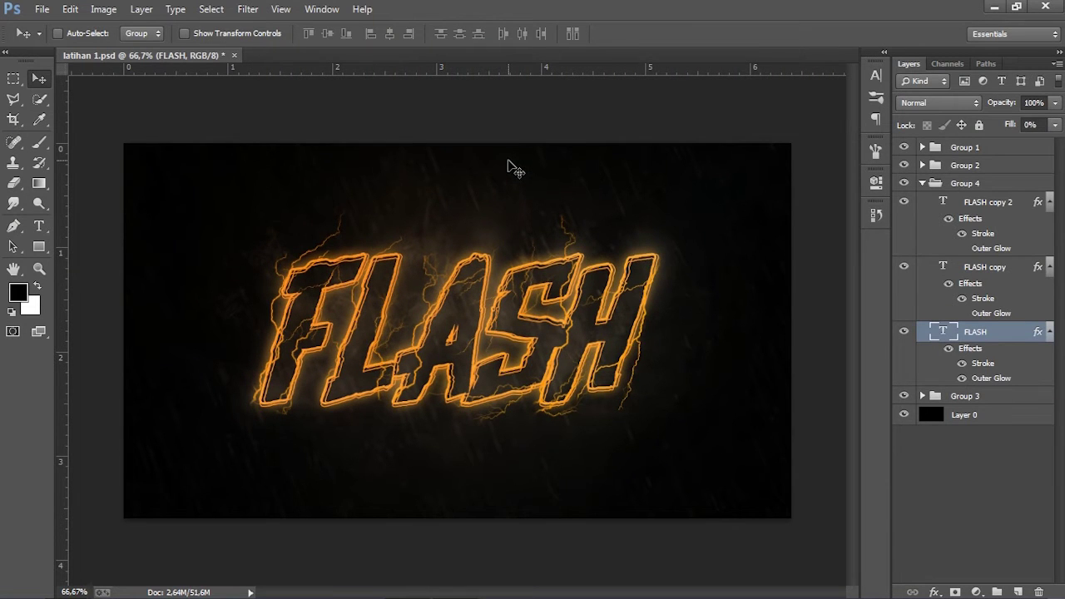
- Review the tutorial materials: lightning brushes archive, SmokeFog, rain overlay and dark texture images
{"action": "scroll", "coordinate": [489, 243], "scroll_direction": "up", "scroll_amount": 2, "text": "alt"}
{"action": "scroll", "coordinate": [492, 250], "scroll_direction": "up", "scroll_amount": 2, "text": "alt"}
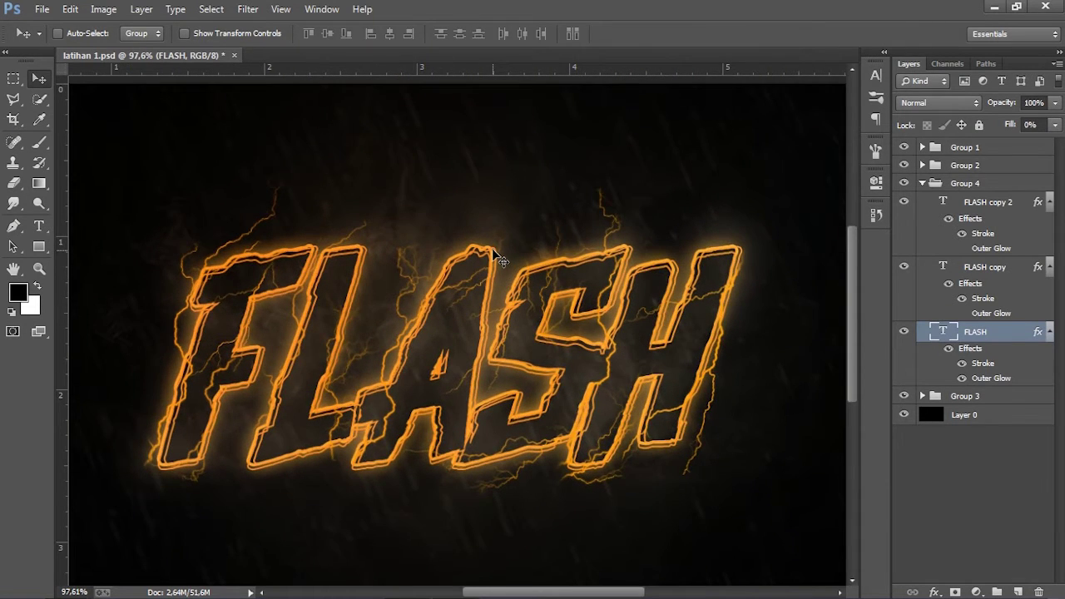
{"action": "scroll", "coordinate": [467, 274], "scroll_direction": "down", "scroll_amount": 8, "text": "alt"}
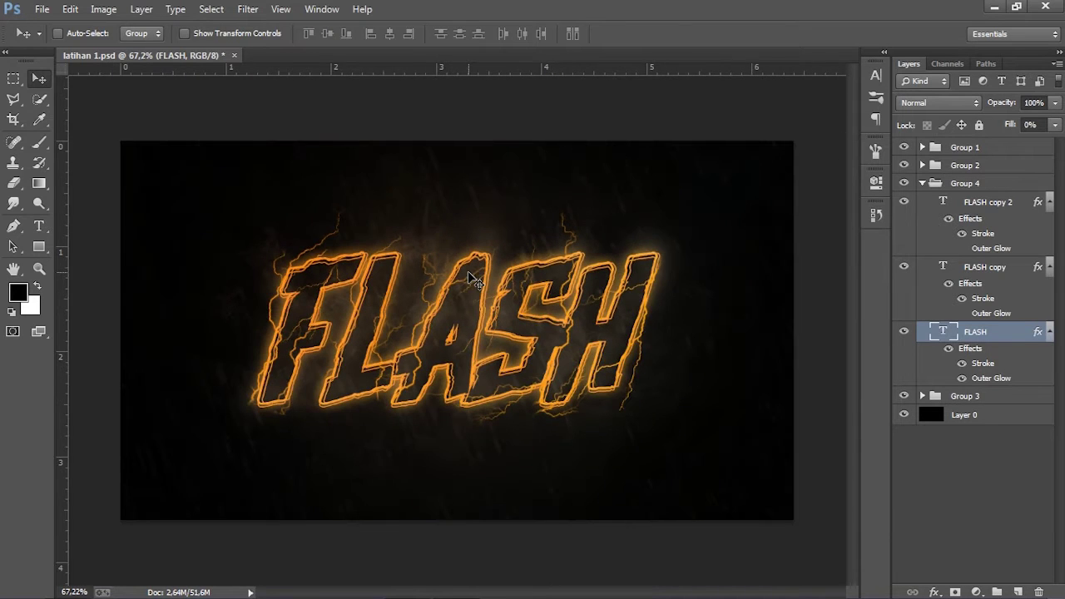
{"action": "scroll", "coordinate": [308, 365], "scroll_direction": "up", "scroll_amount": 5, "text": "alt"}
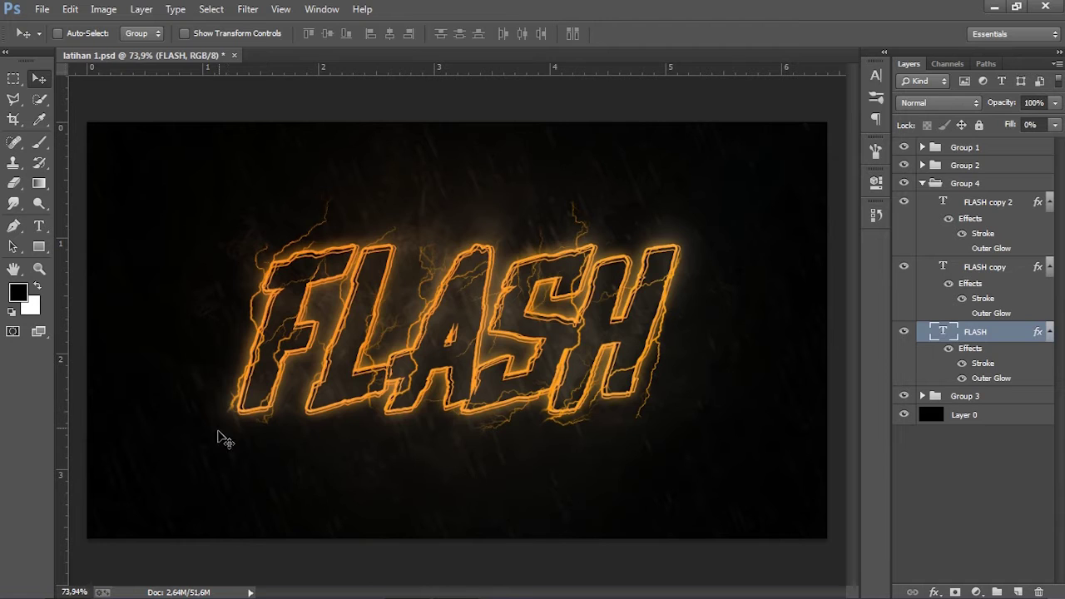
{"action": "mouse_move", "coordinate": [66, 584]}
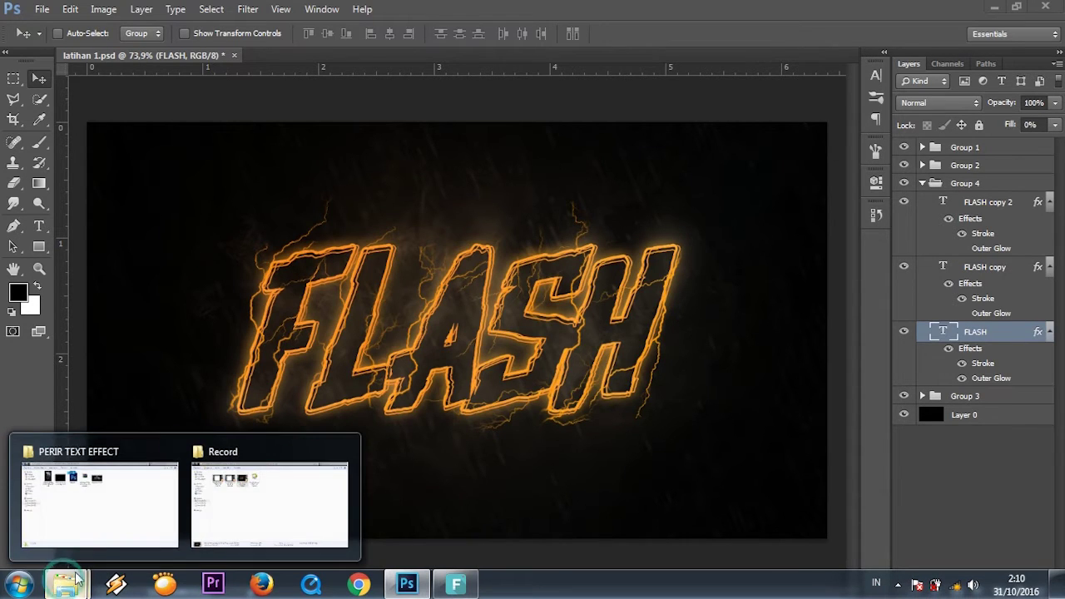
{"action": "left_click", "coordinate": [107, 509]}
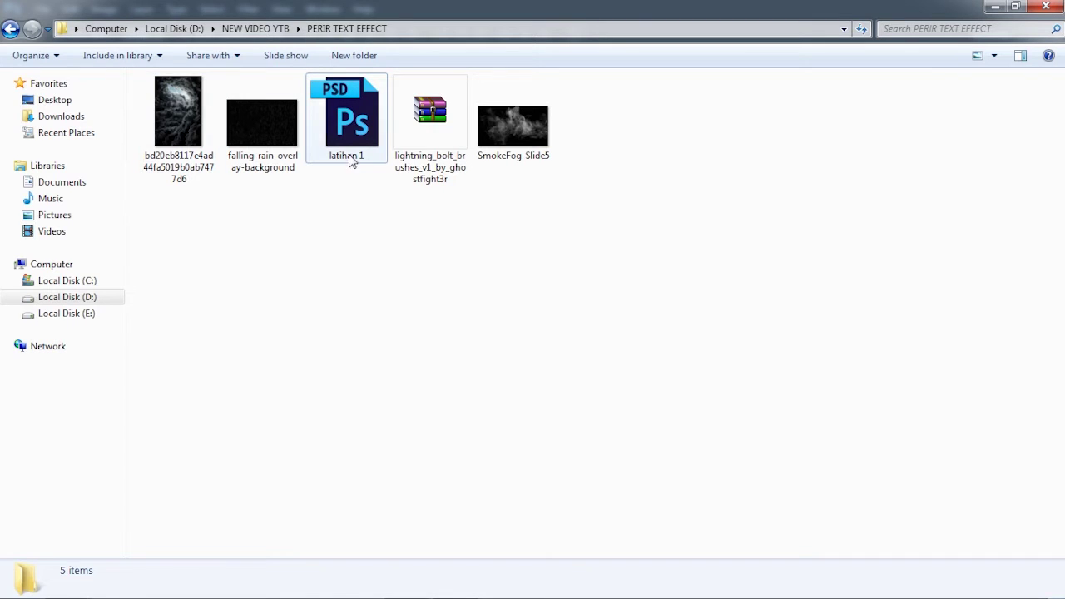
{"action": "left_click", "coordinate": [453, 142]}
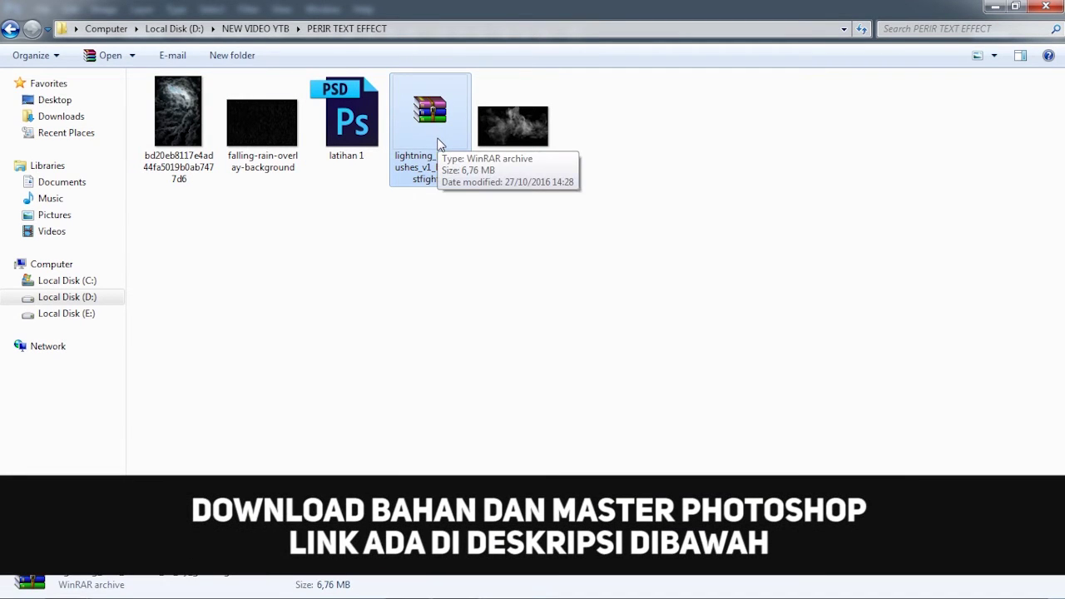
{"action": "left_click", "coordinate": [524, 138]}
{"action": "left_click", "coordinate": [258, 138]}
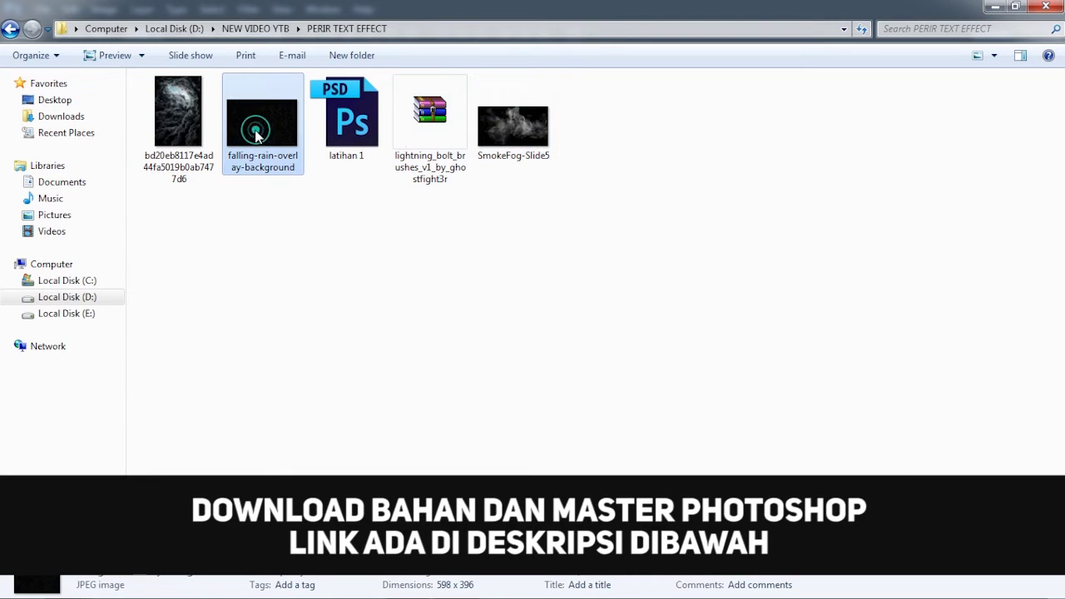
{"action": "left_click", "coordinate": [179, 118]}
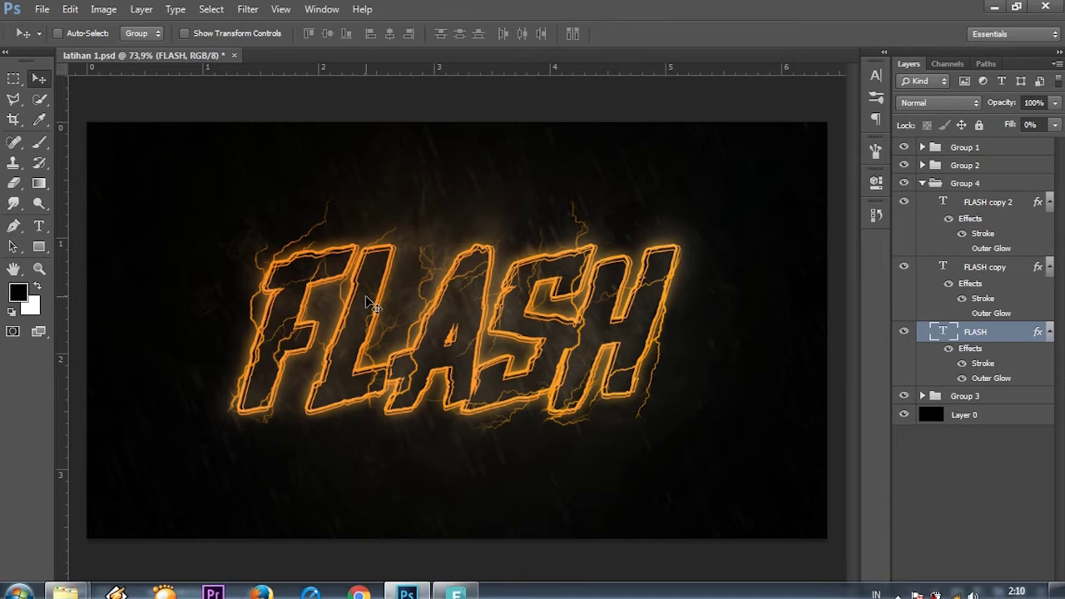
- Create a new 1280×720 px, 200 px/cm document with a white background
{"action": "scroll", "coordinate": [429, 337], "scroll_direction": "up", "scroll_amount": 1}
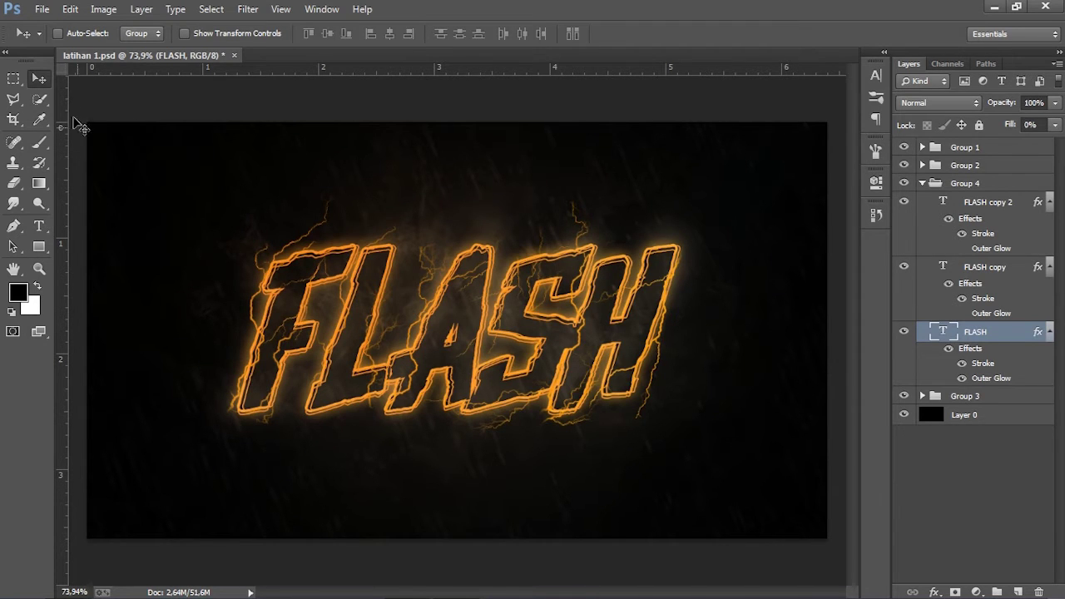
{"action": "left_click", "coordinate": [43, 12]}
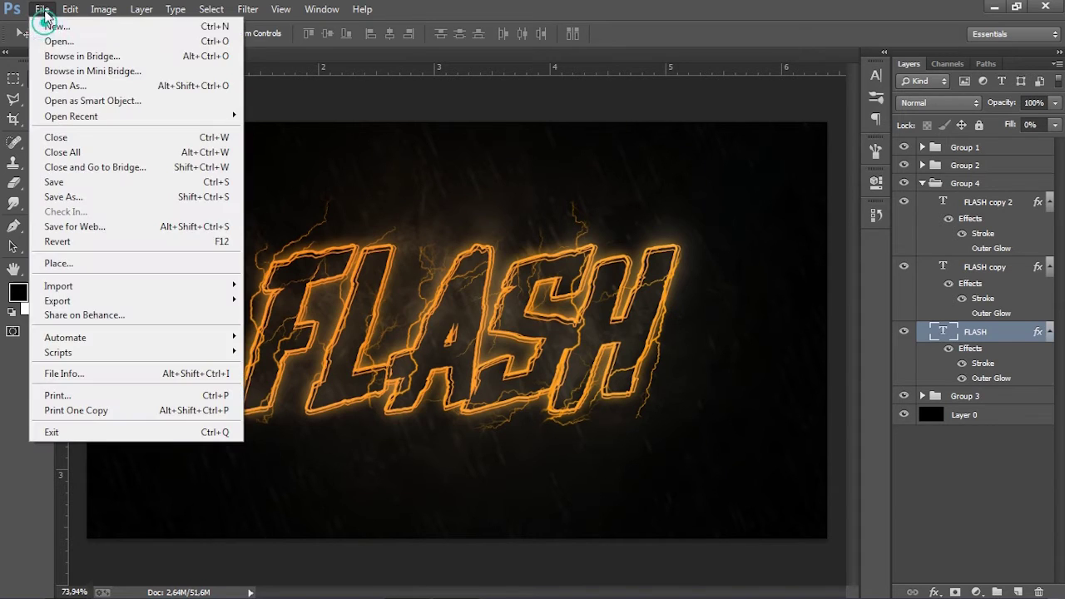
{"action": "left_click", "coordinate": [43, 28]}
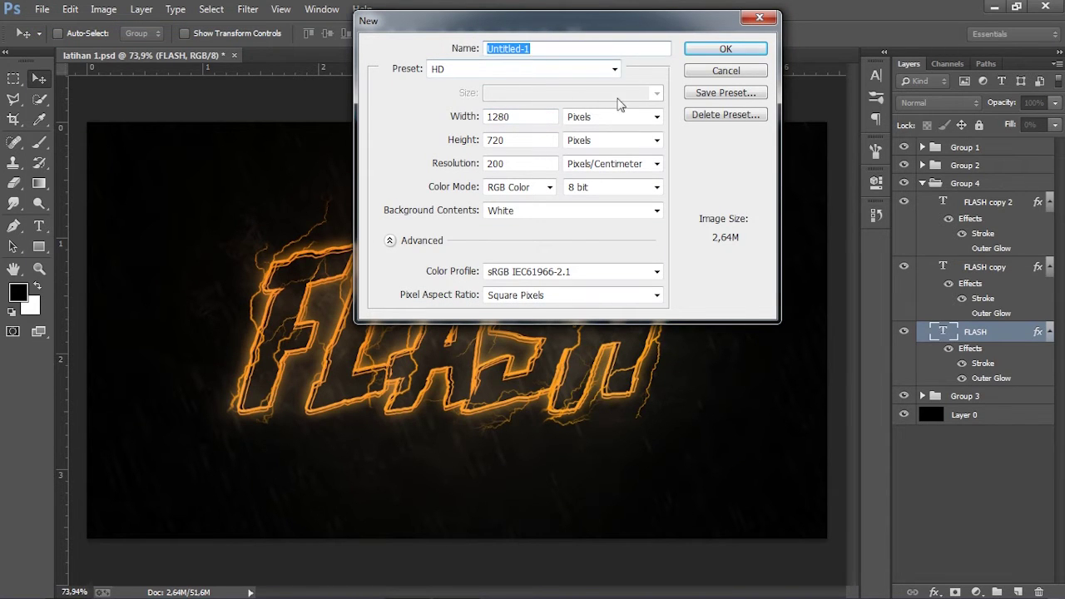
{"action": "left_click", "coordinate": [524, 116]}
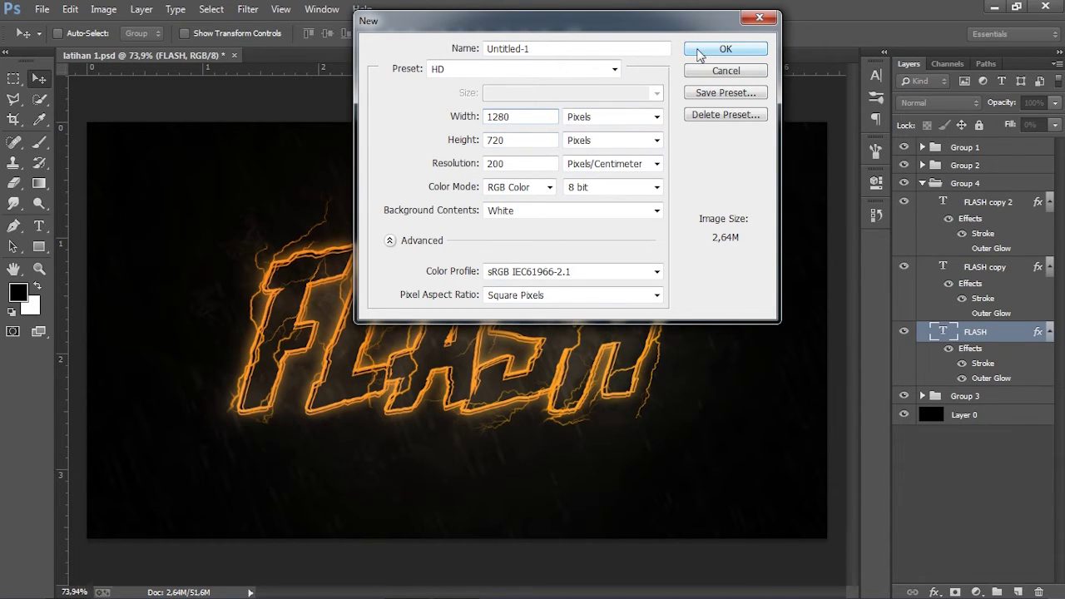
{"action": "left_click", "coordinate": [726, 48]}
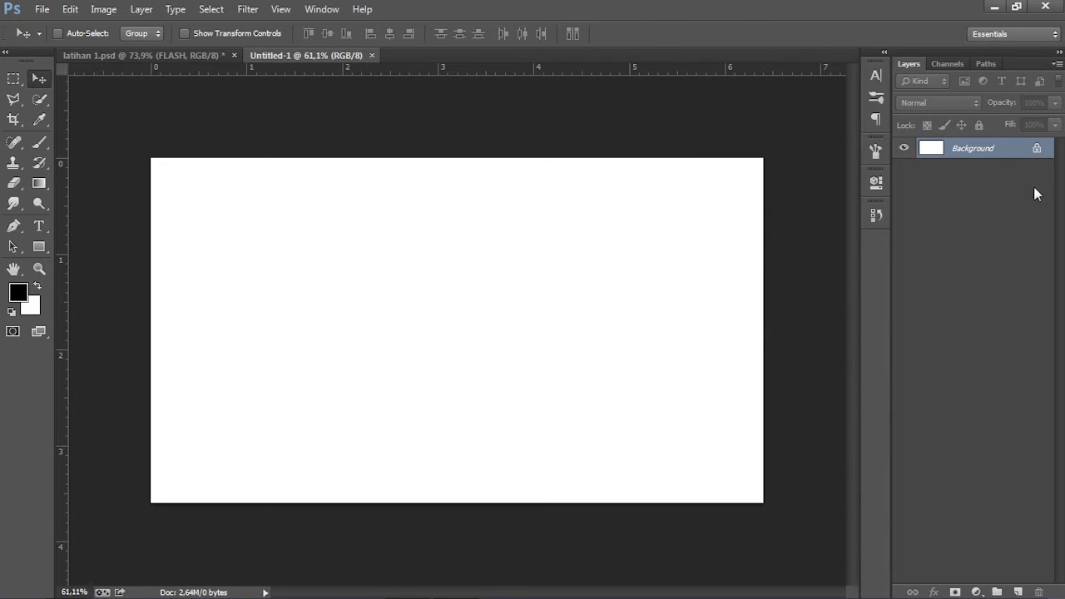
- Unlock the Background into Layer 0 and cover it with a black #000000 Solid Color fill layer
{"action": "left_click_drag", "start_coordinate": [1035, 148], "coordinate": [1038, 589]}
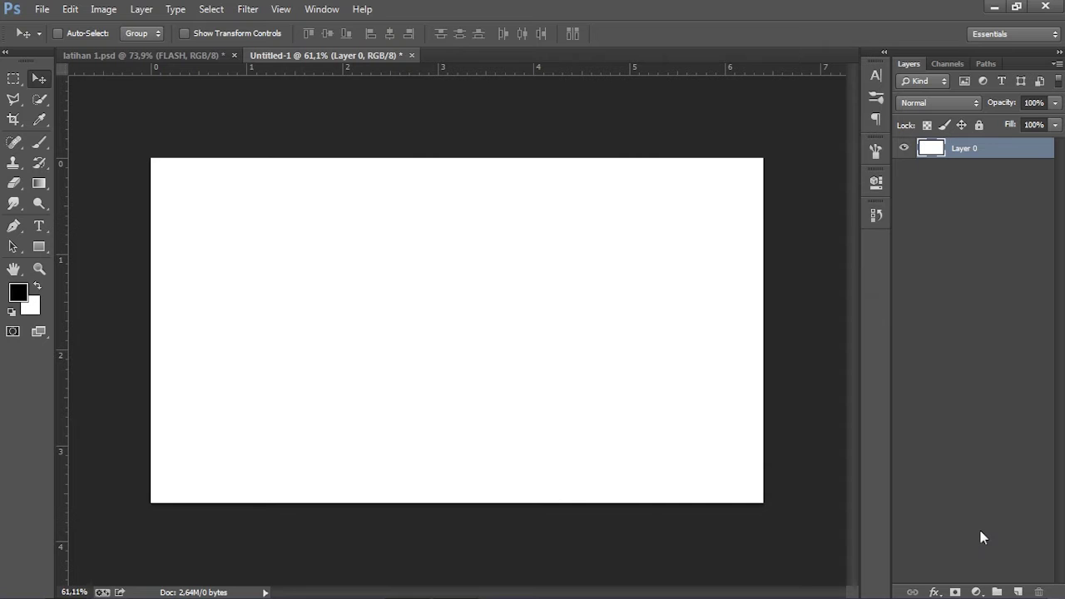
{"action": "left_click", "coordinate": [975, 591]}
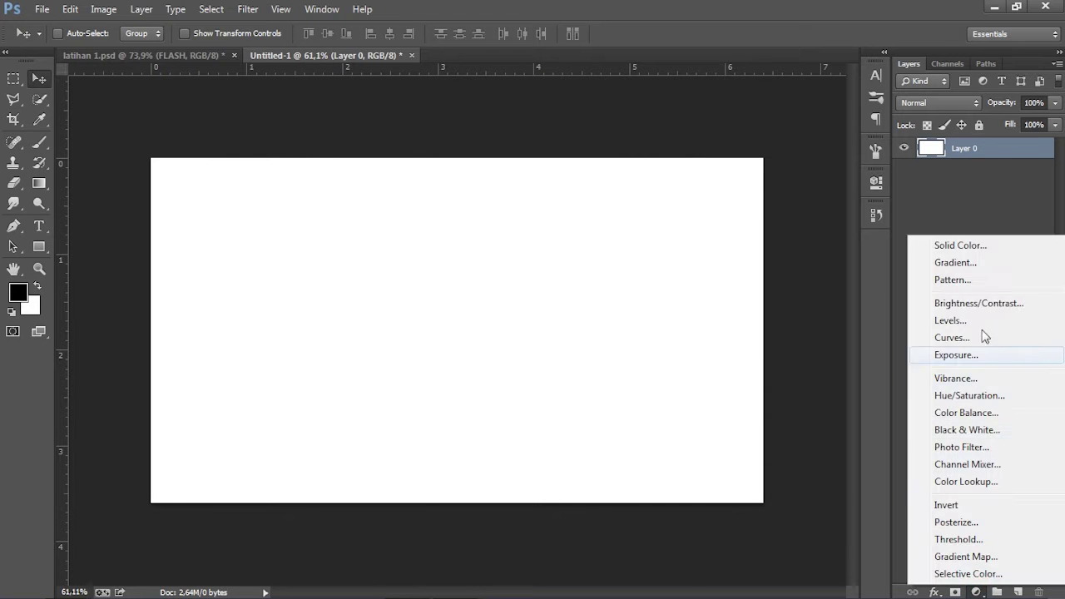
{"action": "left_click", "coordinate": [988, 248]}
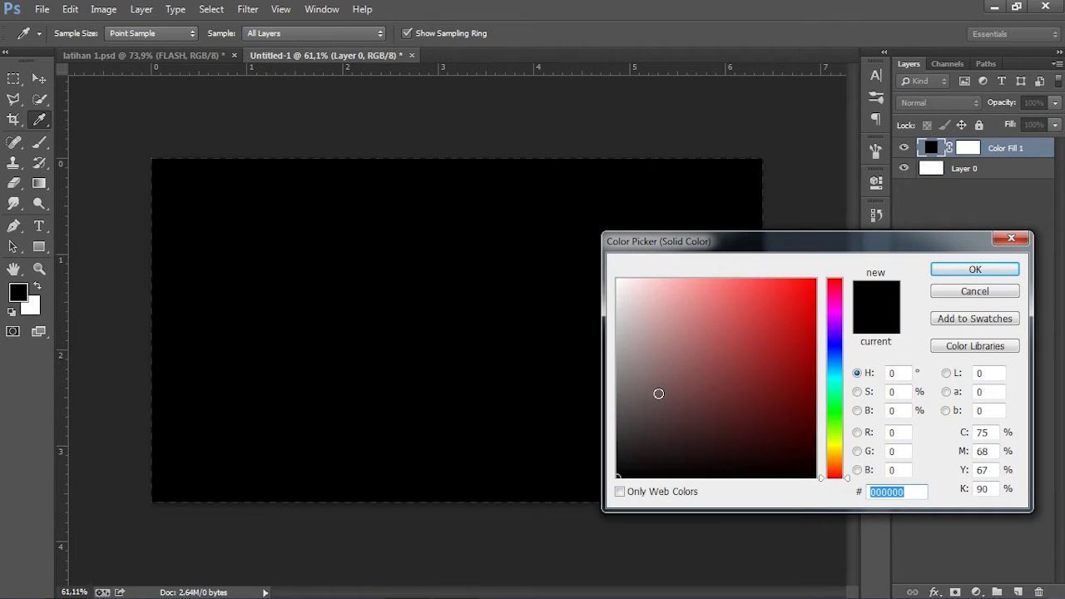
{"action": "left_click", "coordinate": [963, 274]}
{"action": "key", "text": "v"}
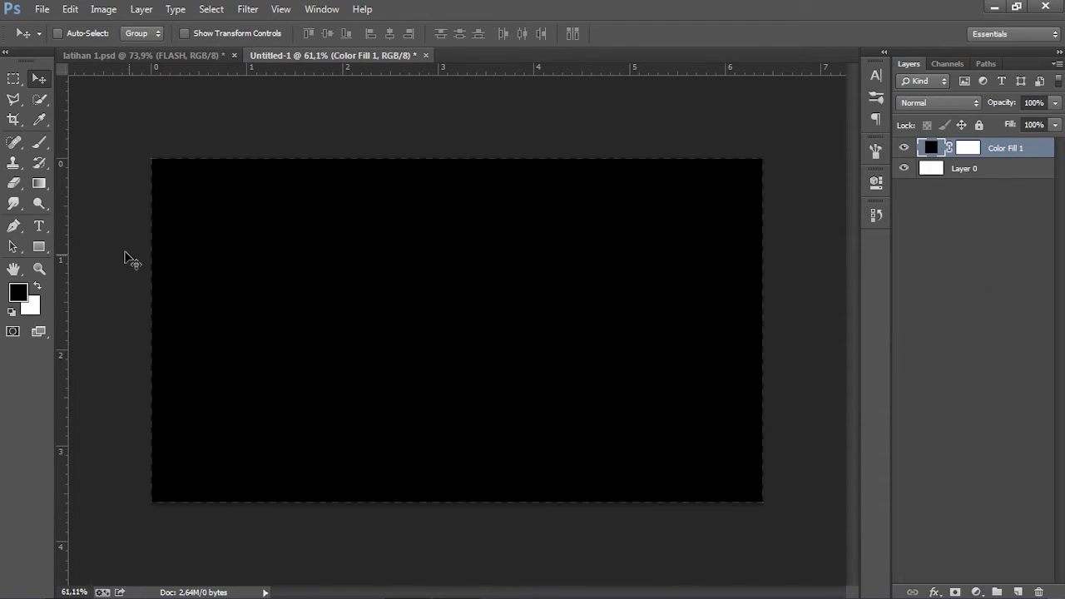
{"action": "key", "text": "ctrl+0"}
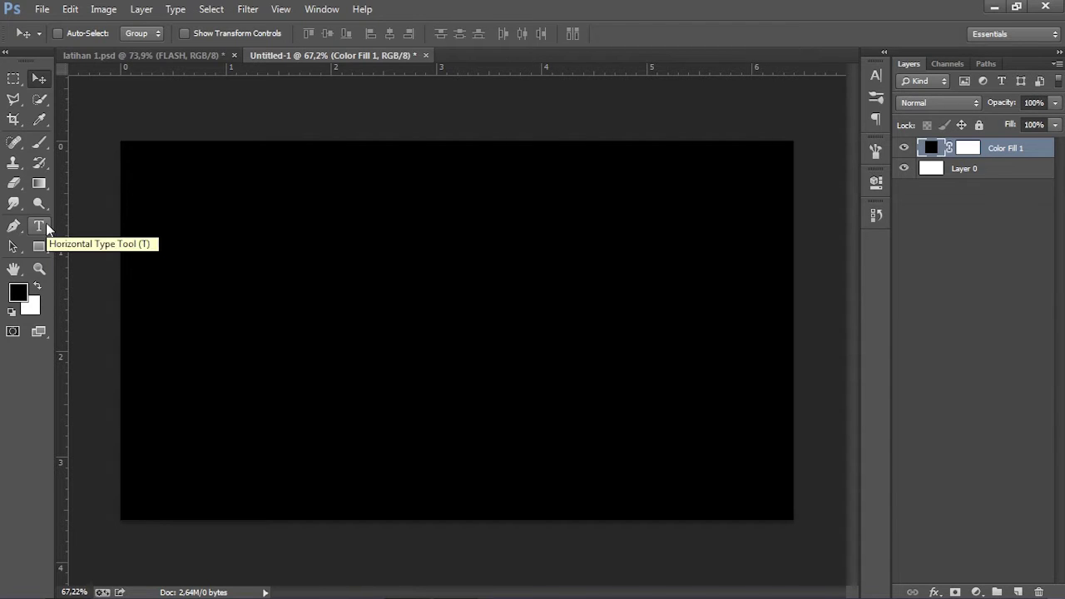
- Type white PS text in Upjohn Rough mid-canvas and scale it up with Free Transform
{"action": "left_click", "coordinate": [43, 226]}
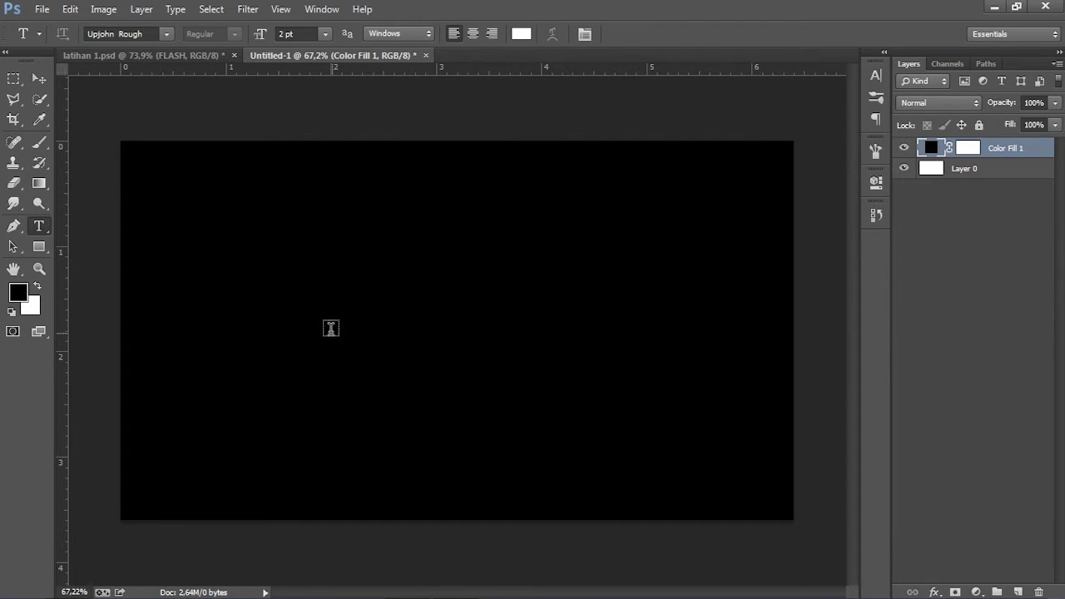
{"action": "left_click", "coordinate": [393, 329]}
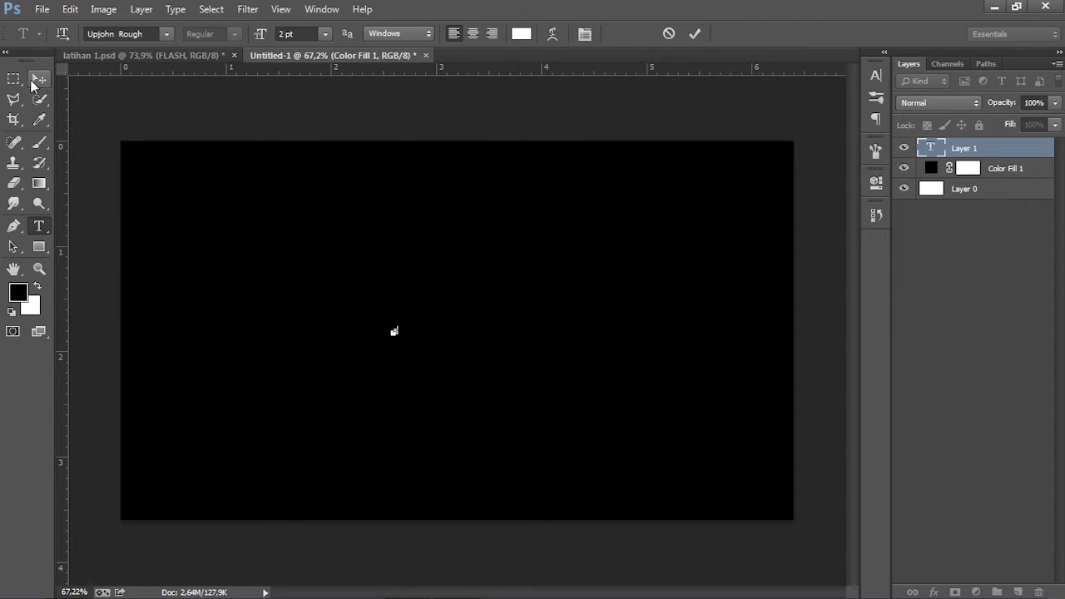
{"action": "left_click", "coordinate": [35, 80]}
{"action": "key", "text": "ctrl+t"}
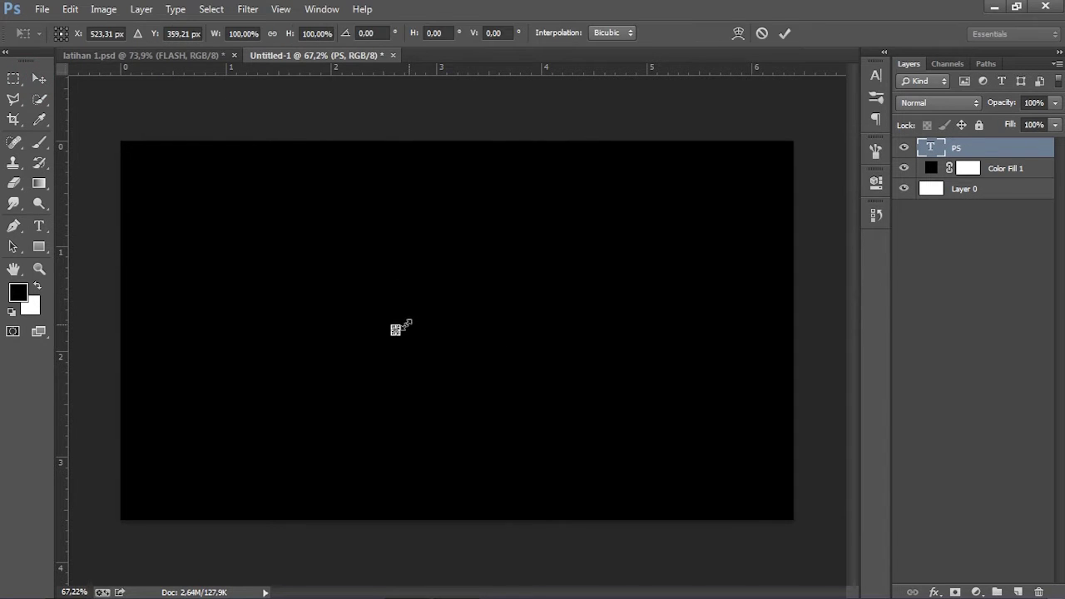
{"action": "left_click_drag", "start_coordinate": [407, 324], "coordinate": [629, 225]}
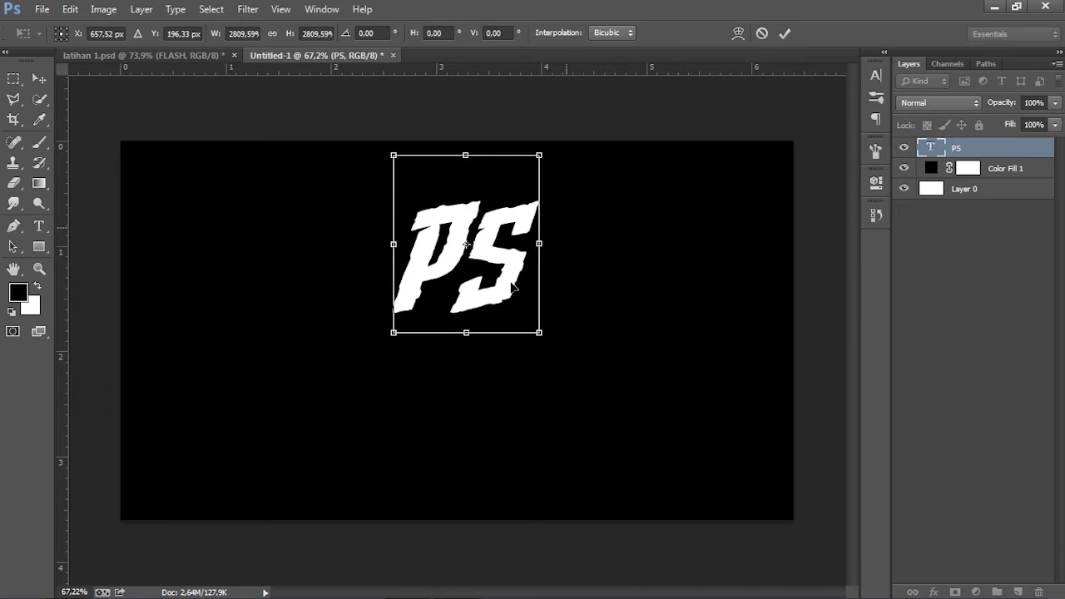
{"action": "left_click_drag", "start_coordinate": [539, 332], "coordinate": [612, 418]}
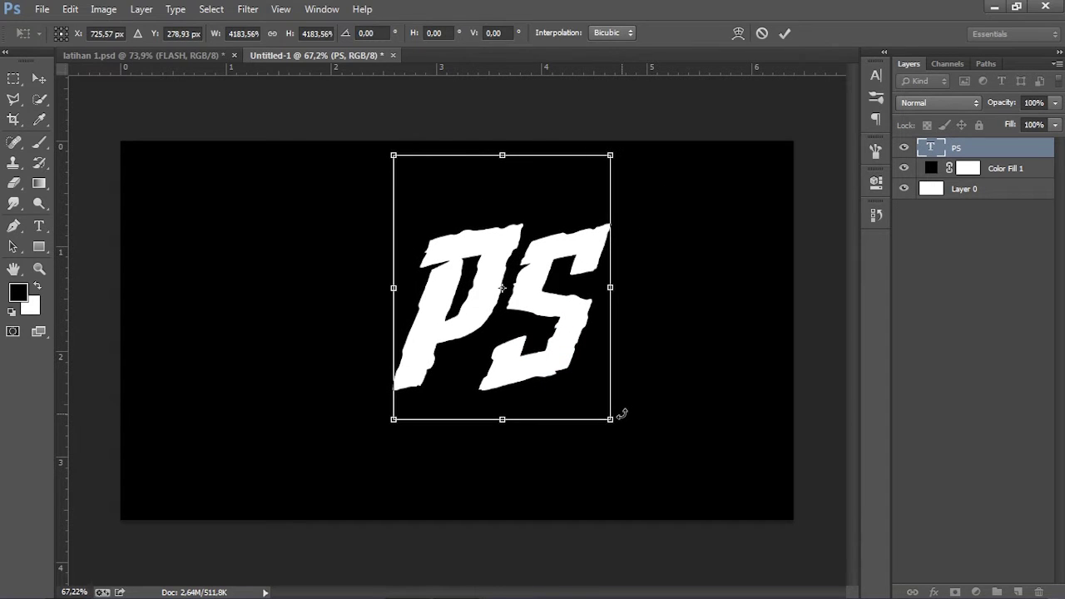
{"action": "key", "text": "Return"}
- Centre the PS text horizontally and vertically on the canvas
{"action": "key", "text": "ctrl+a"}
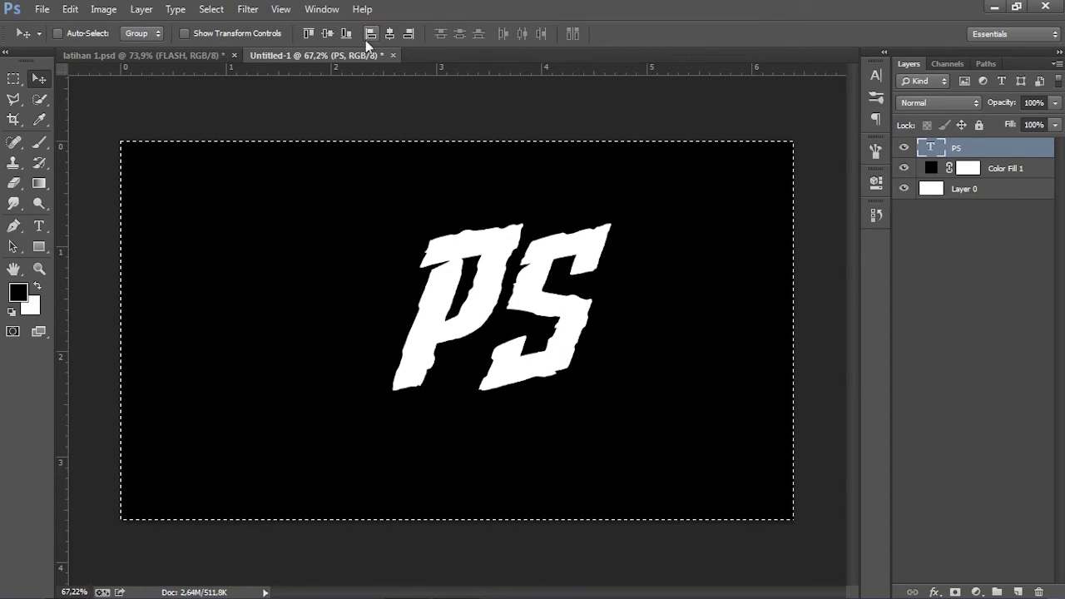
{"action": "left_click", "coordinate": [326, 35]}
{"action": "left_click", "coordinate": [385, 39]}
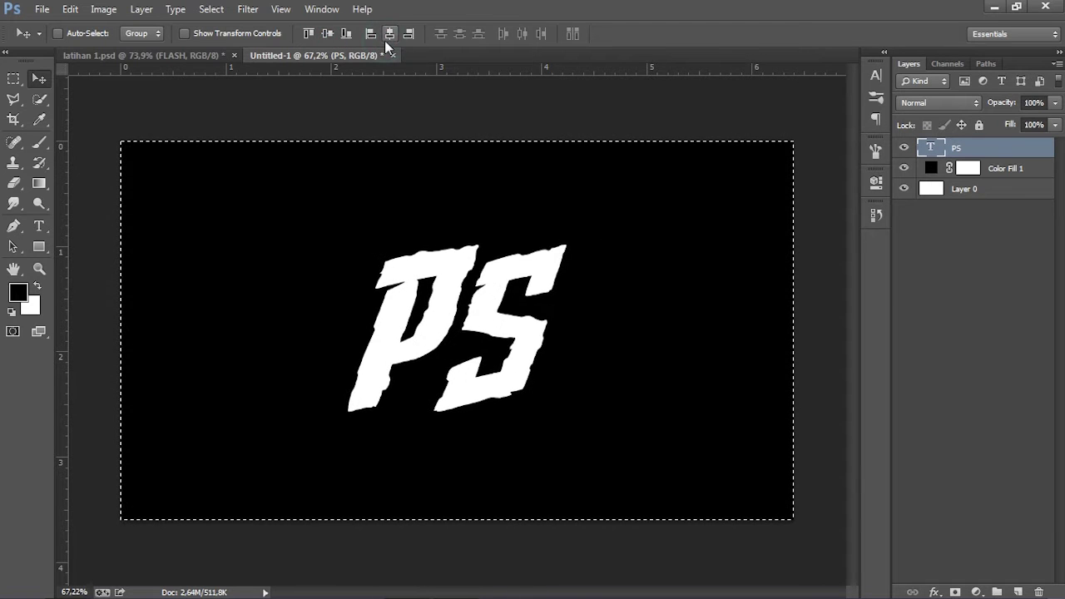
{"action": "key", "text": "ctrl+d"}
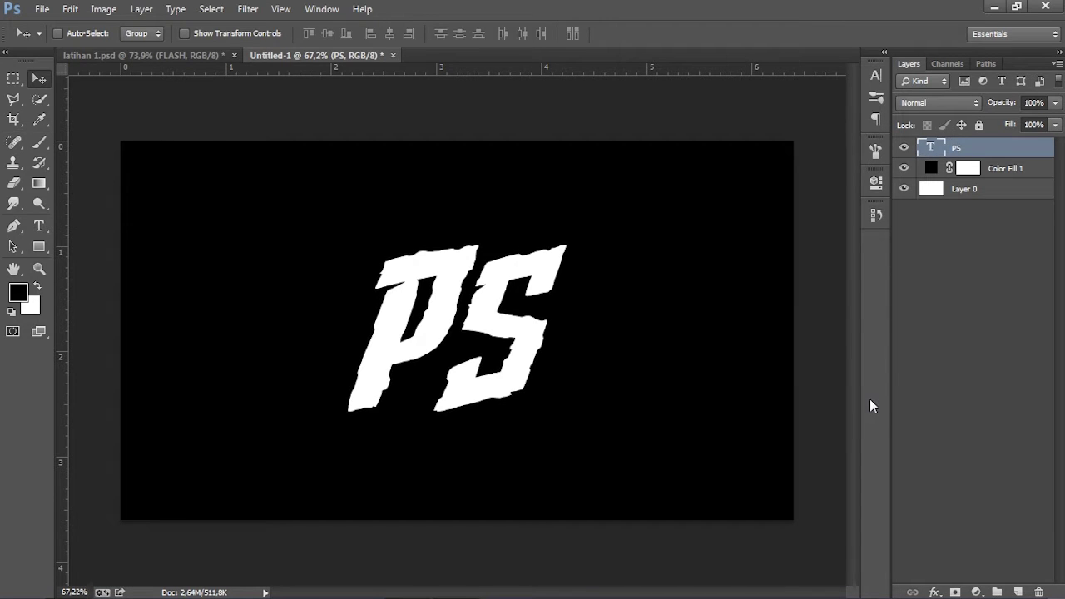
- In the PS layer's Blending Options, set Fill Opacity to 0% and enable Stroke
{"action": "left_click", "coordinate": [935, 591]}
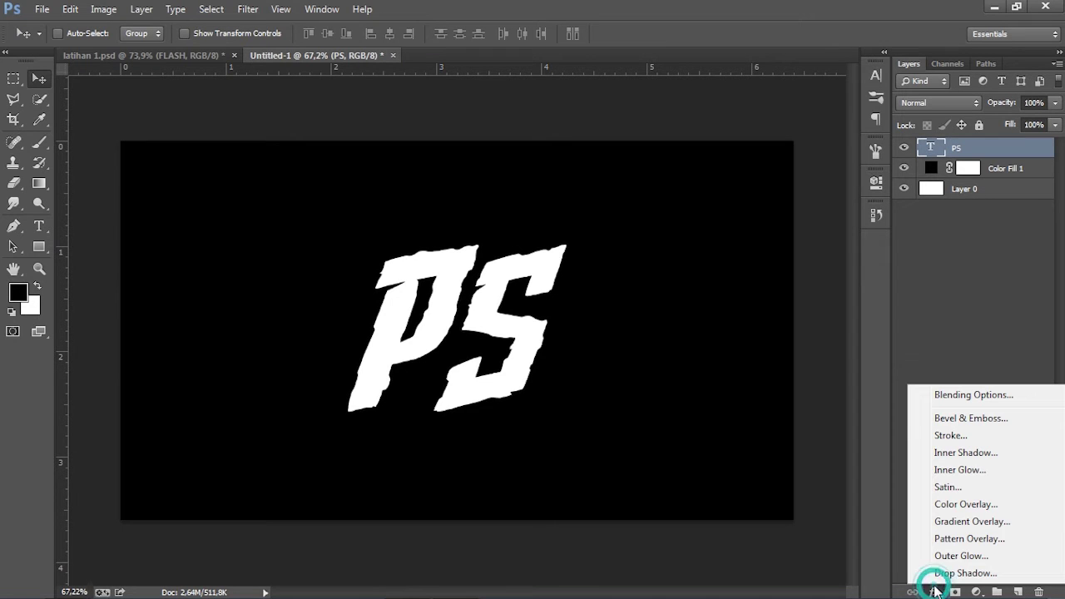
{"action": "left_click", "coordinate": [964, 396]}
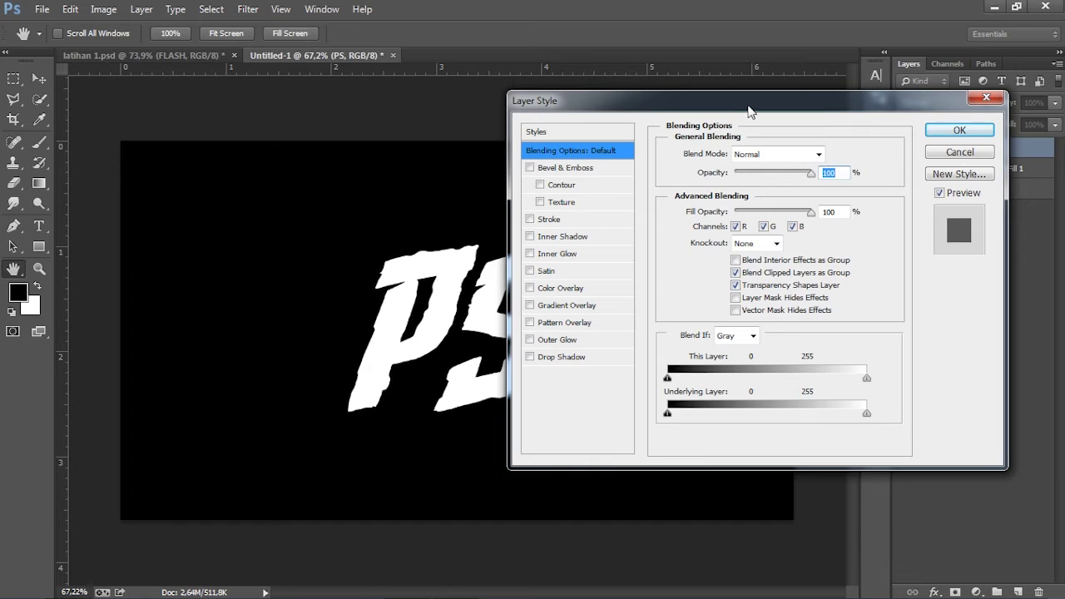
{"action": "left_click_drag", "start_coordinate": [749, 102], "coordinate": [827, 88]}
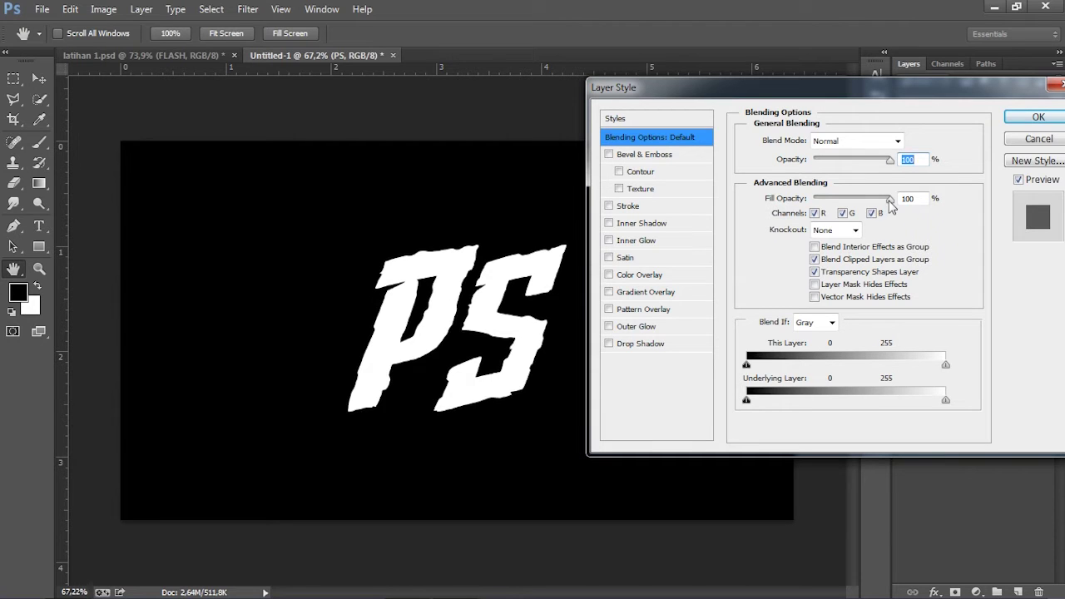
{"action": "left_click_drag", "start_coordinate": [889, 200], "coordinate": [791, 204]}
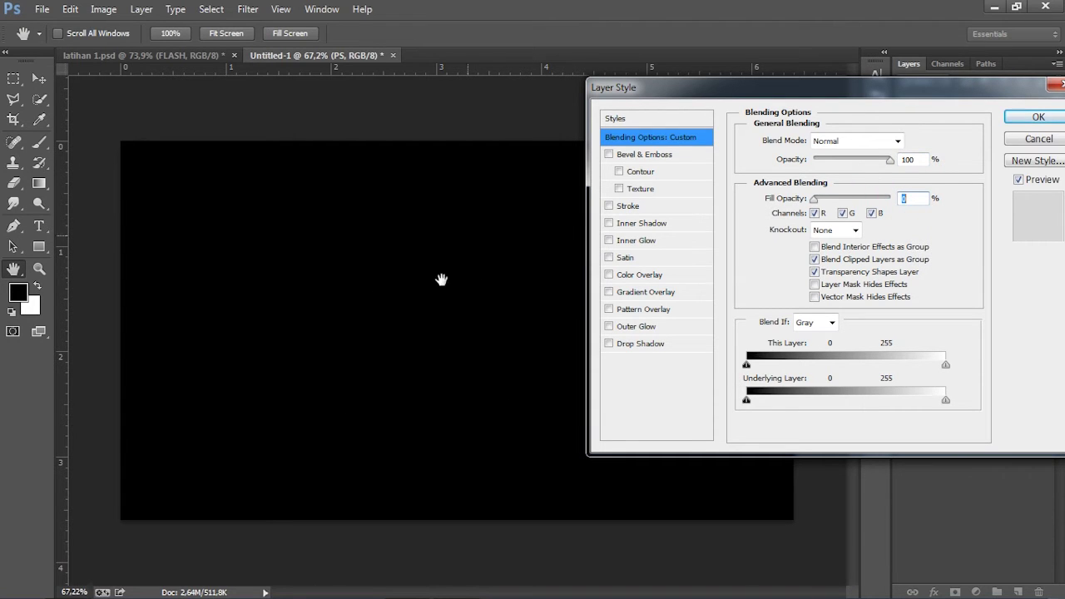
{"action": "left_click", "coordinate": [608, 206]}
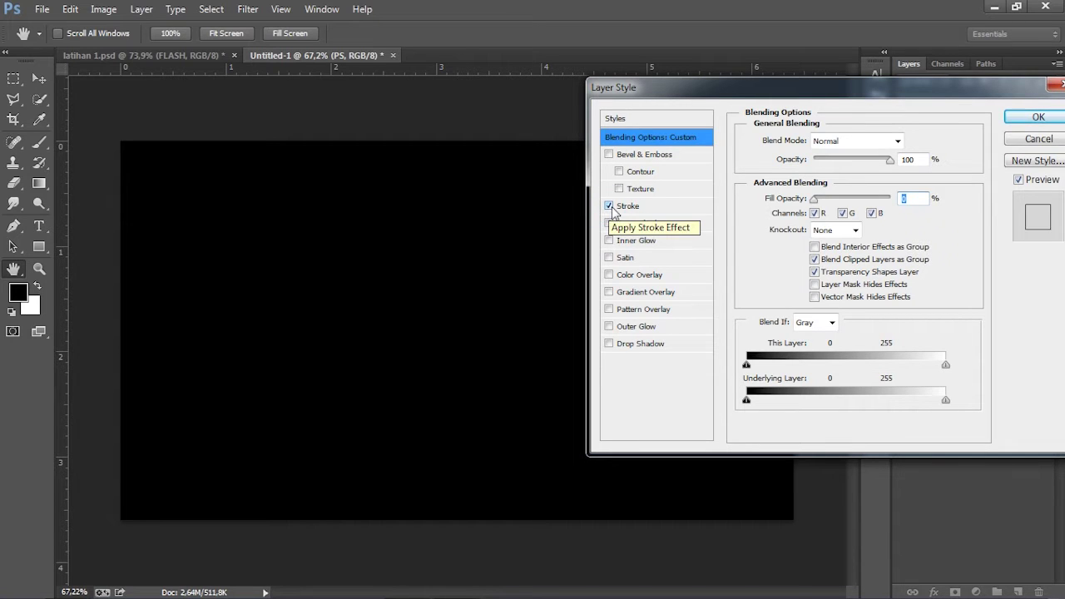
- Set the PS stroke colour to orange #ff9000 and its size to 4 px
{"action": "left_click", "coordinate": [630, 208]}
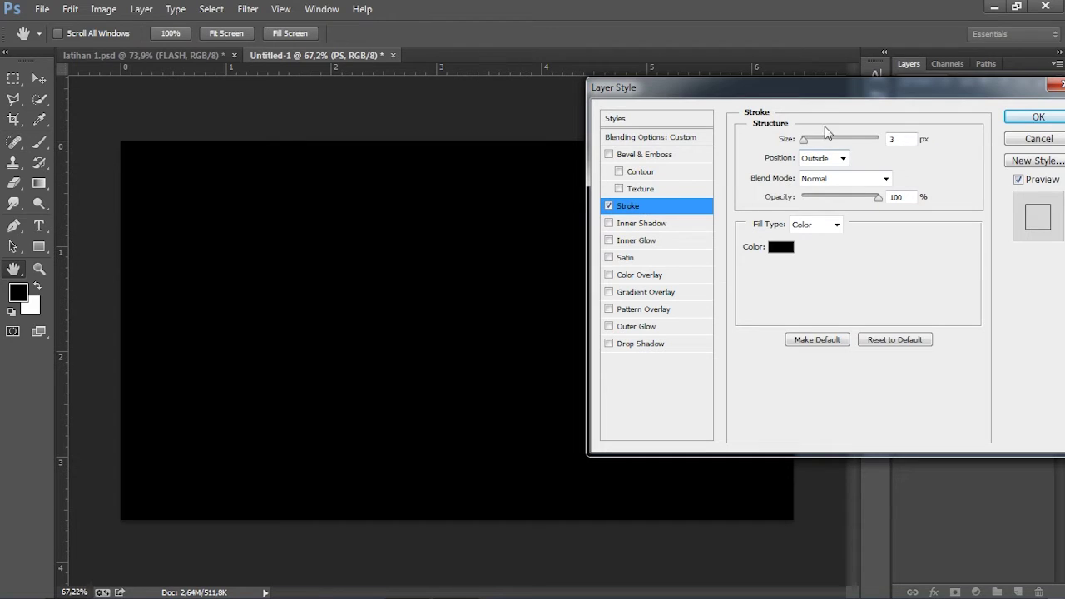
{"action": "left_click", "coordinate": [782, 249]}
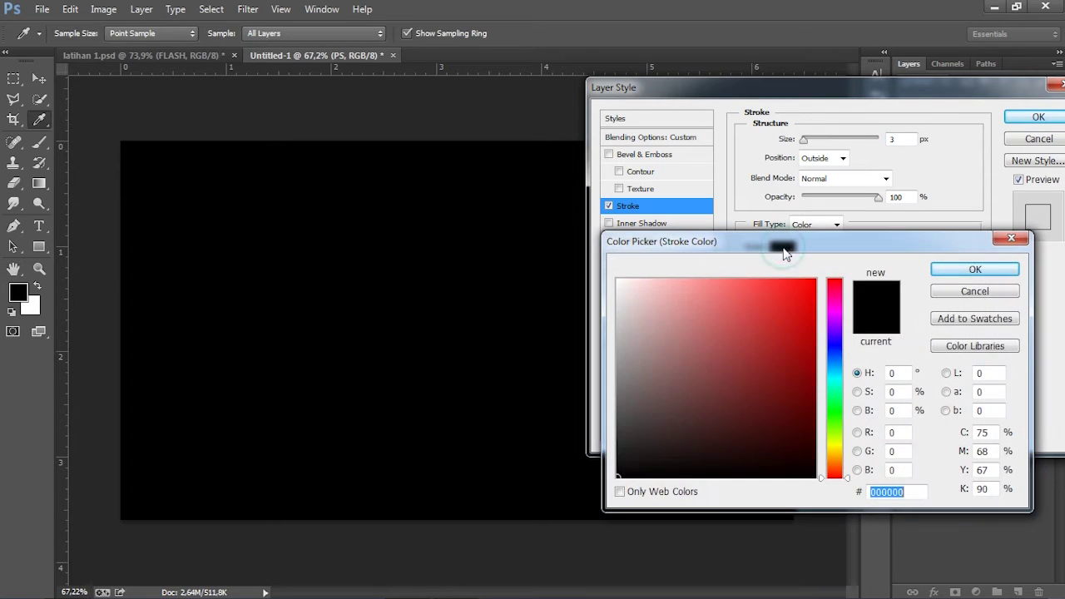
{"action": "left_click_drag", "start_coordinate": [836, 460], "coordinate": [838, 459]}
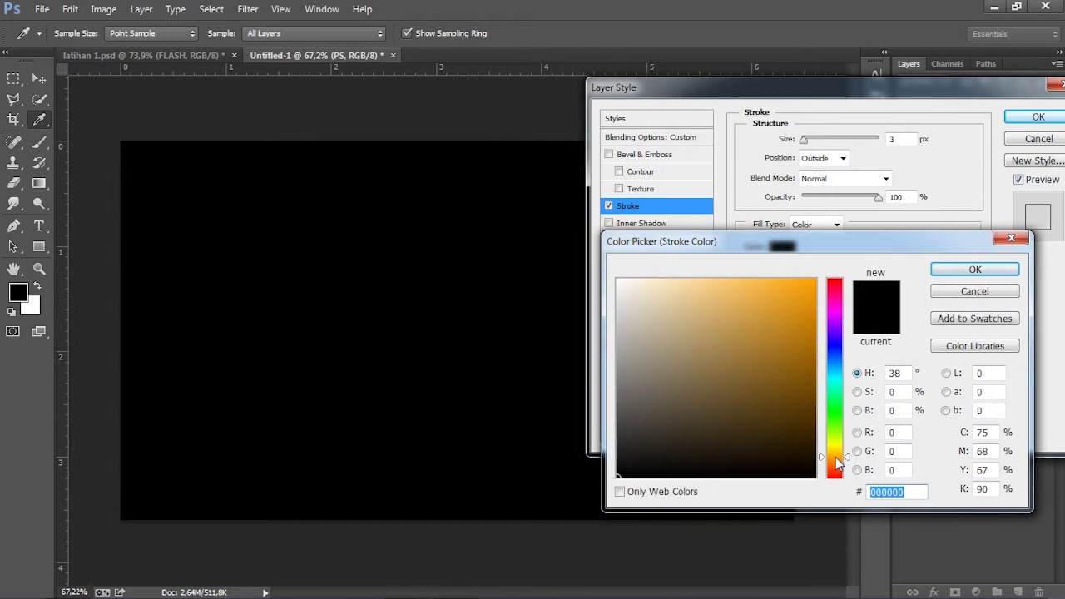
{"action": "left_click_drag", "start_coordinate": [786, 329], "coordinate": [819, 277]}
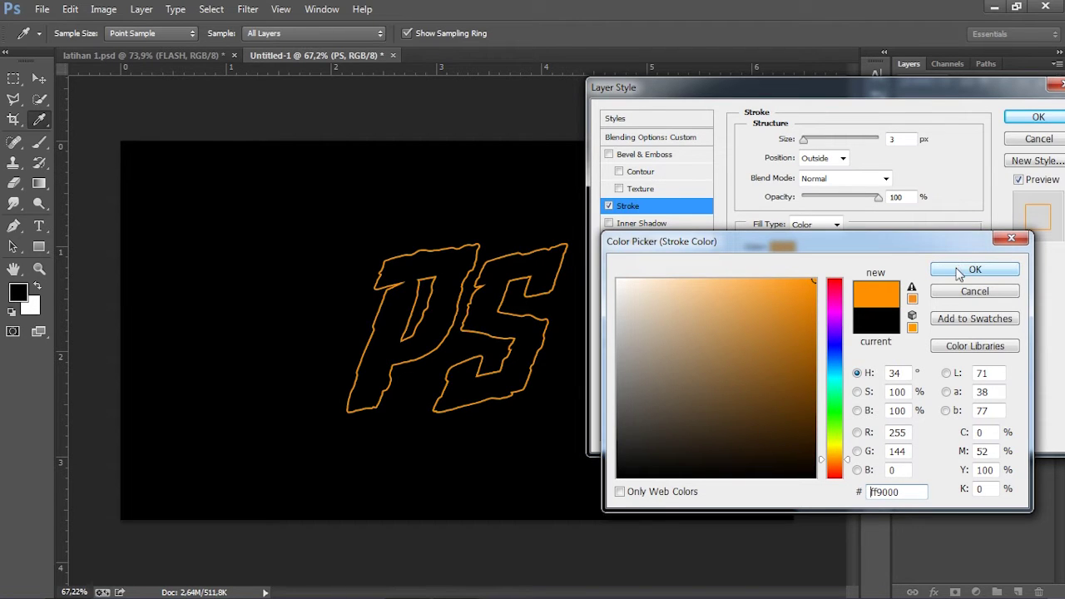
{"action": "left_click", "coordinate": [958, 271]}
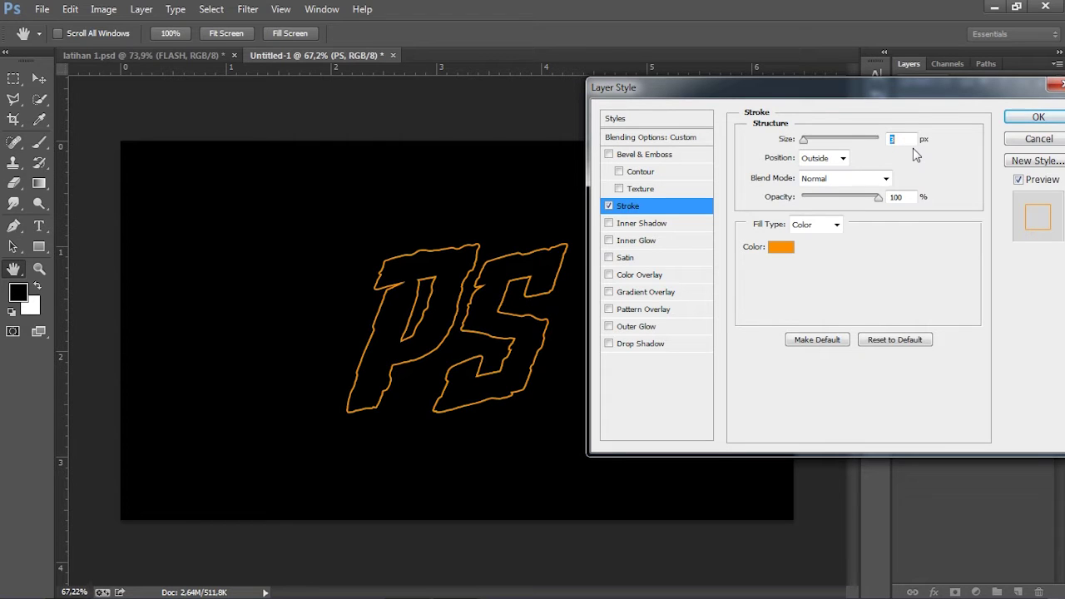
{"action": "type", "text": "4"}
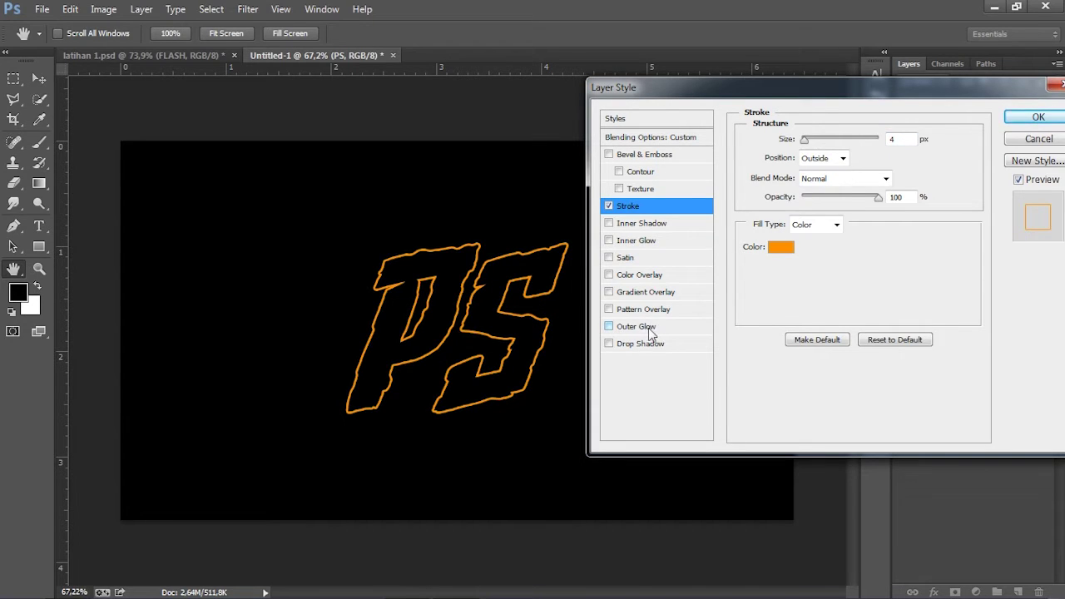
- Enable Outer Glow and set its colour to a bright saturated orange
{"action": "left_click", "coordinate": [647, 327]}
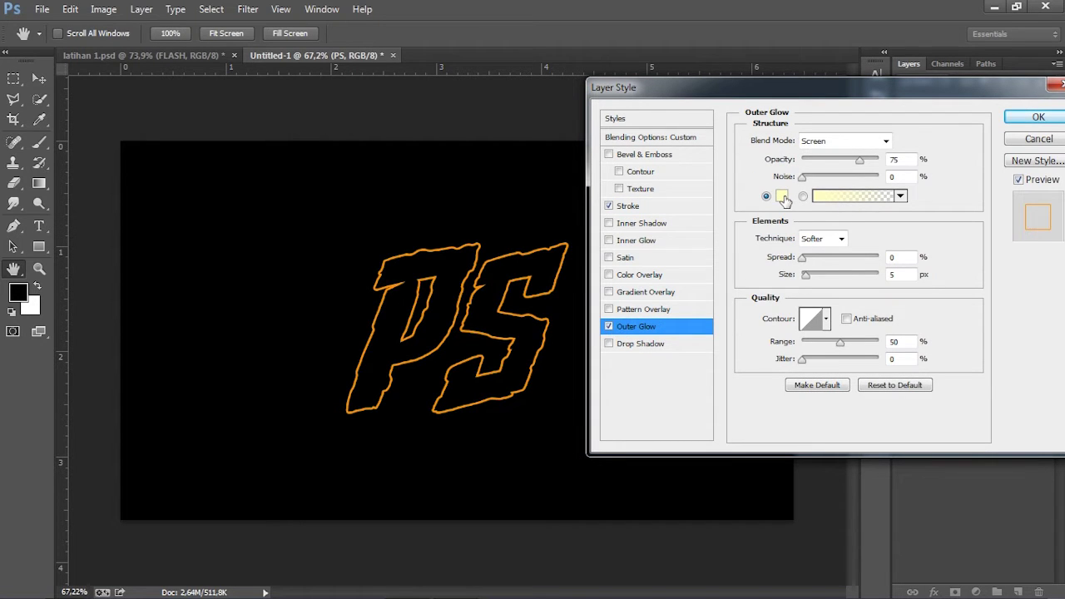
{"action": "left_click", "coordinate": [782, 197]}
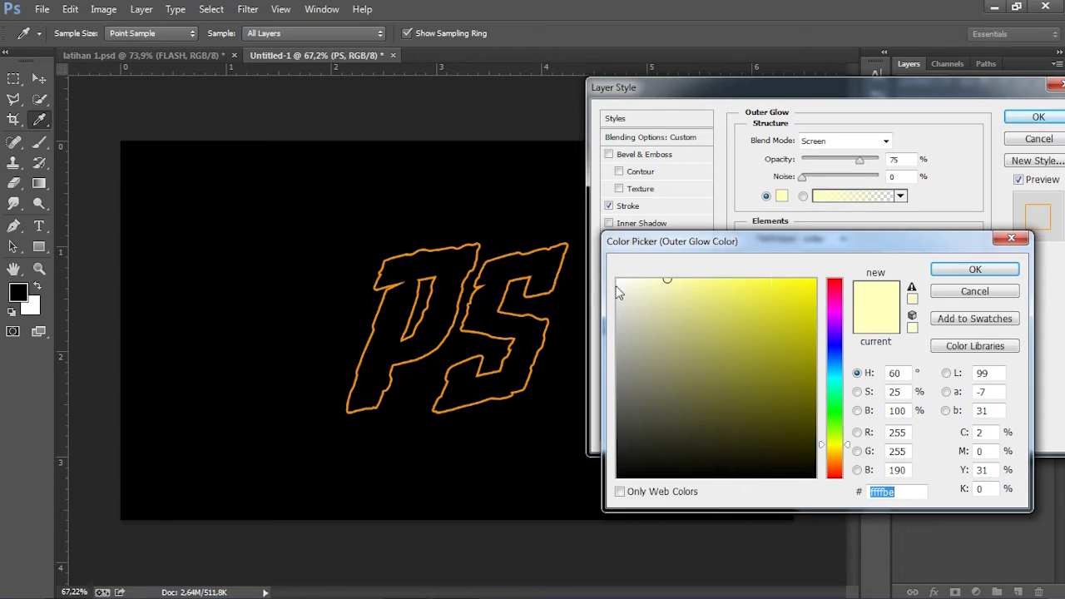
{"action": "left_click", "coordinate": [561, 268]}
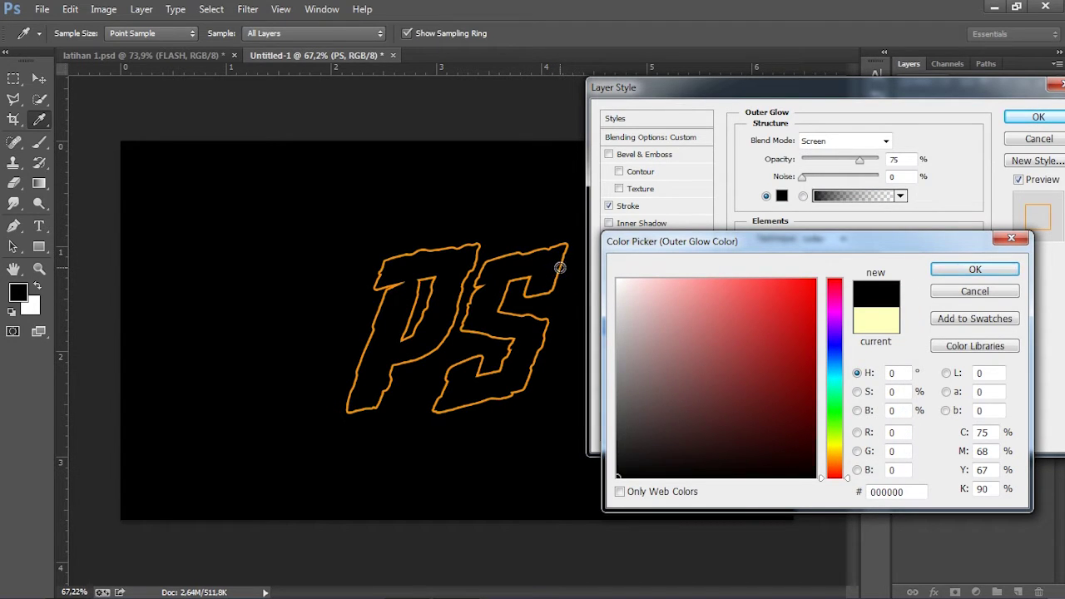
{"action": "left_click", "coordinate": [832, 464]}
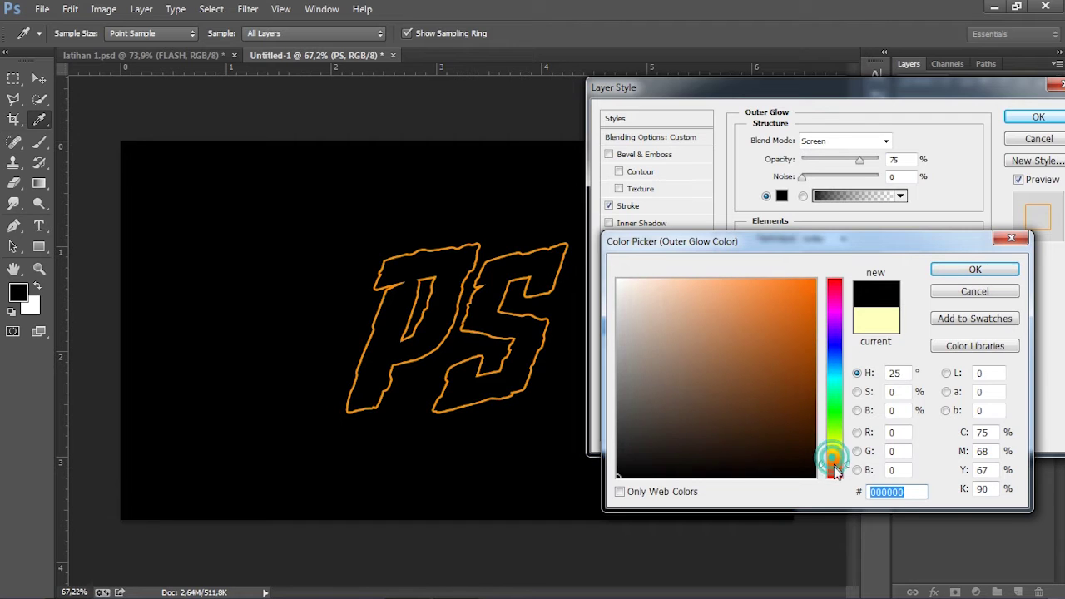
{"action": "left_click_drag", "start_coordinate": [833, 466], "coordinate": [833, 460]}
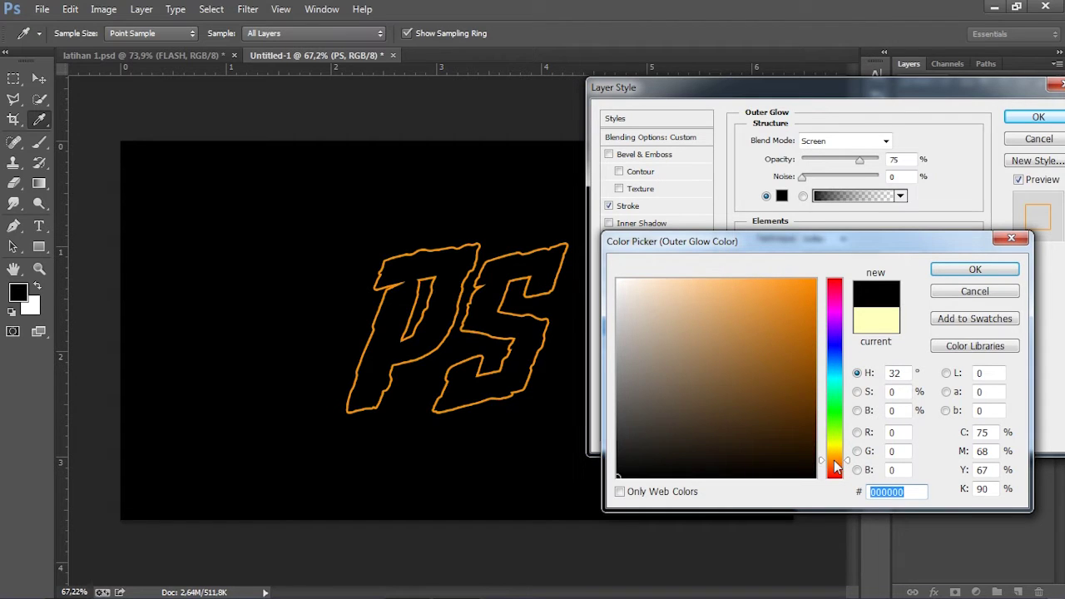
{"action": "mouse_move", "coordinate": [768, 347]}
{"action": "left_mouse_down"}
{"action": "mouse_move", "coordinate": [815, 257]}
{"action": "mouse_move", "coordinate": [821, 277]}
{"action": "mouse_move", "coordinate": [811, 277]}
{"action": "left_mouse_up"}
{"action": "left_click", "coordinate": [948, 273]}
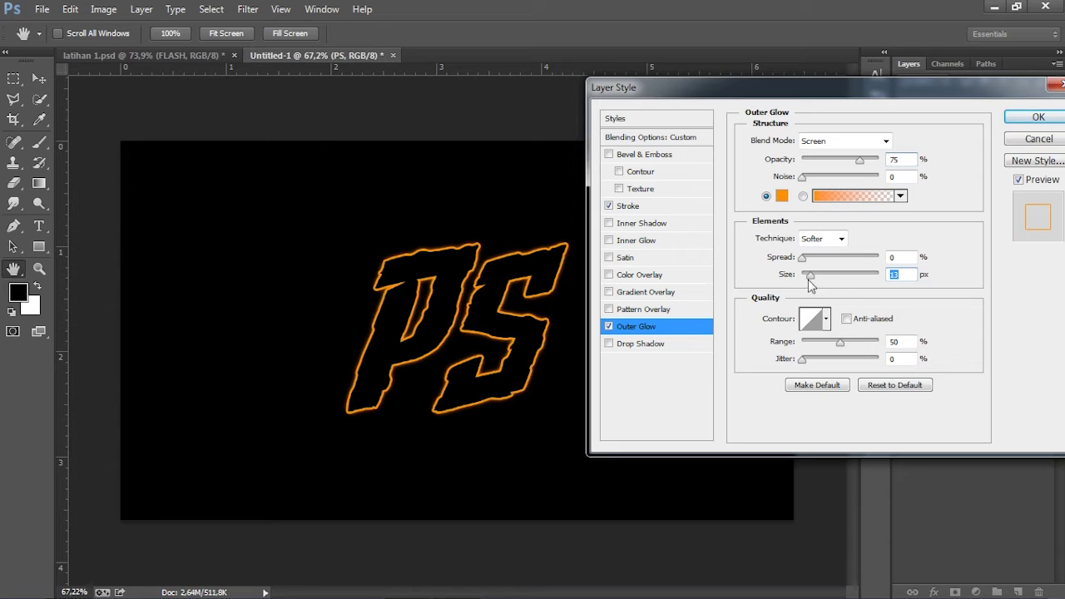
- Set the outer glow to 44% opacity and 32 px size
{"action": "left_click_drag", "start_coordinate": [809, 277], "coordinate": [816, 277]}
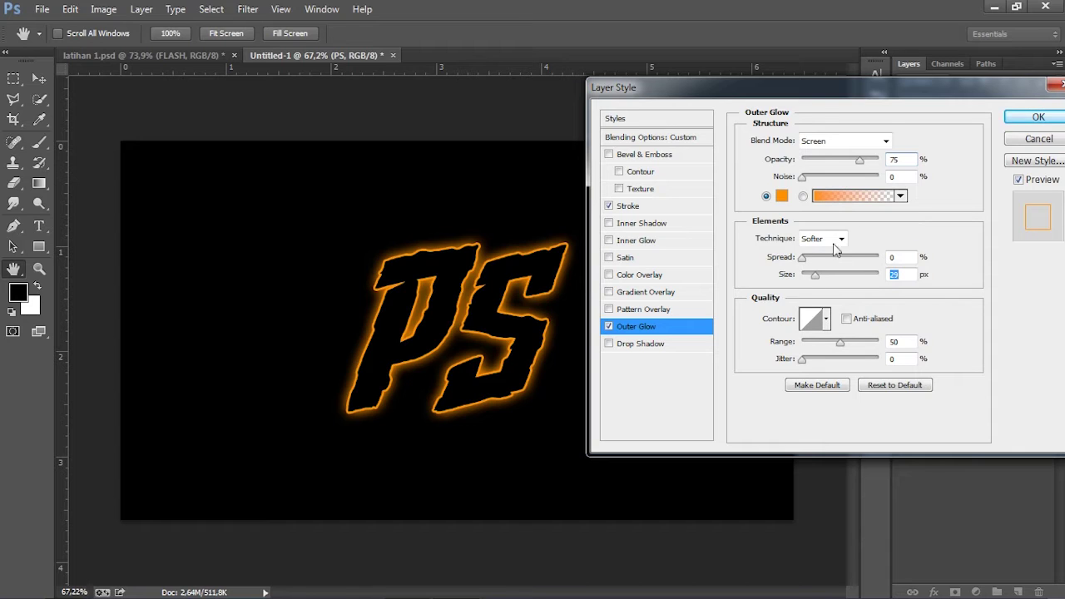
{"action": "left_click_drag", "start_coordinate": [859, 165], "coordinate": [837, 169]}
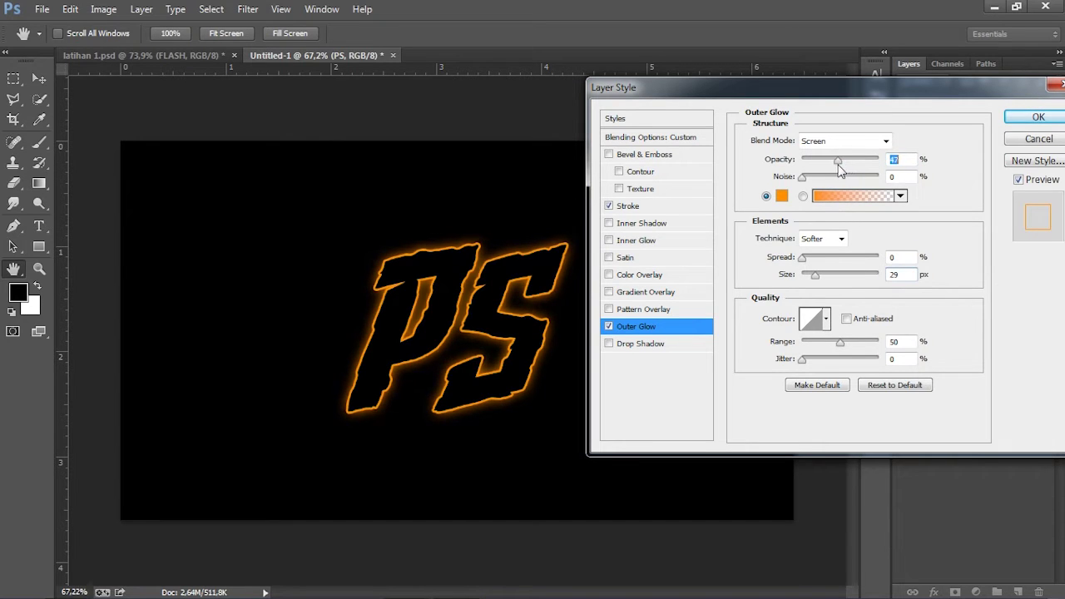
{"action": "left_click", "coordinate": [817, 277]}
{"action": "left_click_drag", "start_coordinate": [817, 281], "coordinate": [817, 281]}
- Apply the stroke and glow style, then duplicate the PS layer as PS copy
{"action": "left_click", "coordinate": [1040, 117]}
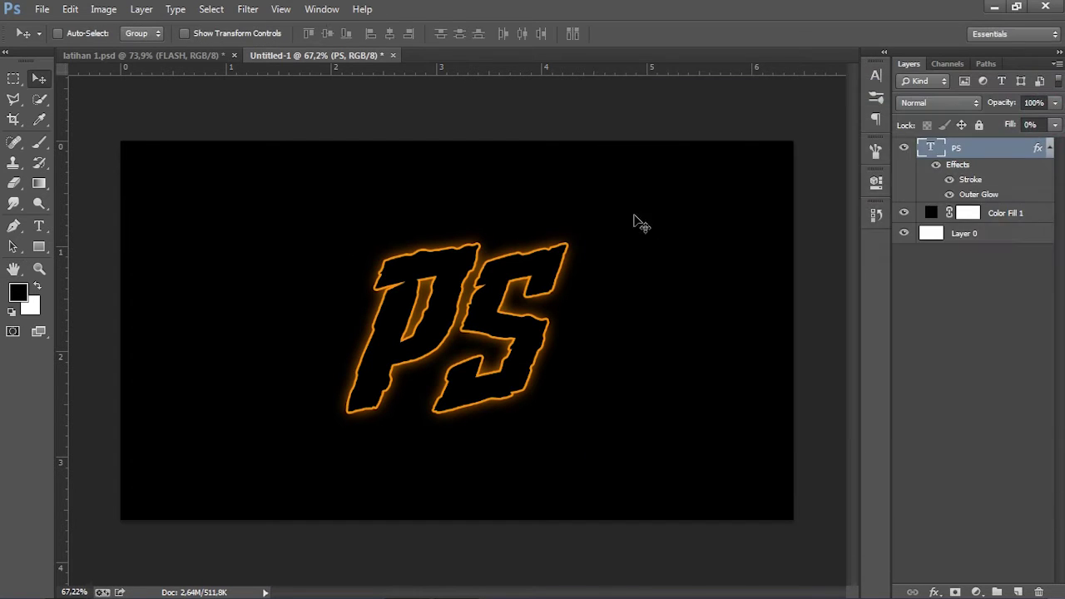
{"action": "scroll", "coordinate": [542, 308], "scroll_direction": "down", "scroll_amount": 2}
{"action": "scroll", "coordinate": [348, 283], "scroll_direction": "up", "scroll_amount": 3}
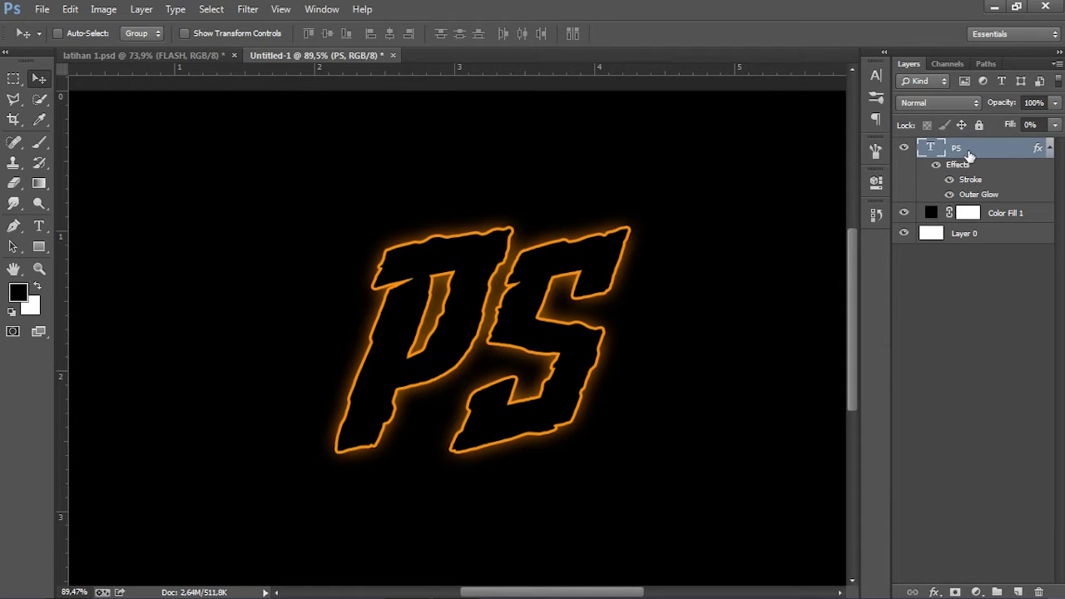
{"action": "right_click", "coordinate": [969, 157]}
{"action": "left_click", "coordinate": [846, 177]}
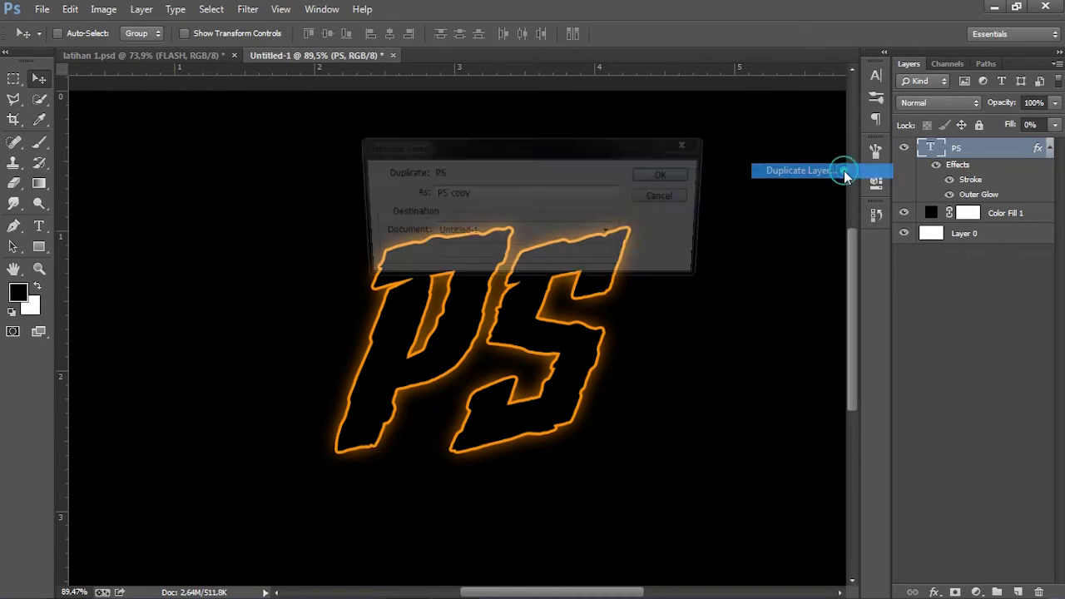
{"action": "left_click", "coordinate": [684, 177]}
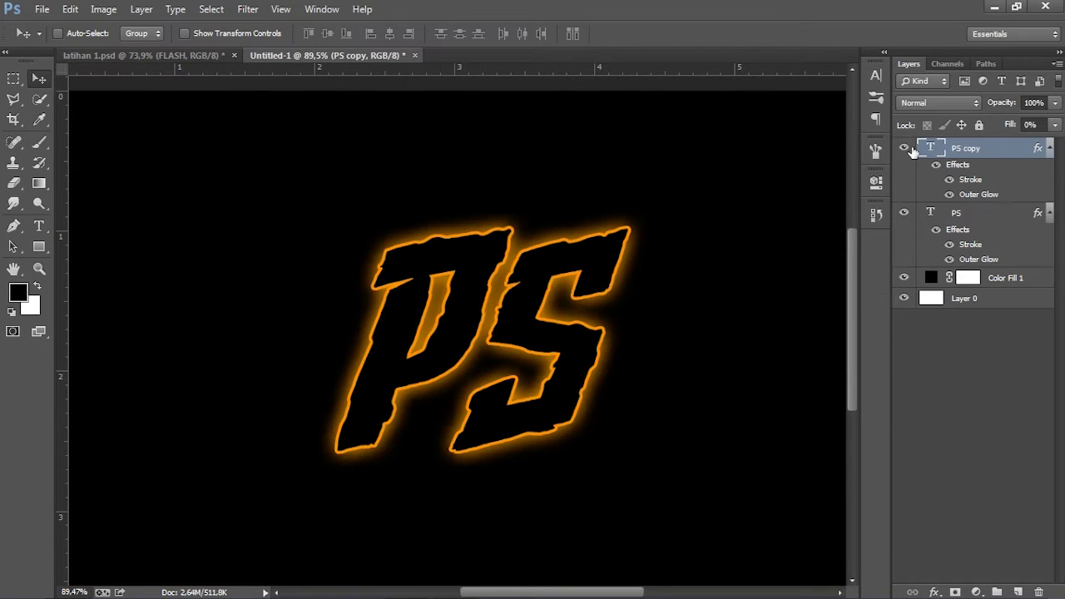
- Make a second duplicate, PS copy 2, then select PS copy
{"action": "right_click", "coordinate": [969, 148]}
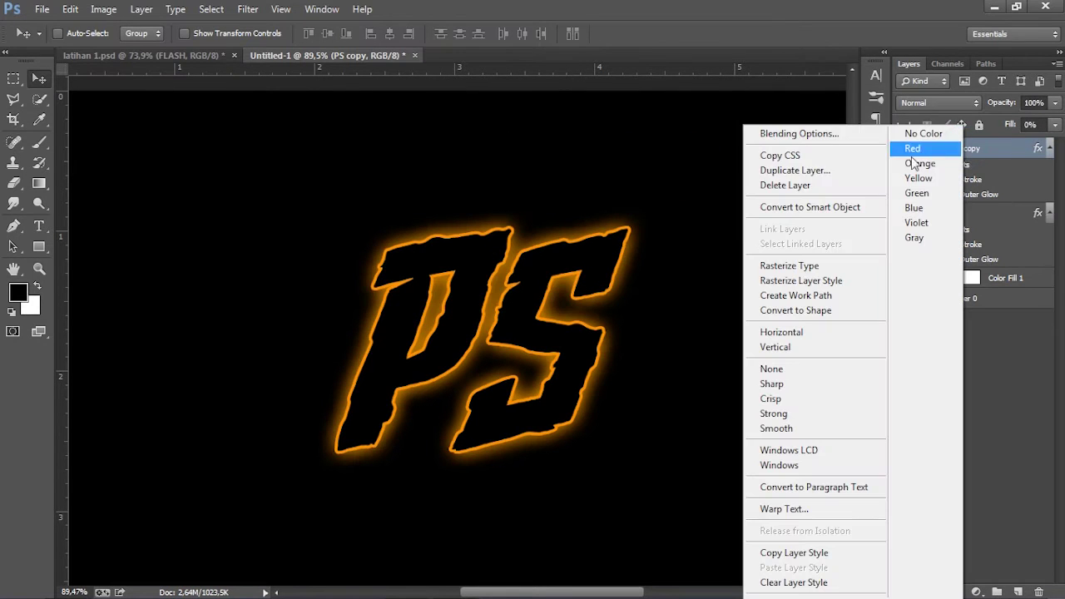
{"action": "left_click", "coordinate": [820, 171]}
{"action": "left_click", "coordinate": [673, 175]}
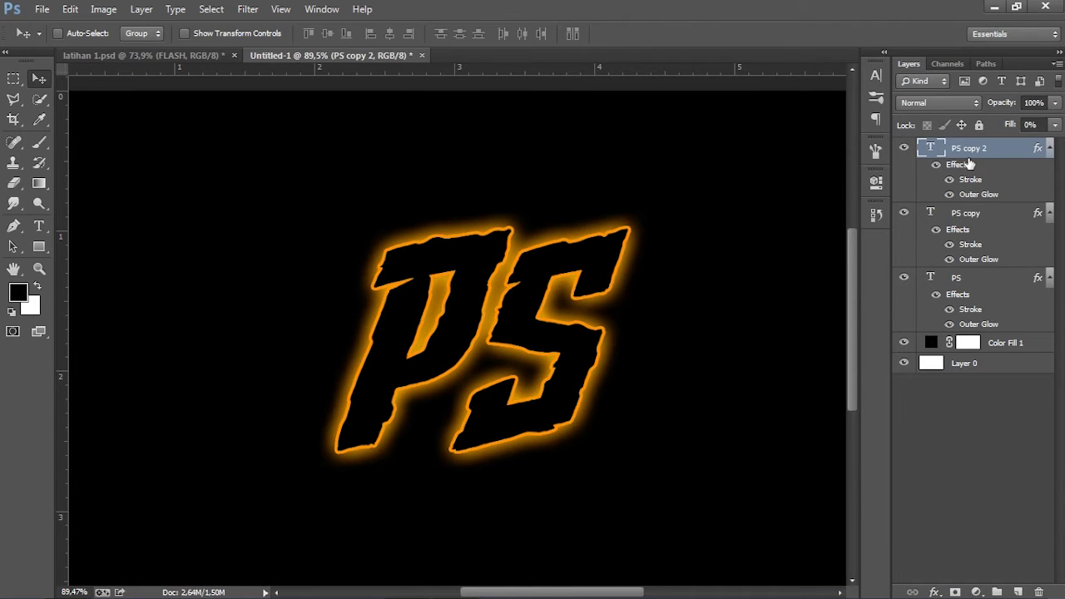
{"action": "left_click", "coordinate": [975, 217]}
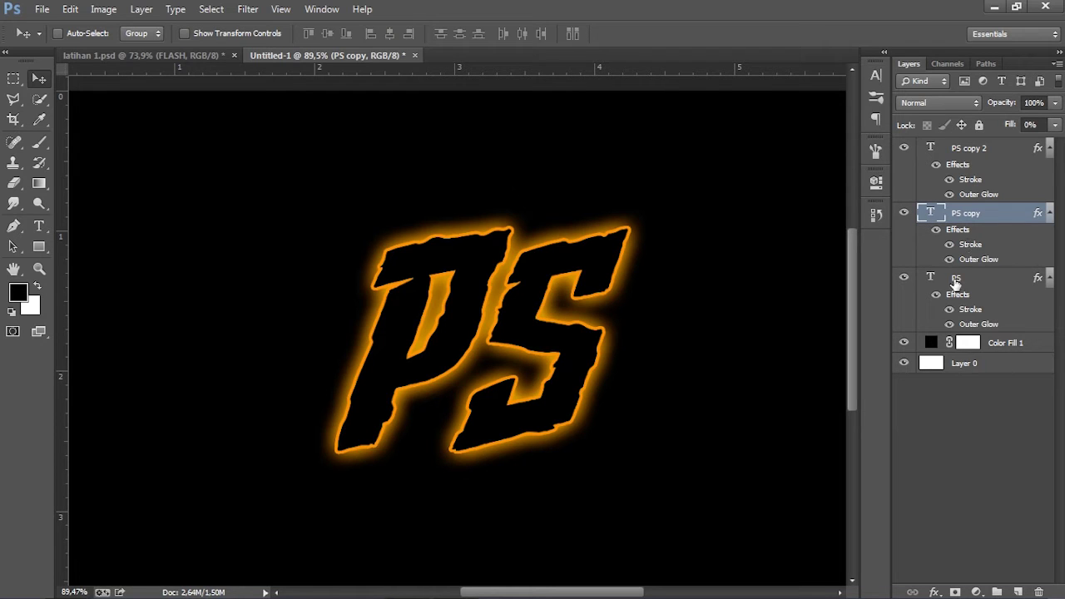
- Give PS copy a 2 px lighter orange stroke
{"action": "double_click", "coordinate": [957, 232]}
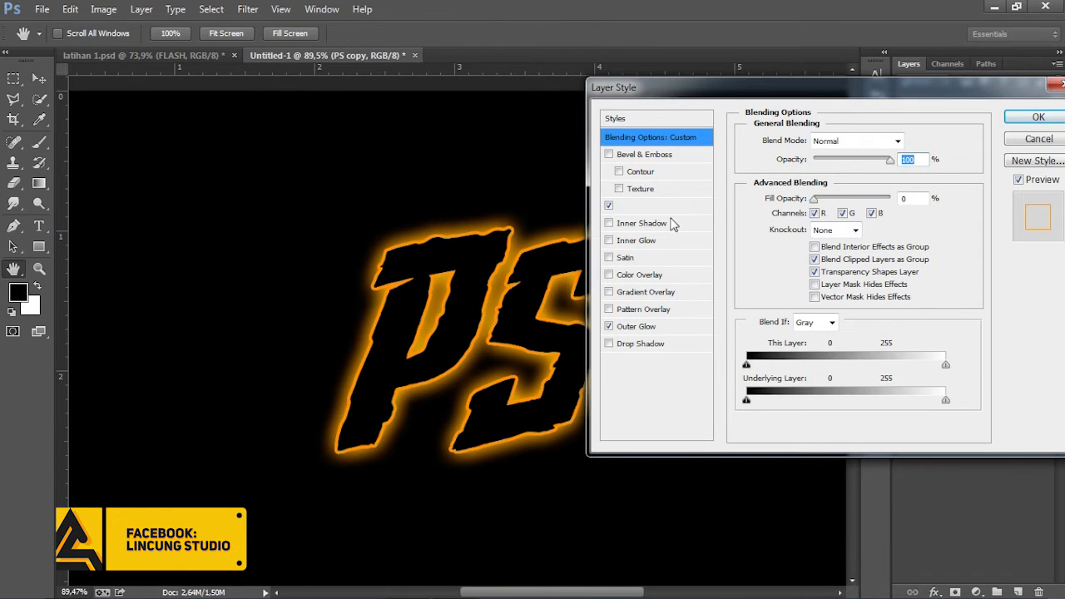
{"action": "left_click", "coordinate": [654, 208]}
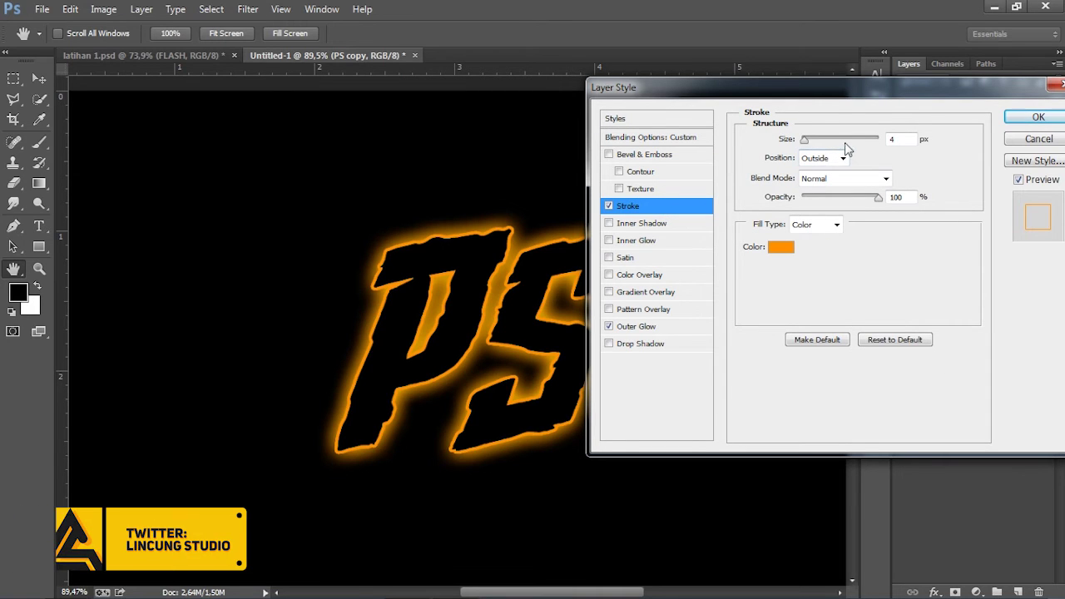
{"action": "double_click", "coordinate": [894, 139]}
{"action": "type", "text": "2"}
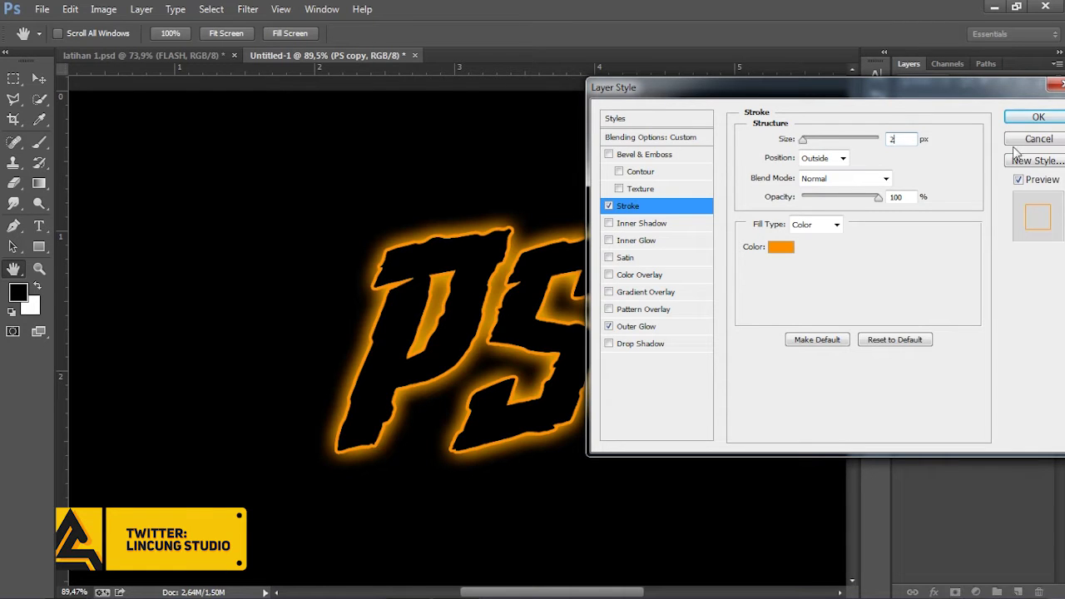
{"action": "left_click", "coordinate": [782, 248]}
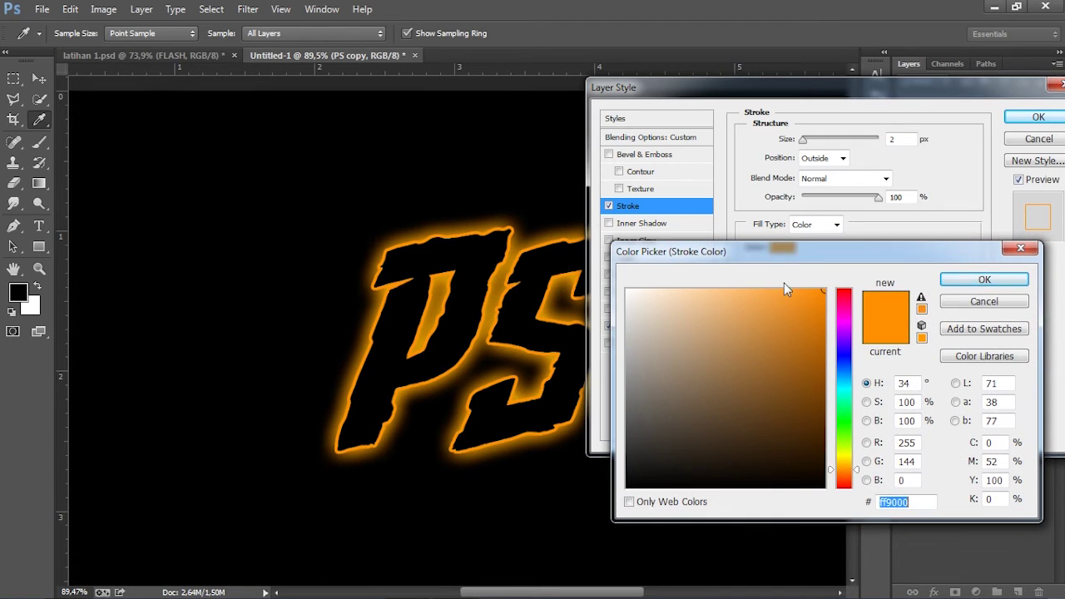
{"action": "left_click", "coordinate": [767, 289]}
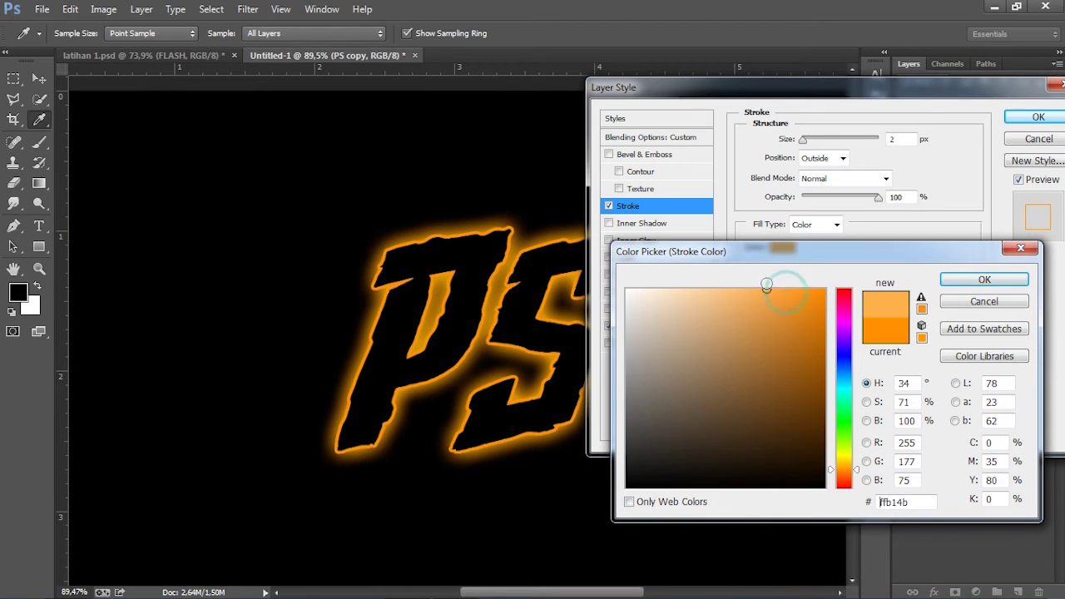
{"action": "left_click", "coordinate": [951, 280]}
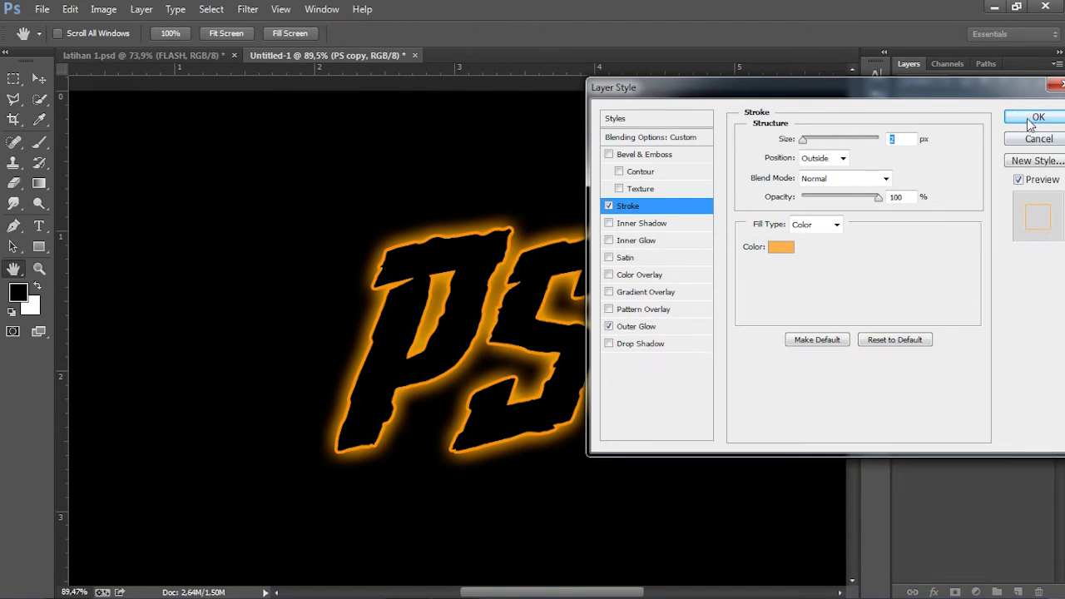
{"action": "left_click", "coordinate": [1038, 116]}
- Nudge PS copy slightly off the original letters and hide its outer glow
{"action": "scroll", "coordinate": [520, 325], "scroll_direction": "up", "scroll_amount": 3}
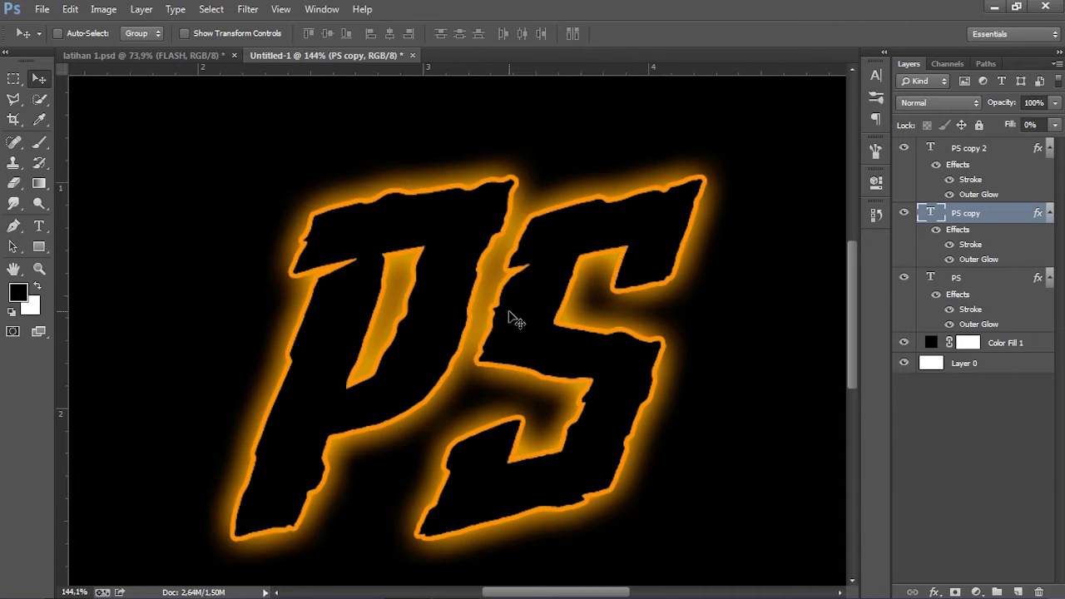
{"action": "key", "text": "shift+Right"}
{"action": "key", "text": "Left"}
{"action": "key", "text": "Left"}
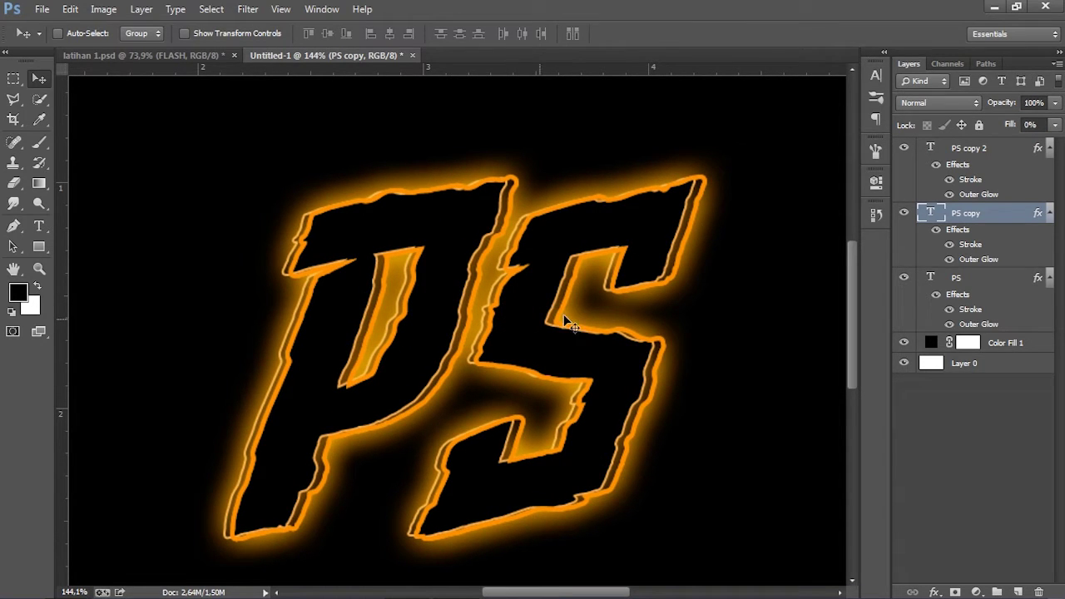
{"action": "left_click", "coordinate": [951, 261]}
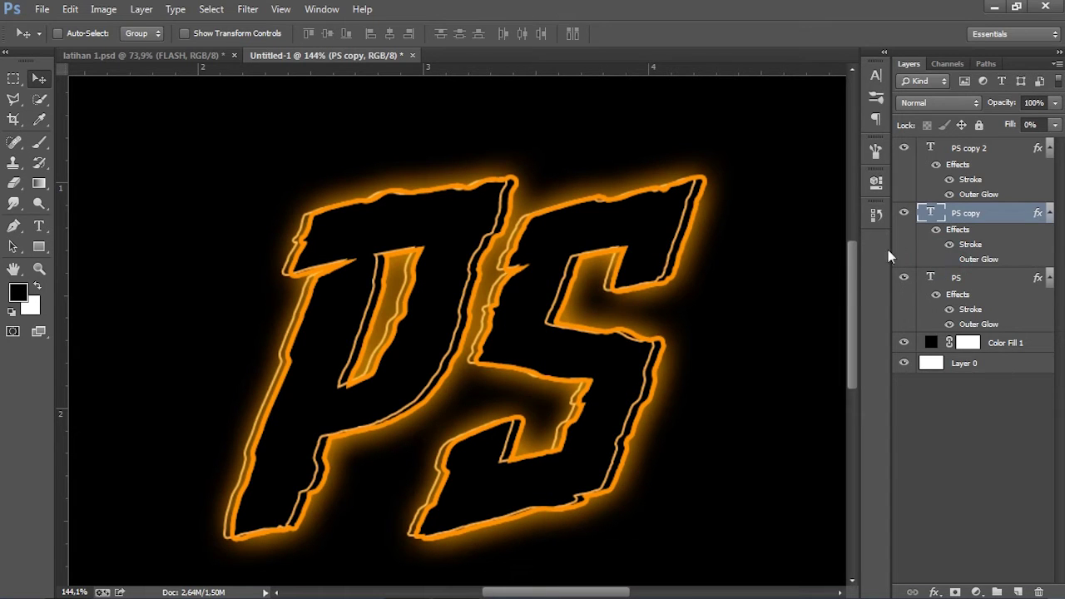
{"action": "left_click", "coordinate": [971, 155]}
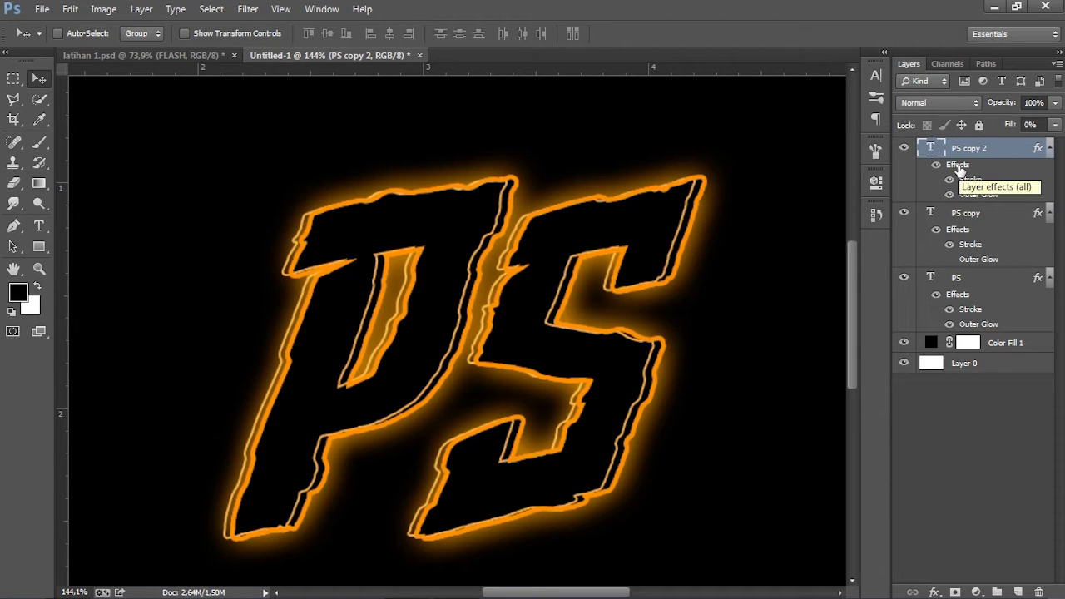
- Change PS copy 2's stroke to golden yellow #ffc600 at 2 px size
{"action": "double_click", "coordinate": [957, 166]}
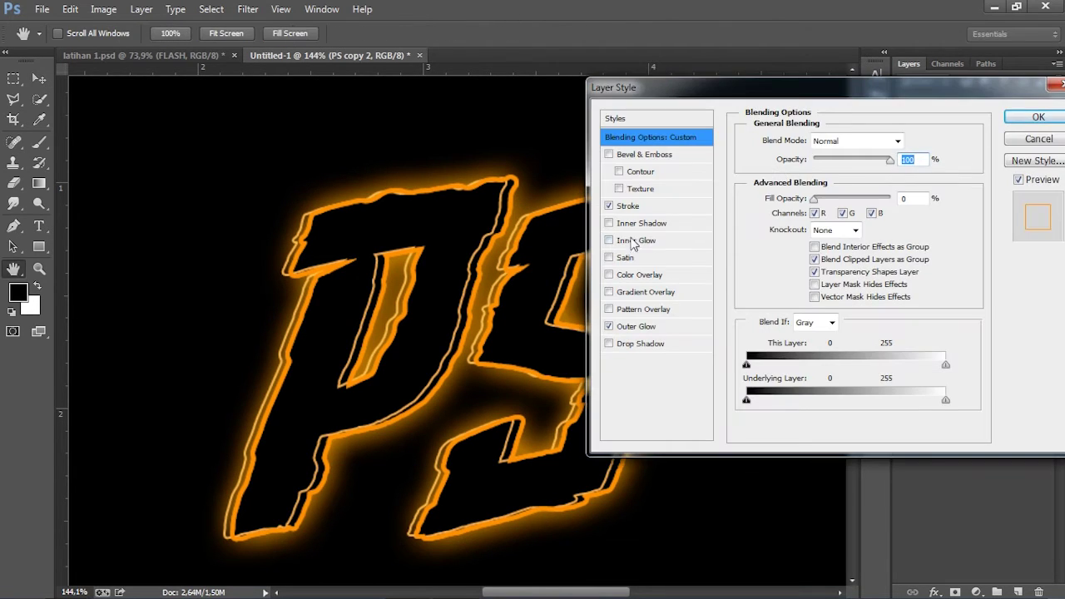
{"action": "left_click", "coordinate": [641, 208]}
{"action": "left_click", "coordinate": [780, 248]}
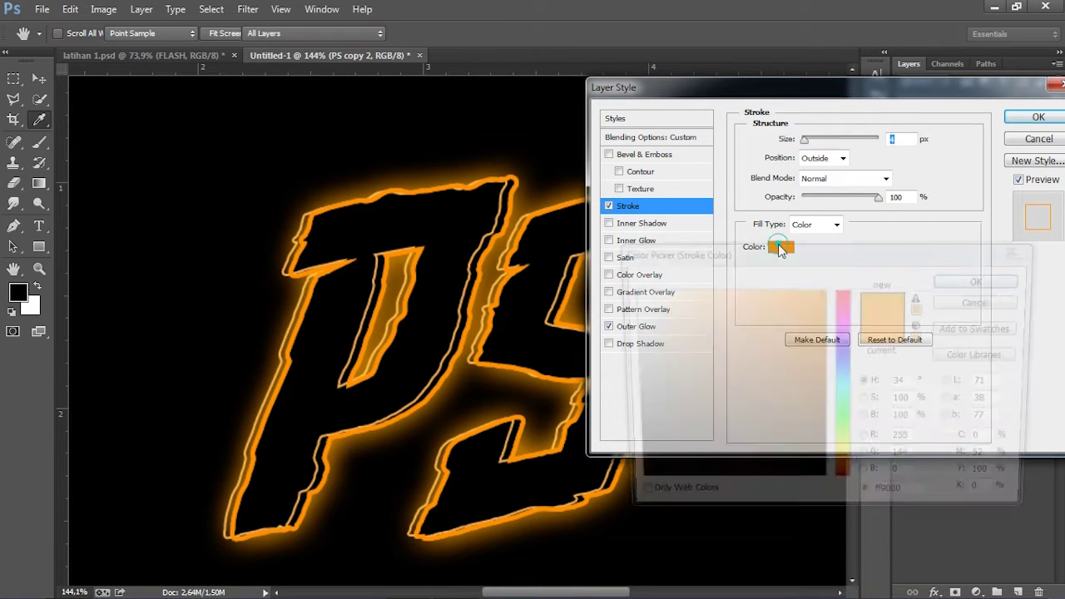
{"action": "left_click", "coordinate": [515, 242]}
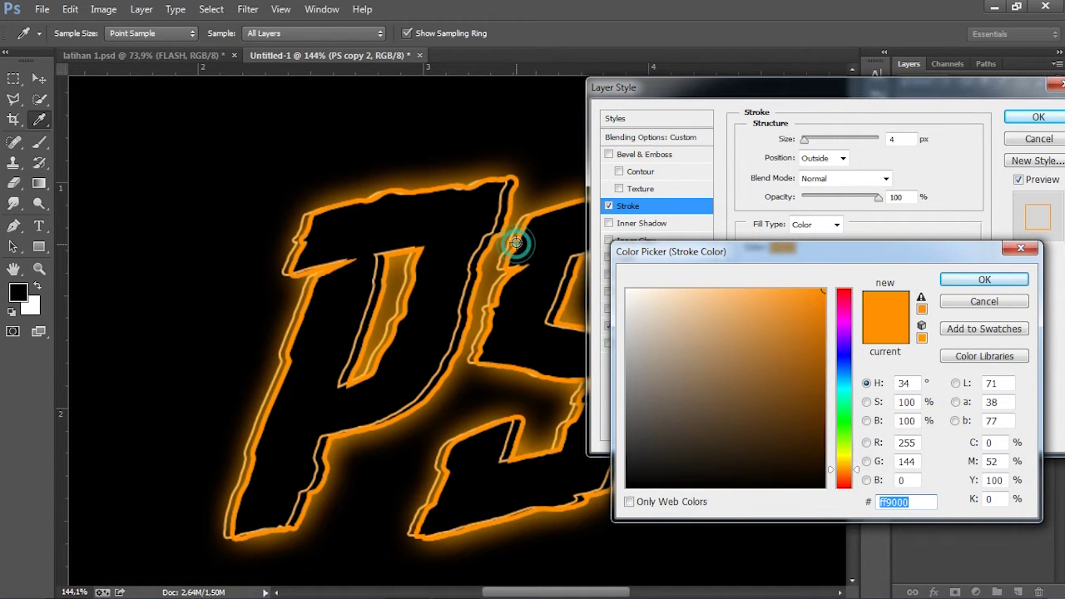
{"action": "left_click_drag", "start_coordinate": [810, 290], "coordinate": [776, 284]}
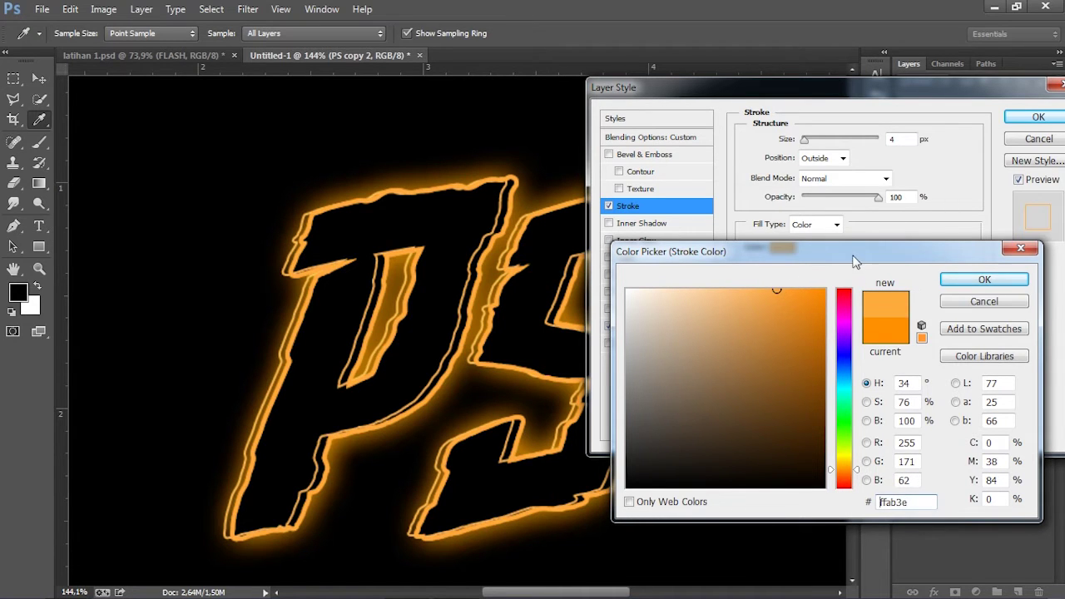
{"action": "mouse_move", "coordinate": [853, 258]}
{"action": "left_mouse_down"}
{"action": "mouse_move", "coordinate": [853, 332]}
{"action": "mouse_move", "coordinate": [840, 268]}
{"action": "left_mouse_up"}
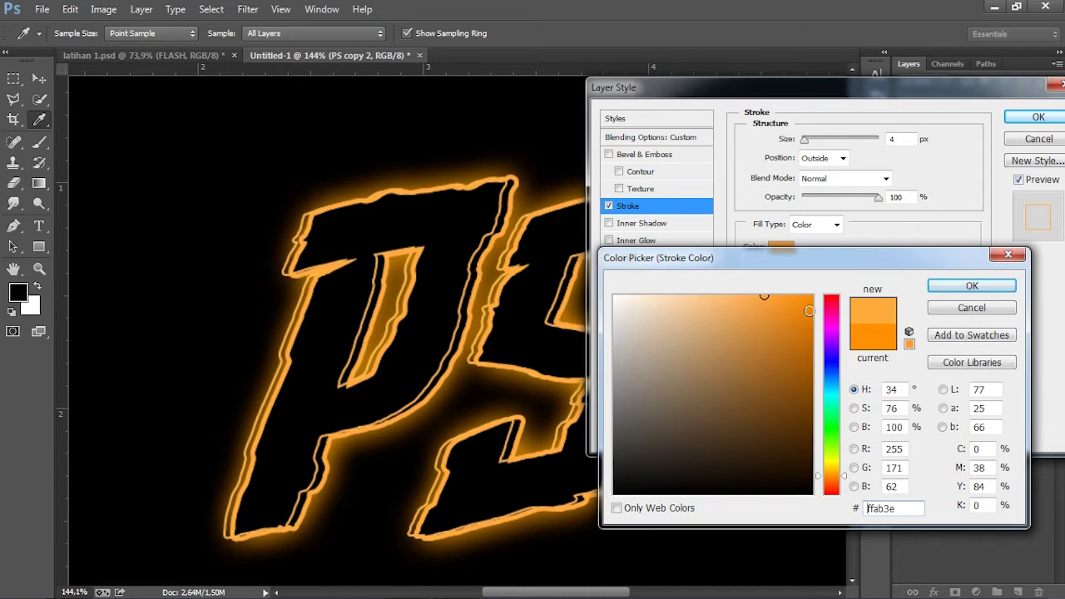
{"action": "left_click_drag", "start_coordinate": [834, 481], "coordinate": [832, 468]}
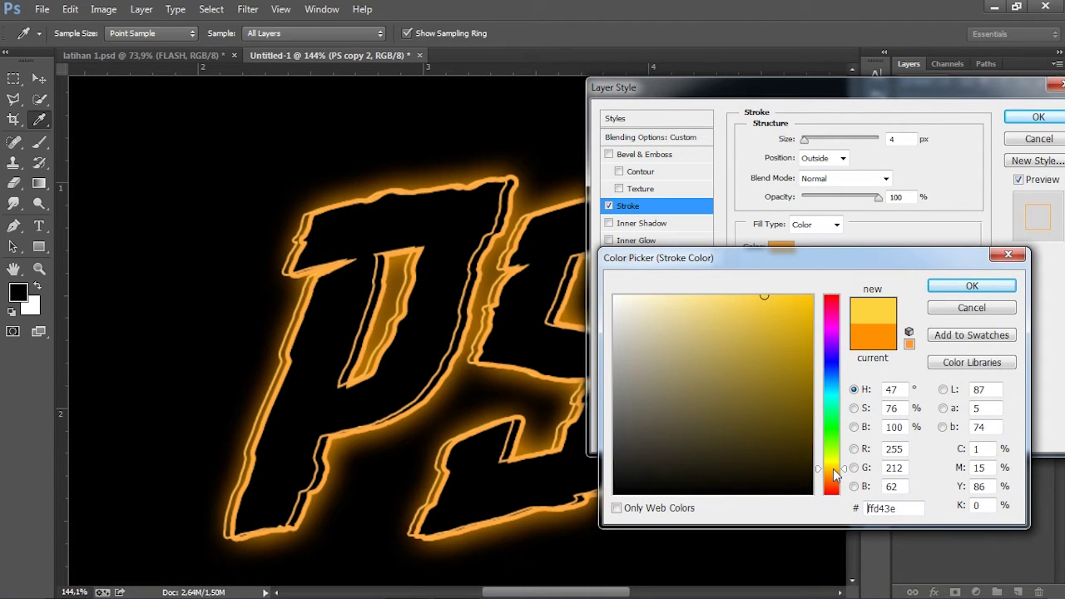
{"action": "left_click", "coordinate": [811, 297]}
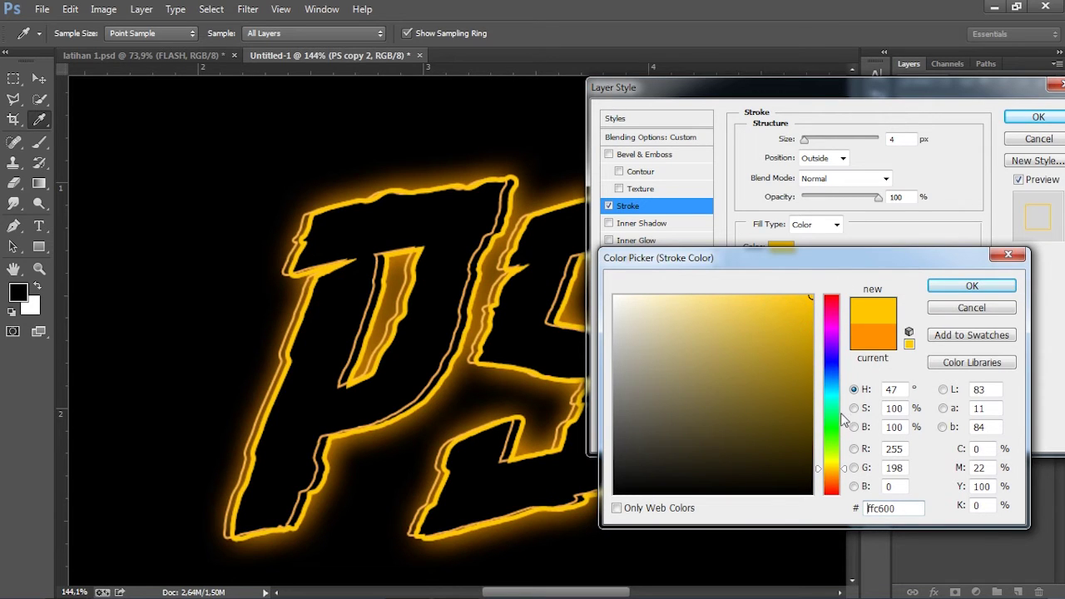
{"action": "left_click", "coordinate": [950, 292]}
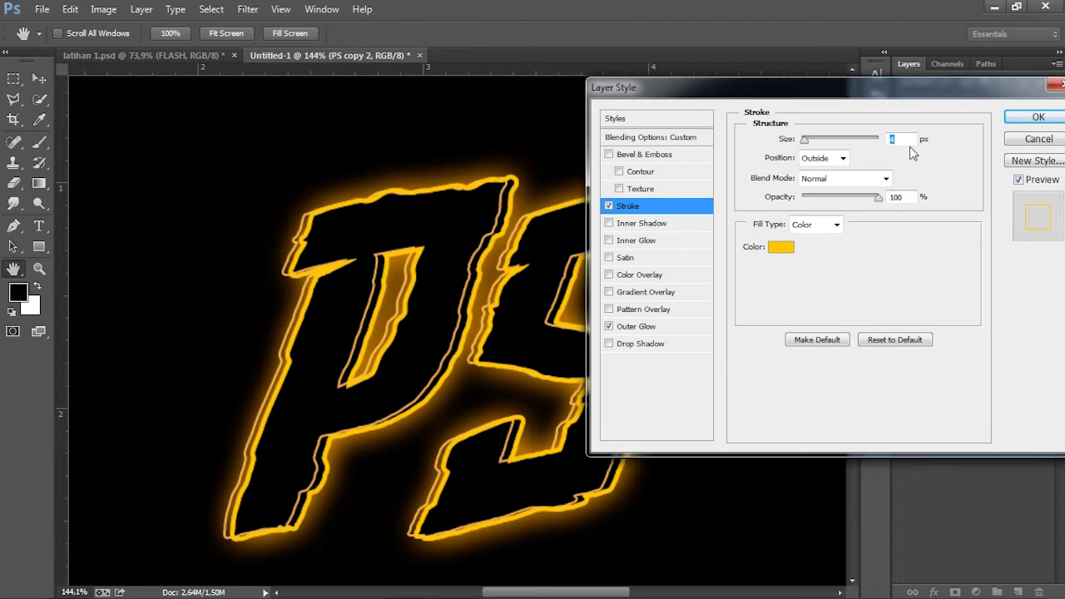
{"action": "type", "text": "2"}
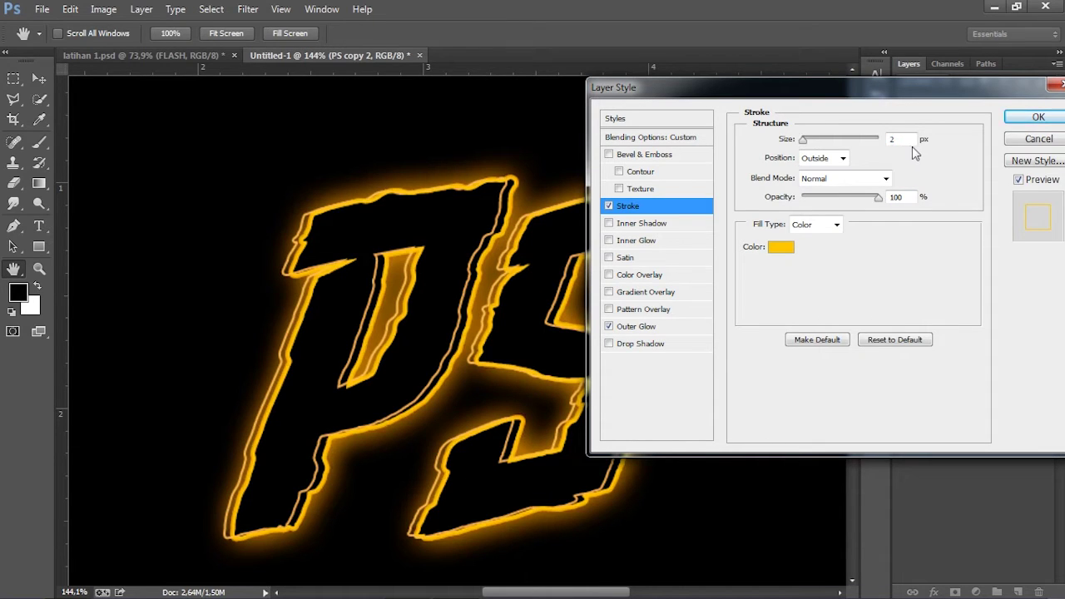
{"action": "left_click", "coordinate": [1032, 117]}
- Drag PS copy 2 slightly up and right, then hide its Outer Glow effect
{"action": "key", "text": "v"}
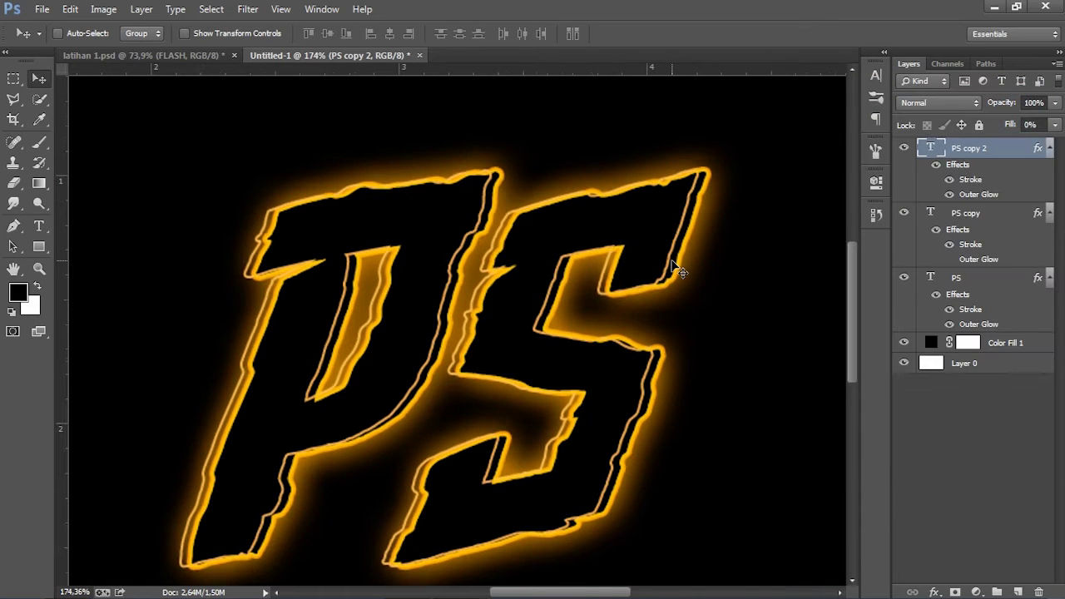
{"action": "scroll", "coordinate": [665, 266], "scroll_direction": "up", "scroll_amount": 2}
{"action": "left_click_drag", "start_coordinate": [649, 268], "coordinate": [656, 257]}
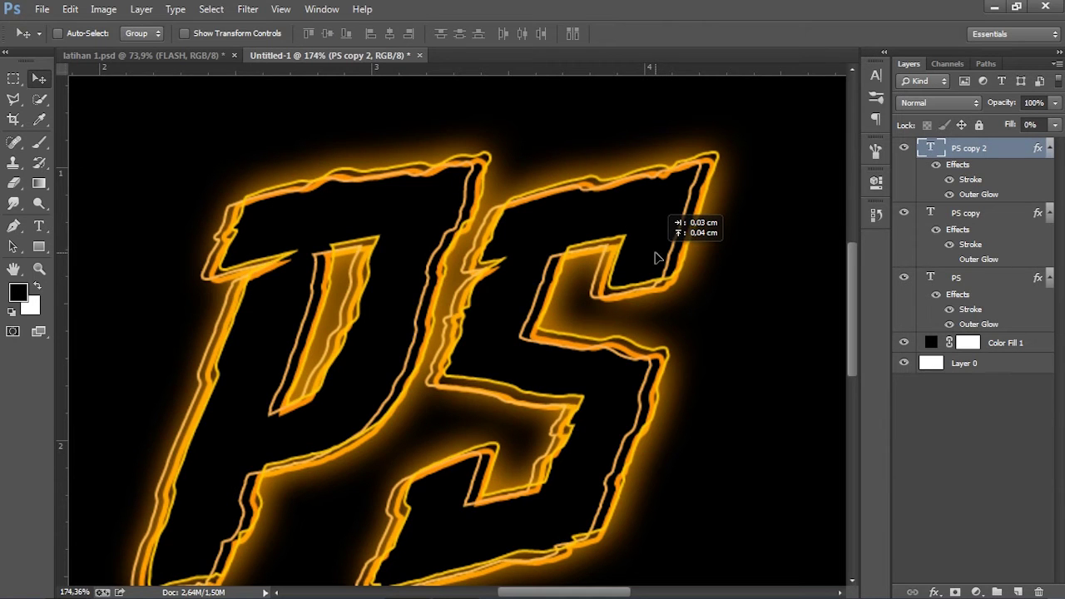
{"action": "scroll", "coordinate": [582, 278], "scroll_direction": "down", "scroll_amount": 2}
{"action": "scroll", "coordinate": [523, 297], "scroll_direction": "down", "scroll_amount": 2}
{"action": "scroll", "coordinate": [357, 302], "scroll_direction": "up", "scroll_amount": 1}
{"action": "scroll", "coordinate": [357, 302], "scroll_direction": "up", "scroll_amount": 2}
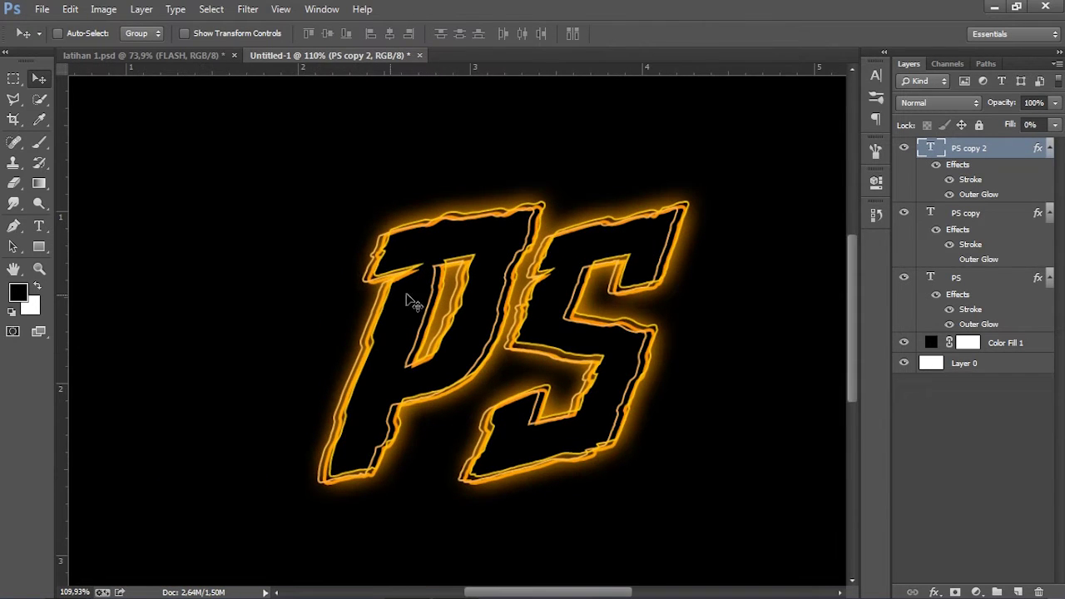
{"action": "left_click", "coordinate": [949, 194]}
{"action": "scroll", "coordinate": [706, 250], "scroll_direction": "down", "scroll_amount": 2}
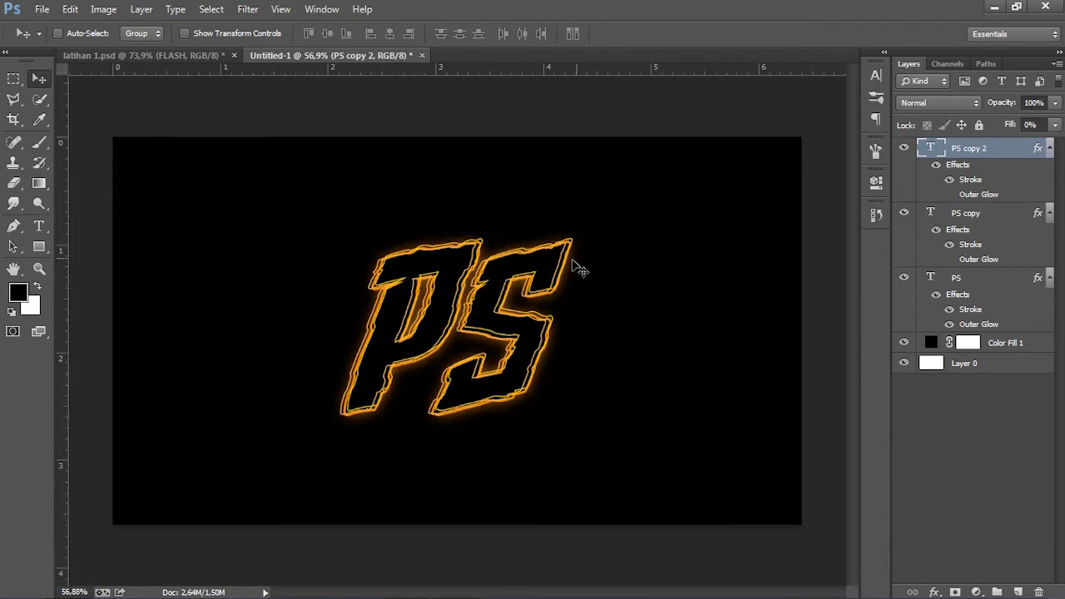
{"action": "scroll", "coordinate": [356, 306], "scroll_direction": "up", "scroll_amount": 1}
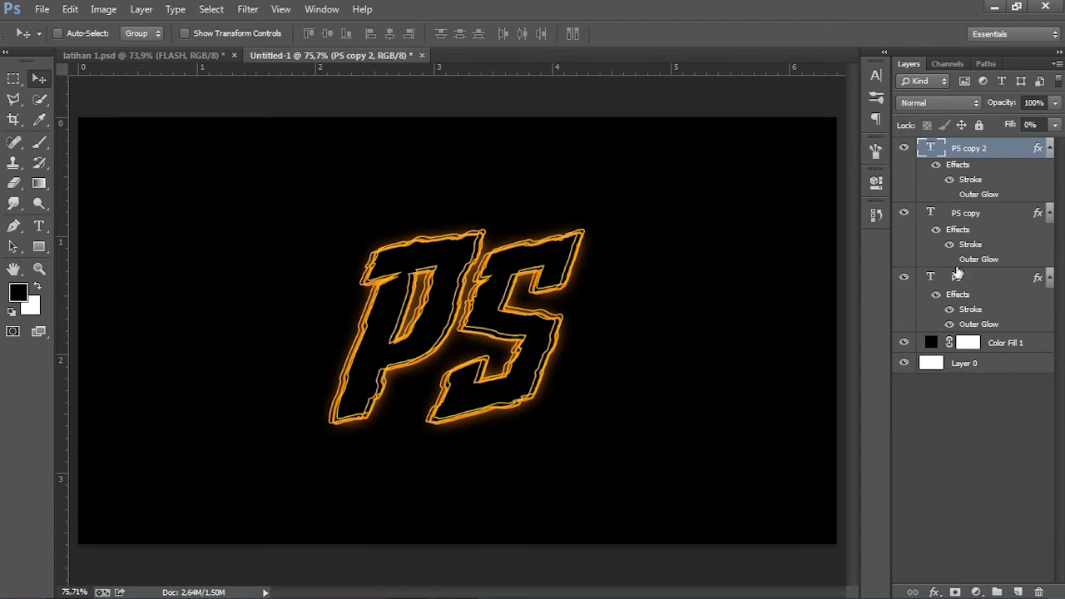
- Group the PS, PS copy and other PS text layer into Group 1, renamed 'text'
{"action": "left_click", "coordinate": [980, 217], "text": "ctrl"}
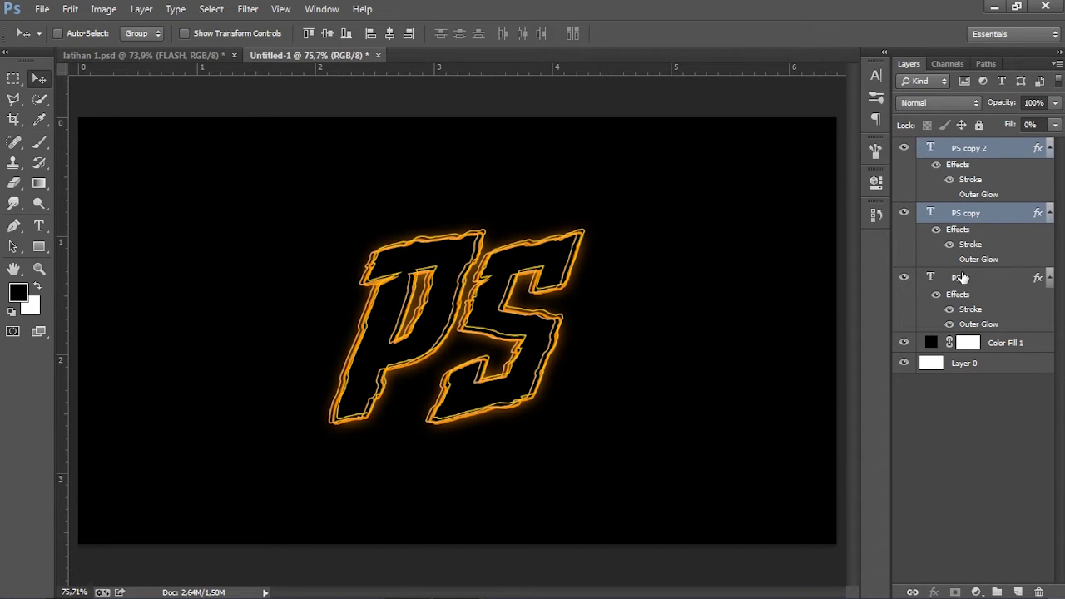
{"action": "left_click", "coordinate": [962, 277], "text": "ctrl"}
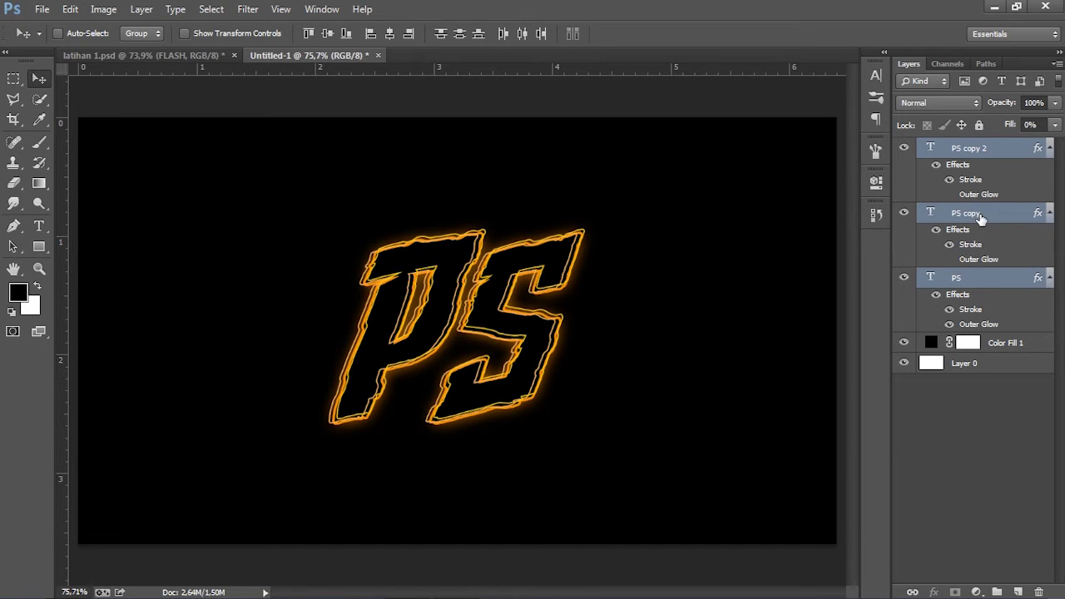
{"action": "left_click_drag", "start_coordinate": [980, 218], "coordinate": [996, 591]}
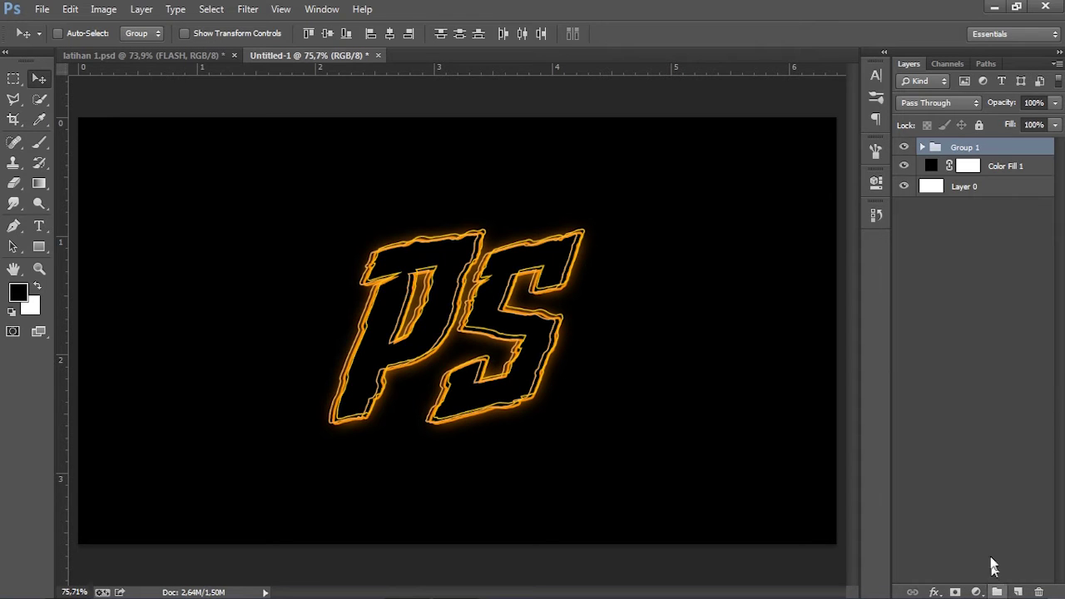
{"action": "left_click", "coordinate": [904, 147]}
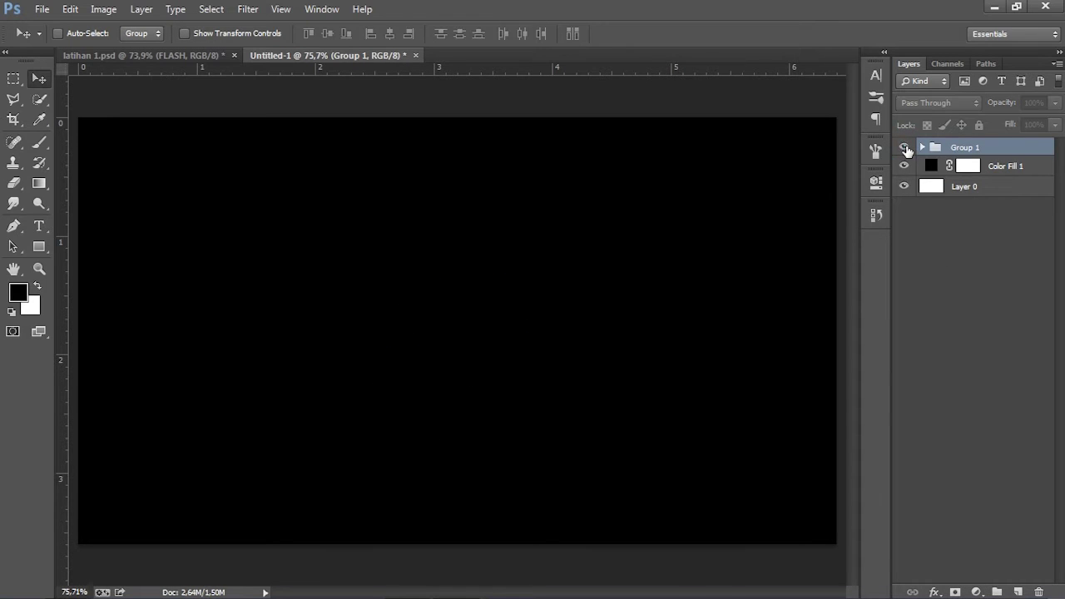
{"action": "double_click", "coordinate": [968, 148]}
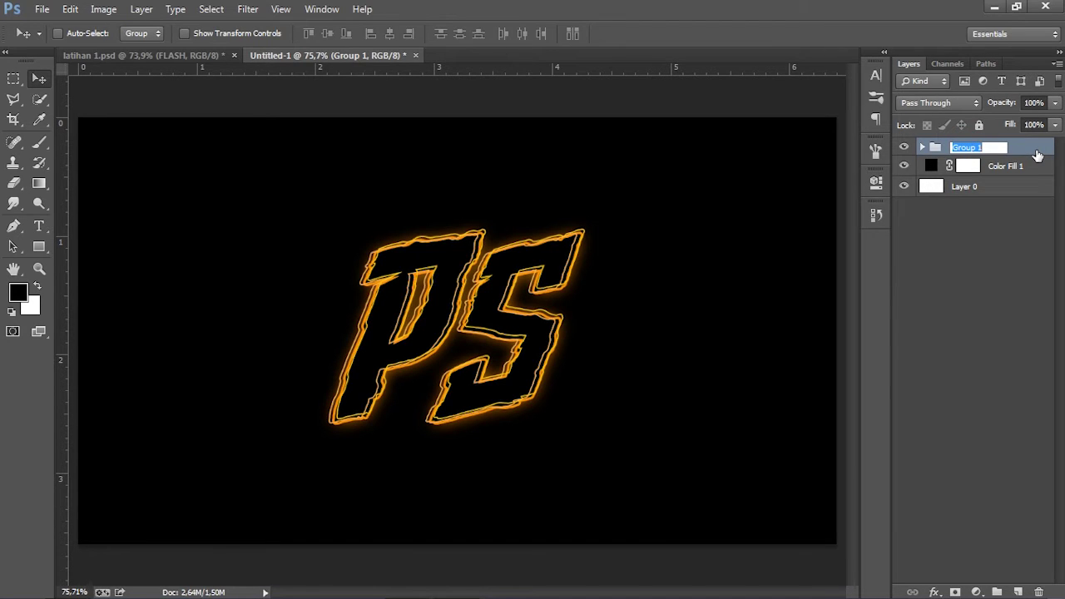
{"action": "type", "text": "text"}
{"action": "key", "text": "Return"}
{"action": "left_click", "coordinate": [973, 250]}
{"action": "scroll", "coordinate": [495, 327], "scroll_direction": "down", "scroll_amount": 2}
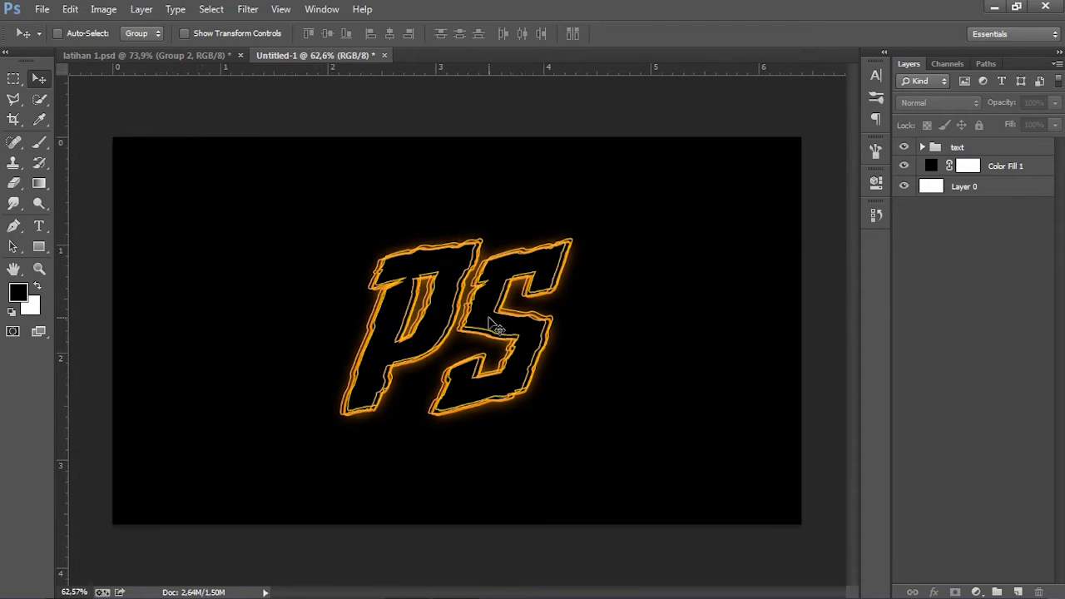
{"action": "scroll", "coordinate": [495, 327], "scroll_direction": "up", "scroll_amount": 2}
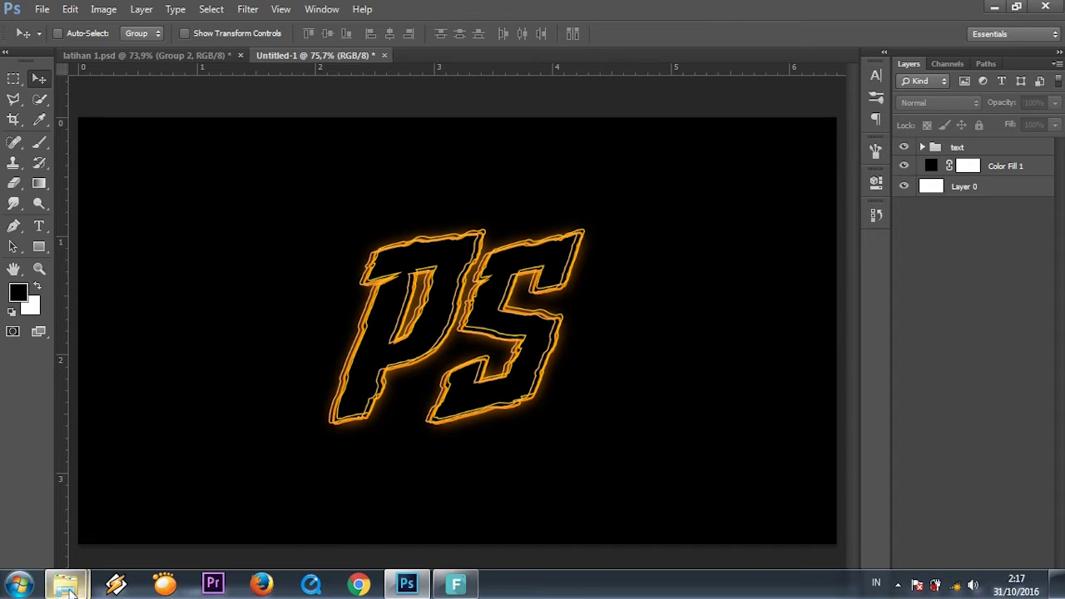
- Bring the PERIR TEXT EFFECT folder forward and look over the downloaded files
{"action": "mouse_move", "coordinate": [66, 584]}
{"action": "left_click", "coordinate": [97, 516]}
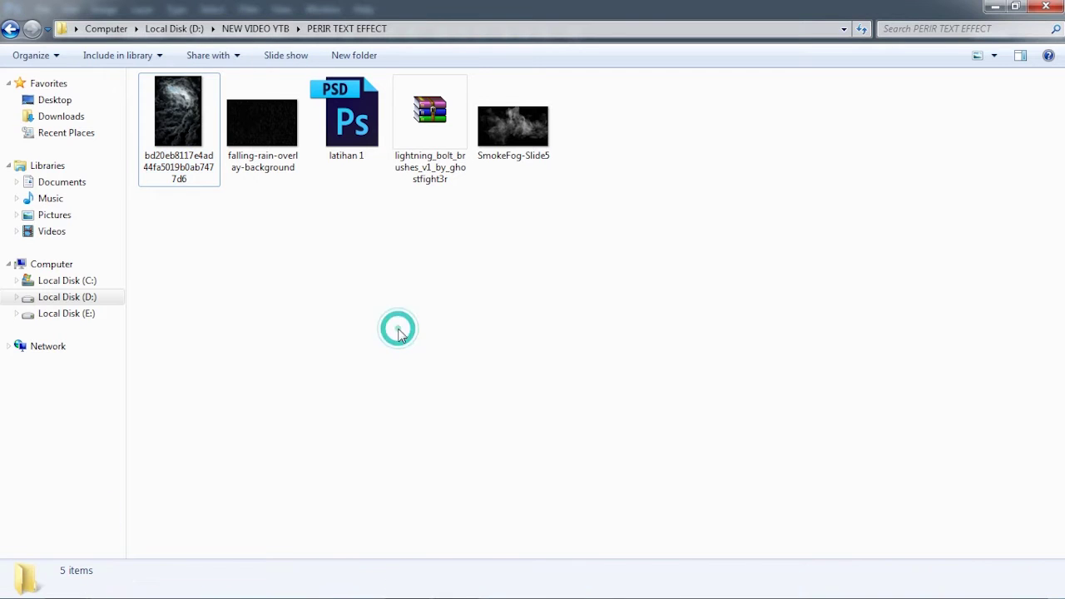
{"action": "left_click", "coordinate": [434, 131]}
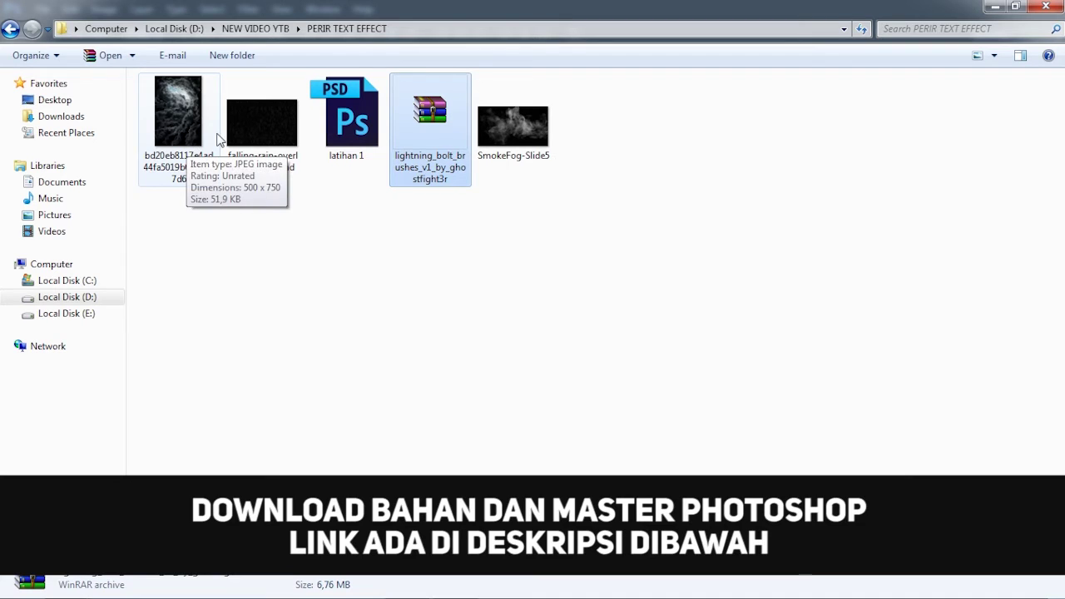
{"action": "left_click", "coordinate": [324, 209]}
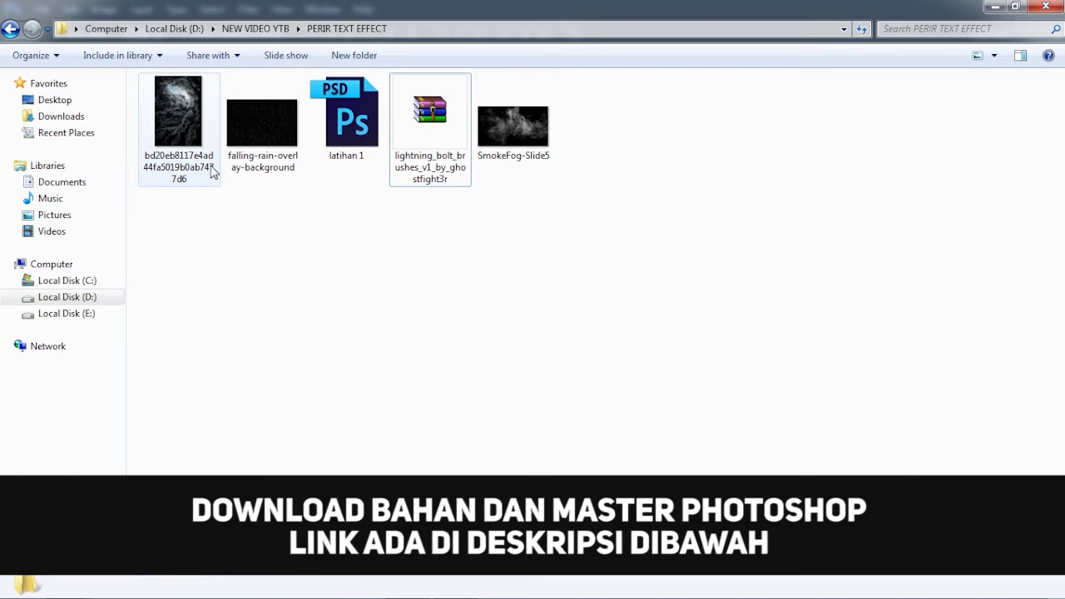
{"action": "left_click", "coordinate": [175, 140]}
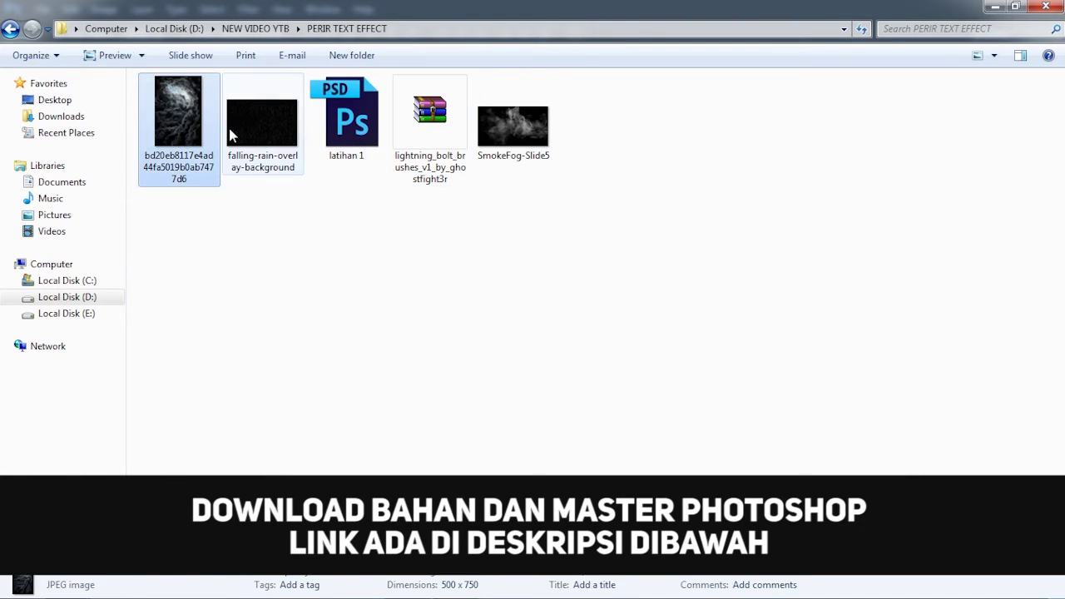
{"action": "key", "text": "Right"}
{"action": "key", "text": "Left"}
- Extract the lightning_bolt_brushes archive to its own folder and open that folder
{"action": "left_click", "coordinate": [254, 133]}
{"action": "double_click", "coordinate": [449, 135]}
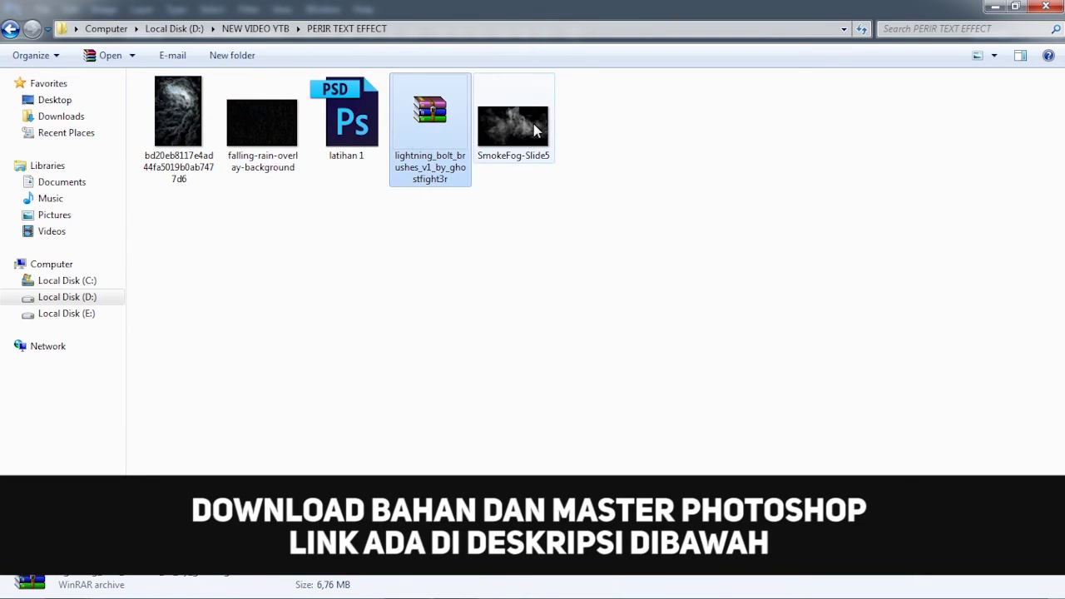
{"action": "left_click", "coordinate": [488, 141]}
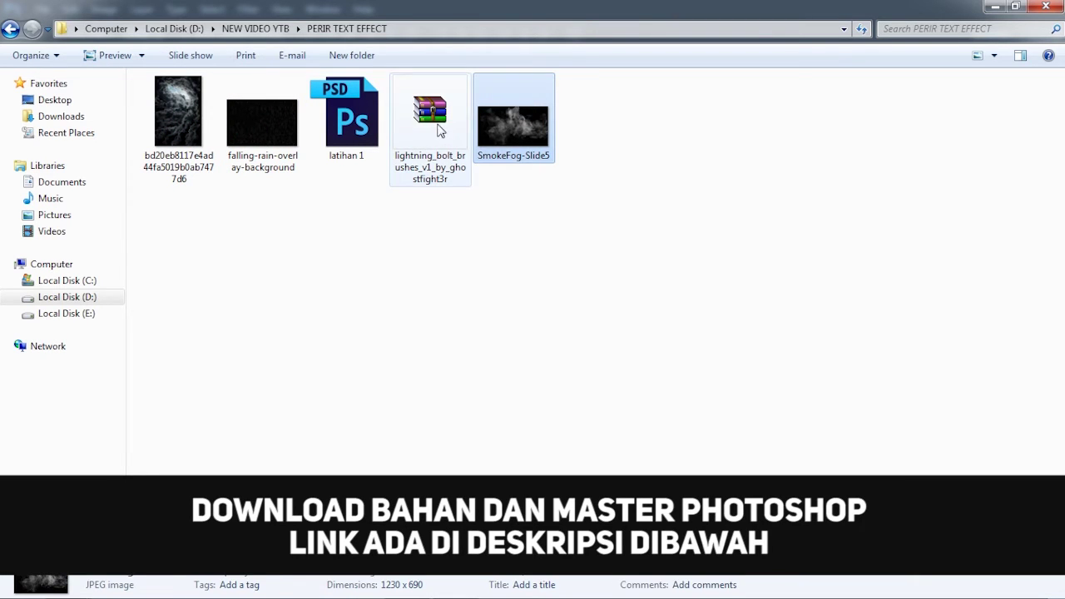
{"action": "left_click", "coordinate": [448, 134]}
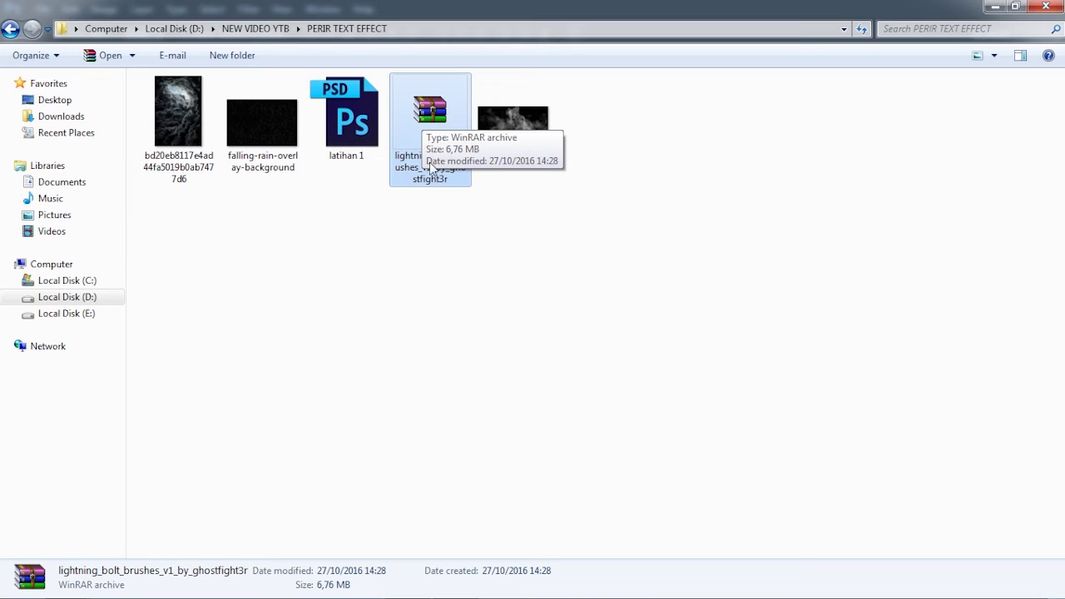
{"action": "right_click", "coordinate": [426, 116]}
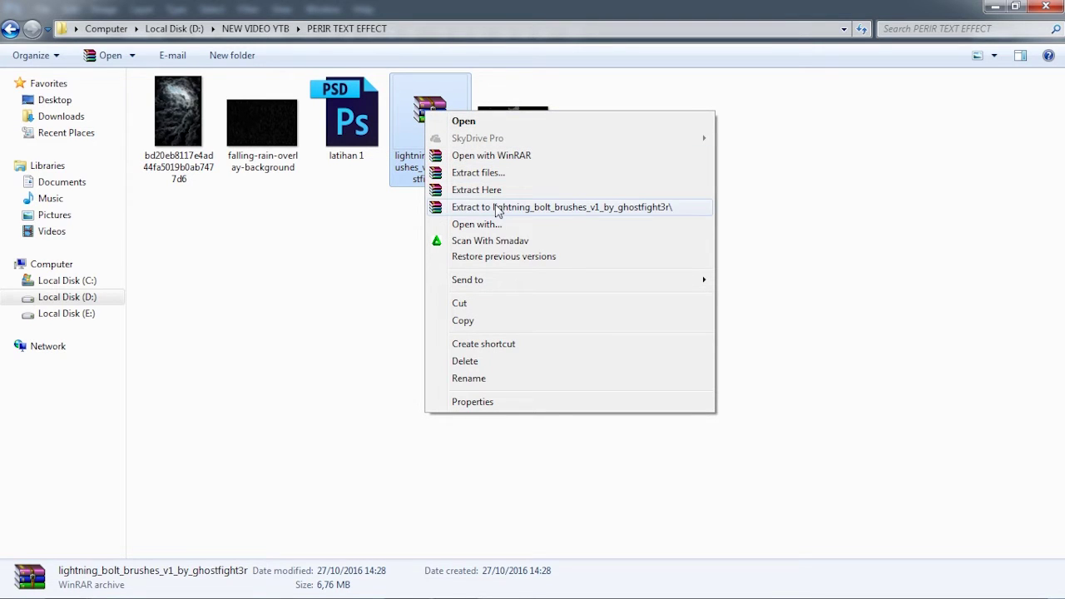
{"action": "left_click", "coordinate": [553, 208]}
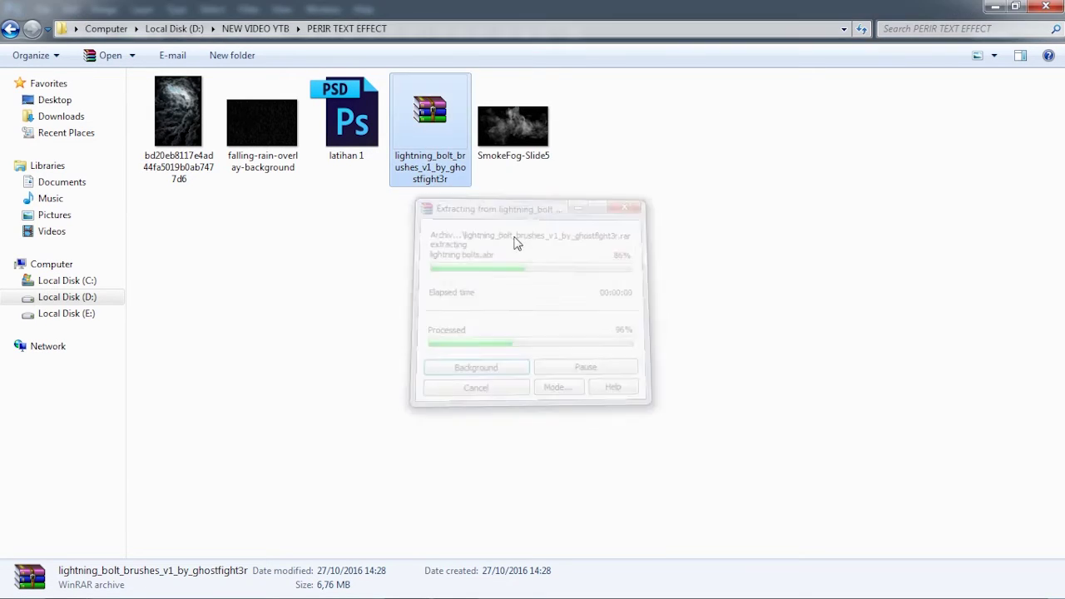
{"action": "double_click", "coordinate": [178, 133]}
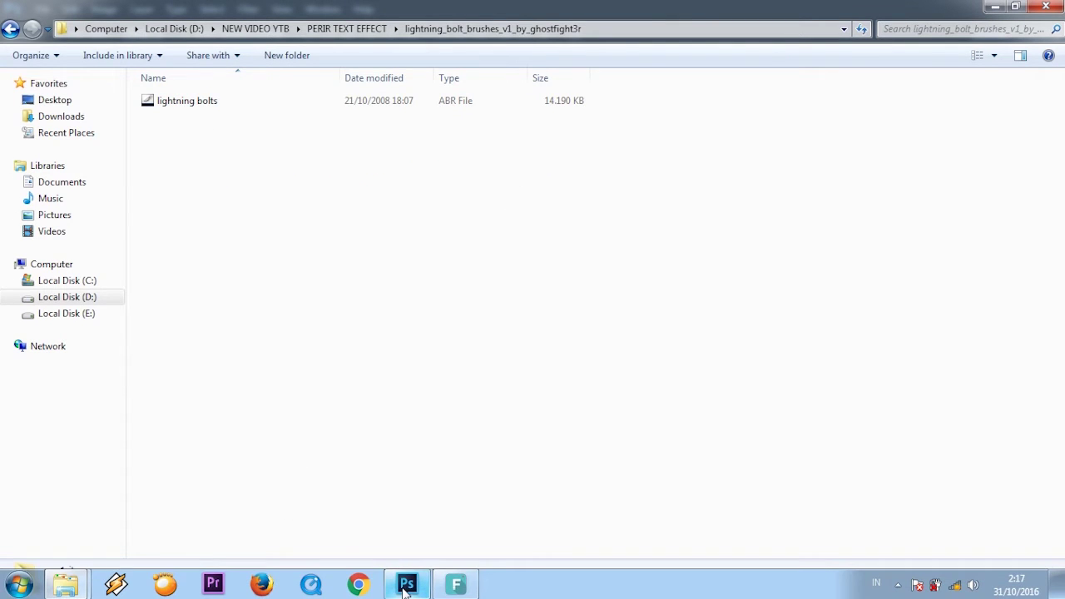
- Back in Photoshop, select the Brush tool and open the brush preset picker's options menu
{"action": "left_click", "coordinate": [405, 586]}
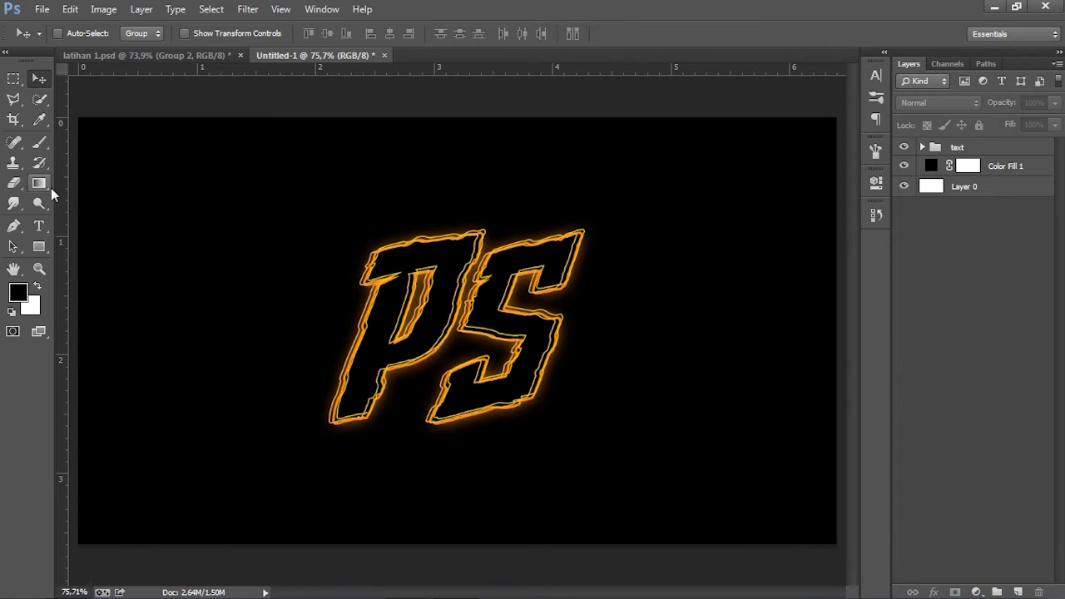
{"action": "left_click", "coordinate": [40, 144]}
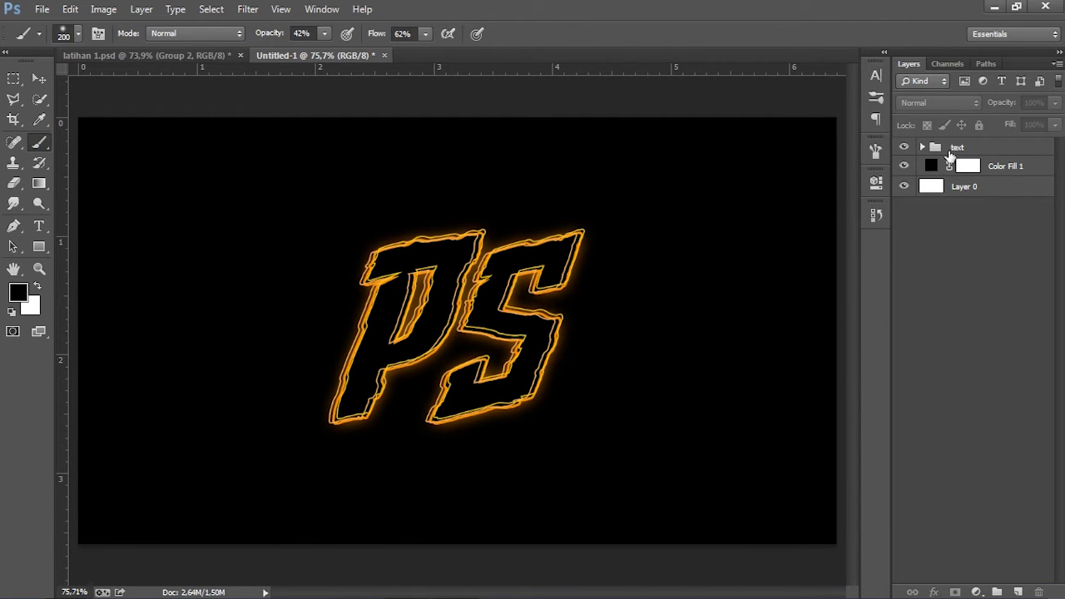
{"action": "left_click", "coordinate": [955, 150]}
{"action": "right_click", "coordinate": [371, 193]}
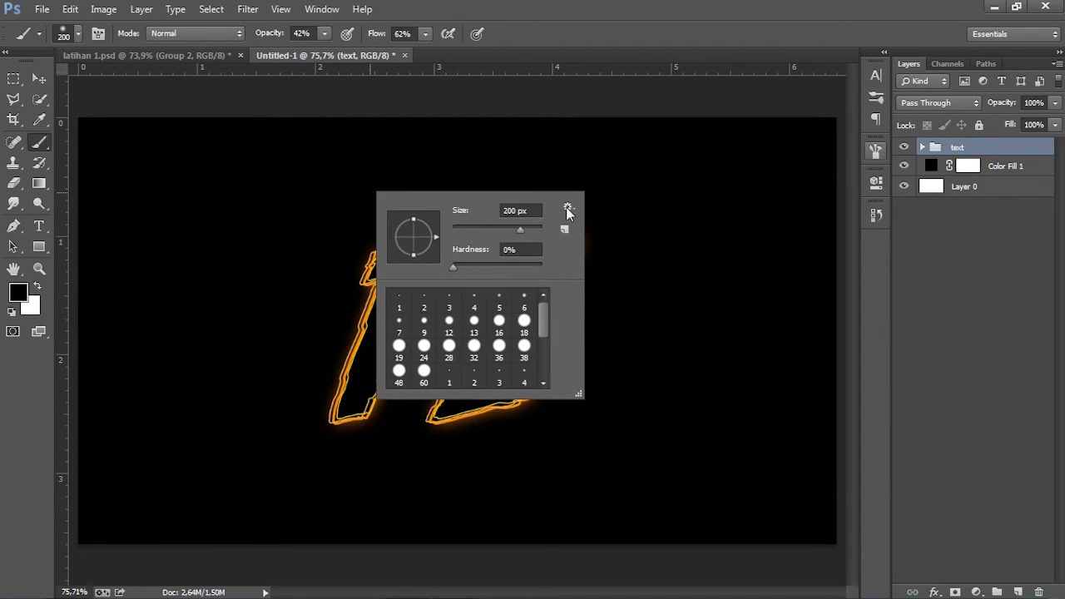
{"action": "left_click", "coordinate": [566, 208]}
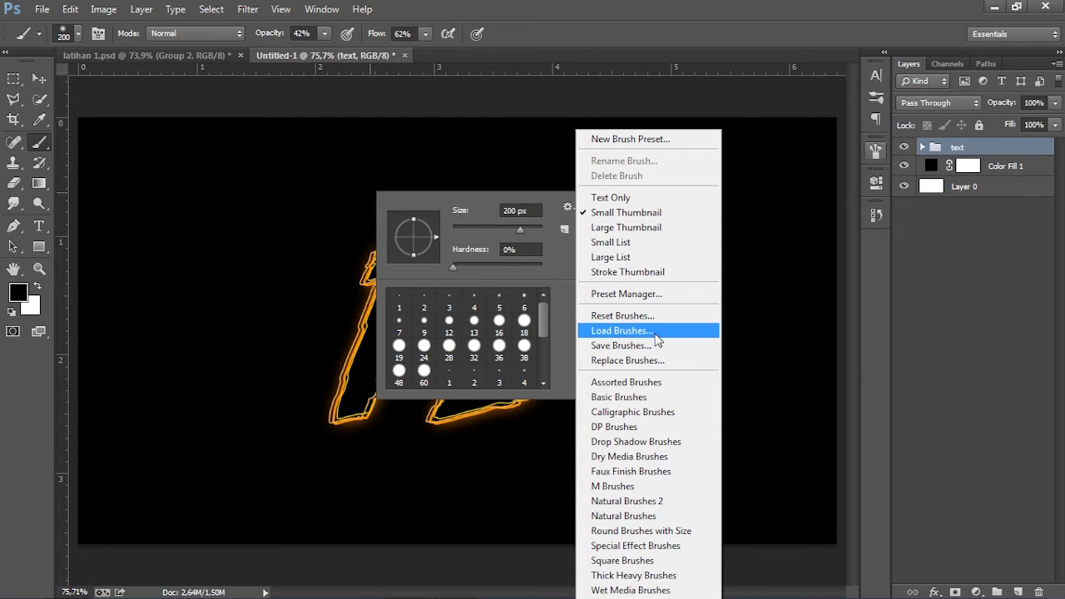
- Load the 'lightning bolts' brush file from the extracted folder in PERIR TEXT EFFECT
{"action": "left_click", "coordinate": [655, 333]}
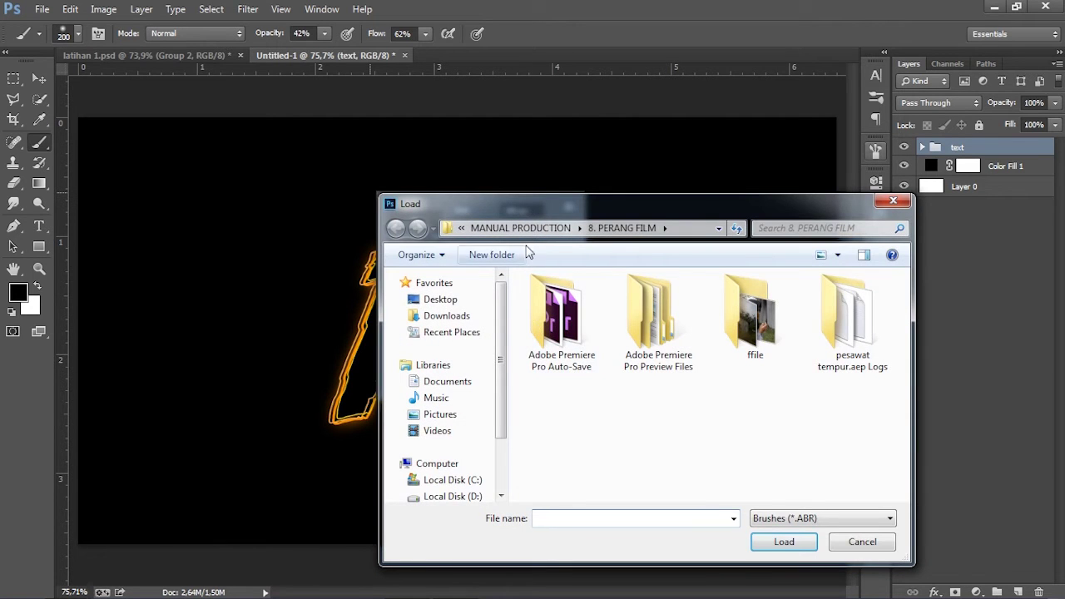
{"action": "left_click", "coordinate": [466, 495]}
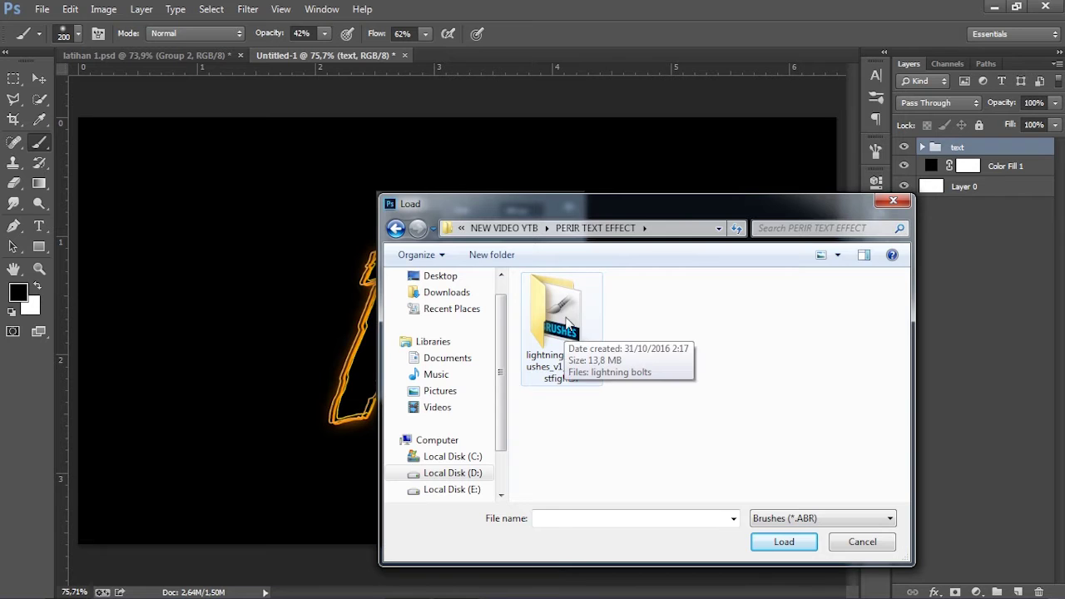
{"action": "double_click", "coordinate": [569, 317]}
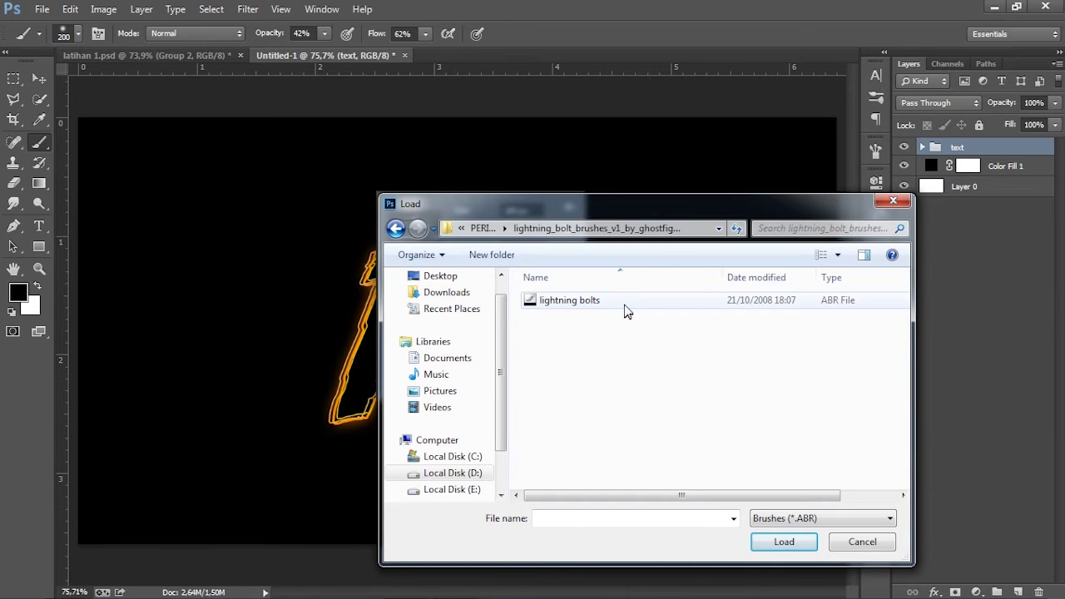
{"action": "left_click", "coordinate": [623, 303]}
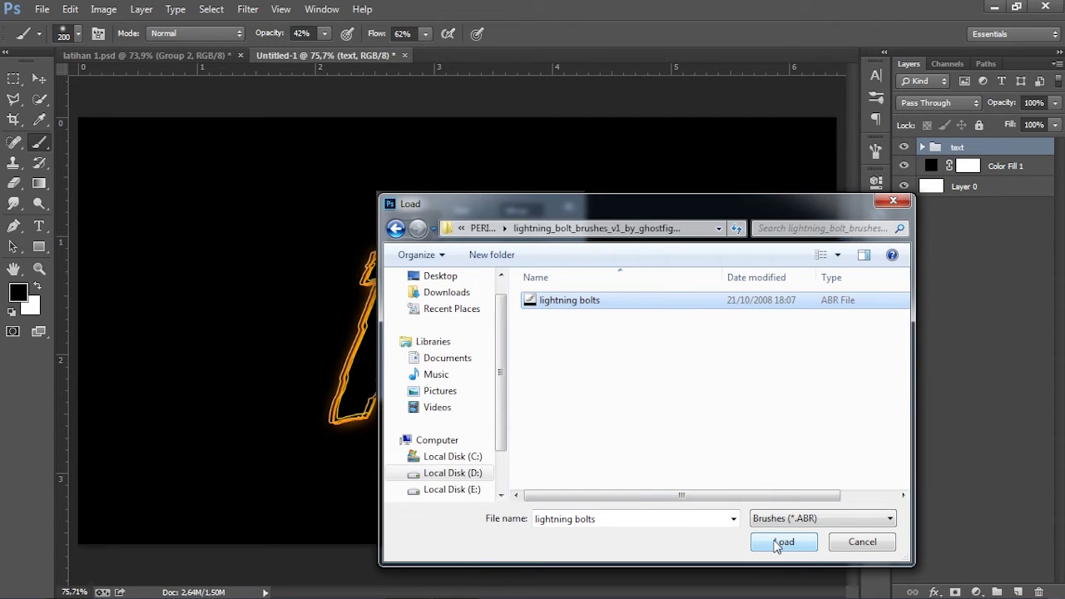
{"action": "left_click", "coordinate": [778, 543]}
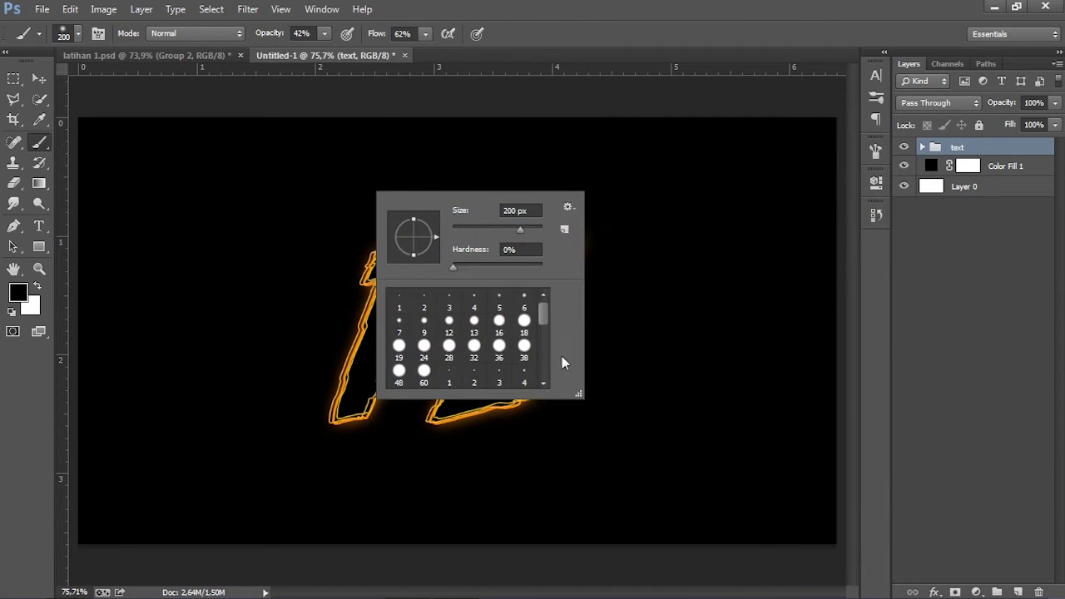
- Choose the 971 px lightning bolt brush and add an empty Layer 1 above the text group
{"action": "left_click_drag", "start_coordinate": [543, 317], "coordinate": [542, 368]}
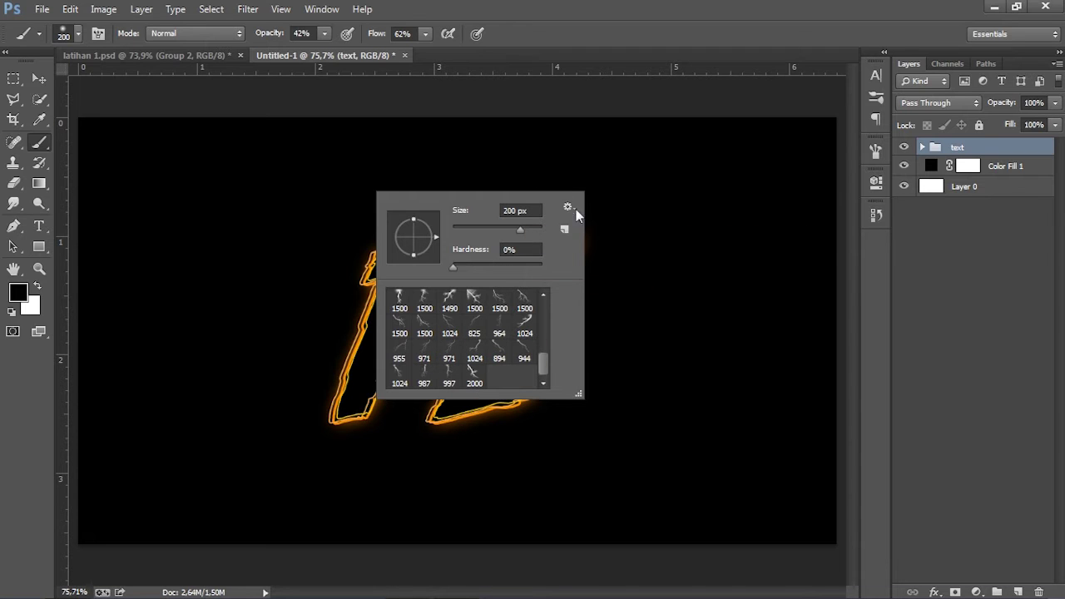
{"action": "left_click", "coordinate": [423, 350]}
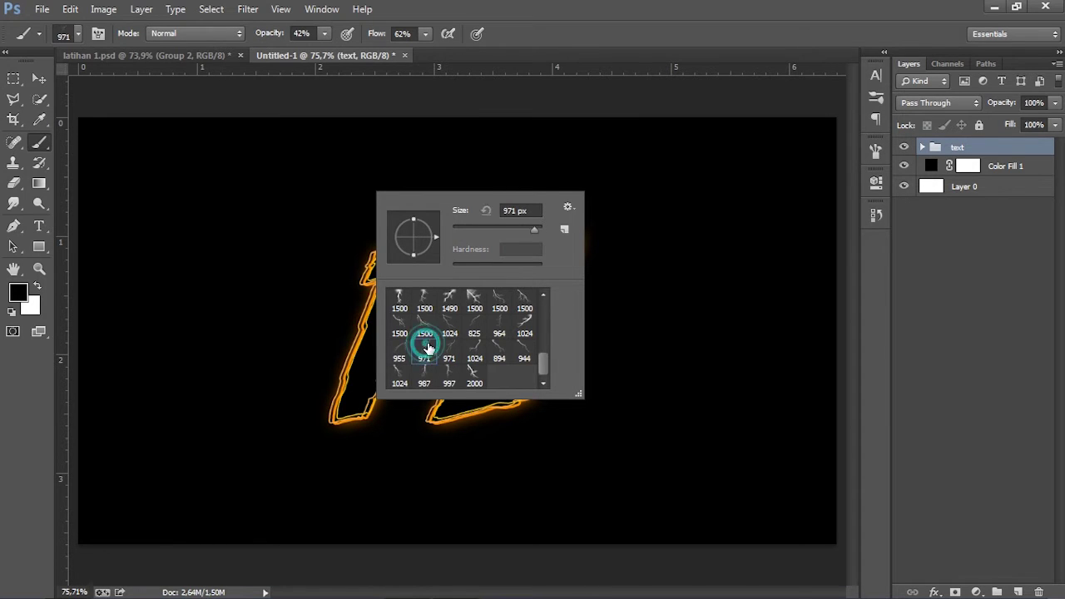
{"action": "left_click", "coordinate": [597, 22]}
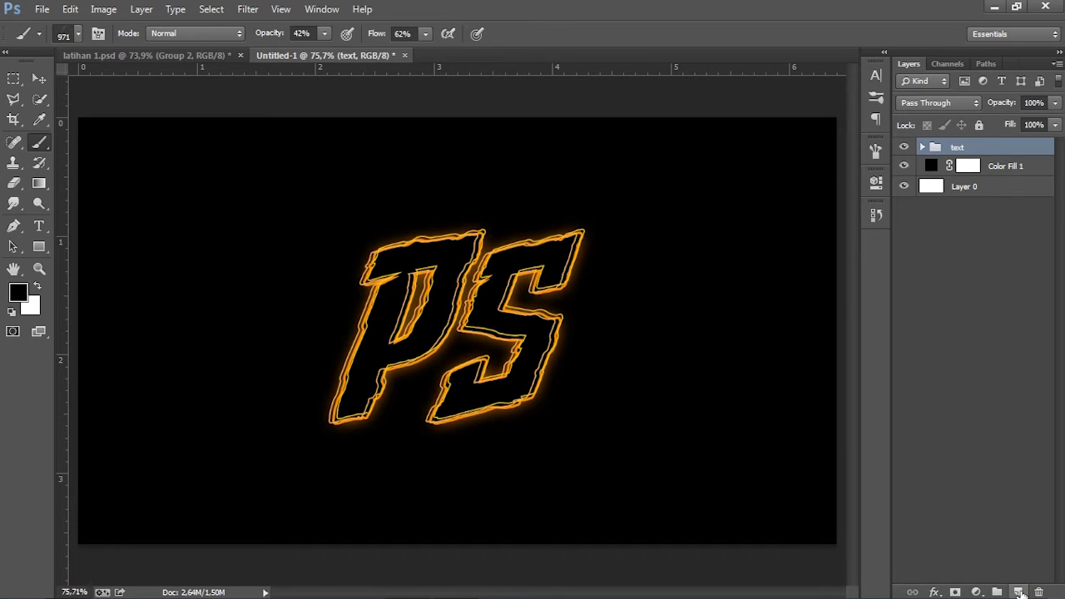
{"action": "left_click", "coordinate": [1018, 591]}
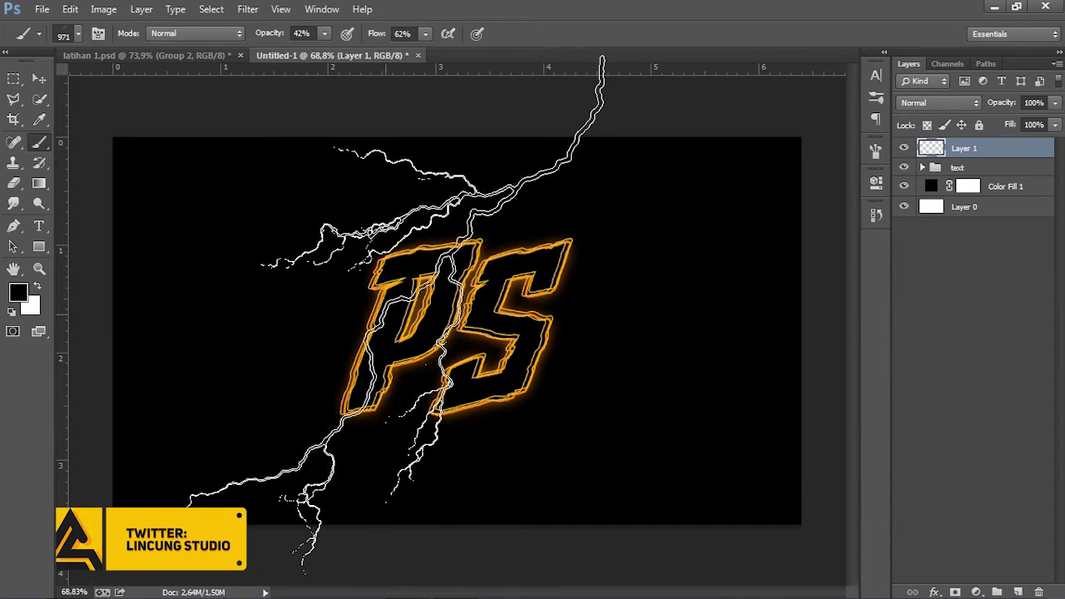
- Sample the glowing text outline to set the foreground colour to orange ff9000
{"action": "left_click", "coordinate": [19, 293]}
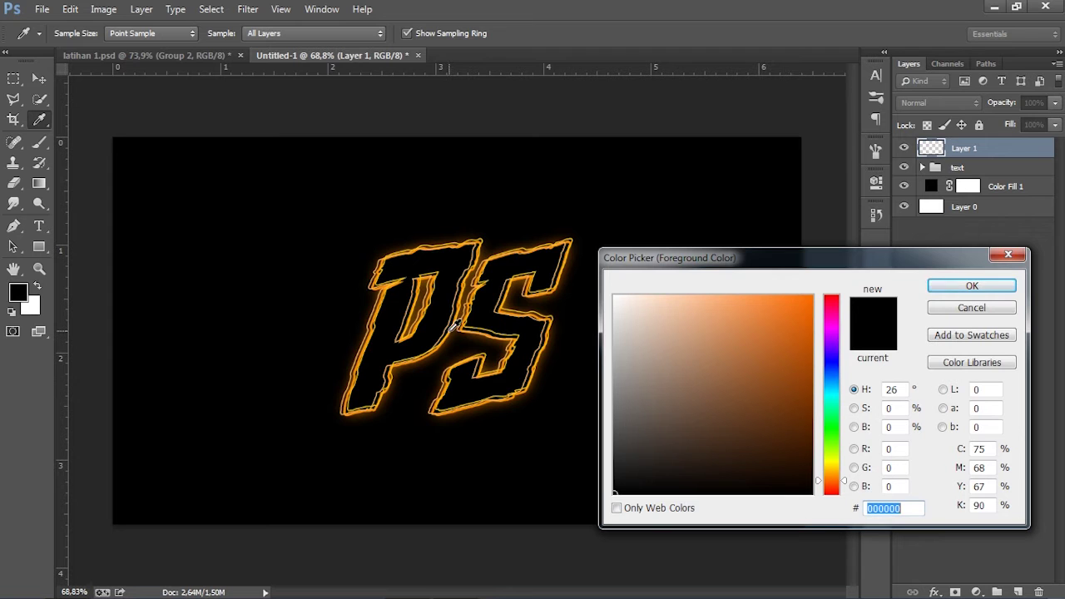
{"action": "left_click", "coordinate": [449, 331]}
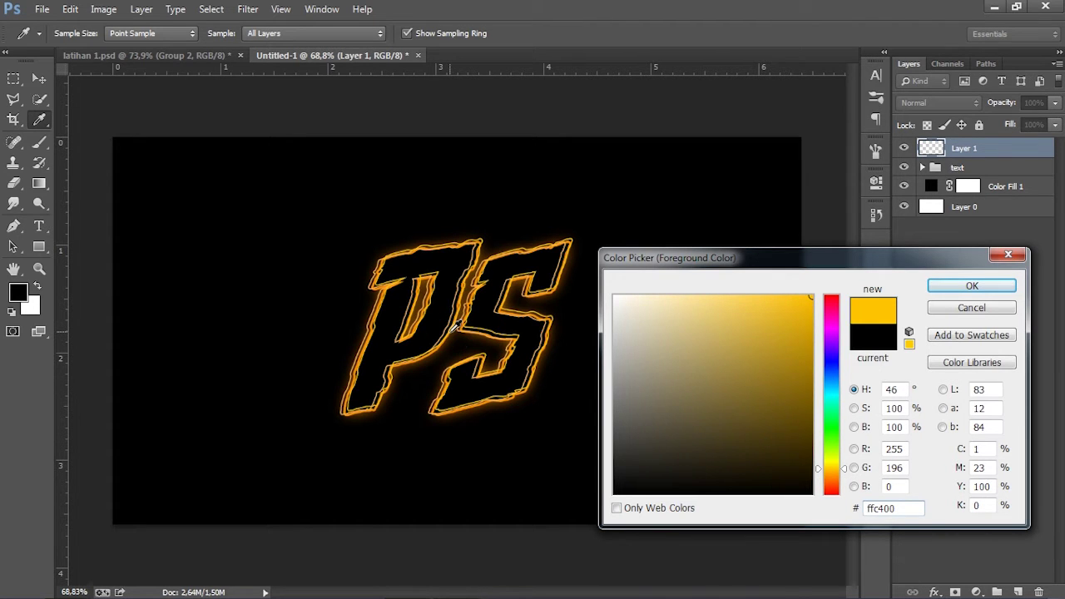
{"action": "left_click", "coordinate": [936, 284]}
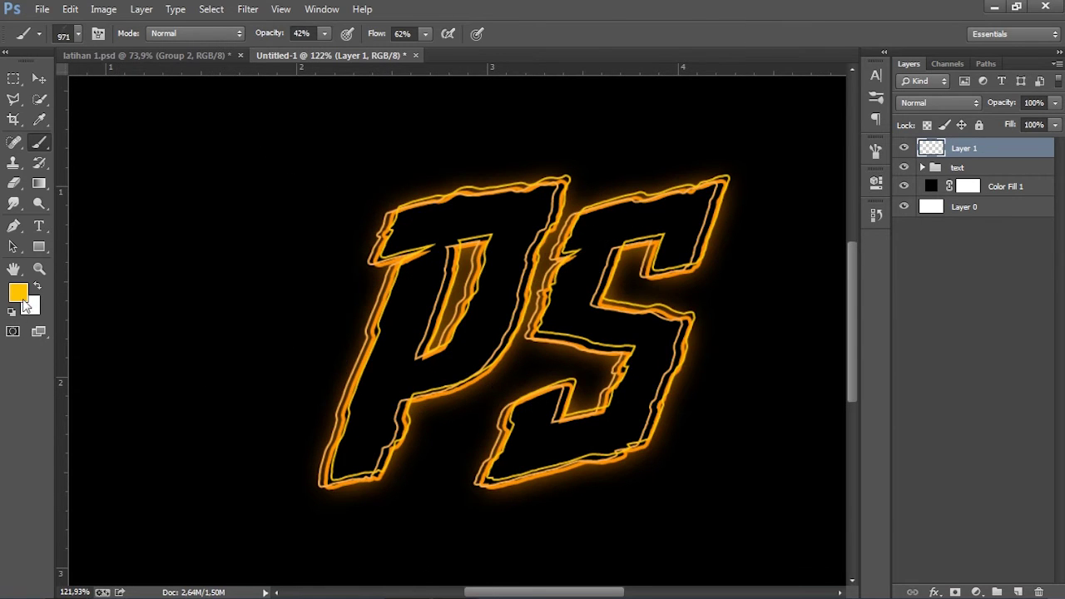
{"action": "left_click", "coordinate": [23, 297]}
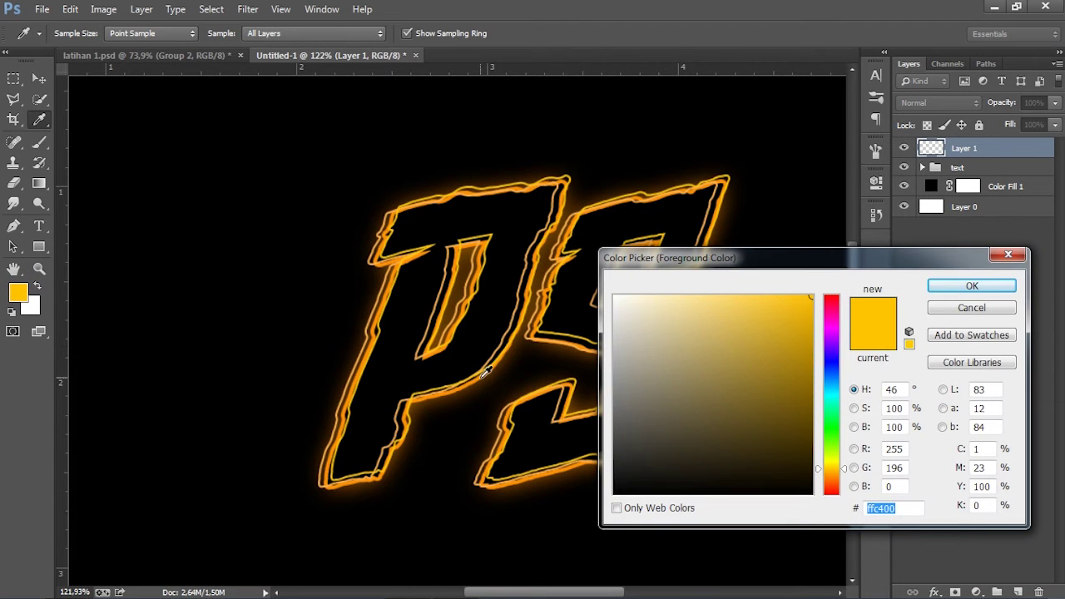
{"action": "left_click", "coordinate": [481, 377]}
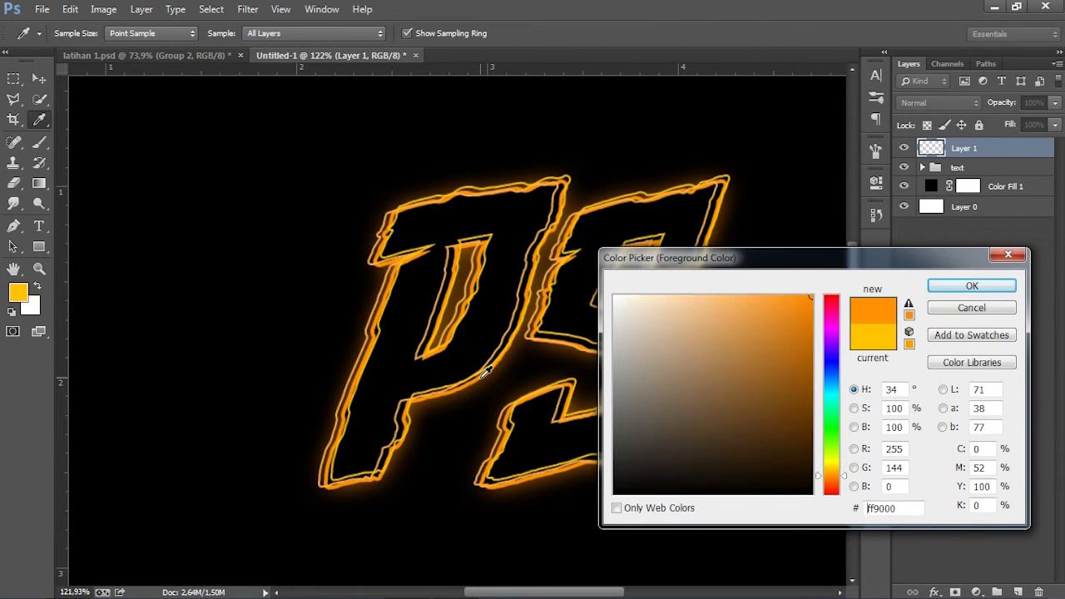
{"action": "left_click", "coordinate": [478, 376]}
{"action": "left_click", "coordinate": [940, 287]}
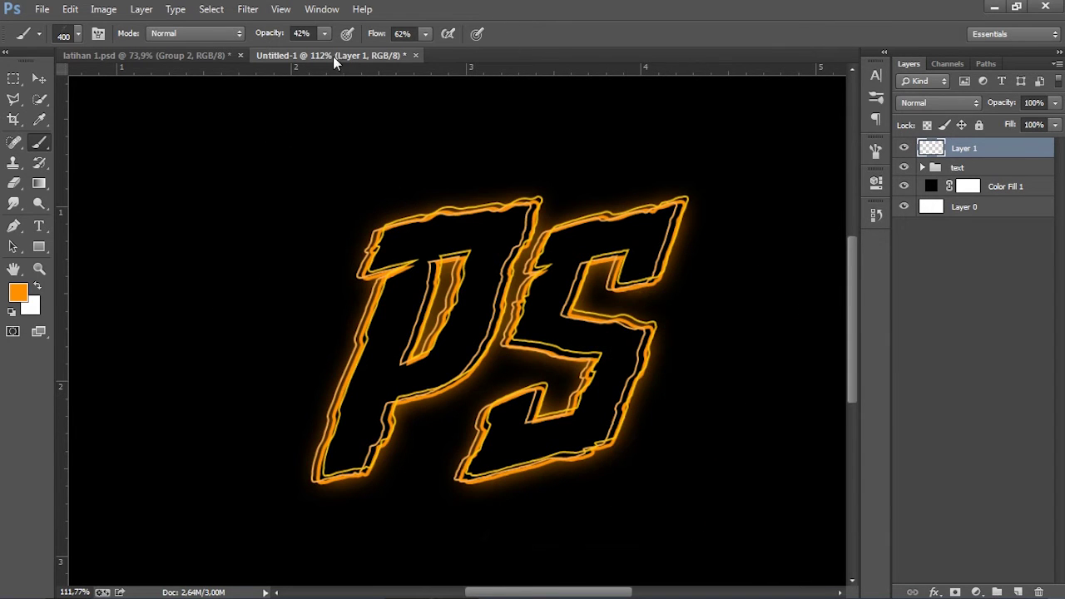
- Raise the brush opacity and flow to 100%
{"action": "left_click", "coordinate": [326, 29]}
{"action": "left_click_drag", "start_coordinate": [323, 52], "coordinate": [462, 52]}
{"action": "left_click", "coordinate": [425, 33]}
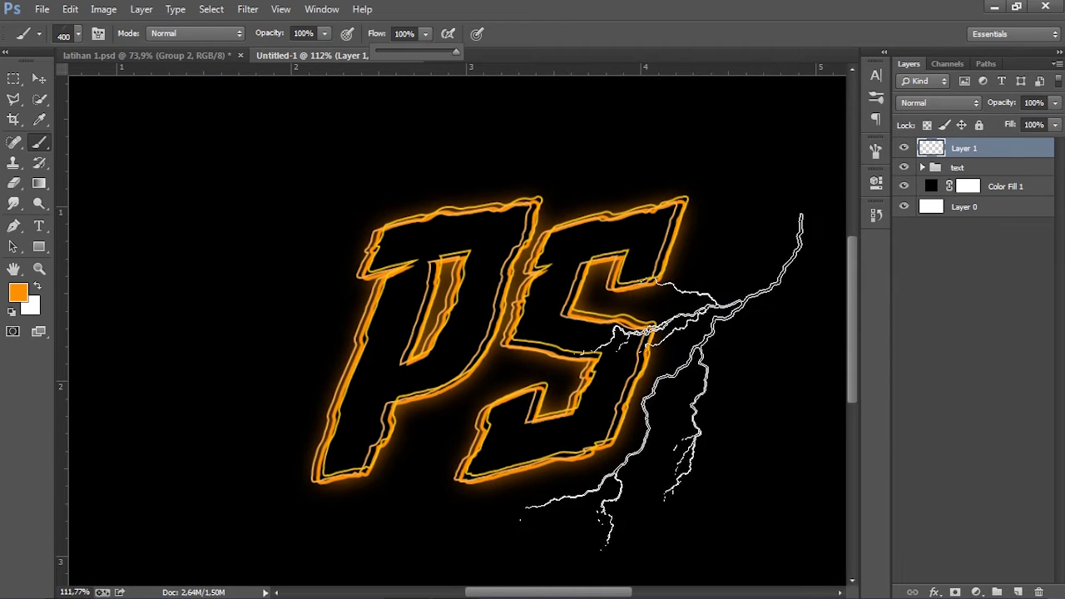
- Move the first lightning bolt beside the S and rotate it about -18°
{"action": "left_click", "coordinate": [37, 78]}
{"action": "scroll", "coordinate": [440, 302], "scroll_direction": "down", "scroll_amount": 1}
{"action": "scroll", "coordinate": [642, 361], "scroll_direction": "up", "scroll_amount": 1}
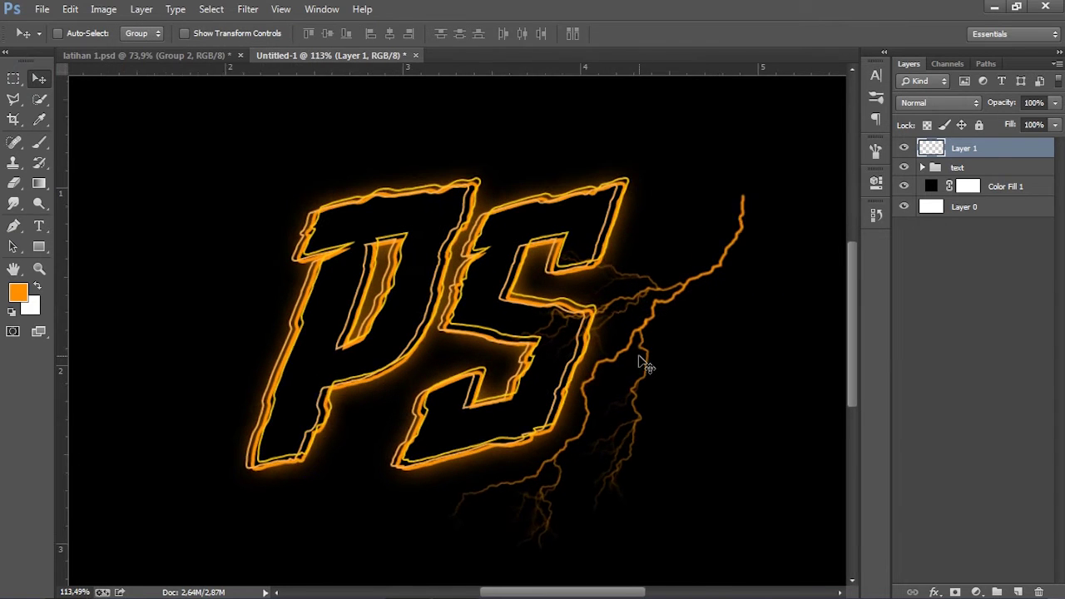
{"action": "scroll", "coordinate": [655, 336], "scroll_direction": "up", "scroll_amount": 1}
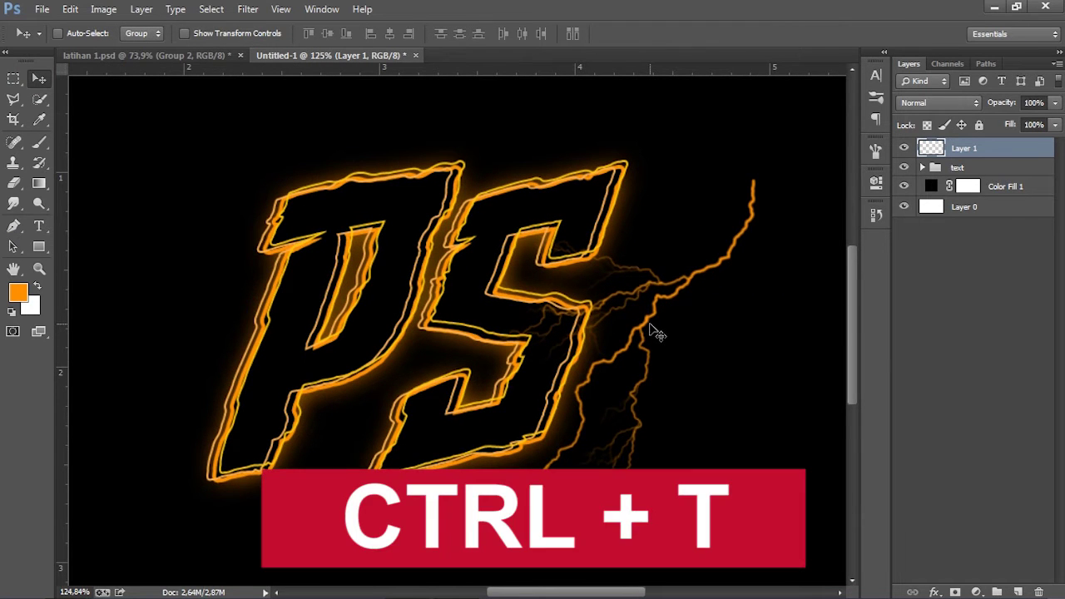
{"action": "key", "text": "ctrl+t"}
{"action": "left_click_drag", "start_coordinate": [668, 369], "coordinate": [627, 311]}
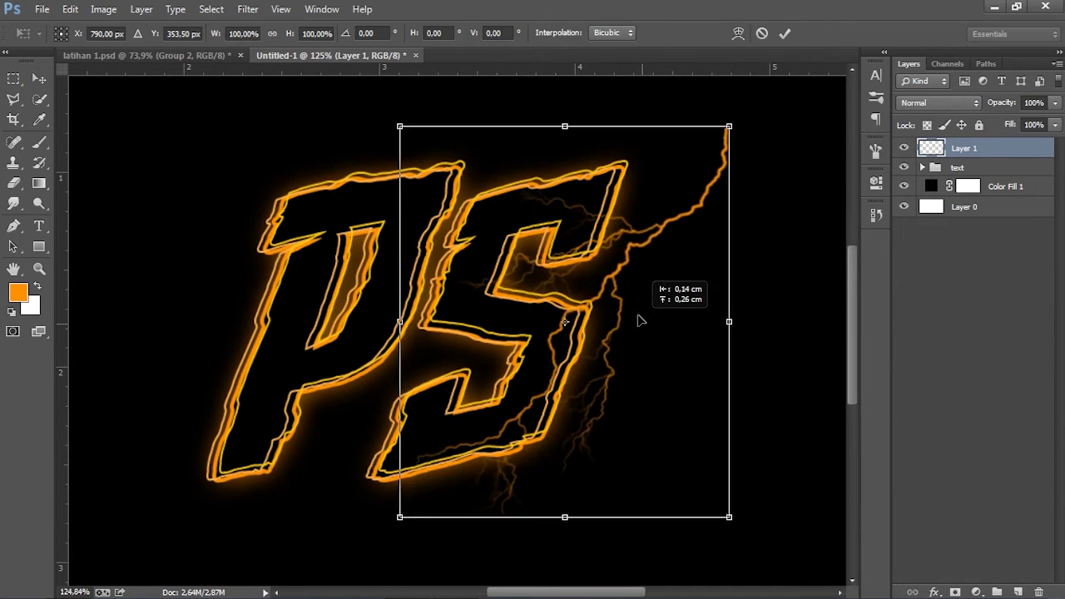
{"action": "left_click_drag", "start_coordinate": [743, 536], "coordinate": [808, 437]}
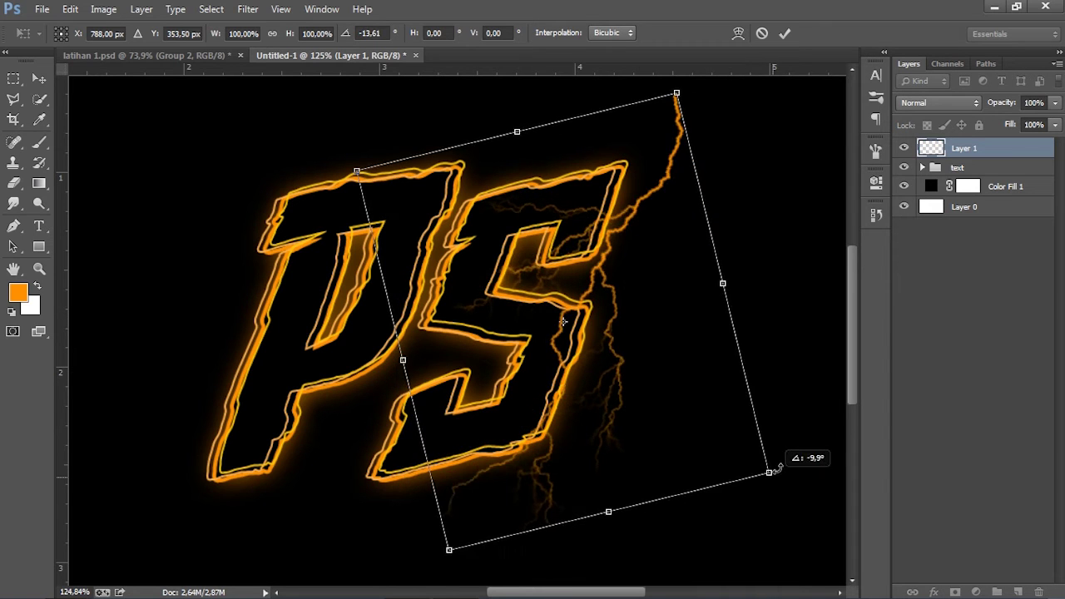
{"action": "scroll", "coordinate": [622, 397], "scroll_direction": "up", "scroll_amount": 1}
{"action": "left_click_drag", "start_coordinate": [595, 405], "coordinate": [583, 383]}
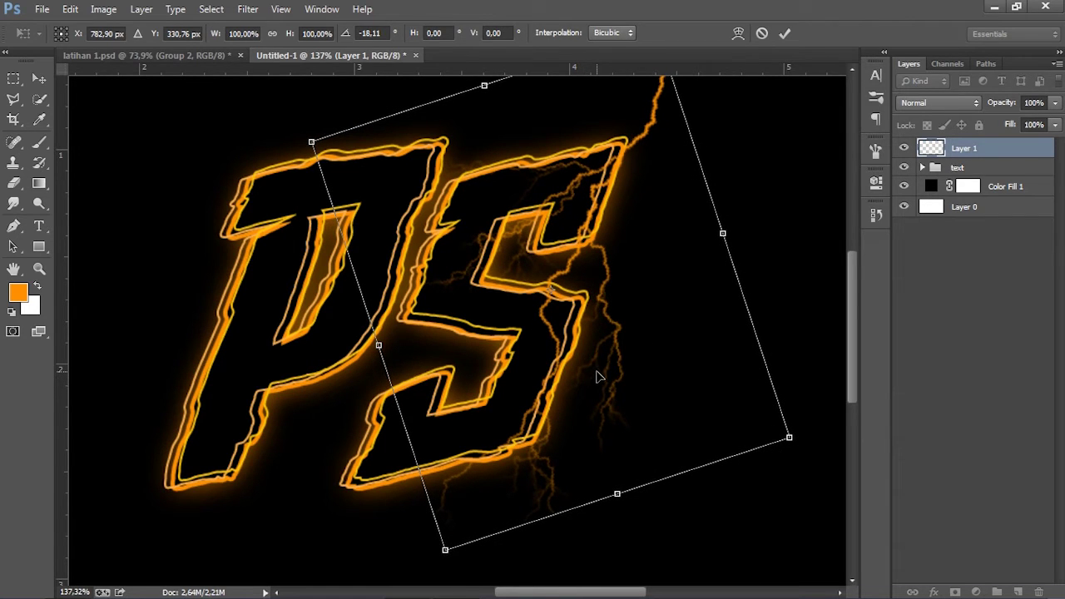
{"action": "key", "text": "Return"}
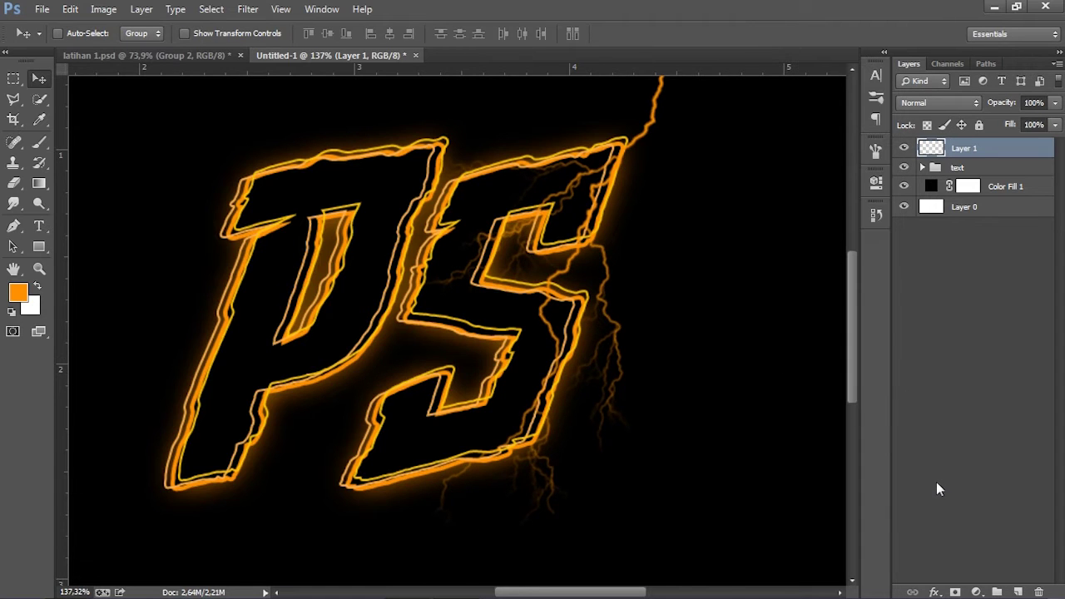
{"action": "scroll", "coordinate": [572, 413], "scroll_direction": "up", "scroll_amount": 1}
{"action": "scroll", "coordinate": [591, 333], "scroll_direction": "left", "scroll_amount": 1}
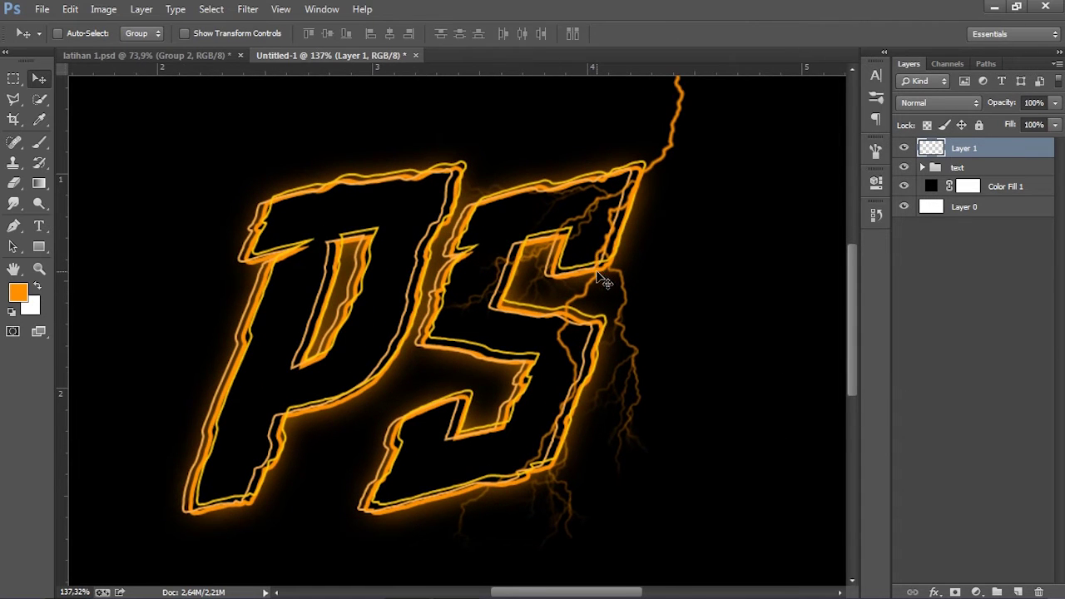
{"action": "scroll", "coordinate": [602, 283], "scroll_direction": "down", "scroll_amount": 2}
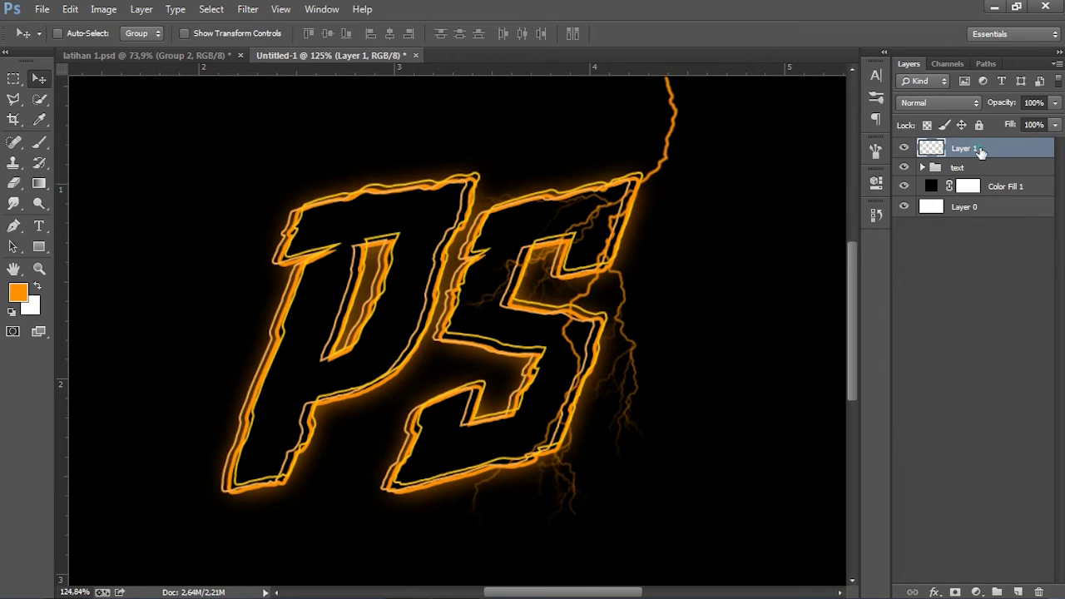
- Duplicate Layer 1 and move the copy's bolt left beside the P
{"action": "right_click", "coordinate": [980, 152]}
{"action": "left_click", "coordinate": [832, 169]}
{"action": "left_click", "coordinate": [672, 174]}
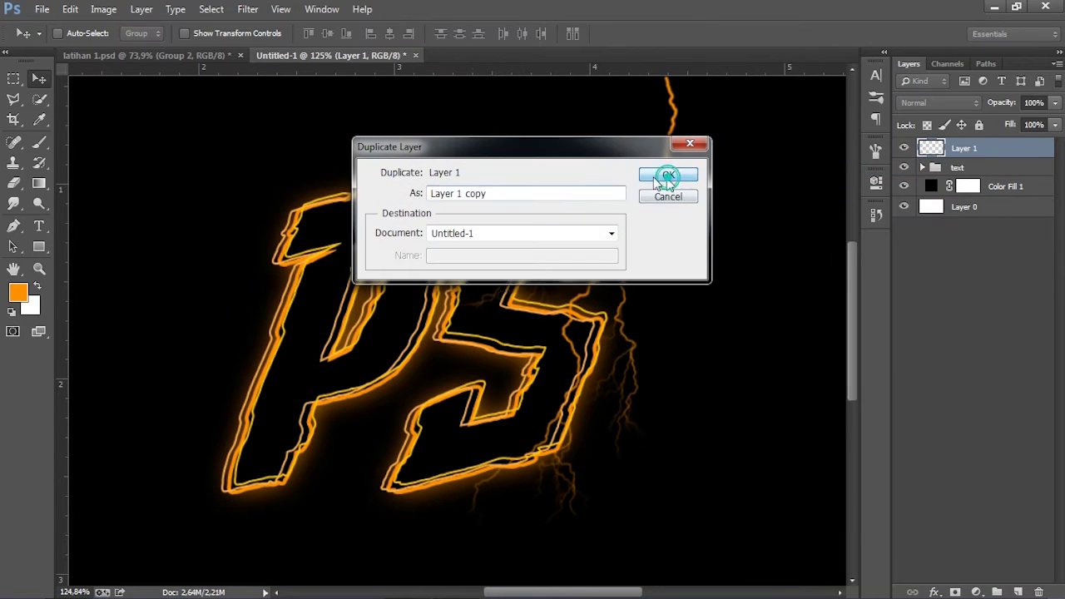
{"action": "scroll", "coordinate": [595, 291], "scroll_direction": "up", "scroll_amount": 1}
{"action": "scroll", "coordinate": [596, 291], "scroll_direction": "up", "scroll_amount": 1}
{"action": "left_click_drag", "start_coordinate": [596, 291], "coordinate": [258, 308]}
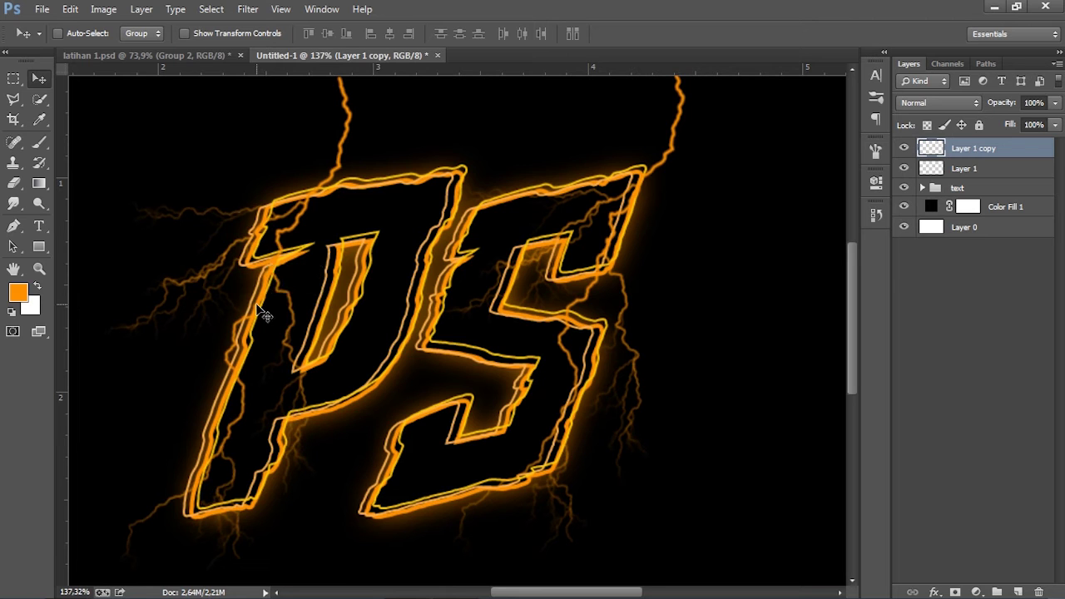
- Duplicate again, flip the bolt vertically and rotate it about -142.66° across the letters
{"action": "right_click", "coordinate": [1017, 152]}
{"action": "left_click", "coordinate": [887, 175]}
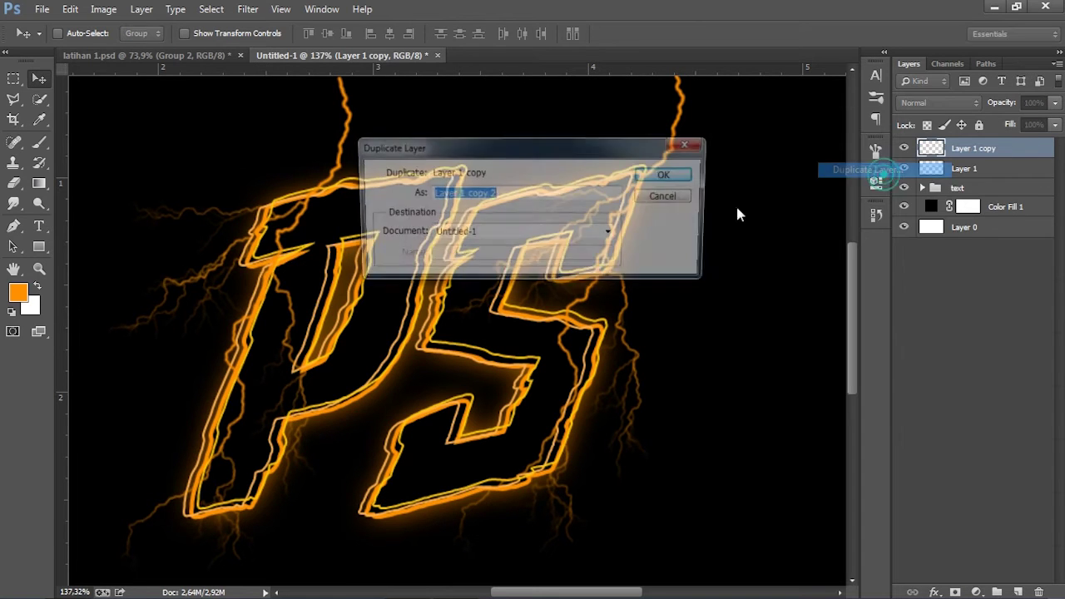
{"action": "left_click", "coordinate": [675, 173]}
{"action": "left_click_drag", "start_coordinate": [295, 293], "coordinate": [445, 316]}
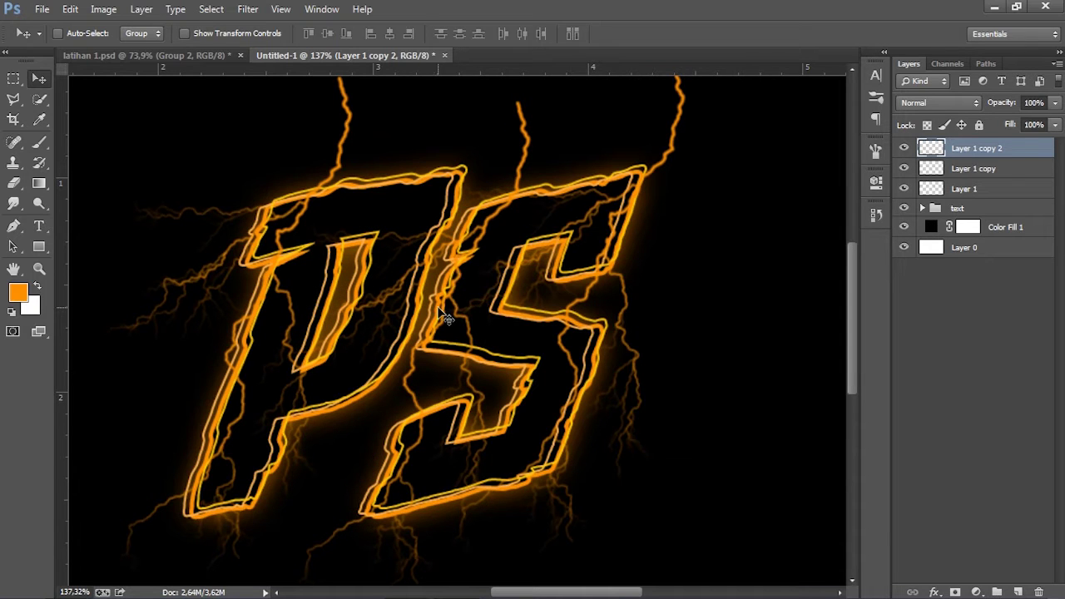
{"action": "key", "text": "ctrl+t"}
{"action": "right_click", "coordinate": [466, 280]}
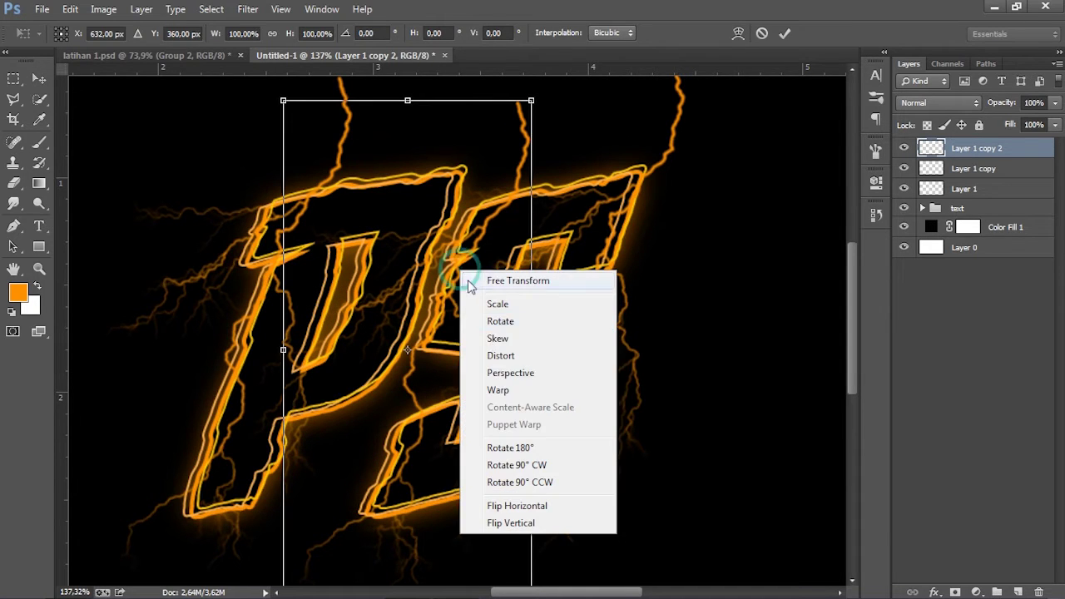
{"action": "left_click", "coordinate": [510, 522]}
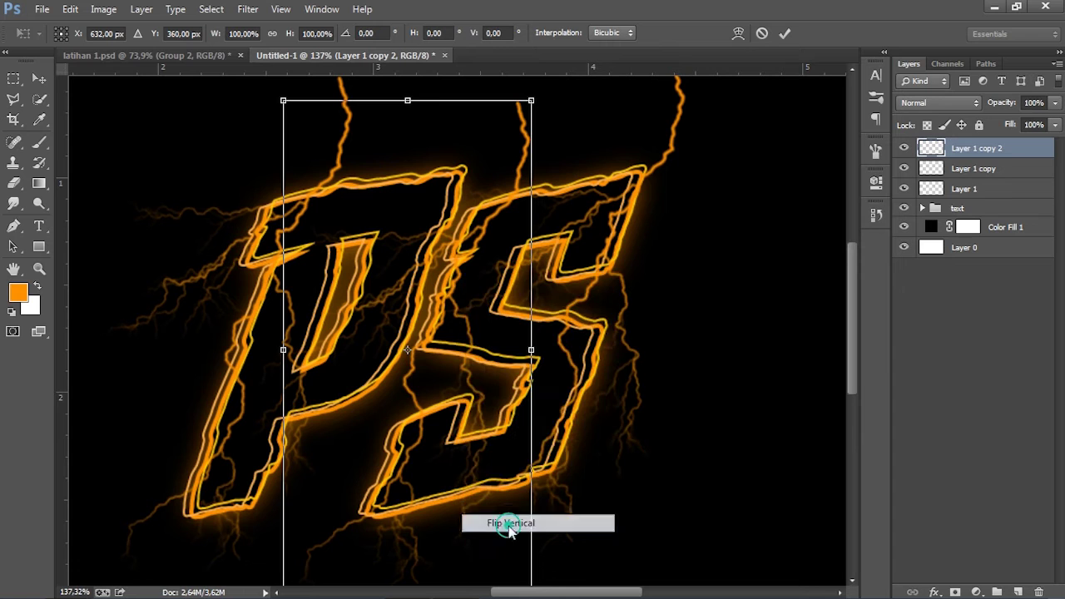
{"action": "scroll", "coordinate": [551, 265], "scroll_direction": "down", "scroll_amount": 2}
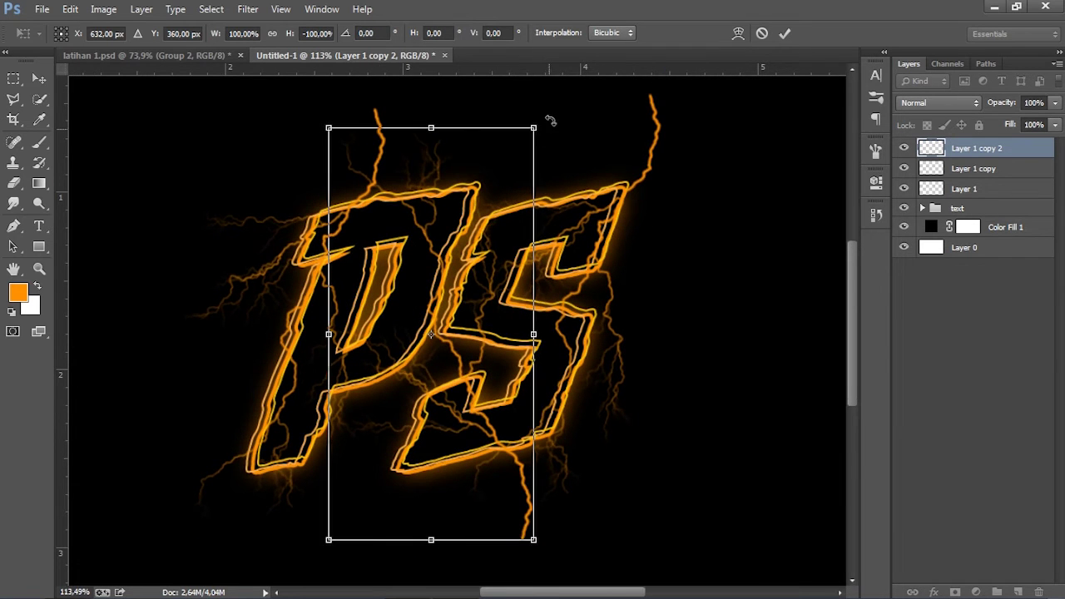
{"action": "mouse_move", "coordinate": [548, 118]}
{"action": "left_mouse_down"}
{"action": "mouse_move", "coordinate": [663, 310]}
{"action": "mouse_move", "coordinate": [657, 226]}
{"action": "left_mouse_up"}
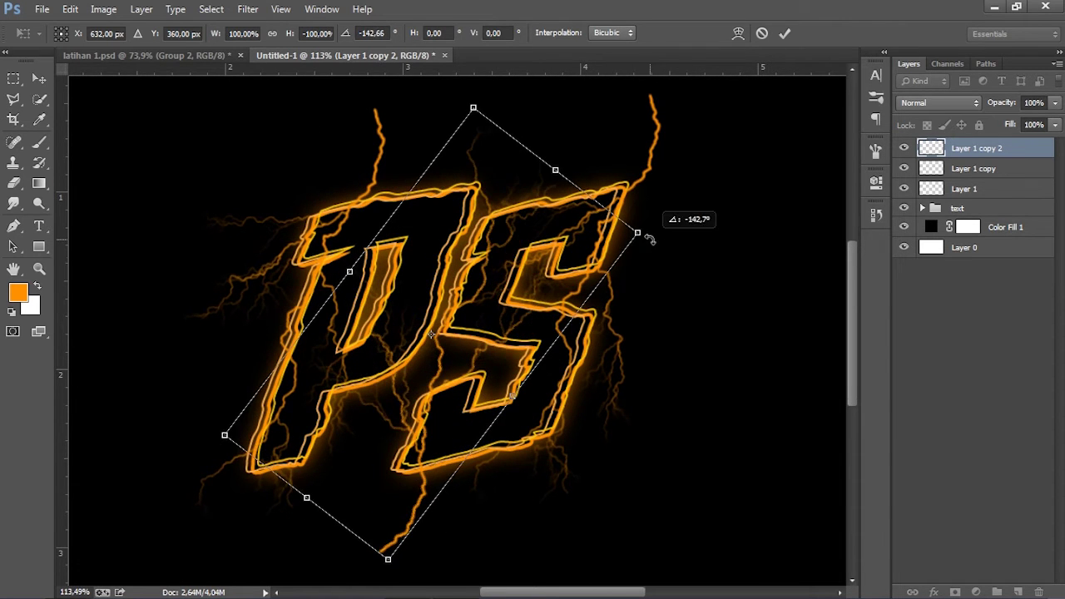
{"action": "scroll", "coordinate": [473, 337], "scroll_direction": "up", "scroll_amount": 2}
{"action": "left_click_drag", "start_coordinate": [473, 337], "coordinate": [470, 313]}
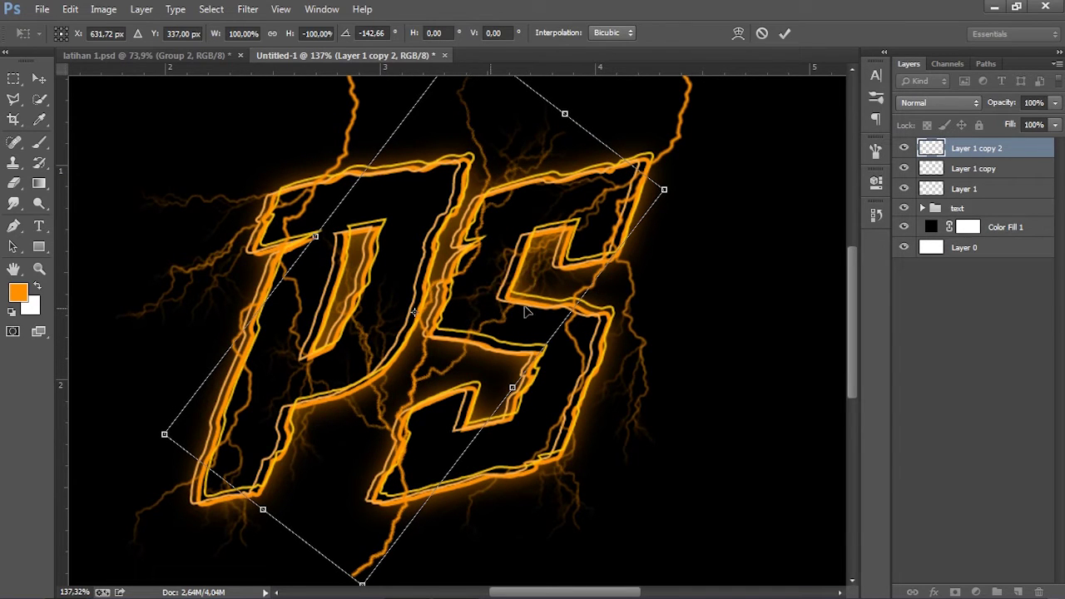
{"action": "key", "text": "Return"}
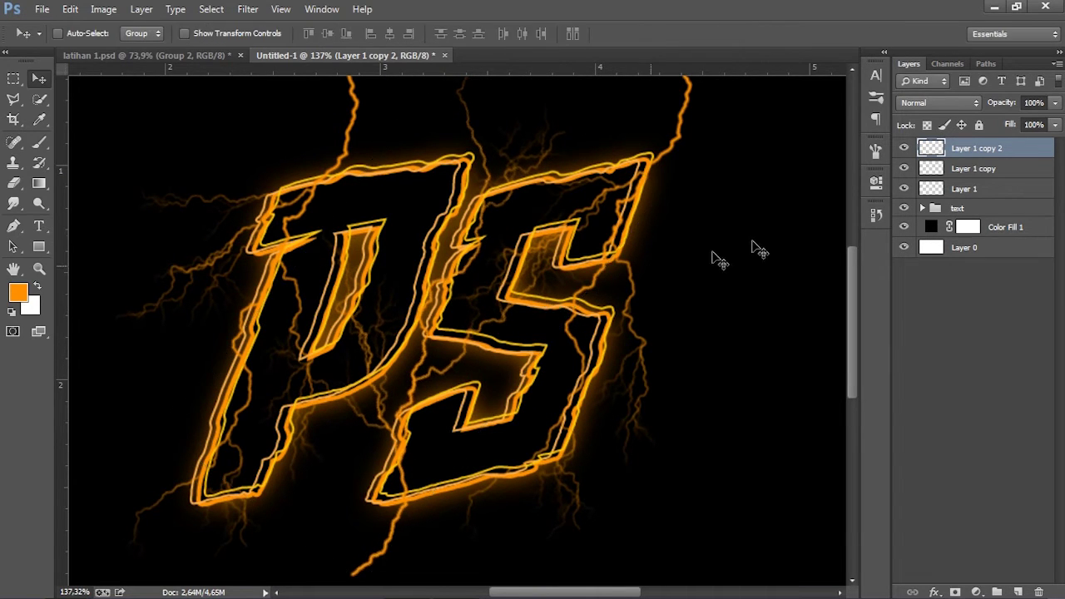
- Compare the lightning layers by selecting them and toggling their visibility
{"action": "left_click", "coordinate": [988, 171]}
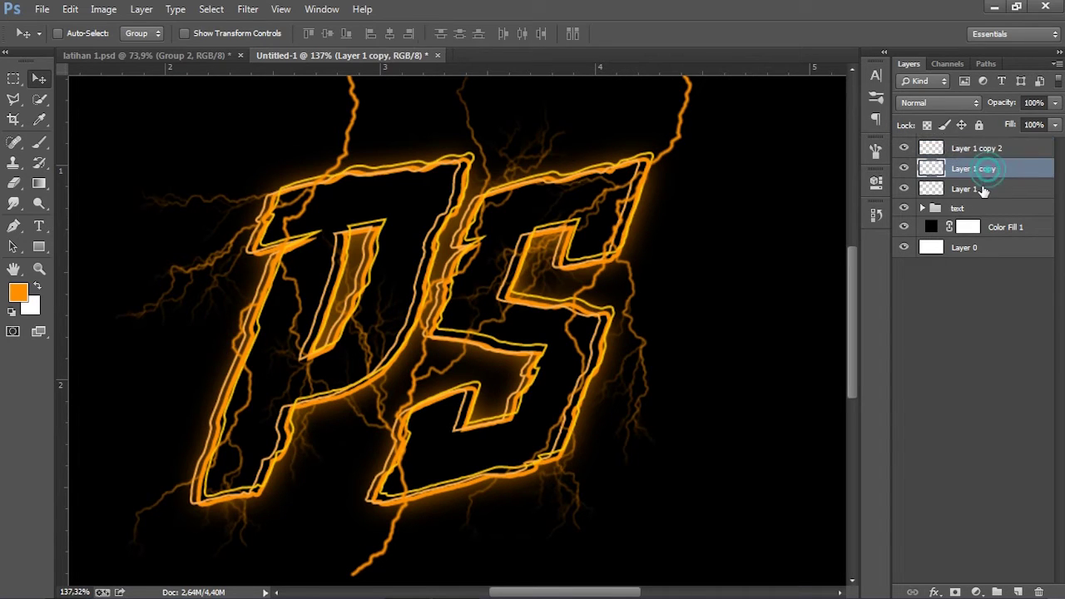
{"action": "left_click", "coordinate": [915, 188]}
{"action": "left_click", "coordinate": [911, 169]}
{"action": "left_click", "coordinate": [902, 189]}
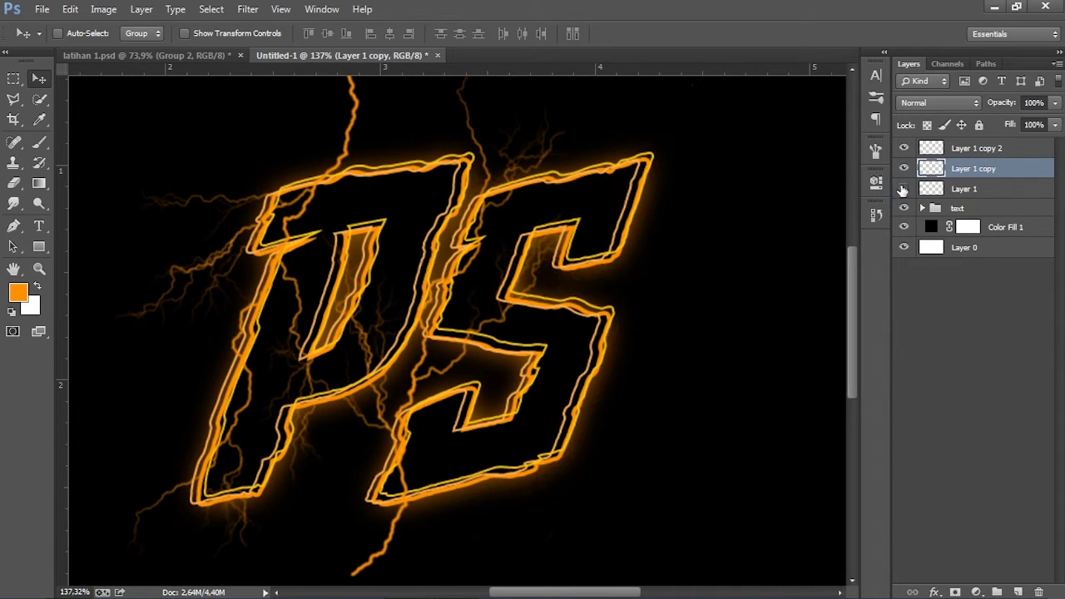
{"action": "left_click", "coordinate": [904, 166]}
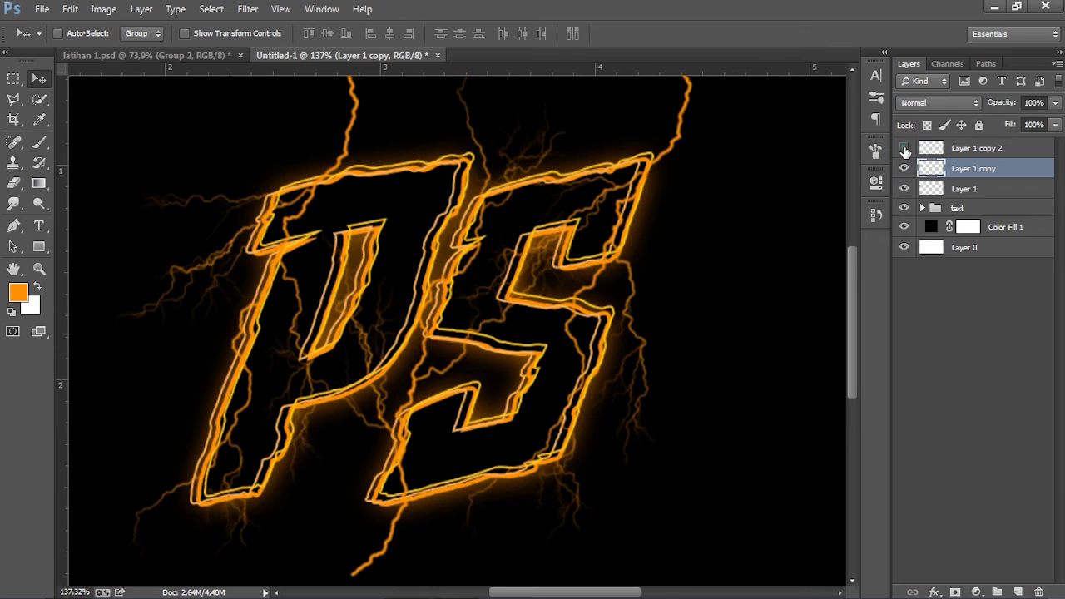
{"action": "left_click", "coordinate": [903, 148]}
- Hide Layer 1 copy 2 and Layer 1 copy, and give Layer 1 a white mask
{"action": "left_click", "coordinate": [956, 148]}
{"action": "left_click", "coordinate": [903, 148]}
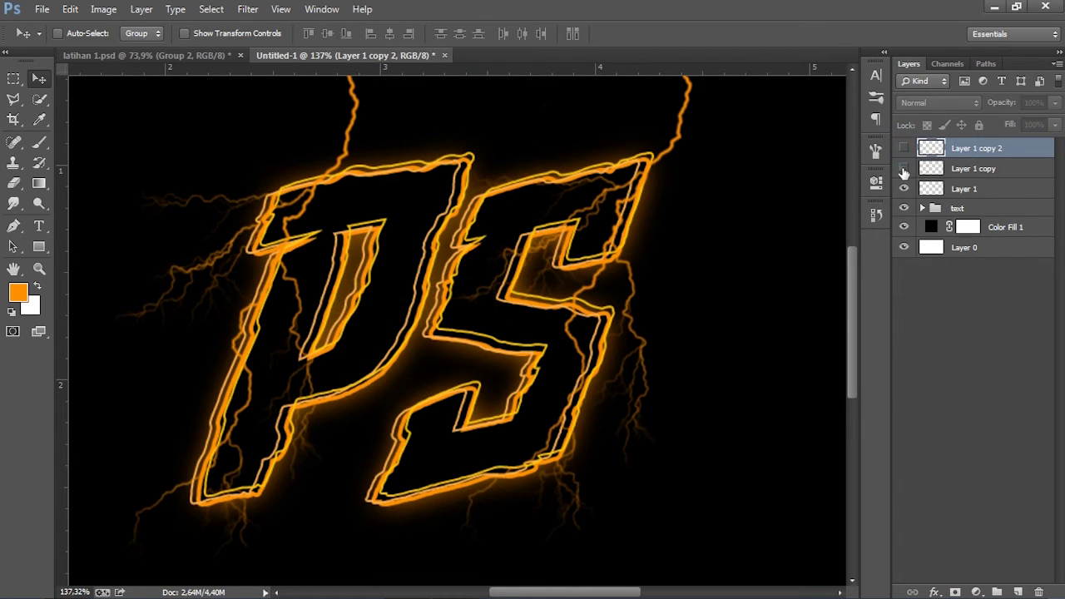
{"action": "left_click", "coordinate": [903, 168]}
{"action": "scroll", "coordinate": [682, 202], "scroll_direction": "down", "scroll_amount": 1}
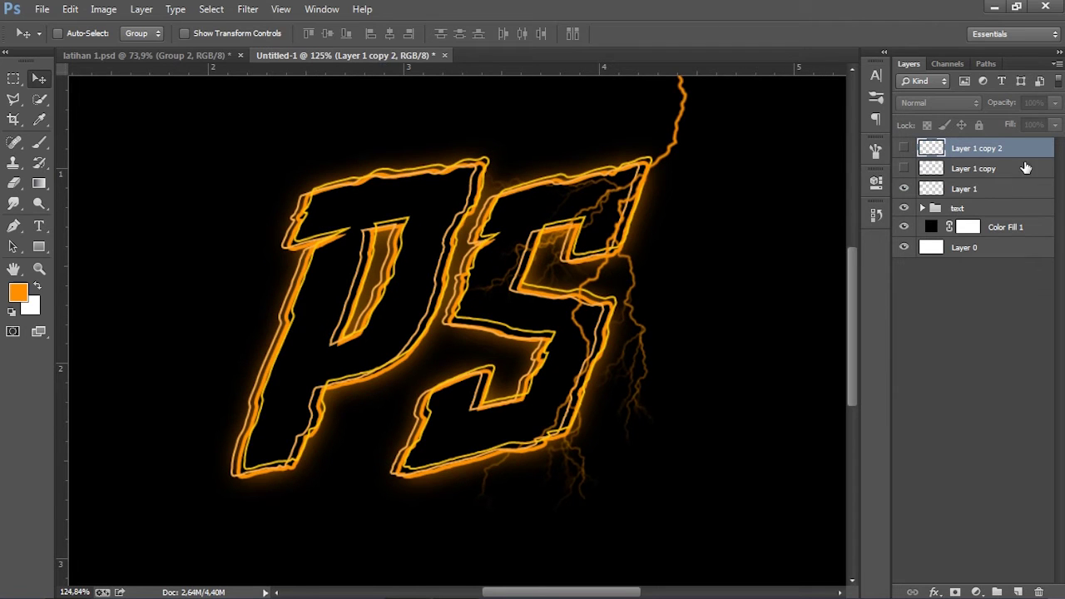
{"action": "left_click", "coordinate": [969, 189]}
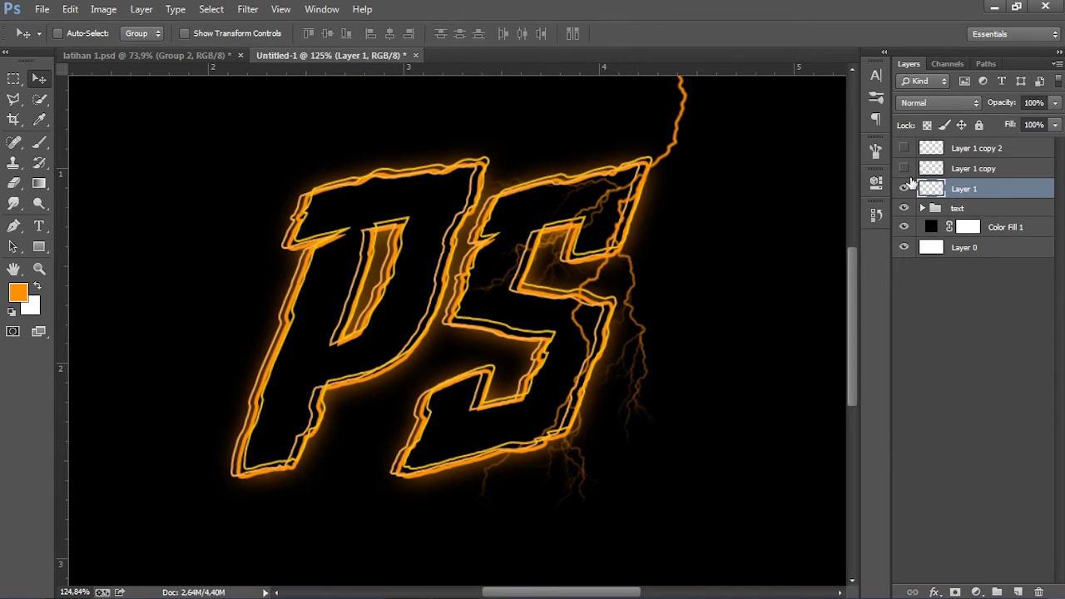
{"action": "left_click", "coordinate": [955, 591]}
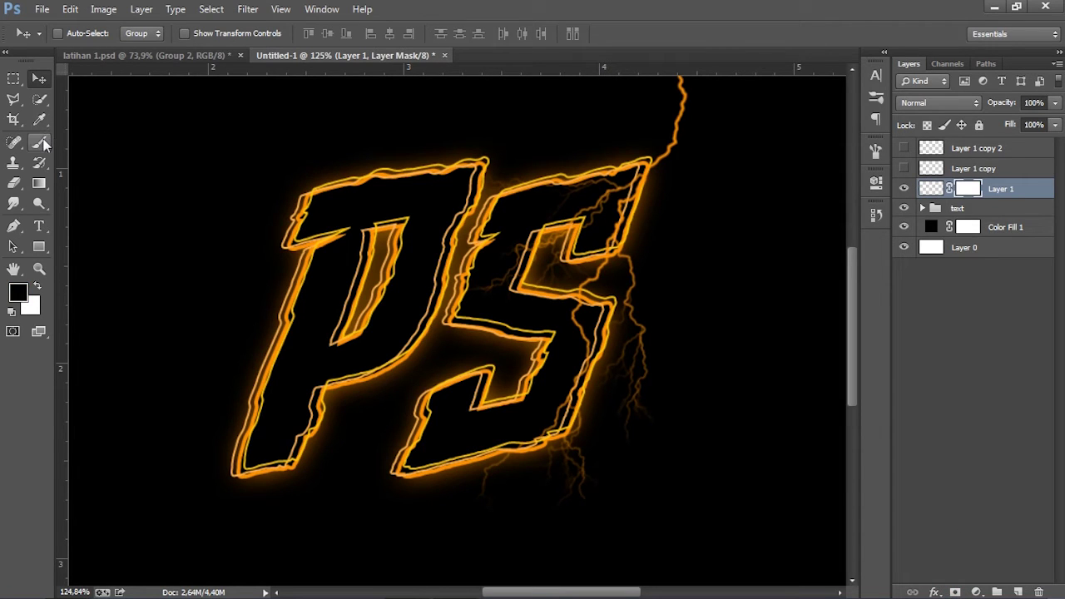
- Choose the 60 px hard round brush at 100% hardness from the brush presets
{"action": "left_click", "coordinate": [44, 145]}
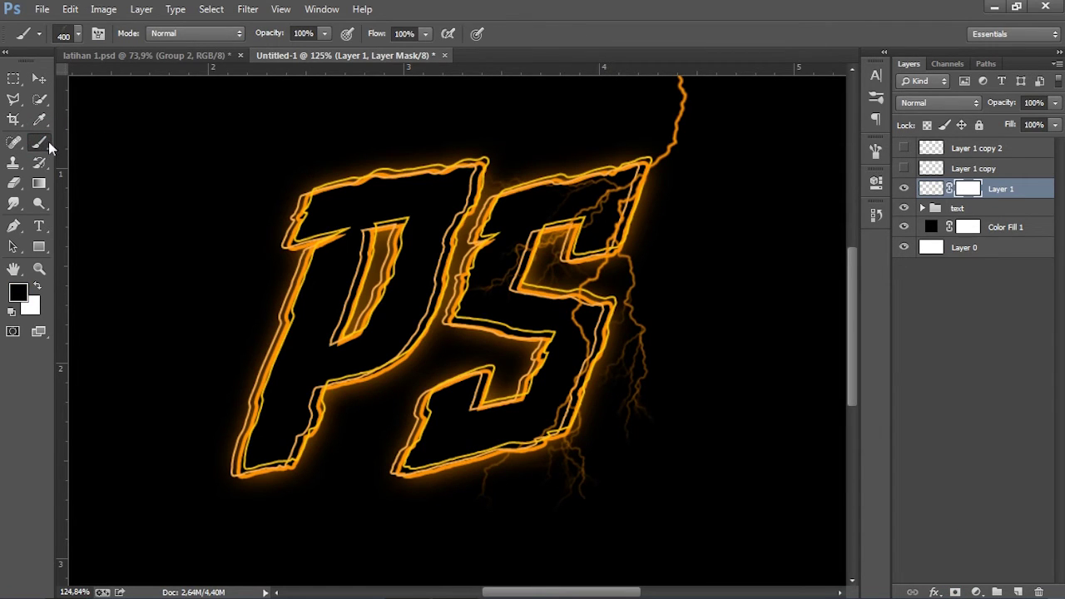
{"action": "right_click", "coordinate": [421, 258]}
{"action": "scroll", "coordinate": [585, 418], "scroll_direction": "down", "scroll_amount": 2}
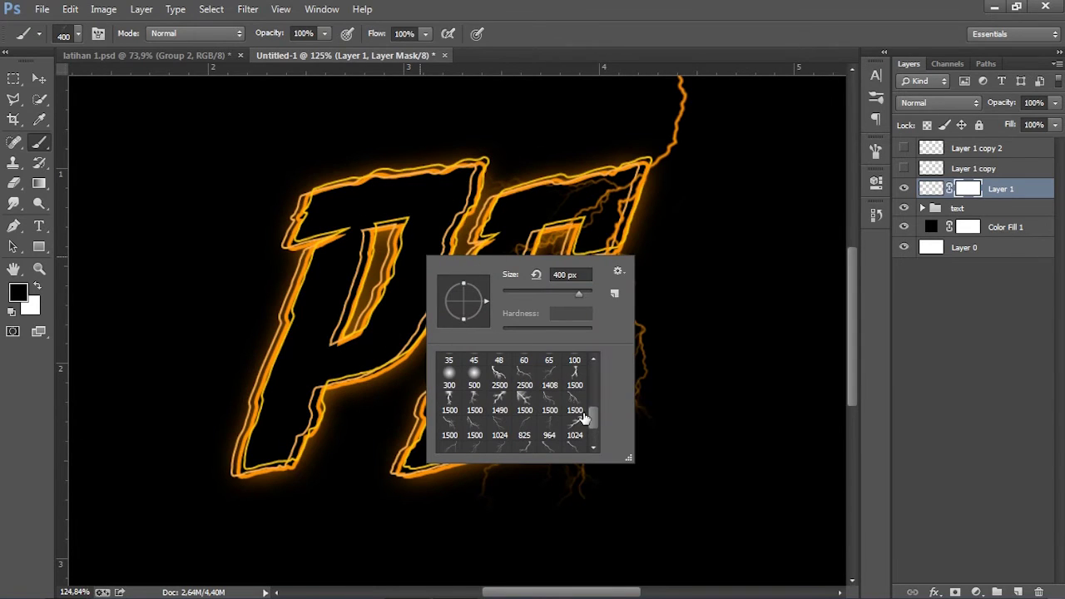
{"action": "mouse_move", "coordinate": [593, 420]}
{"action": "left_mouse_down"}
{"action": "mouse_move", "coordinate": [590, 352]}
{"action": "mouse_move", "coordinate": [594, 398]}
{"action": "mouse_move", "coordinate": [597, 376]}
{"action": "left_mouse_up"}
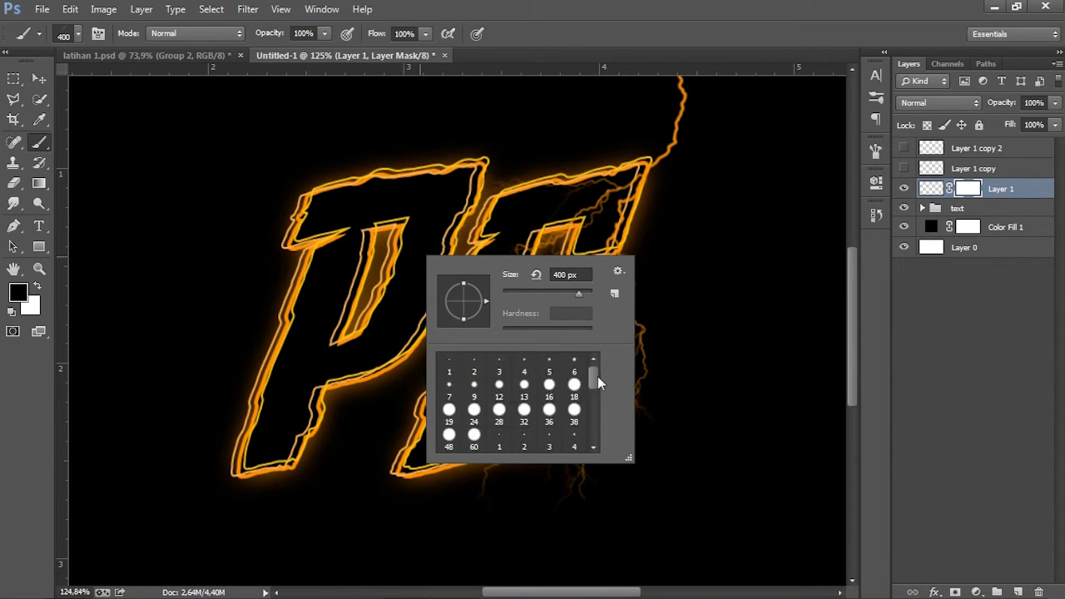
{"action": "scroll", "coordinate": [574, 391], "scroll_direction": "down", "scroll_amount": 1}
{"action": "left_click", "coordinate": [474, 405]}
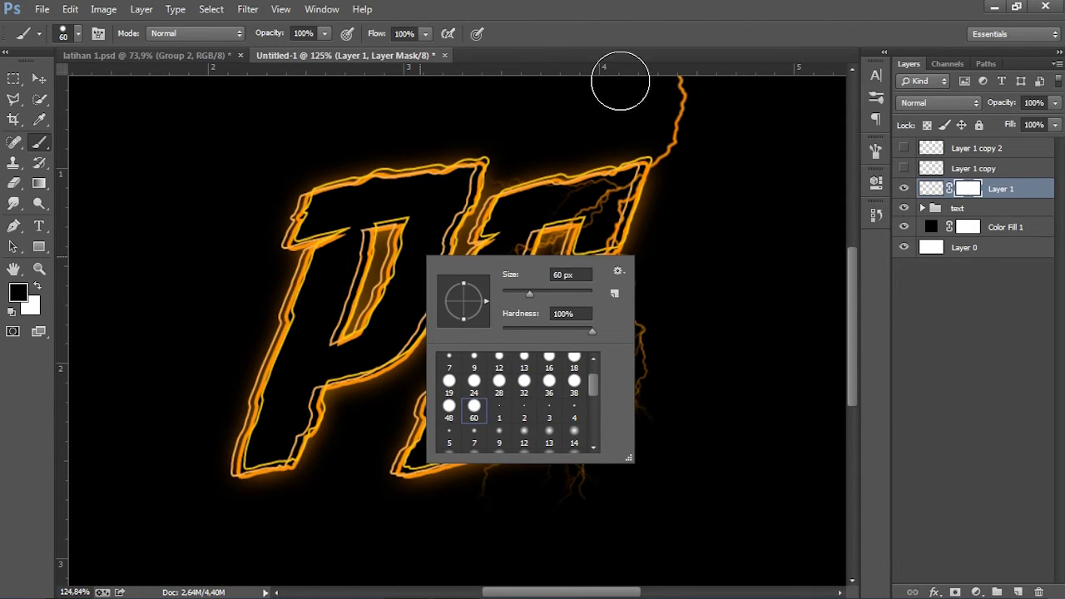
- Paint black on Layer 1's mask over the bolt's upper tail and strands atop the S
{"action": "scroll", "coordinate": [727, 162], "scroll_direction": "up", "scroll_amount": 1}
{"action": "scroll", "coordinate": [699, 154], "scroll_direction": "up", "scroll_amount": 1}
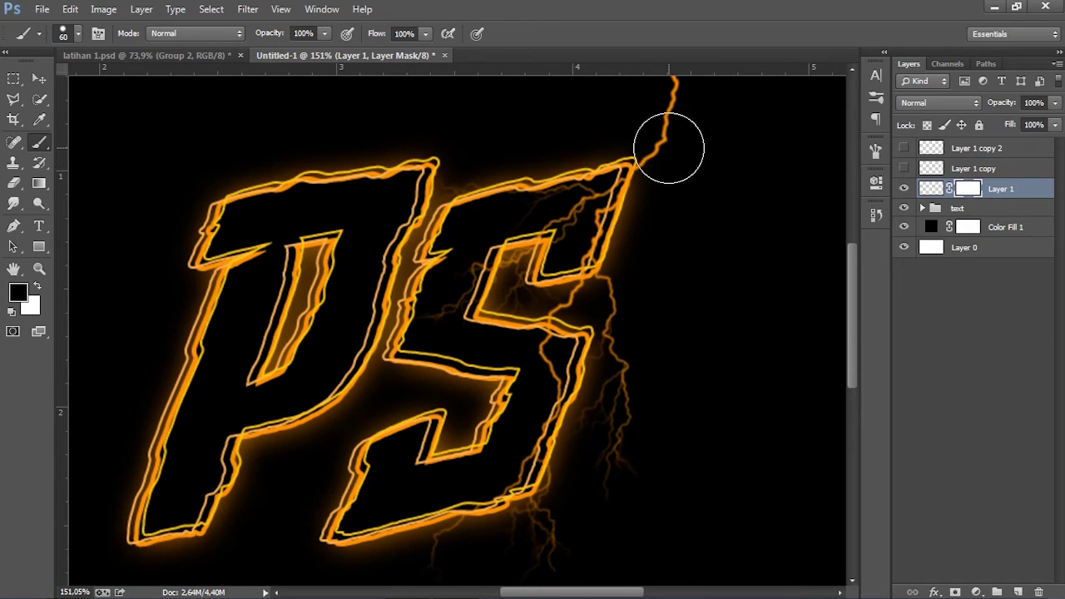
{"action": "left_click_drag", "start_coordinate": [660, 151], "coordinate": [648, 216]}
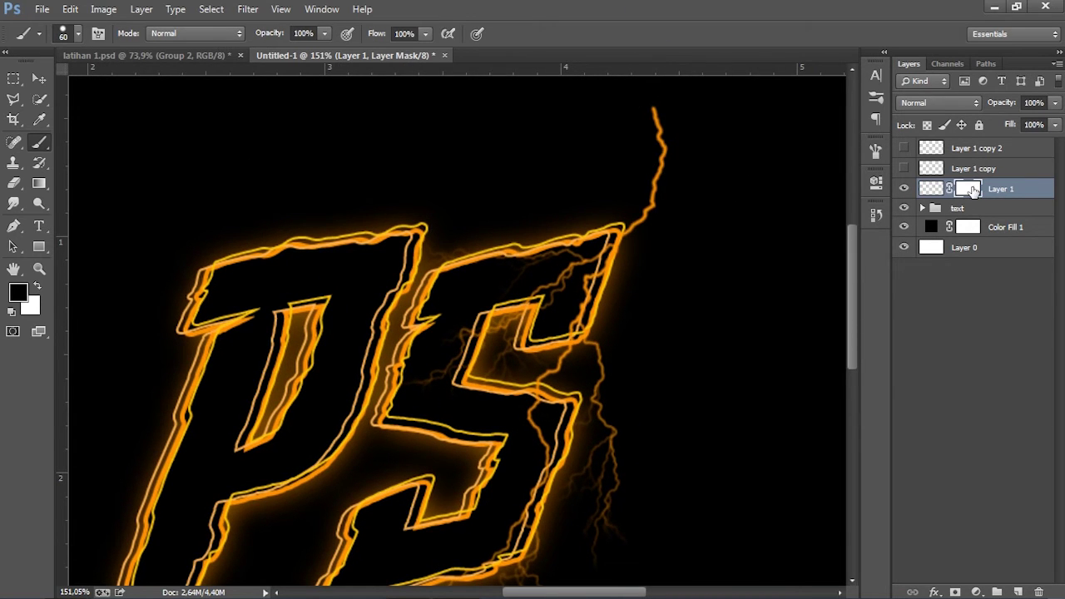
{"action": "left_click_drag", "start_coordinate": [673, 124], "coordinate": [656, 257]}
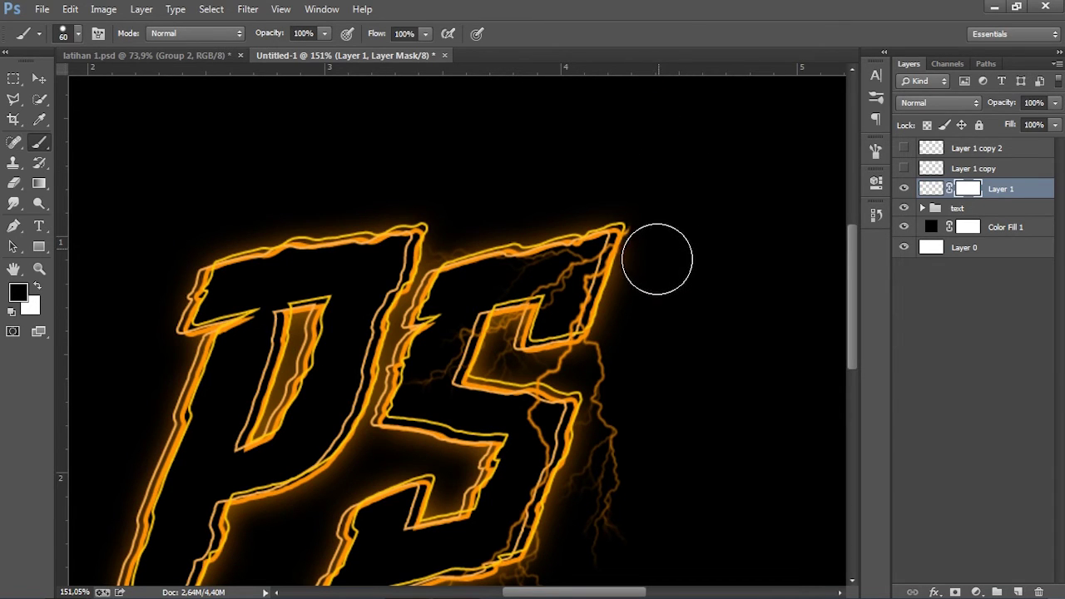
{"action": "scroll", "coordinate": [532, 334], "scroll_direction": "down", "scroll_amount": 1}
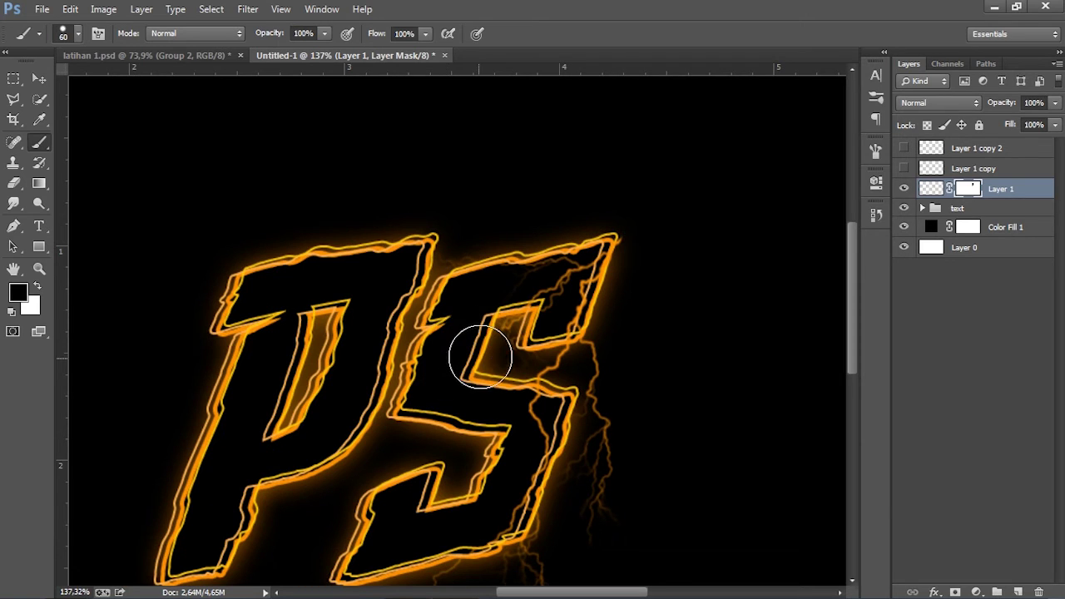
{"action": "left_click_drag", "start_coordinate": [483, 318], "coordinate": [468, 254]}
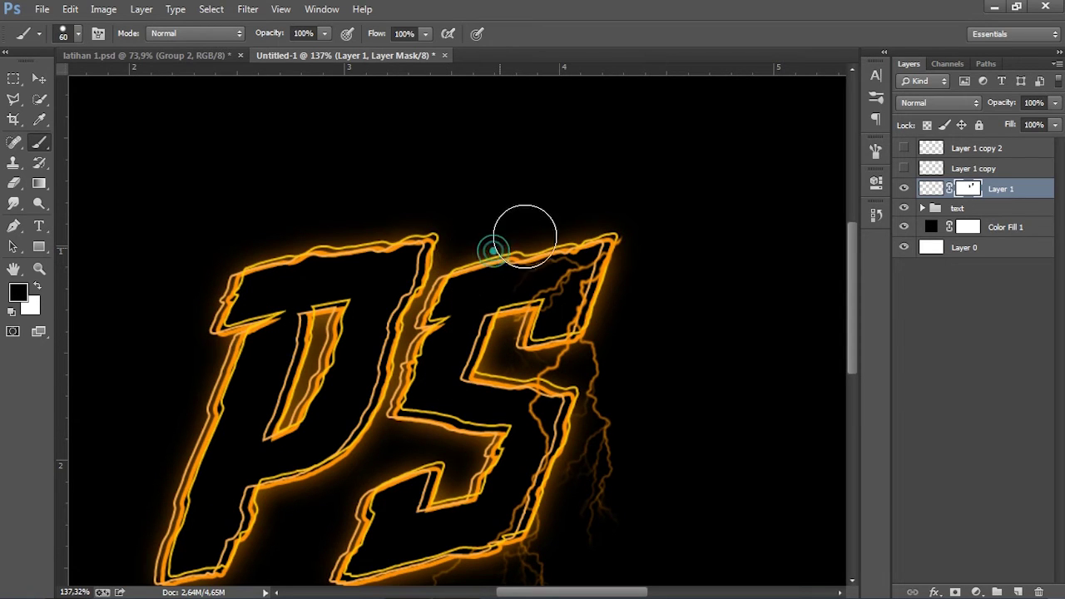
{"action": "scroll", "coordinate": [590, 277], "scroll_direction": "down", "scroll_amount": 2}
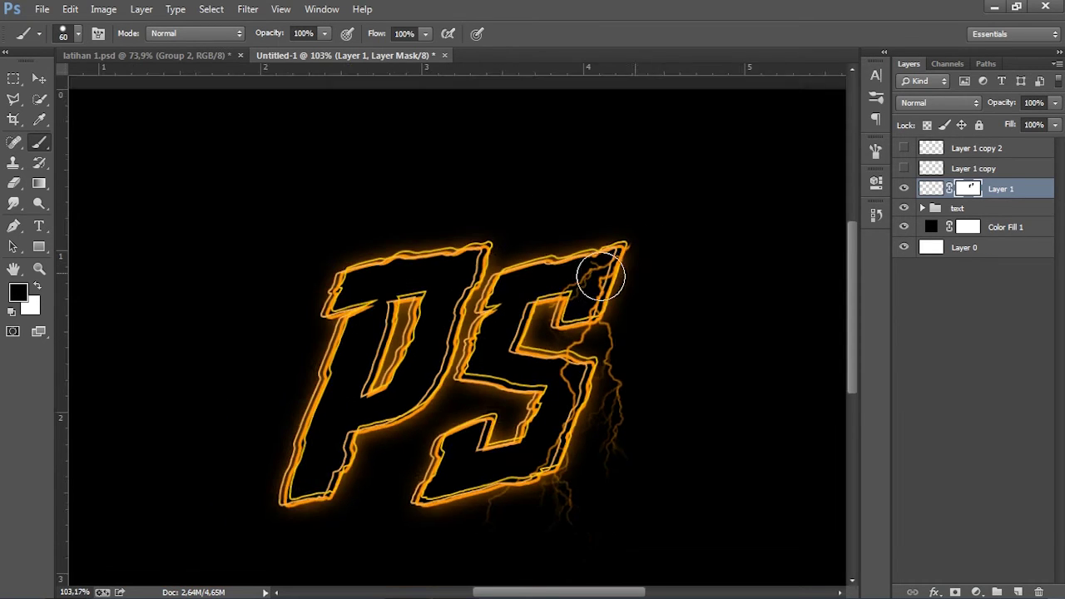
{"action": "scroll", "coordinate": [595, 237], "scroll_direction": "up", "scroll_amount": 2}
{"action": "scroll", "coordinate": [604, 233], "scroll_direction": "up", "scroll_amount": 1}
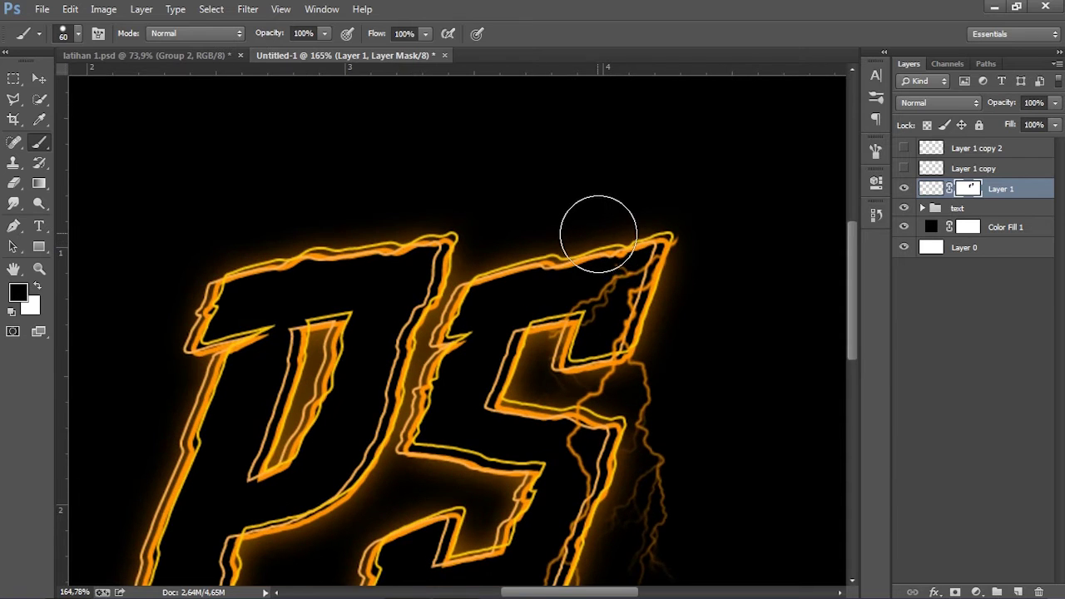
{"action": "scroll", "coordinate": [647, 229], "scroll_direction": "up", "scroll_amount": 1}
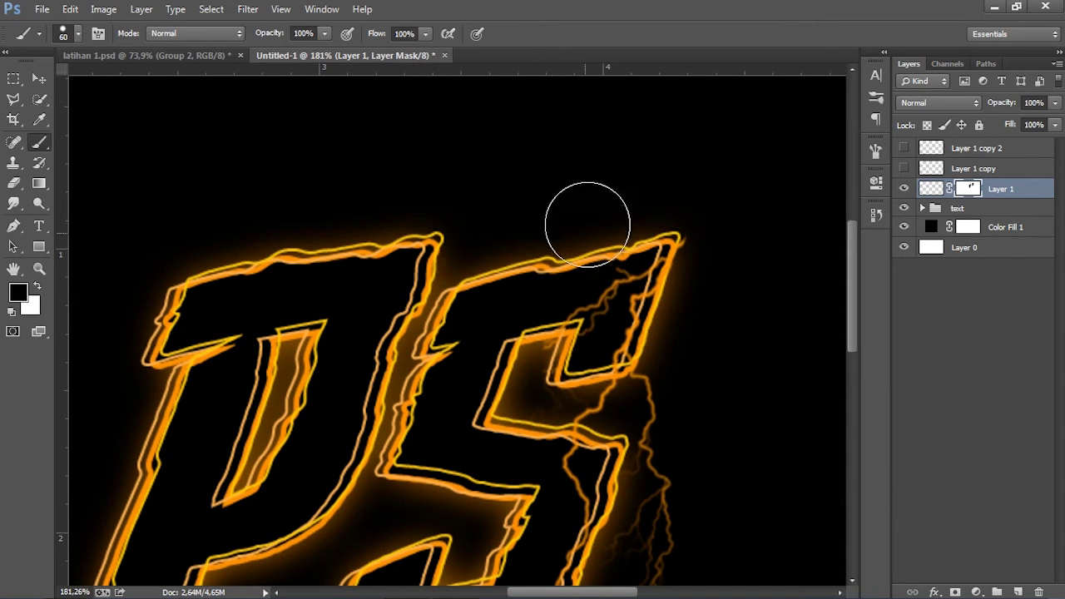
- Choose the 24 px soft round brush from the brush presets
{"action": "right_click", "coordinate": [568, 172]}
{"action": "scroll", "coordinate": [703, 320], "scroll_direction": "down", "scroll_amount": 1}
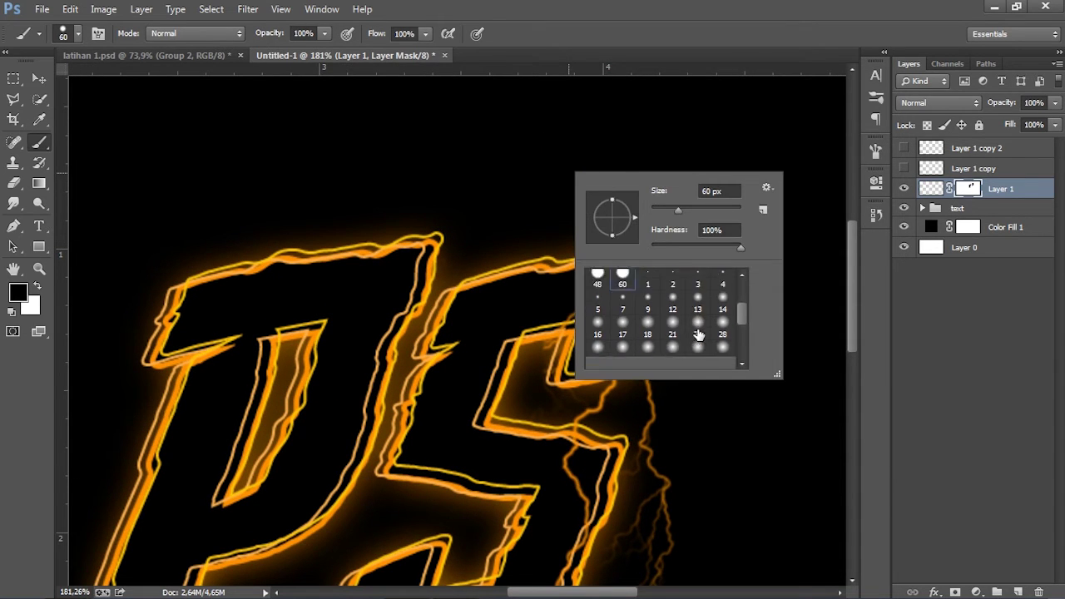
{"action": "scroll", "coordinate": [704, 320], "scroll_direction": "down", "scroll_amount": 1}
{"action": "left_click", "coordinate": [697, 313]}
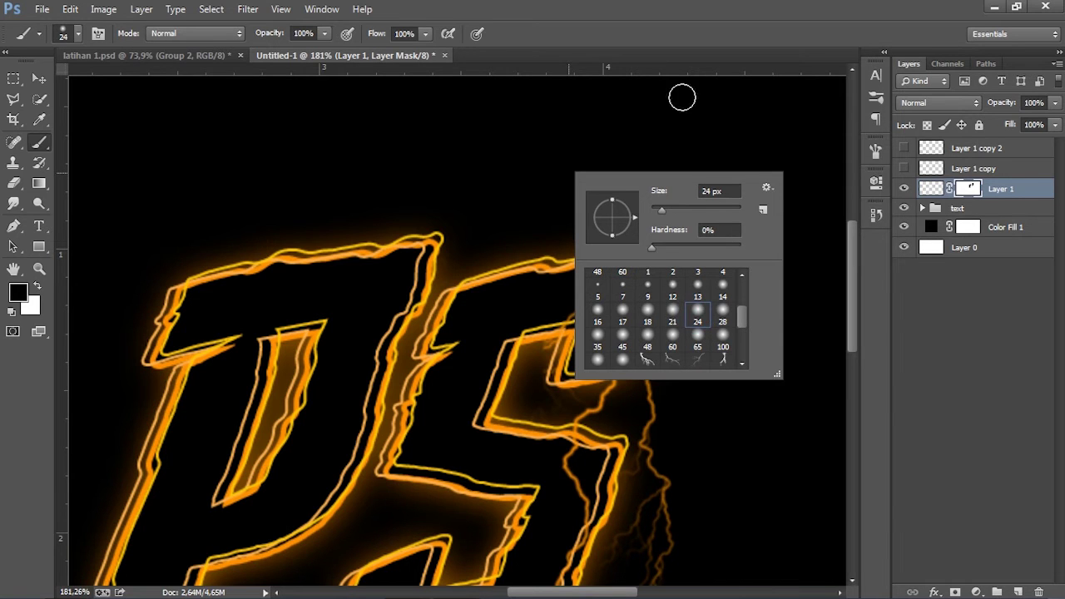
{"action": "key", "text": "Return"}
- Paint black on Layer 1's mask to hide the lightning strand inside the S
{"action": "scroll", "coordinate": [570, 316], "scroll_direction": "up", "scroll_amount": 1, "text": "alt"}
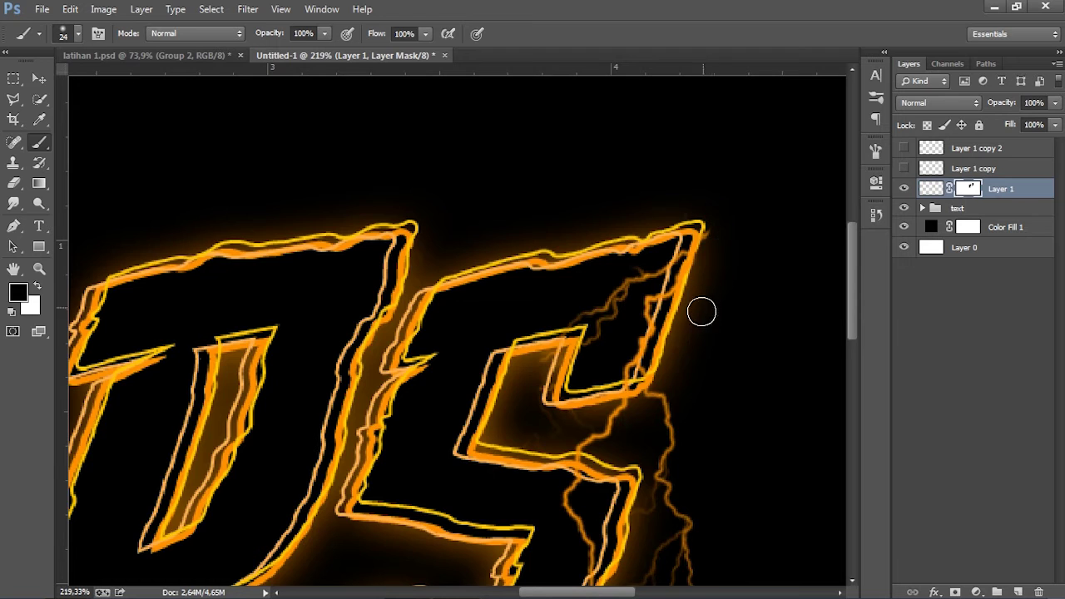
{"action": "scroll", "coordinate": [682, 333], "scroll_direction": "down", "scroll_amount": 1, "text": "alt"}
{"action": "scroll", "coordinate": [615, 406], "scroll_direction": "up", "scroll_amount": 2, "text": "alt"}
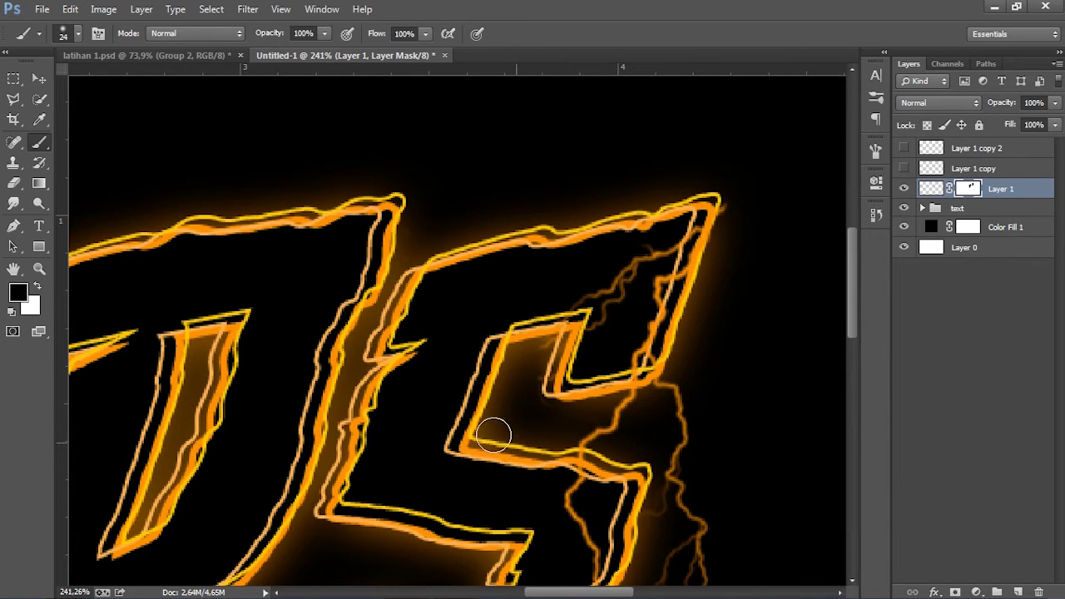
{"action": "scroll", "coordinate": [545, 386], "scroll_direction": "down", "scroll_amount": 3, "text": "alt"}
{"action": "scroll", "coordinate": [591, 441], "scroll_direction": "down", "scroll_amount": 3, "text": "alt"}
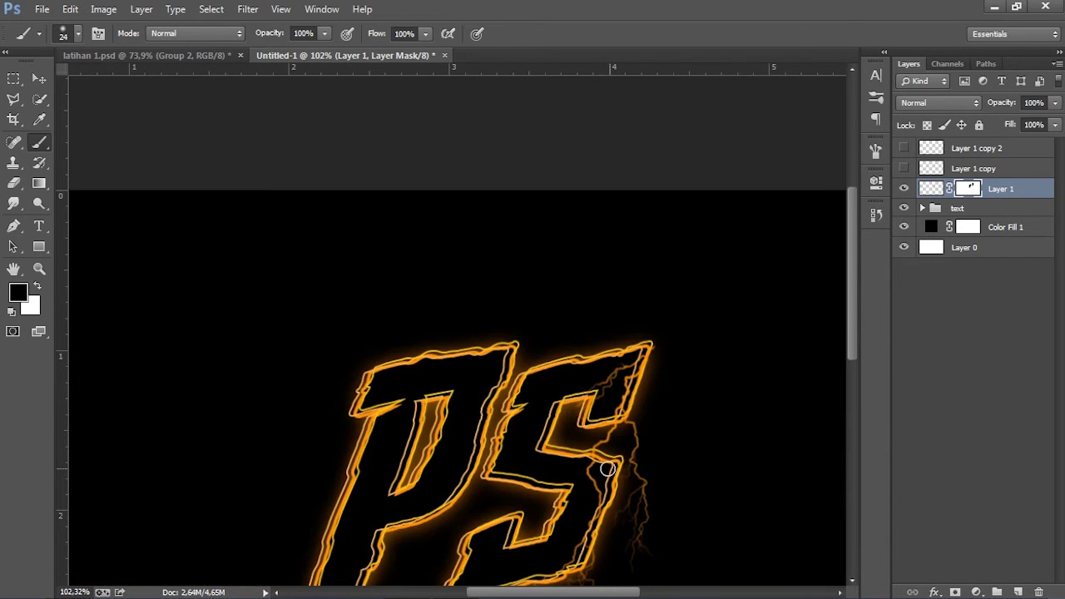
{"action": "scroll", "coordinate": [612, 453], "scroll_direction": "up", "scroll_amount": 2, "text": "alt"}
{"action": "scroll", "coordinate": [620, 429], "scroll_direction": "up", "scroll_amount": 2, "text": "alt"}
{"action": "scroll", "coordinate": [628, 422], "scroll_direction": "up", "scroll_amount": 2, "text": "alt"}
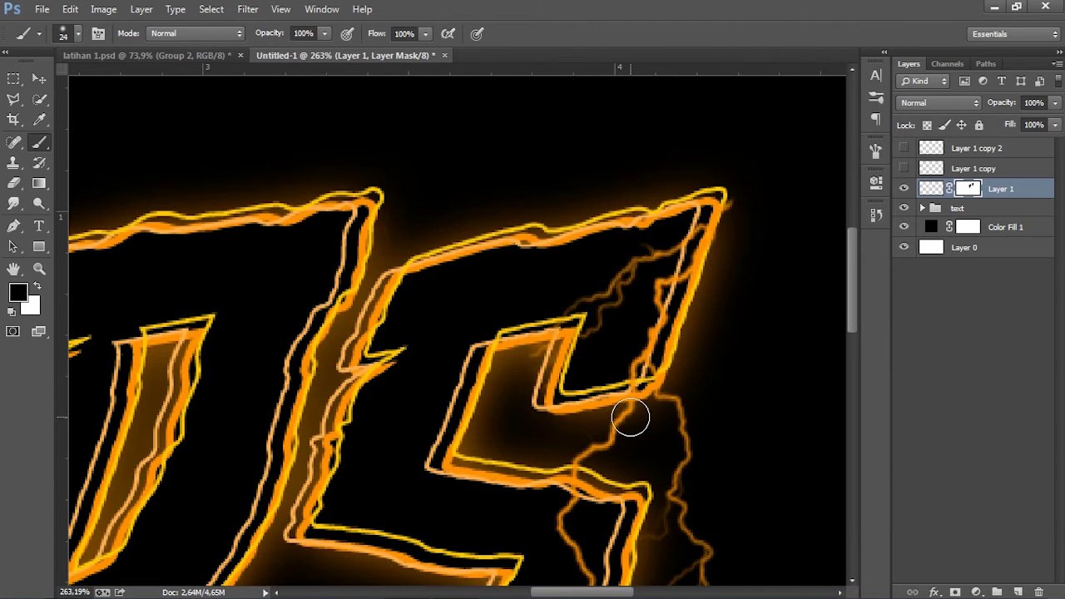
{"action": "mouse_move", "coordinate": [630, 418]}
{"action": "left_mouse_down"}
{"action": "mouse_move", "coordinate": [591, 442]}
{"action": "mouse_move", "coordinate": [625, 419]}
{"action": "mouse_move", "coordinate": [615, 430]}
{"action": "mouse_move", "coordinate": [543, 141]}
{"action": "left_mouse_up"}
- Mask out the stray lightning strands to the right of and below the S
{"action": "left_click", "coordinate": [628, 485]}
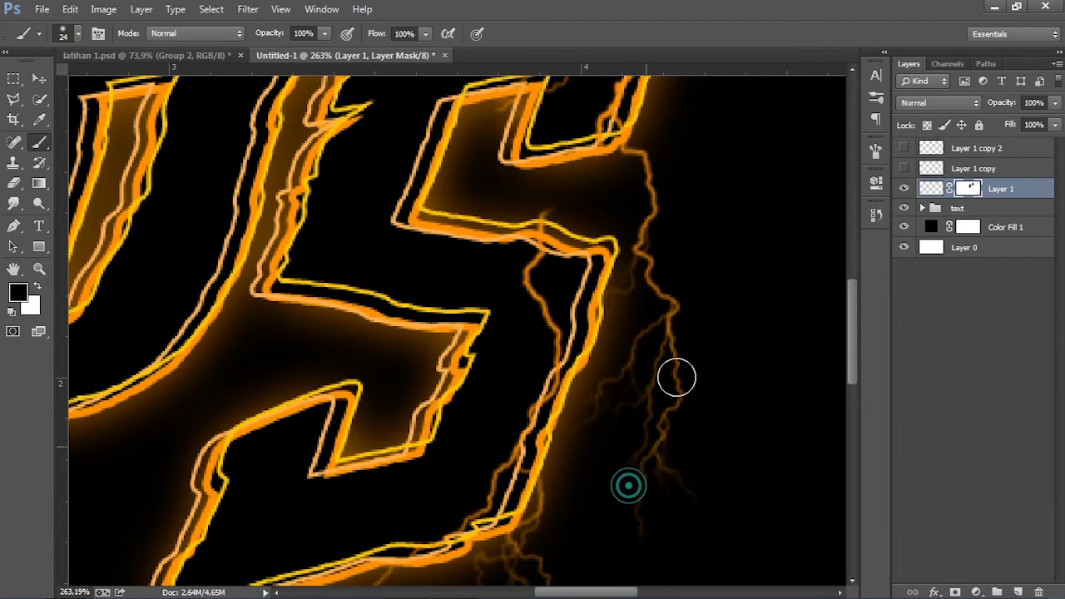
{"action": "mouse_move", "coordinate": [676, 379]}
{"action": "left_mouse_down"}
{"action": "mouse_move", "coordinate": [689, 380]}
{"action": "mouse_move", "coordinate": [682, 319]}
{"action": "mouse_move", "coordinate": [599, 421]}
{"action": "mouse_move", "coordinate": [623, 342]}
{"action": "left_mouse_up"}
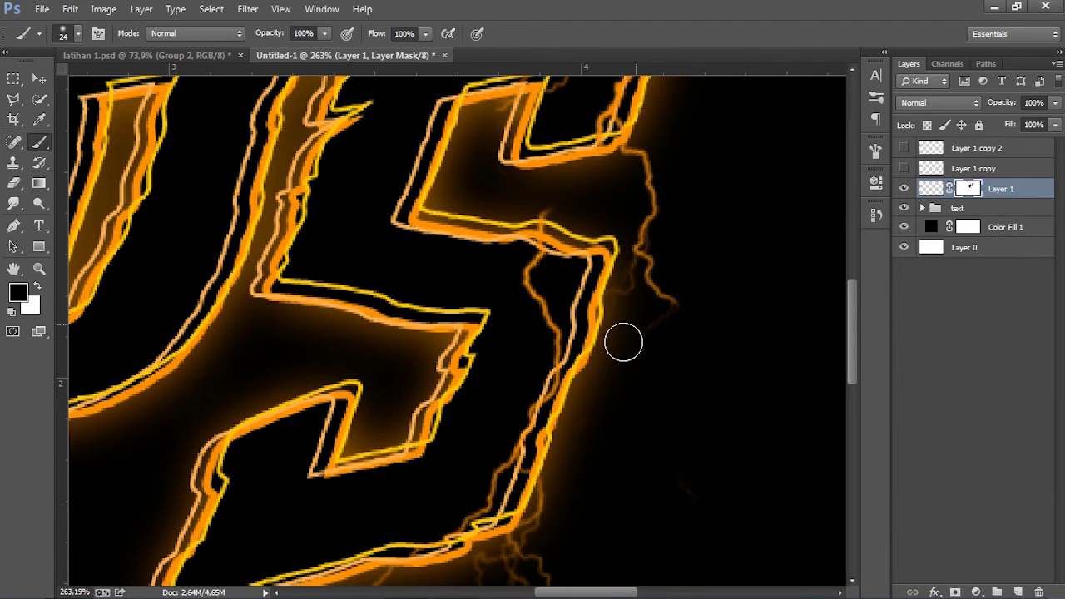
{"action": "scroll", "coordinate": [575, 434], "scroll_direction": "down", "scroll_amount": 1}
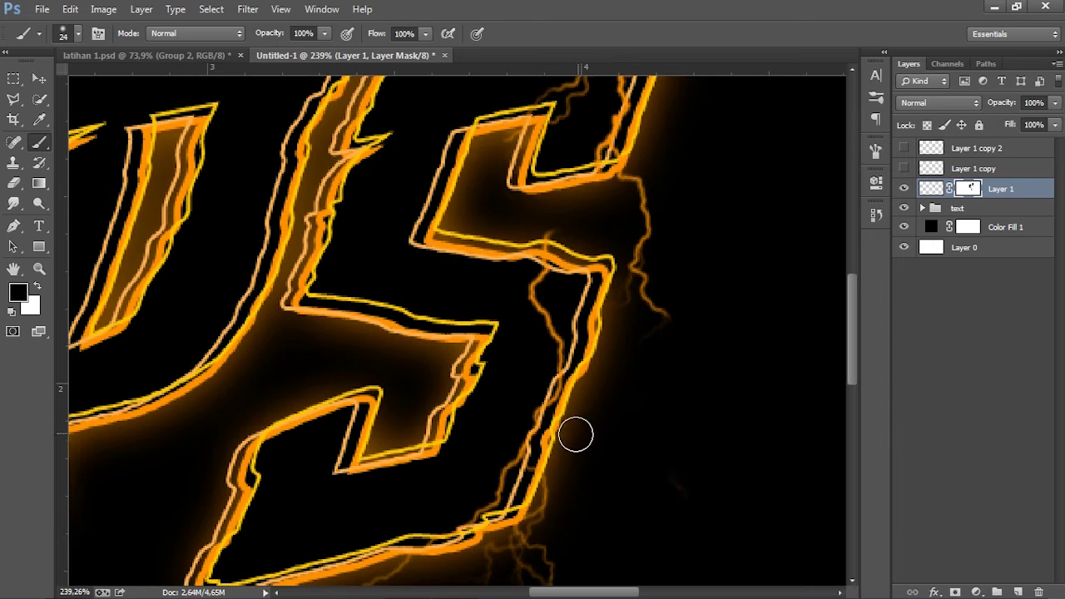
{"action": "left_click_drag", "start_coordinate": [529, 468], "coordinate": [572, 299]}
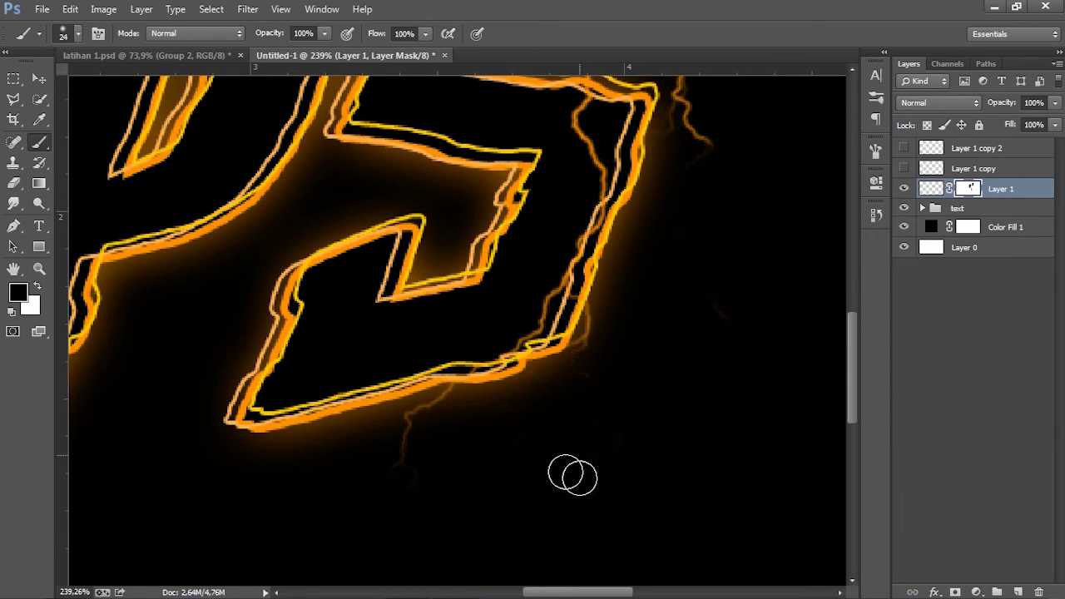
{"action": "scroll", "coordinate": [515, 339], "scroll_direction": "down", "scroll_amount": 5}
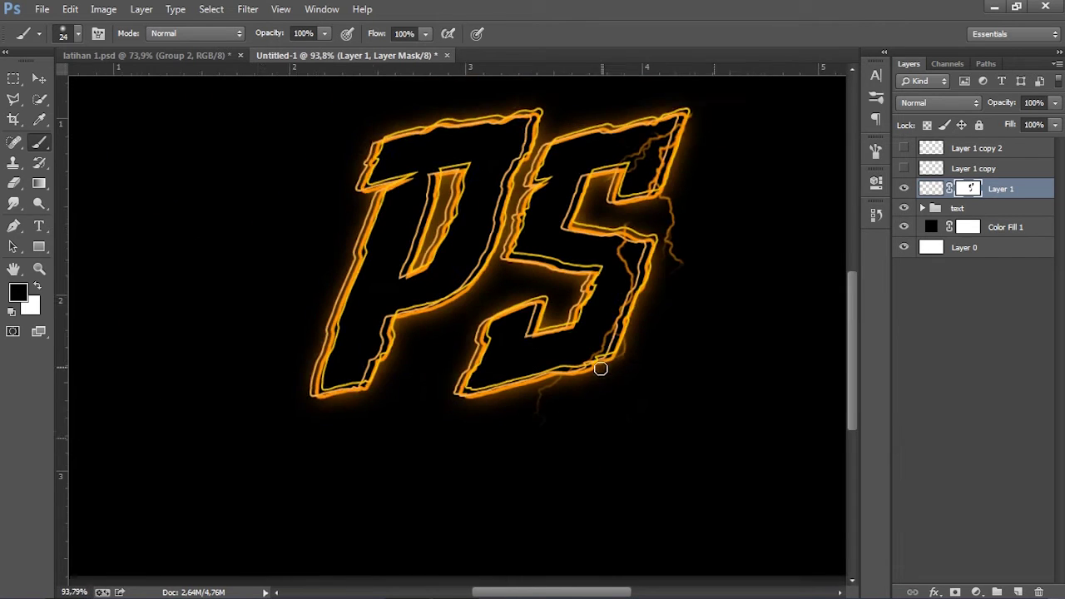
{"action": "scroll", "coordinate": [515, 339], "scroll_direction": "down", "scroll_amount": 4}
{"action": "scroll", "coordinate": [520, 308], "scroll_direction": "up", "scroll_amount": 2}
{"action": "scroll", "coordinate": [574, 266], "scroll_direction": "up", "scroll_amount": 2}
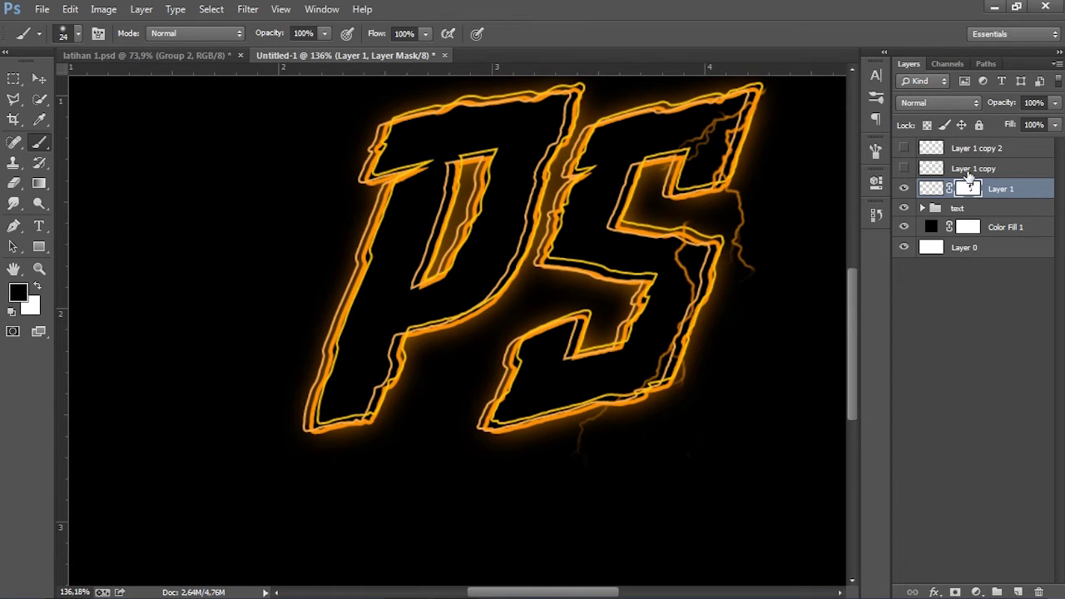
- Select Layer 1 copy, make its lightning visible, and add a white layer mask
{"action": "left_click", "coordinate": [969, 169]}
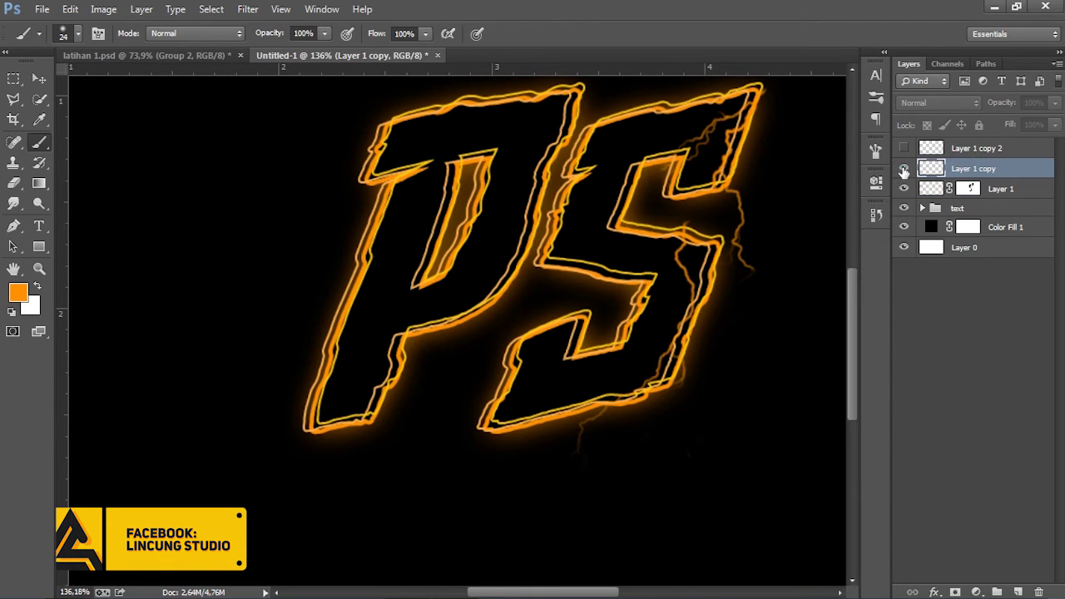
{"action": "left_click", "coordinate": [903, 168]}
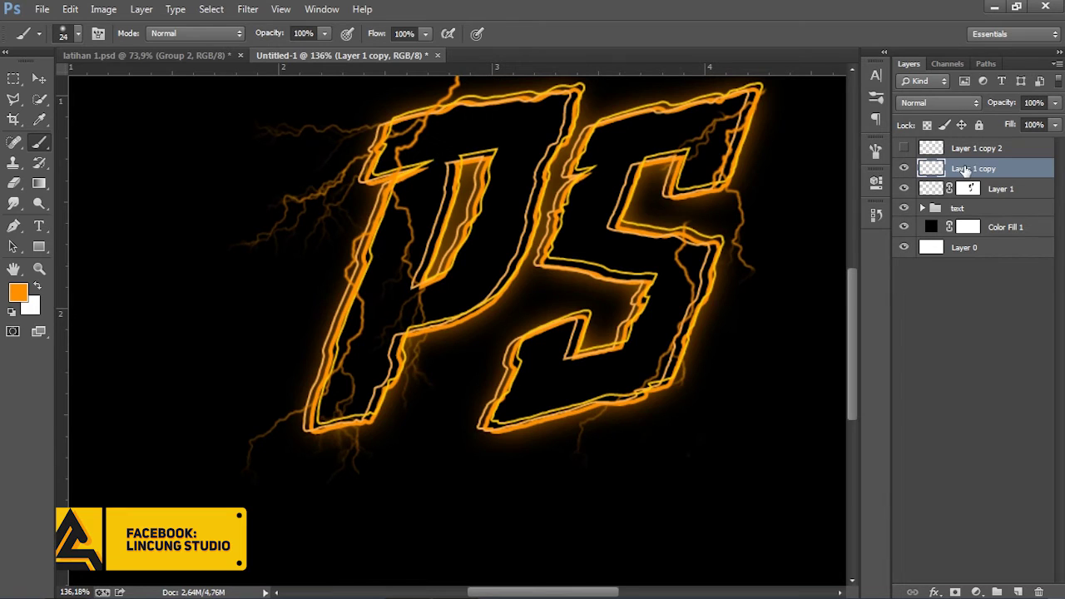
{"action": "left_click", "coordinate": [903, 169]}
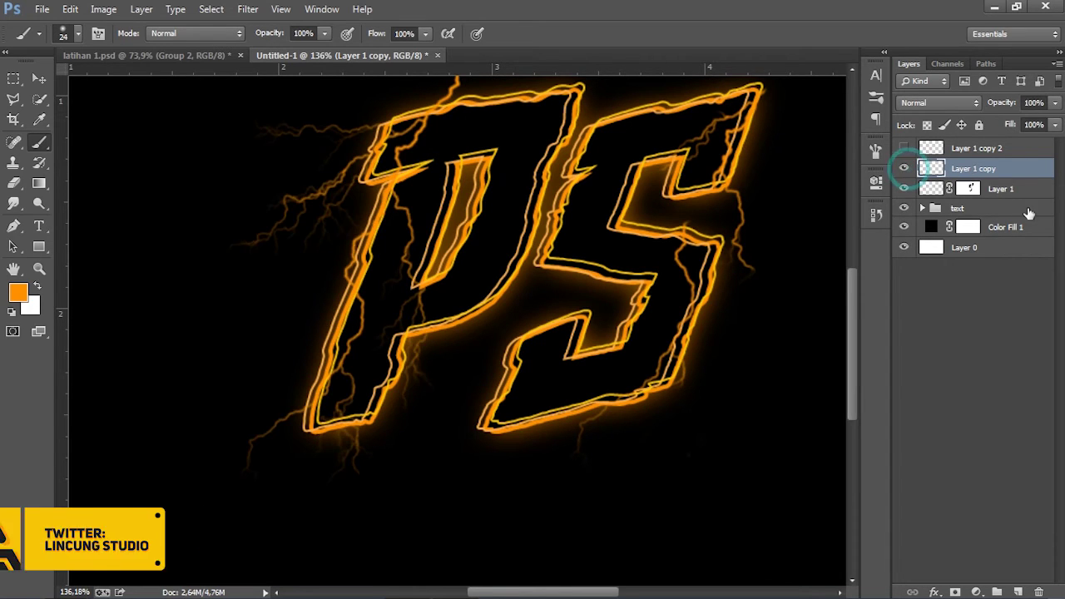
{"action": "left_click", "coordinate": [955, 593]}
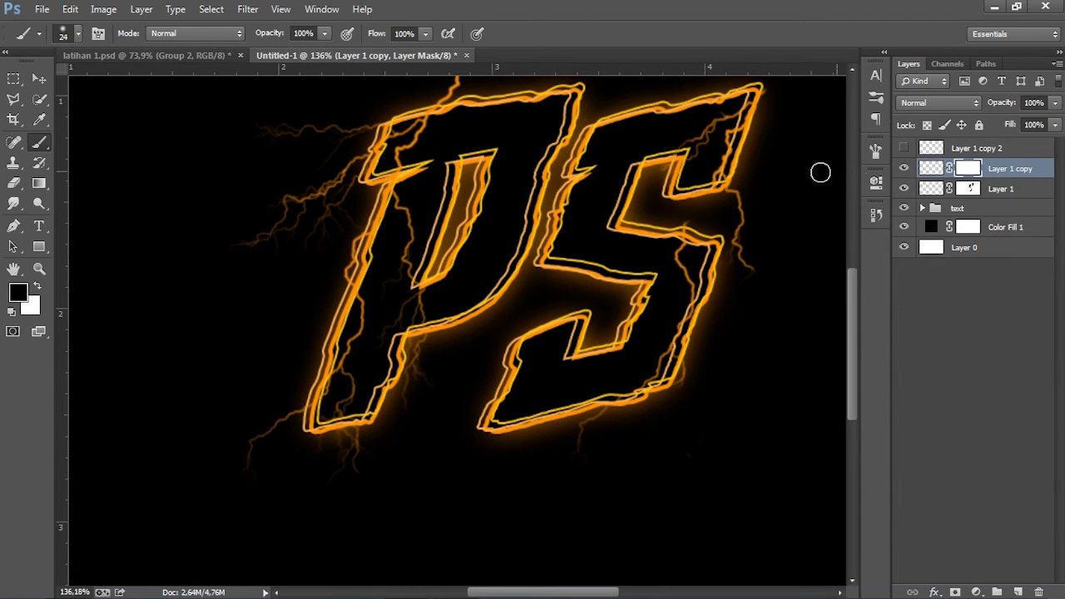
- Mask out the Layer 1 copy bolt above the letters and the wisps left of the P
{"action": "scroll", "coordinate": [499, 175], "scroll_direction": "up", "scroll_amount": 2}
{"action": "left_click_drag", "start_coordinate": [306, 166], "coordinate": [387, 286]}
{"action": "mouse_move", "coordinate": [493, 183]}
{"action": "left_mouse_down"}
{"action": "mouse_move", "coordinate": [488, 286]}
{"action": "mouse_move", "coordinate": [489, 218]}
{"action": "left_mouse_up"}
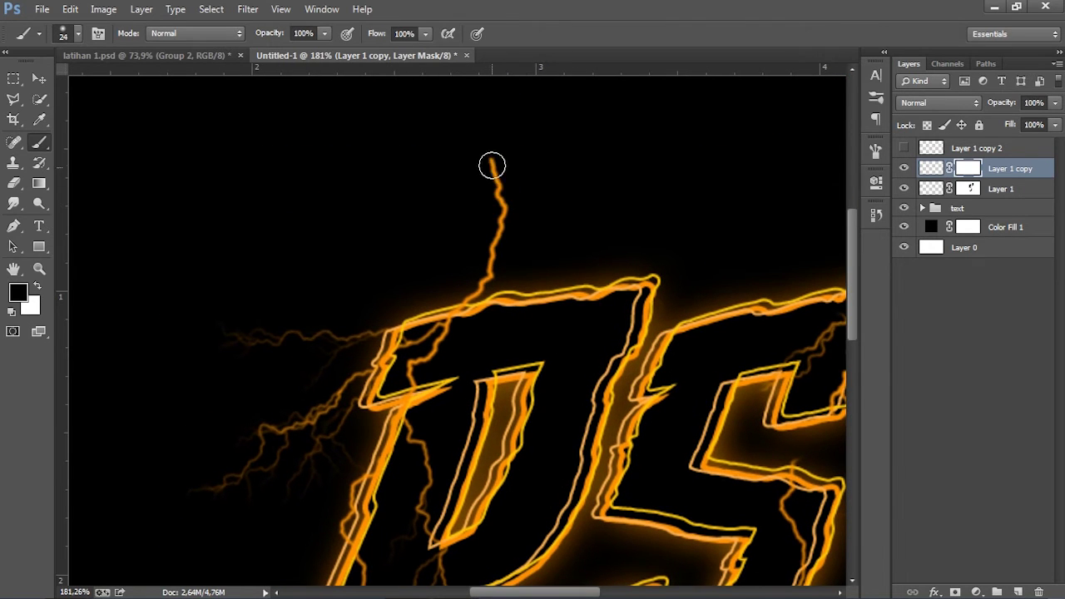
{"action": "mouse_move", "coordinate": [490, 164]}
{"action": "left_mouse_down"}
{"action": "mouse_move", "coordinate": [502, 257]}
{"action": "mouse_move", "coordinate": [482, 280]}
{"action": "mouse_move", "coordinate": [507, 219]}
{"action": "left_mouse_up"}
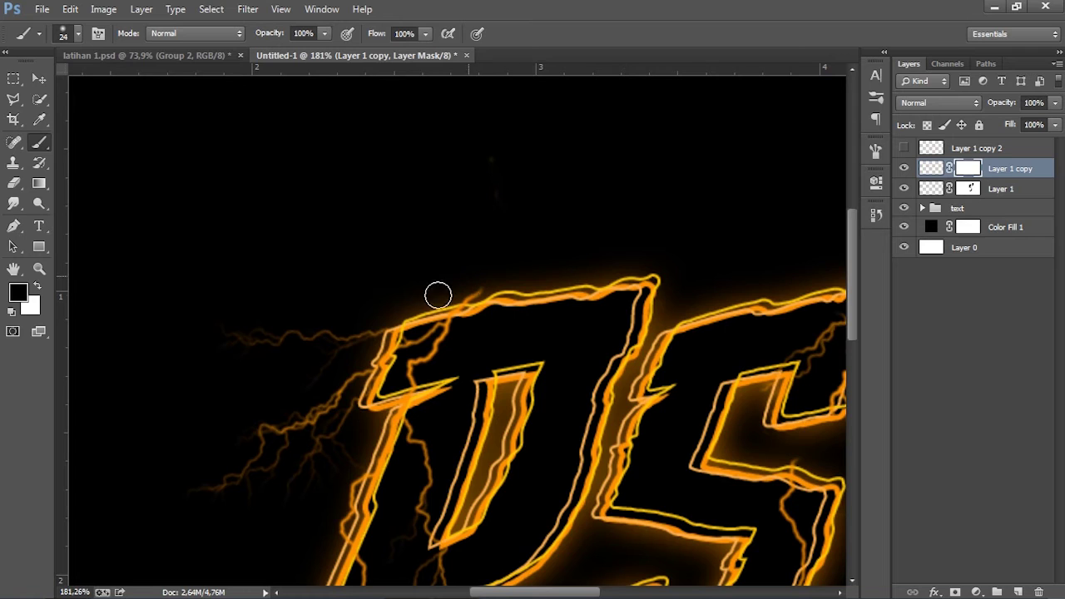
{"action": "mouse_move", "coordinate": [280, 367]}
{"action": "left_mouse_down"}
{"action": "mouse_move", "coordinate": [238, 340]}
{"action": "mouse_move", "coordinate": [266, 405]}
{"action": "mouse_move", "coordinate": [316, 385]}
{"action": "mouse_move", "coordinate": [267, 476]}
{"action": "mouse_move", "coordinate": [208, 499]}
{"action": "left_mouse_up"}
{"action": "mouse_move", "coordinate": [292, 480]}
{"action": "left_mouse_down"}
{"action": "mouse_move", "coordinate": [352, 430]}
{"action": "mouse_move", "coordinate": [354, 416]}
{"action": "left_mouse_up"}
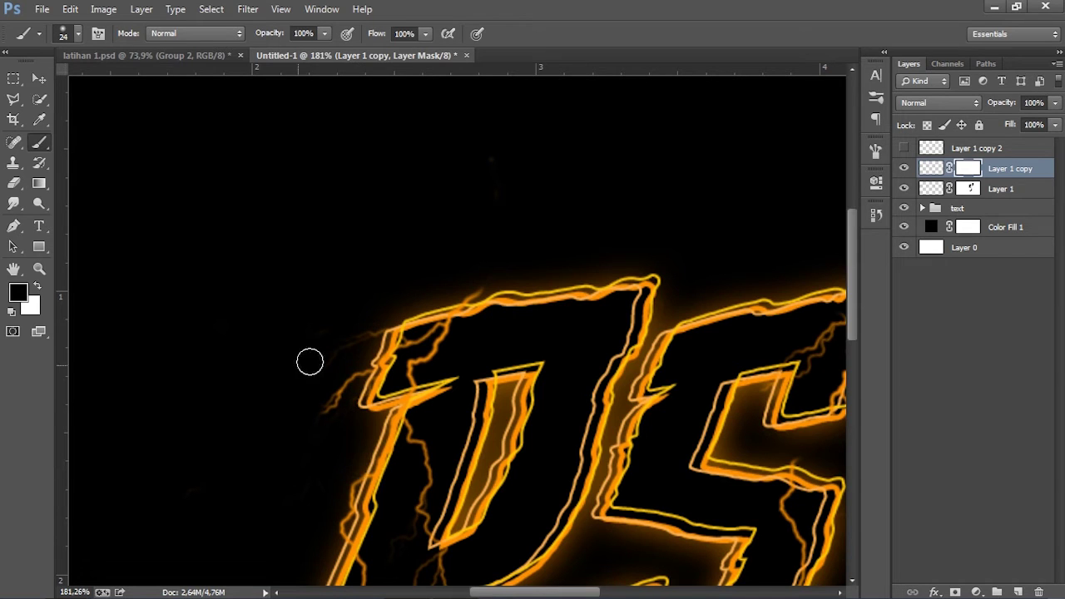
{"action": "left_click_drag", "start_coordinate": [309, 361], "coordinate": [396, 289]}
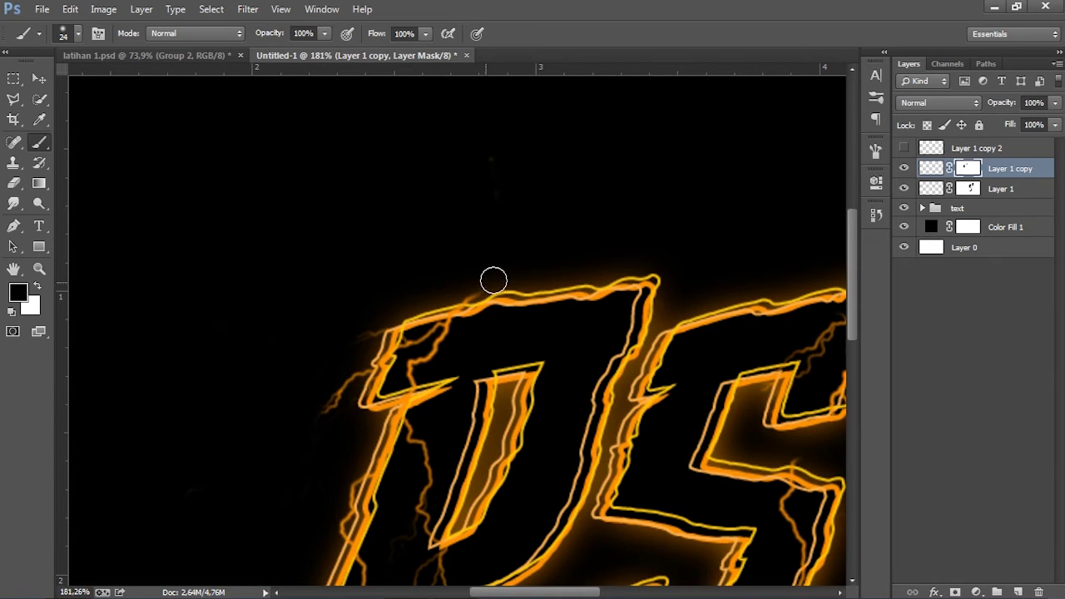
- Hide the lightning wisps inside the P, then zoom out to check
{"action": "left_click_drag", "start_coordinate": [451, 418], "coordinate": [483, 235]}
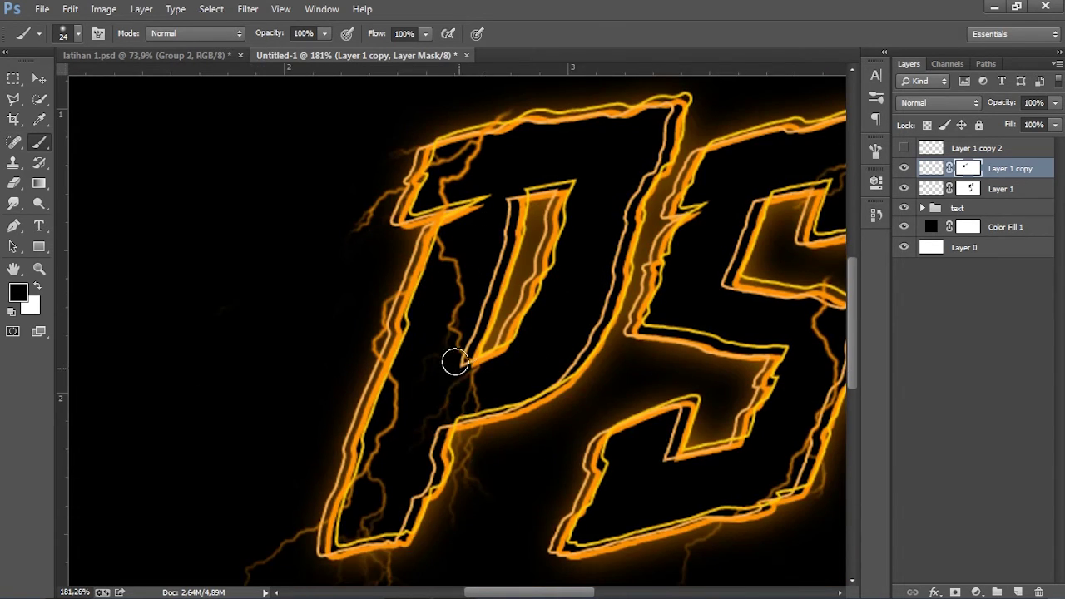
{"action": "left_click_drag", "start_coordinate": [475, 286], "coordinate": [438, 365]}
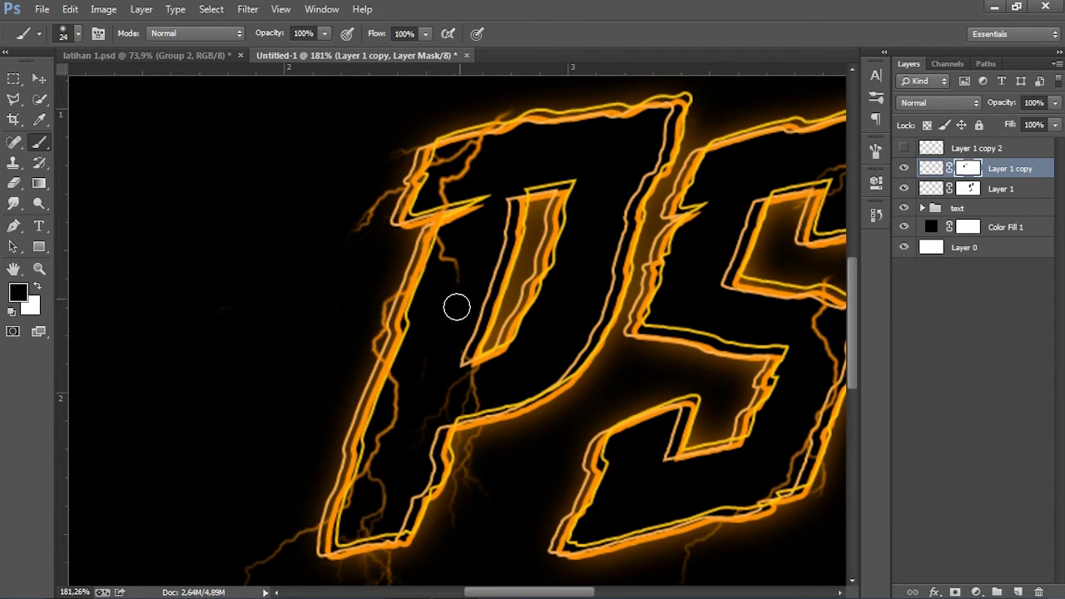
{"action": "mouse_move", "coordinate": [456, 304]}
{"action": "left_mouse_down"}
{"action": "mouse_move", "coordinate": [461, 240]}
{"action": "mouse_move", "coordinate": [468, 348]}
{"action": "left_mouse_up"}
{"action": "left_click_drag", "start_coordinate": [467, 452], "coordinate": [470, 353]}
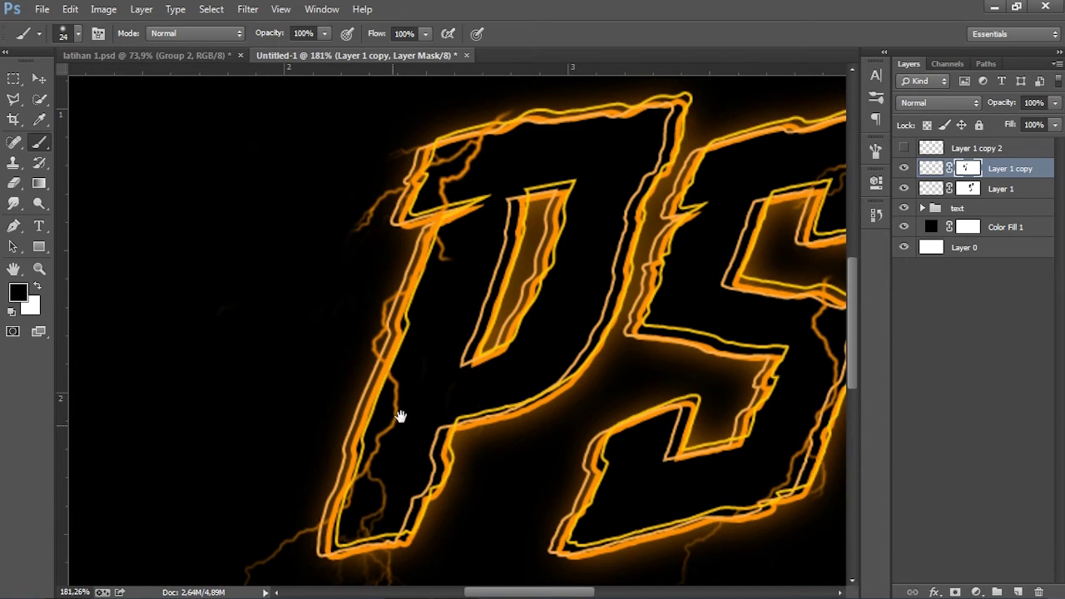
{"action": "left_click_drag", "start_coordinate": [399, 416], "coordinate": [459, 291]}
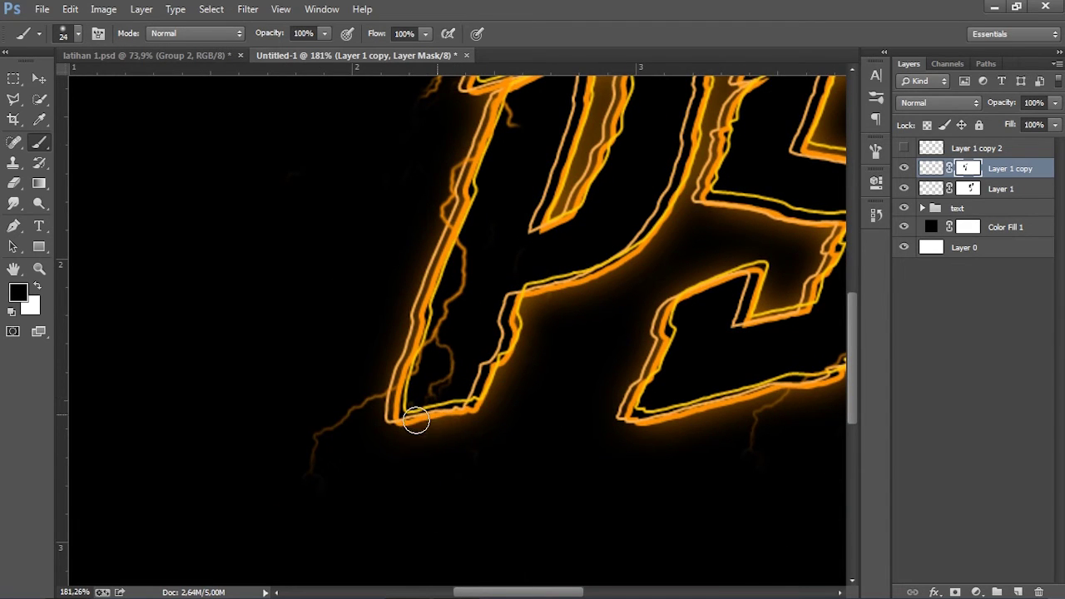
{"action": "scroll", "coordinate": [420, 439], "scroll_direction": "down", "scroll_amount": 5}
{"action": "scroll", "coordinate": [494, 399], "scroll_direction": "up", "scroll_amount": 1}
{"action": "scroll", "coordinate": [494, 399], "scroll_direction": "up", "scroll_amount": 1}
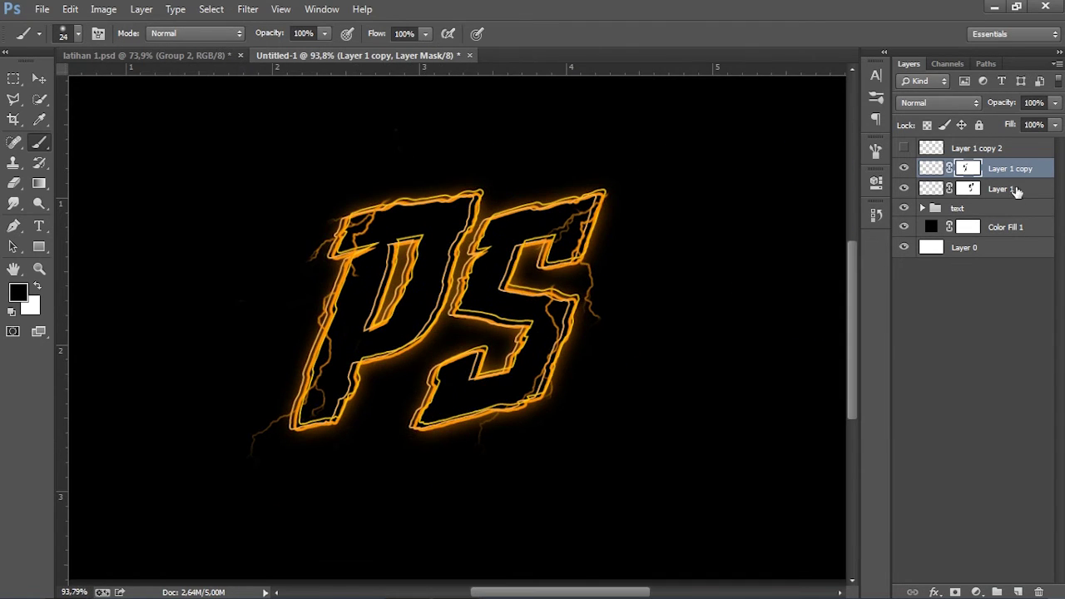
- Show Layer 1 copy 2, select it, and give it a layer mask
{"action": "left_click", "coordinate": [904, 148]}
{"action": "left_click", "coordinate": [994, 148]}
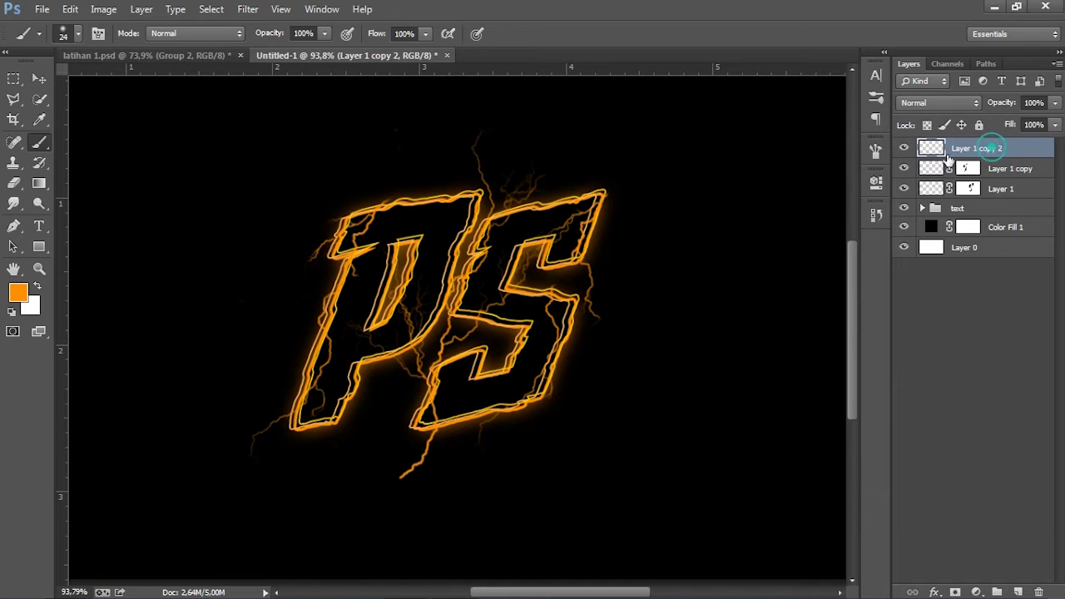
{"action": "left_click", "coordinate": [956, 591]}
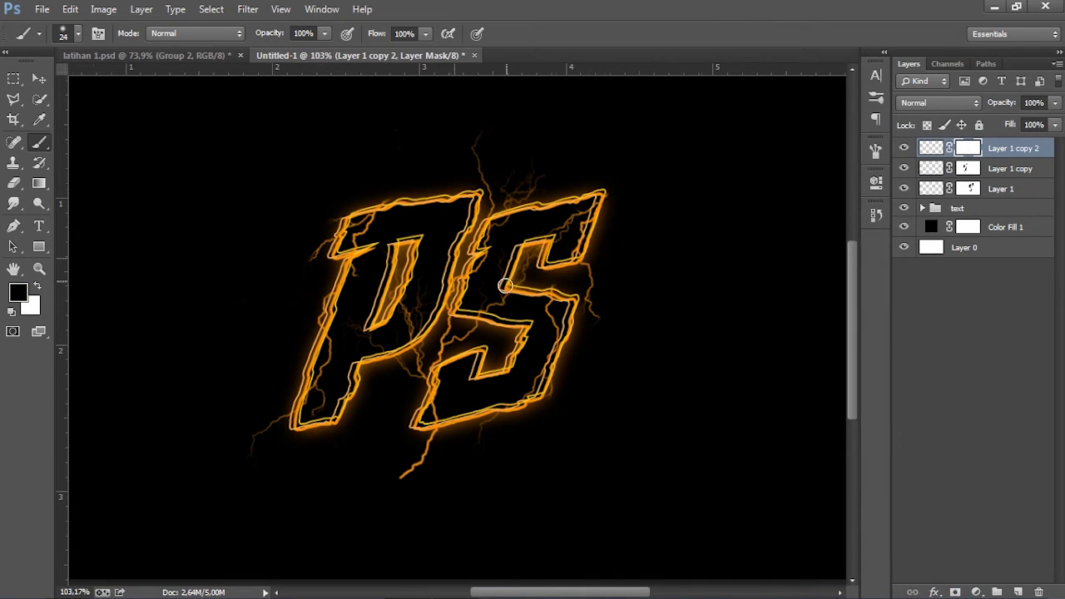
- Hide the strands above the letters, inside the P, and hanging below the letters
{"action": "scroll", "coordinate": [462, 208], "scroll_direction": "up", "scroll_amount": 2}
{"action": "left_click_drag", "start_coordinate": [565, 119], "coordinate": [492, 158]}
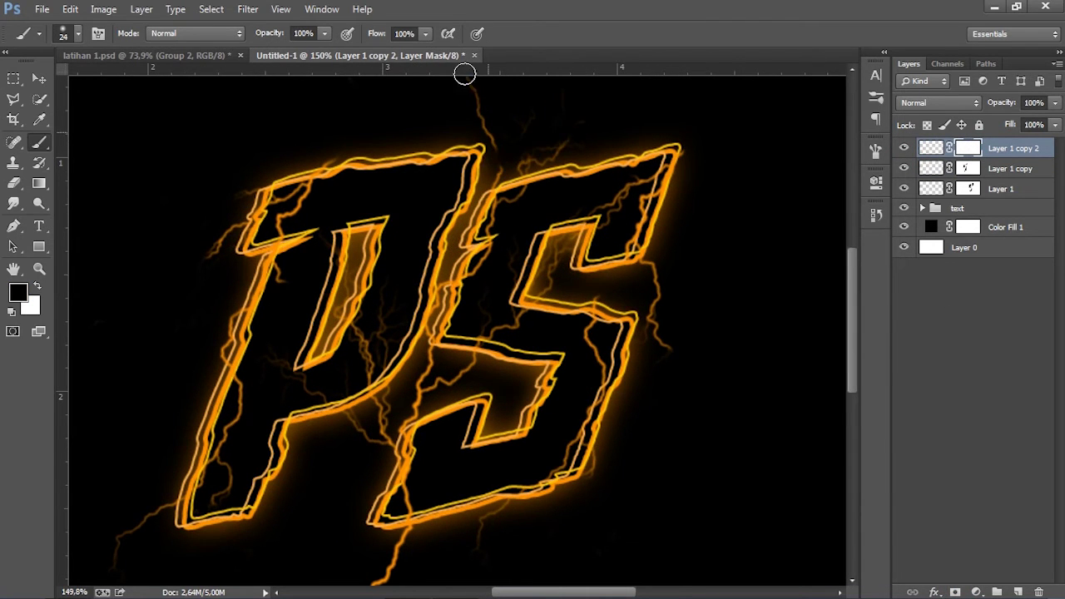
{"action": "left_click_drag", "start_coordinate": [465, 75], "coordinate": [493, 149]}
{"action": "mouse_move", "coordinate": [565, 127]}
{"action": "left_mouse_down"}
{"action": "mouse_move", "coordinate": [522, 158]}
{"action": "mouse_move", "coordinate": [559, 154]}
{"action": "left_mouse_up"}
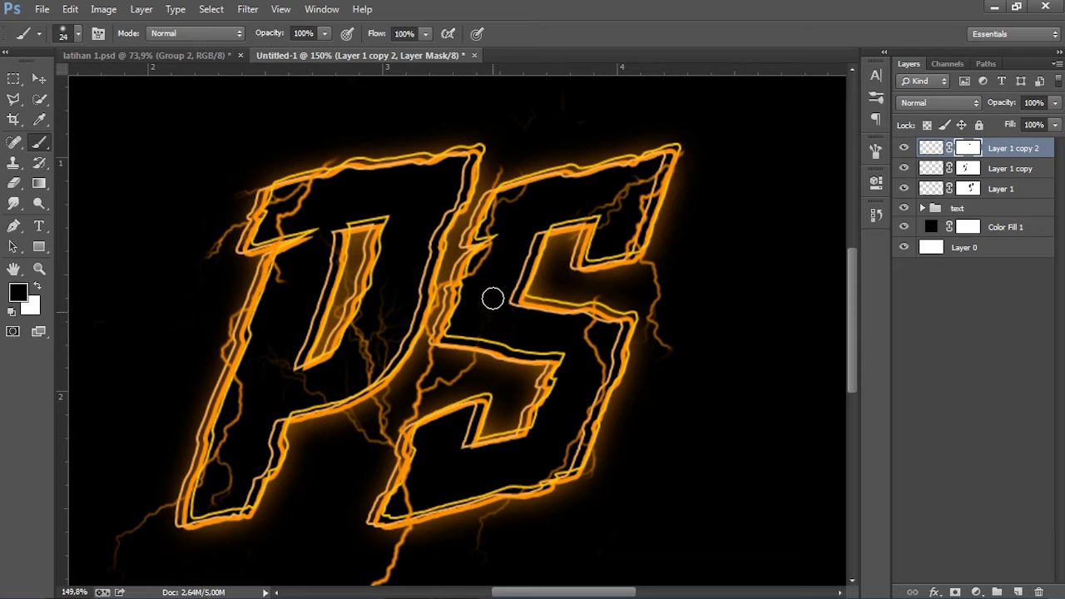
{"action": "left_click_drag", "start_coordinate": [387, 409], "coordinate": [347, 295]}
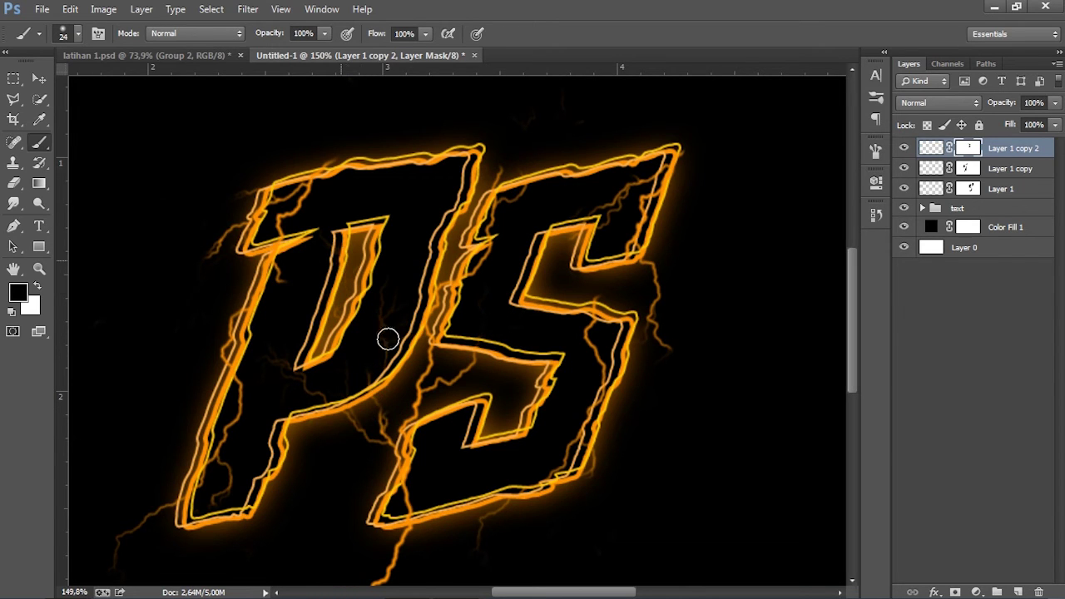
{"action": "left_click_drag", "start_coordinate": [373, 399], "coordinate": [348, 405]}
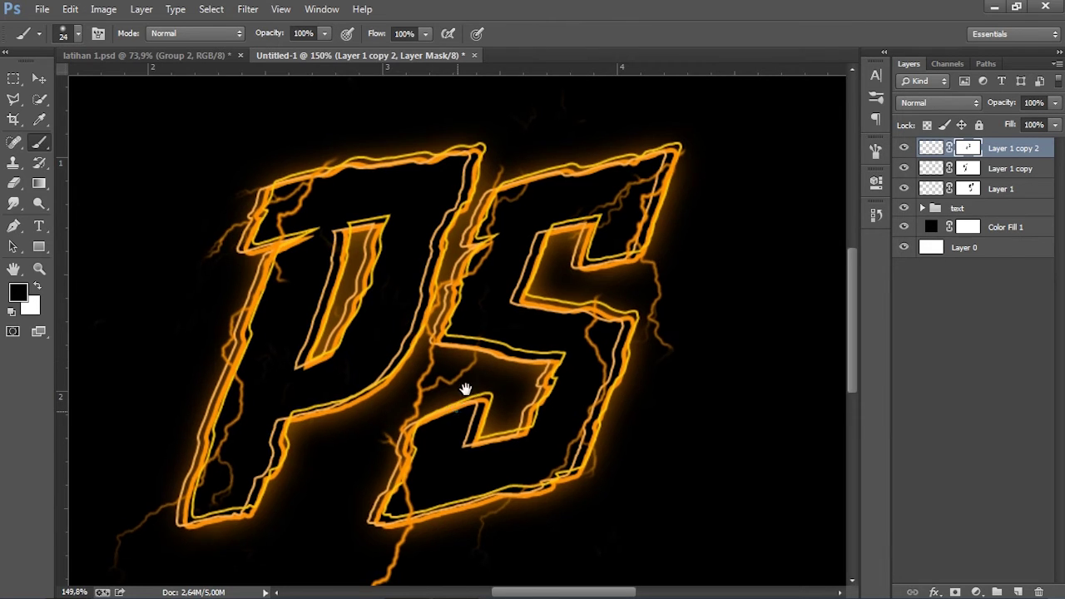
{"action": "left_click_drag", "start_coordinate": [457, 406], "coordinate": [496, 308]}
{"action": "mouse_move", "coordinate": [464, 420]}
{"action": "left_mouse_down"}
{"action": "mouse_move", "coordinate": [418, 485]}
{"action": "mouse_move", "coordinate": [408, 484]}
{"action": "left_mouse_up"}
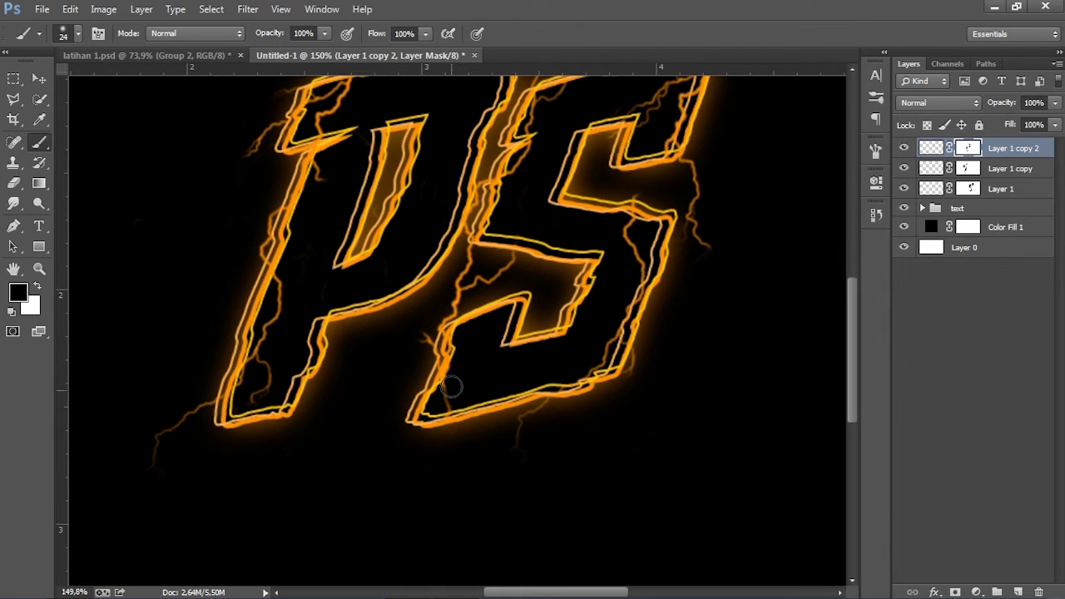
- Mask out the lightning strand linking the P and the S
{"action": "scroll", "coordinate": [450, 372], "scroll_direction": "up", "scroll_amount": 1}
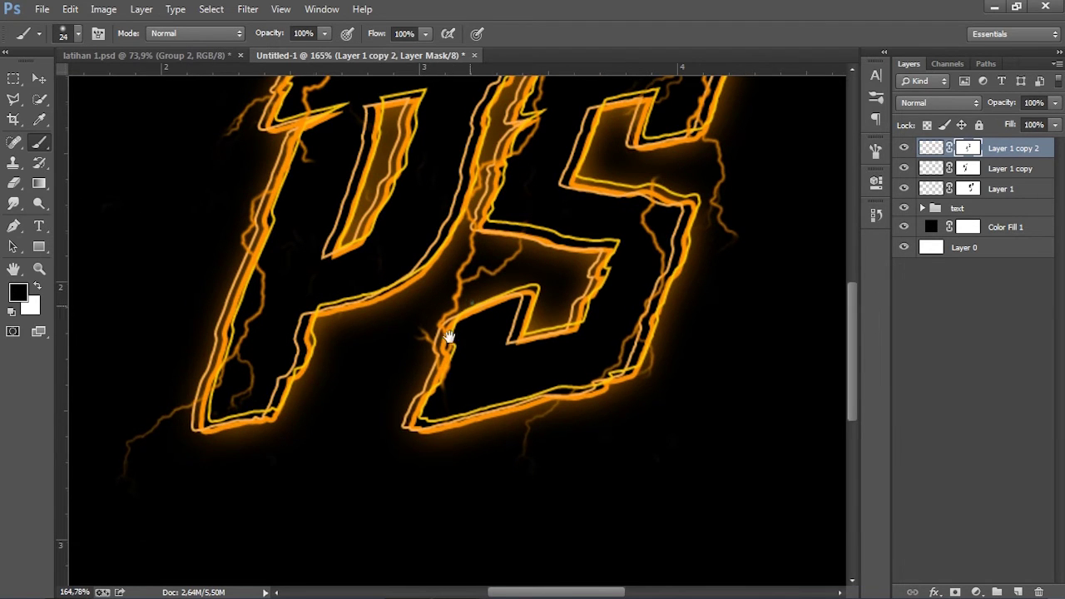
{"action": "left_click_drag", "start_coordinate": [448, 336], "coordinate": [433, 381]}
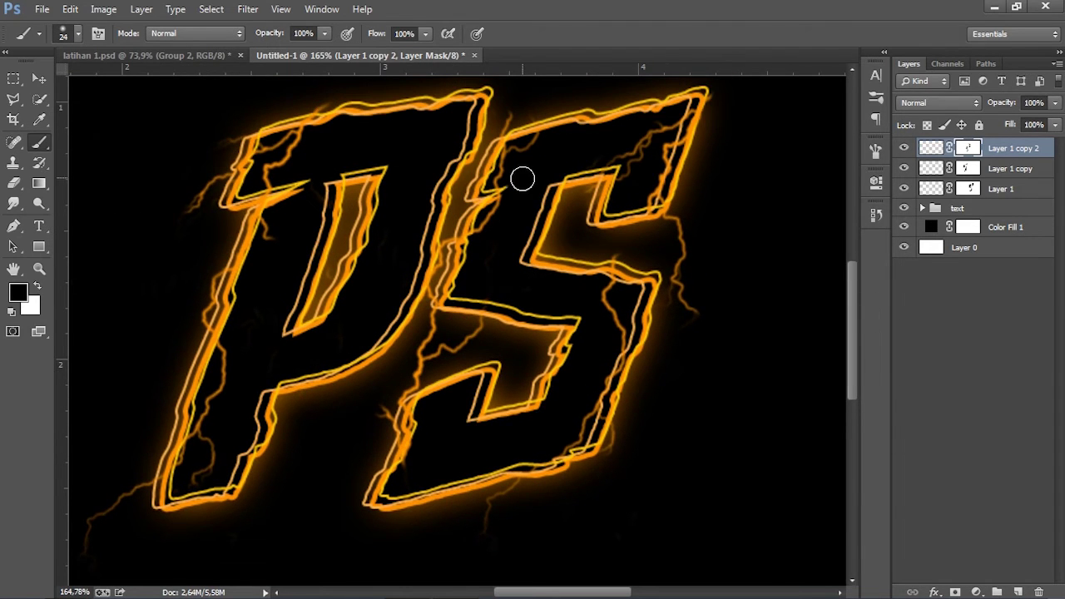
{"action": "left_click_drag", "start_coordinate": [522, 178], "coordinate": [541, 174]}
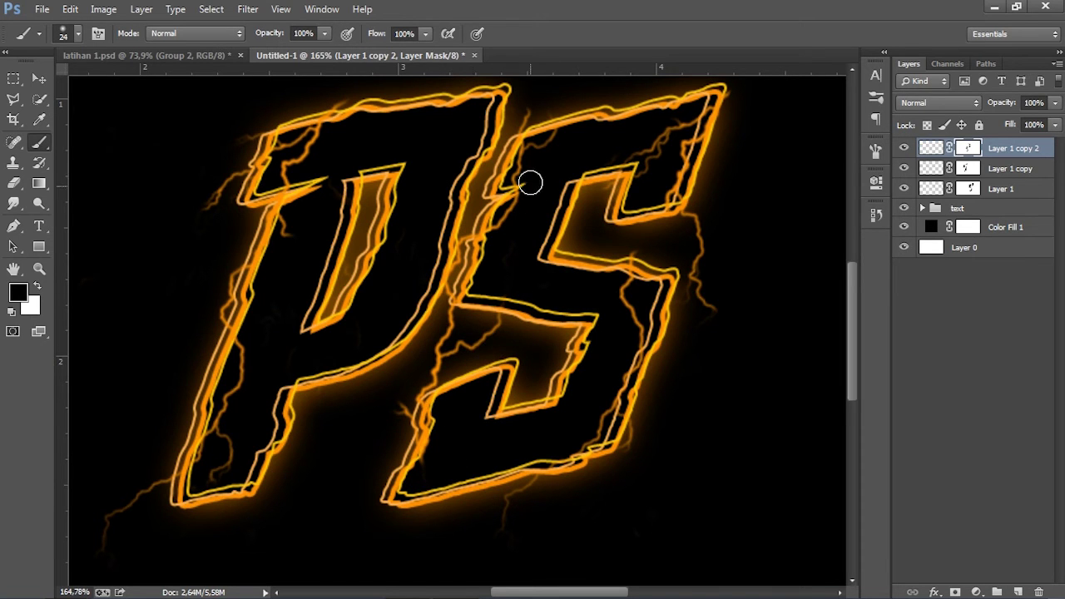
{"action": "scroll", "coordinate": [470, 259], "scroll_direction": "down", "scroll_amount": 3}
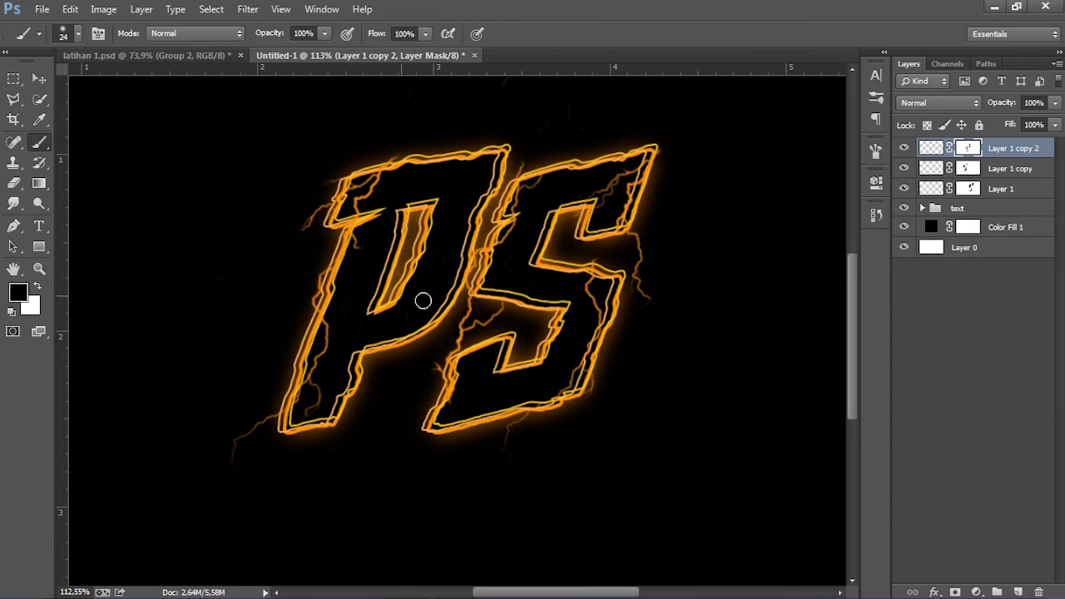
{"action": "scroll", "coordinate": [421, 302], "scroll_direction": "up", "scroll_amount": 2}
{"action": "scroll", "coordinate": [453, 320], "scroll_direction": "up", "scroll_amount": 2}
{"action": "mouse_move", "coordinate": [483, 308]}
{"action": "left_mouse_down"}
{"action": "mouse_move", "coordinate": [494, 305]}
{"action": "mouse_move", "coordinate": [457, 334]}
{"action": "mouse_move", "coordinate": [454, 350]}
{"action": "left_mouse_up"}
{"action": "scroll", "coordinate": [403, 333], "scroll_direction": "down", "scroll_amount": 1}
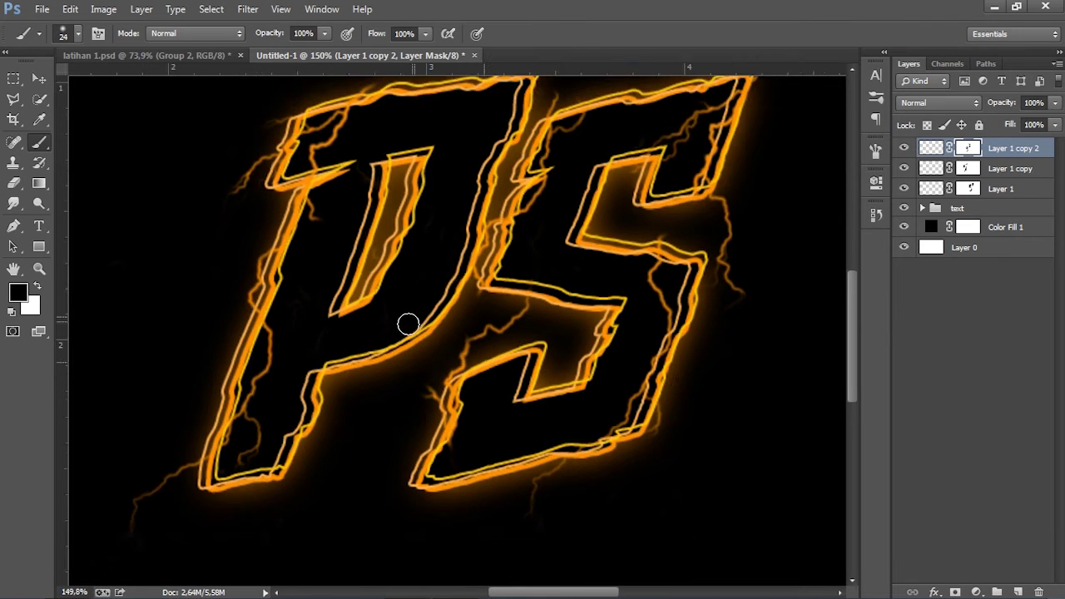
{"action": "scroll", "coordinate": [349, 358], "scroll_direction": "down", "scroll_amount": 2}
{"action": "scroll", "coordinate": [357, 386], "scroll_direction": "down", "scroll_amount": 2}
{"action": "scroll", "coordinate": [333, 358], "scroll_direction": "down", "scroll_amount": 2}
{"action": "scroll", "coordinate": [221, 244], "scroll_direction": "down", "scroll_amount": 2}
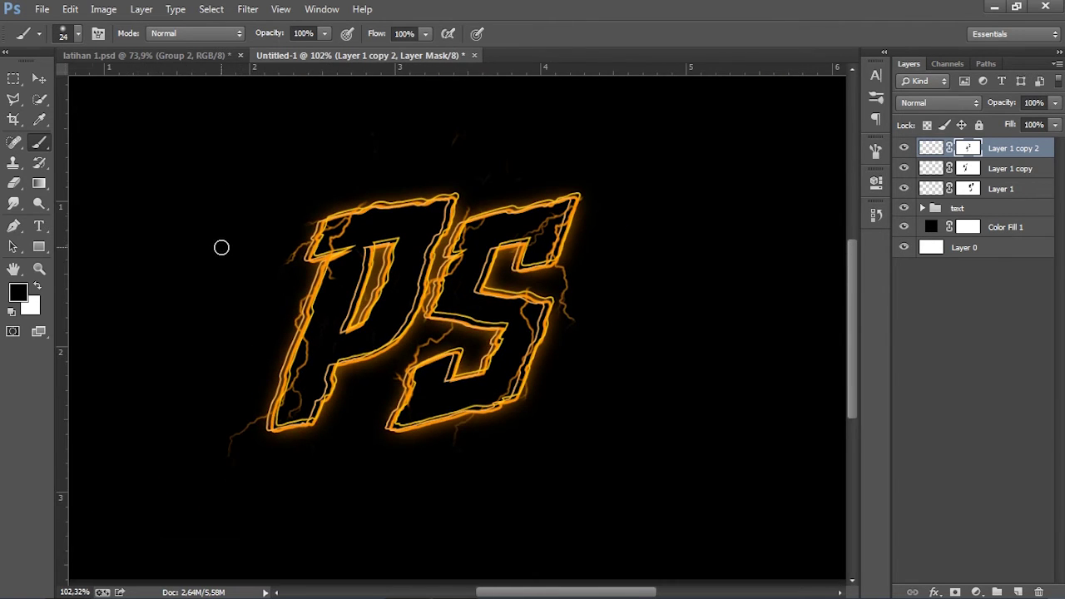
{"action": "scroll", "coordinate": [222, 245], "scroll_direction": "up", "scroll_amount": 3}
{"action": "left_click", "coordinate": [38, 81]}
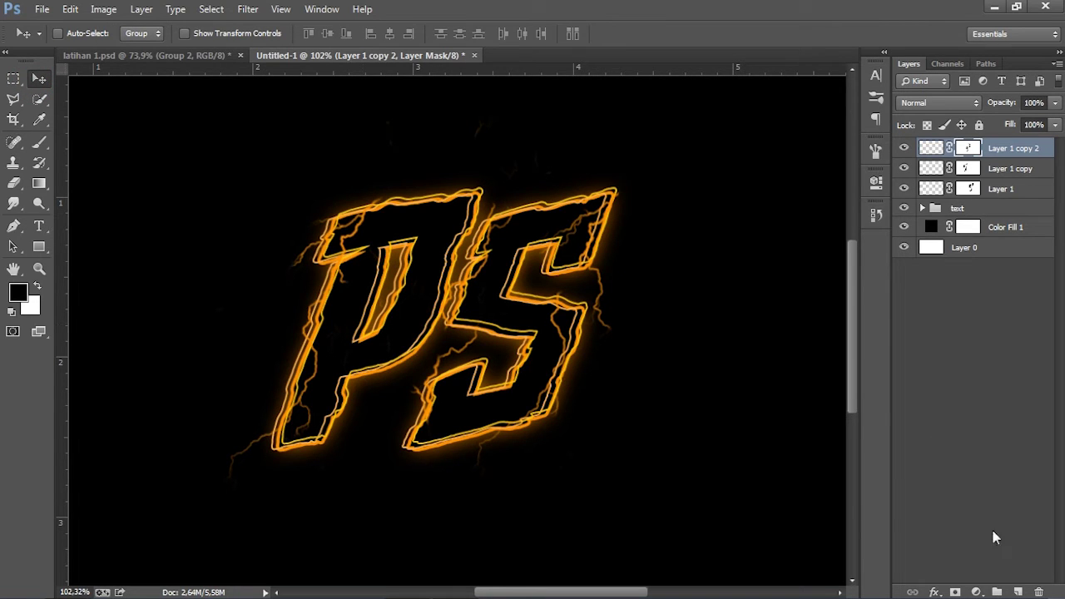
- Add a new empty layer and pick the 964 px lightning brush
{"action": "left_click", "coordinate": [1018, 591]}
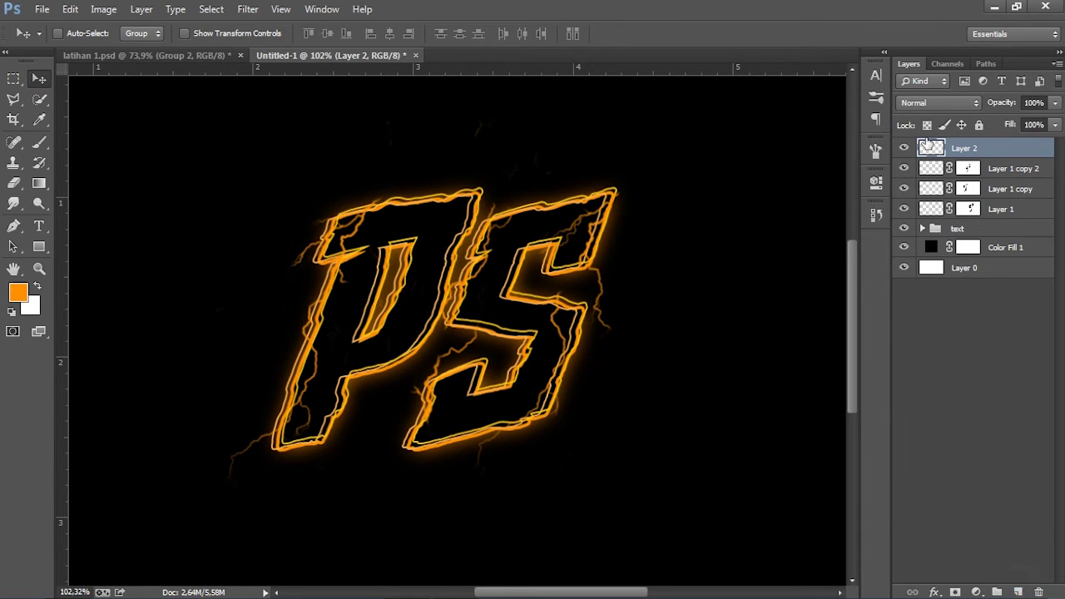
{"action": "left_click", "coordinate": [40, 143]}
{"action": "right_click", "coordinate": [409, 230]}
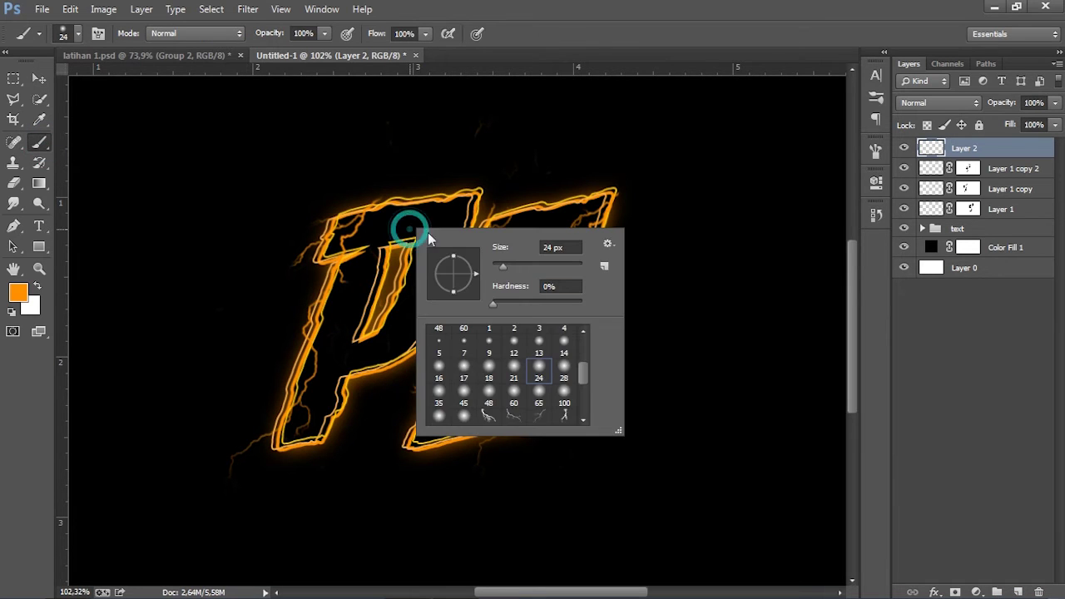
{"action": "left_click", "coordinate": [539, 356]}
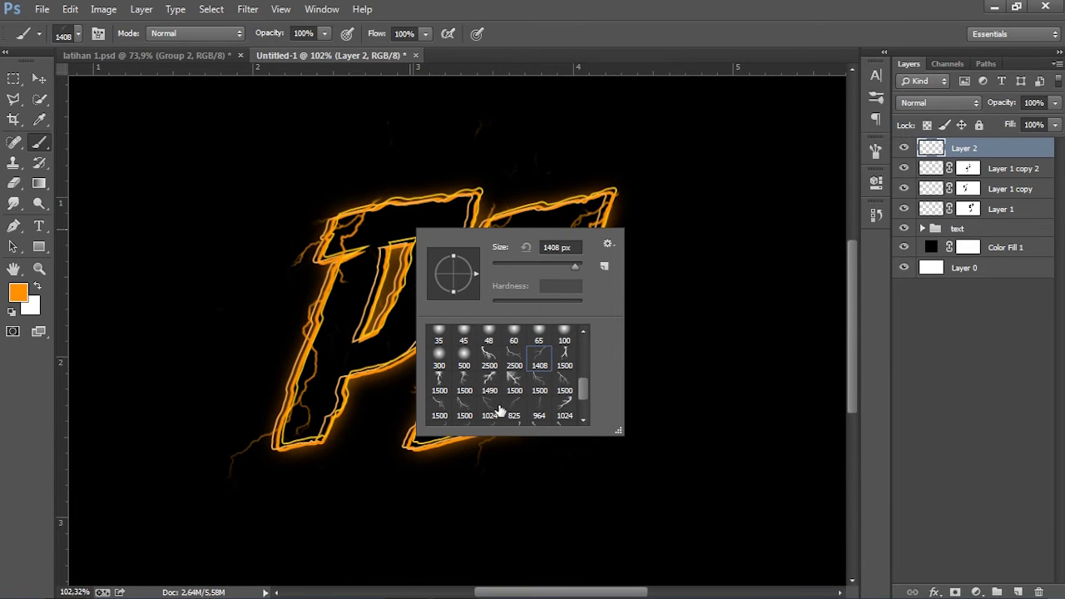
{"action": "scroll", "coordinate": [517, 401], "scroll_direction": "down", "scroll_amount": 1}
{"action": "scroll", "coordinate": [517, 403], "scroll_direction": "down", "scroll_amount": 1}
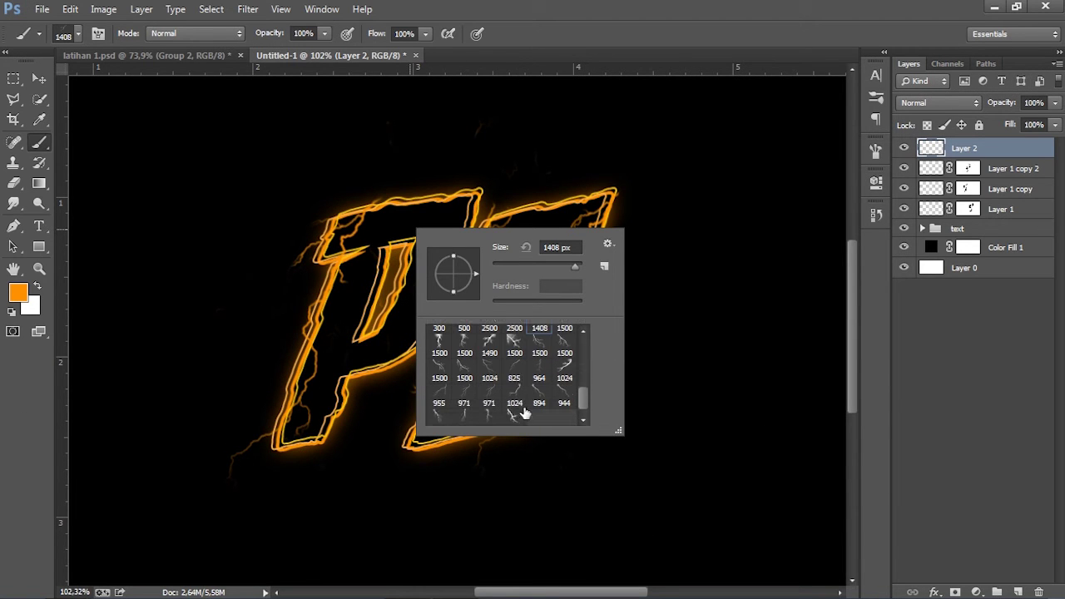
{"action": "scroll", "coordinate": [519, 407], "scroll_direction": "down", "scroll_amount": 1}
{"action": "left_click", "coordinate": [463, 410]}
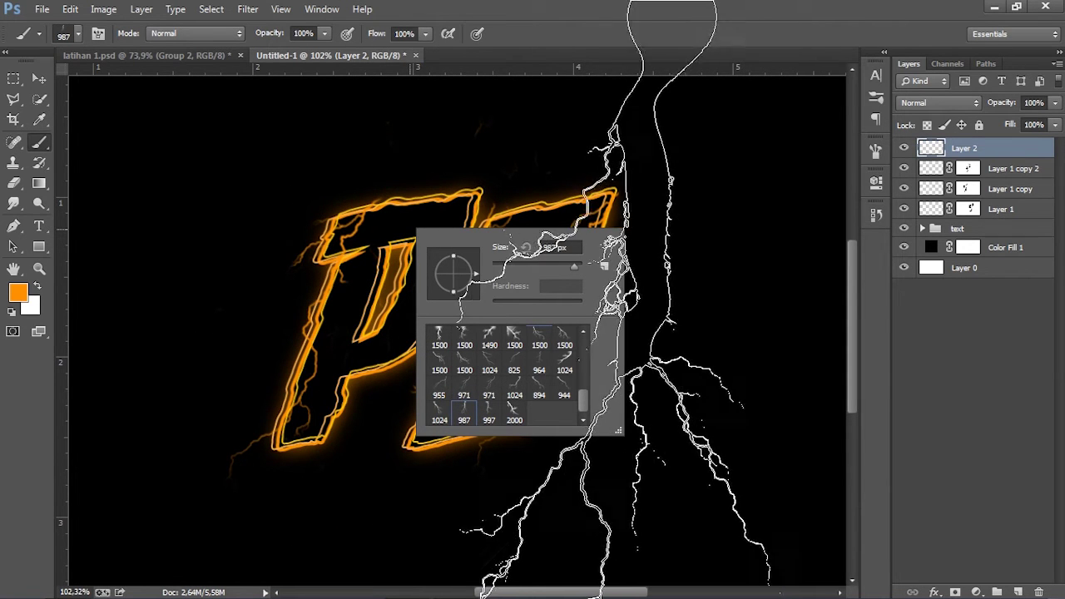
{"action": "left_click", "coordinate": [538, 360]}
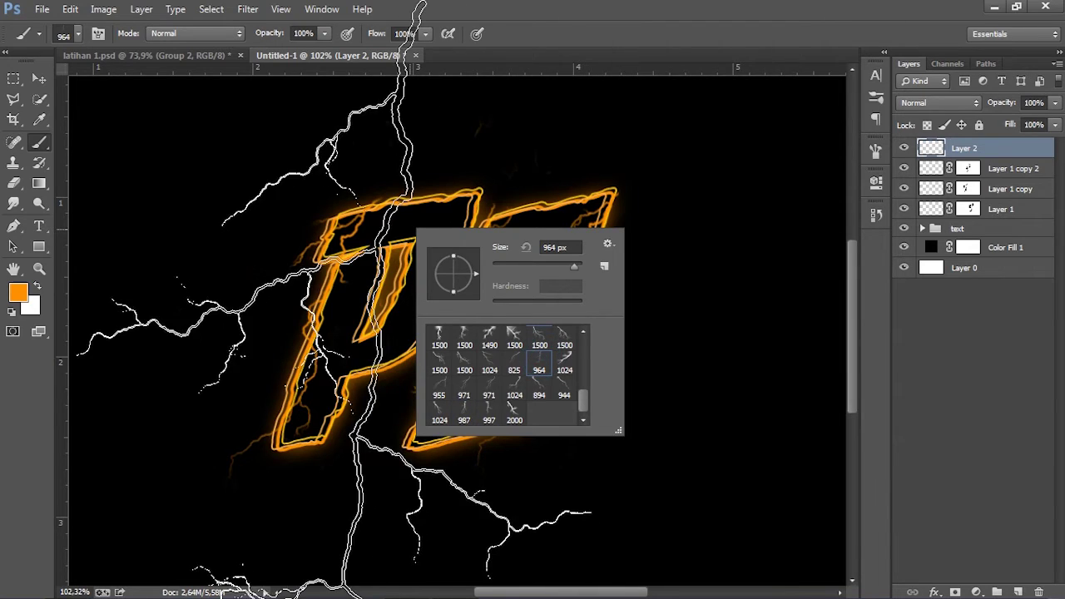
{"action": "key", "text": "Return"}
- Stamp an orange lightning bolt down the right side of the canvas
{"action": "scroll", "coordinate": [683, 283], "scroll_direction": "down", "scroll_amount": 3, "text": "alt"}
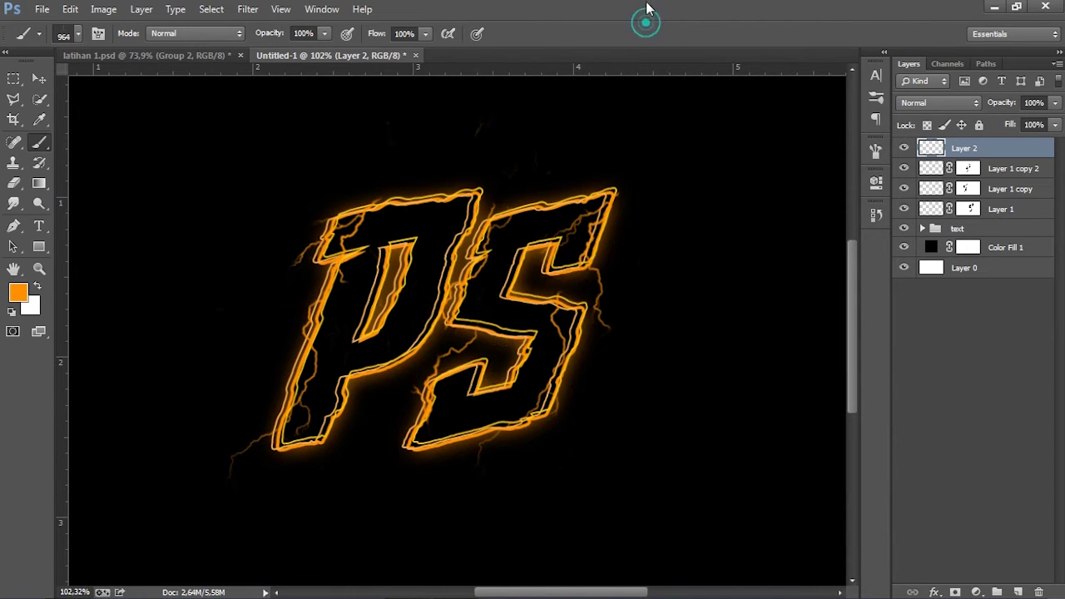
{"action": "scroll", "coordinate": [682, 275], "scroll_direction": "down", "scroll_amount": 1, "text": "alt"}
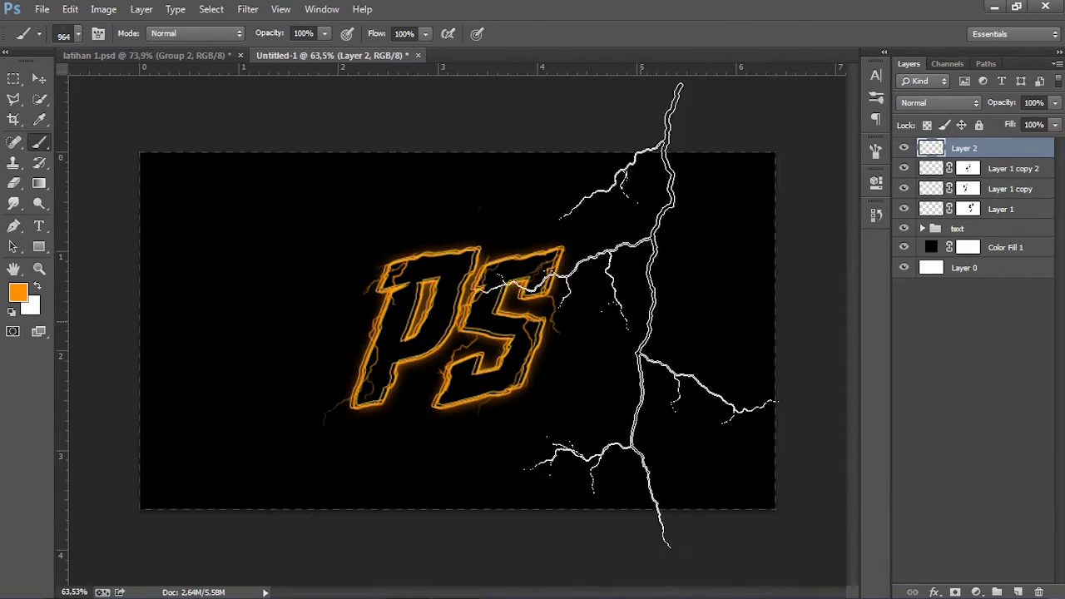
{"action": "left_click", "coordinate": [616, 321]}
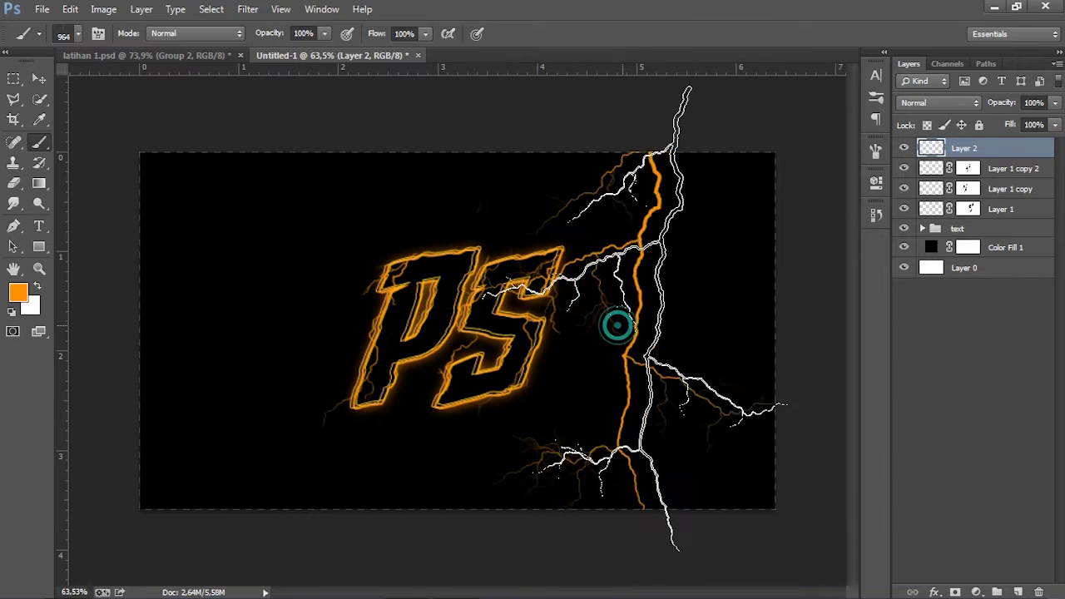
{"action": "left_click", "coordinate": [39, 78]}
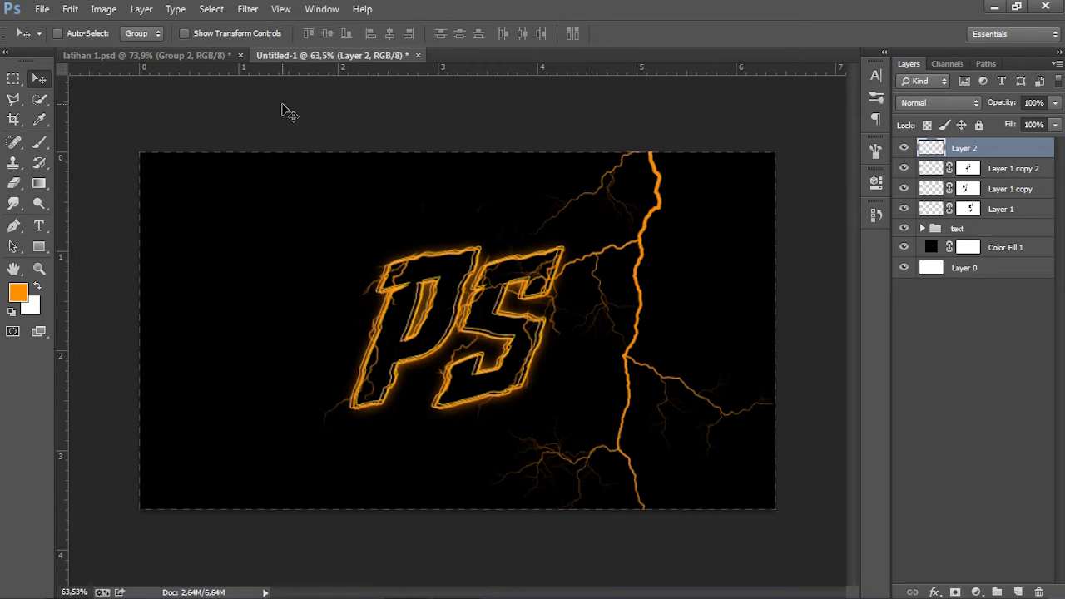
- Free-transform Layer 2's bolt, shrinking it to about 31% and rotating it over the S
{"action": "key", "text": "ctrl+t"}
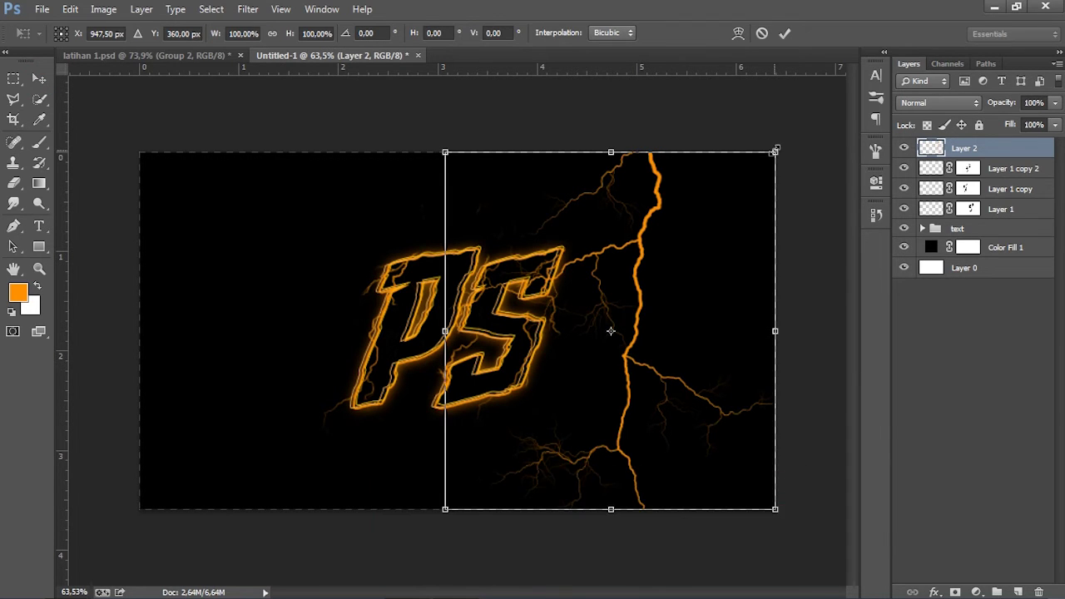
{"action": "mouse_move", "coordinate": [775, 153]}
{"action": "left_mouse_down"}
{"action": "mouse_move", "coordinate": [594, 352]}
{"action": "mouse_move", "coordinate": [610, 254]}
{"action": "left_mouse_up"}
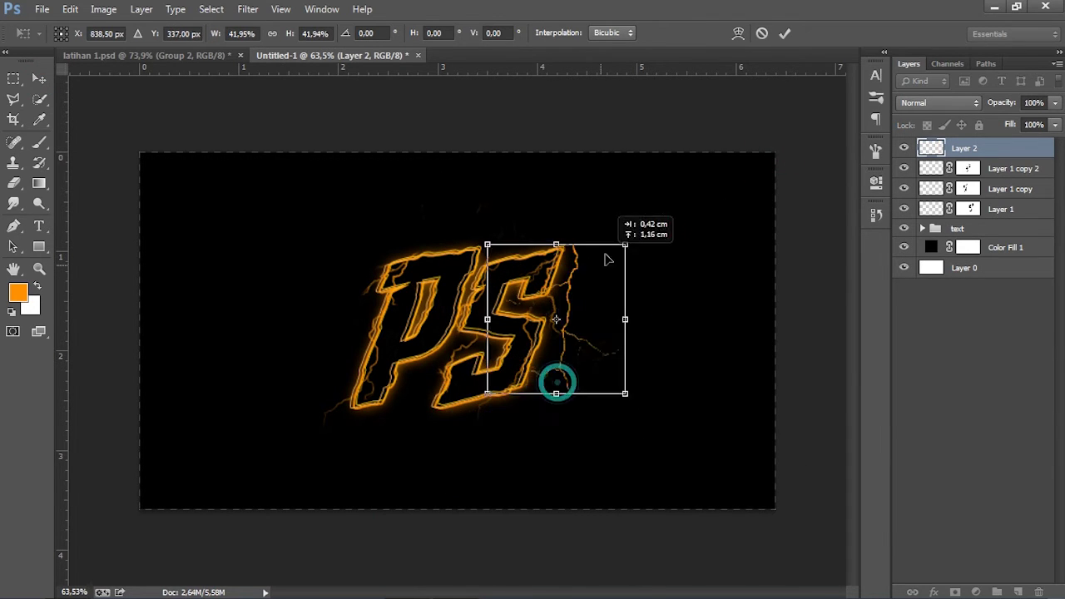
{"action": "scroll", "coordinate": [607, 256], "scroll_direction": "up", "scroll_amount": 2}
{"action": "scroll", "coordinate": [608, 255], "scroll_direction": "up", "scroll_amount": 1}
{"action": "mouse_move", "coordinate": [695, 207]}
{"action": "left_mouse_down"}
{"action": "mouse_move", "coordinate": [637, 275]}
{"action": "mouse_move", "coordinate": [655, 430]}
{"action": "mouse_move", "coordinate": [549, 260]}
{"action": "mouse_move", "coordinate": [559, 264]}
{"action": "mouse_move", "coordinate": [582, 239]}
{"action": "left_mouse_up"}
{"action": "scroll", "coordinate": [549, 260], "scroll_direction": "up", "scroll_amount": 2}
{"action": "left_click_drag", "start_coordinate": [684, 324], "coordinate": [672, 344]}
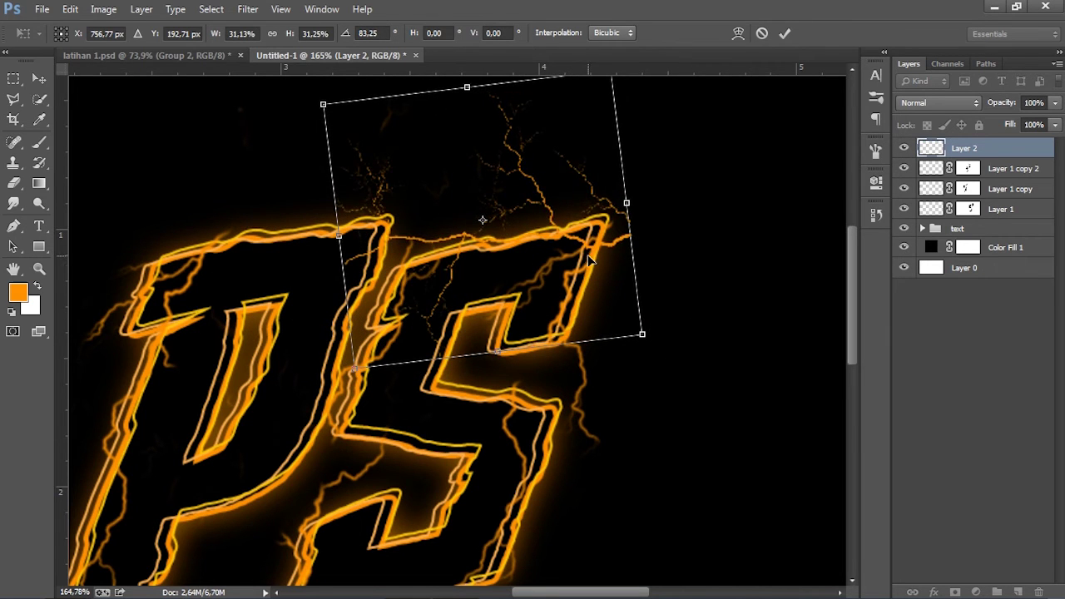
{"action": "left_click_drag", "start_coordinate": [587, 260], "coordinate": [564, 250]}
- Flip the lightning horizontally, then enlarge and rotate it onto the tops of the letters
{"action": "right_click", "coordinate": [563, 249]}
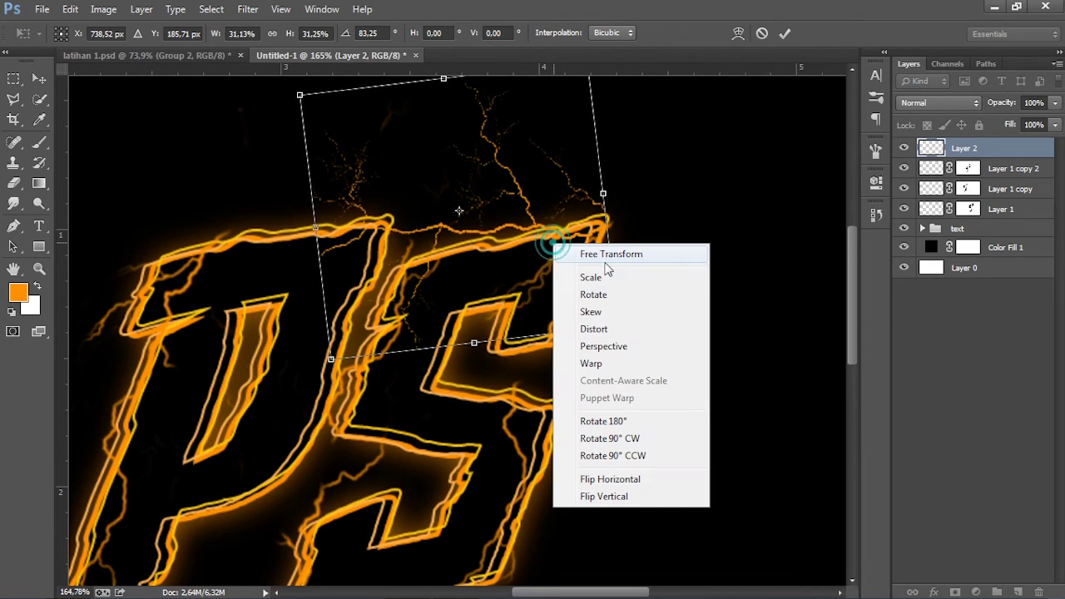
{"action": "left_click", "coordinate": [625, 477]}
{"action": "left_click_drag", "start_coordinate": [514, 264], "coordinate": [541, 278]}
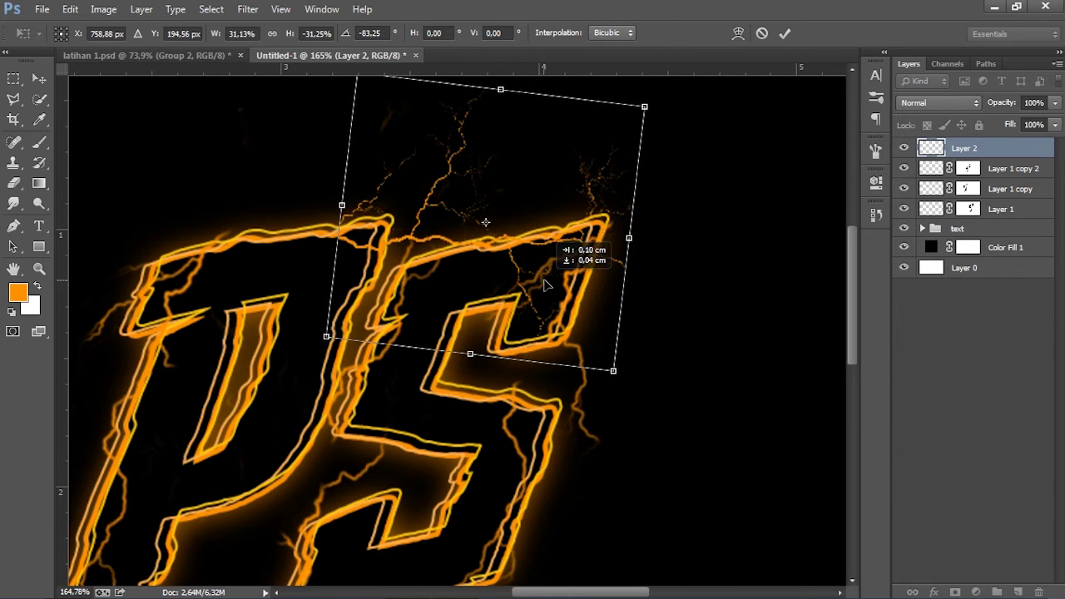
{"action": "left_click_drag", "start_coordinate": [662, 421], "coordinate": [685, 367]}
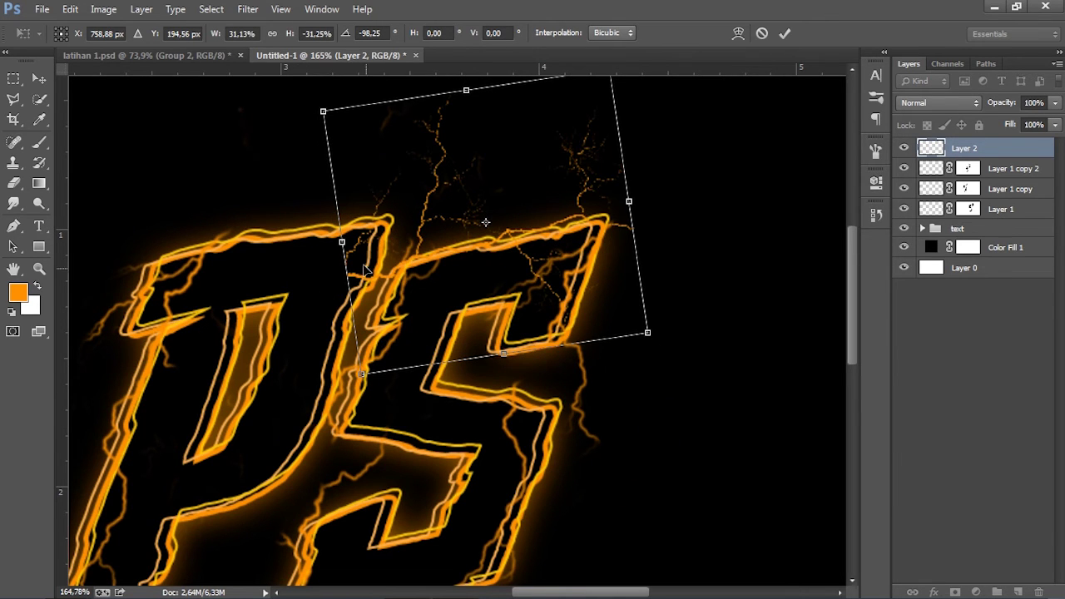
{"action": "left_click_drag", "start_coordinate": [230, 92], "coordinate": [195, 62]}
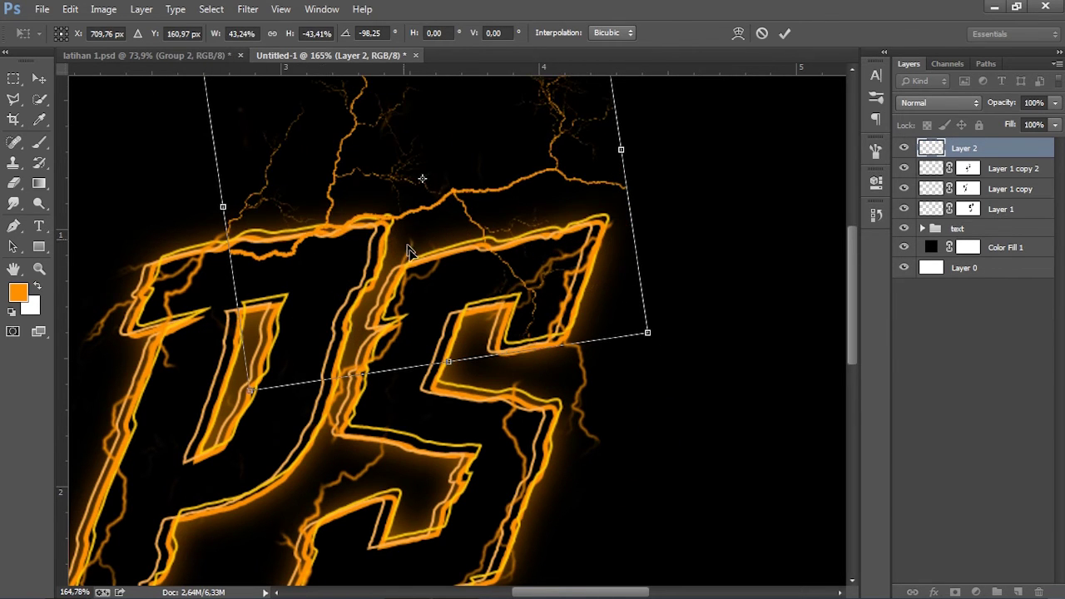
{"action": "mouse_move", "coordinate": [412, 254]}
{"action": "left_mouse_down"}
{"action": "mouse_move", "coordinate": [349, 266]}
{"action": "mouse_move", "coordinate": [364, 277]}
{"action": "left_mouse_up"}
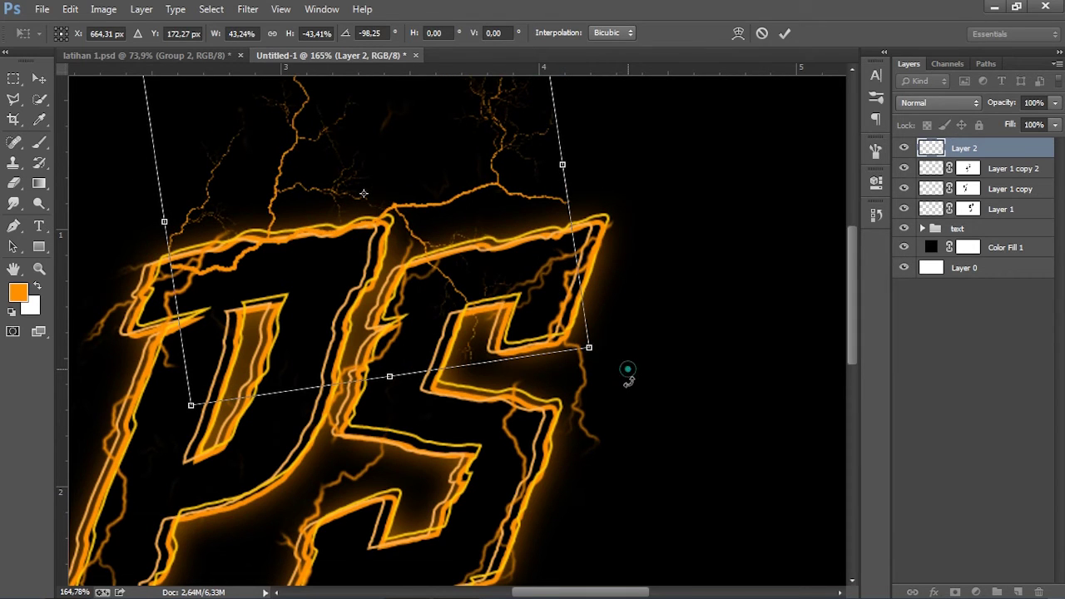
{"action": "left_click_drag", "start_coordinate": [628, 378], "coordinate": [613, 373]}
{"action": "left_click_drag", "start_coordinate": [501, 233], "coordinate": [524, 263]}
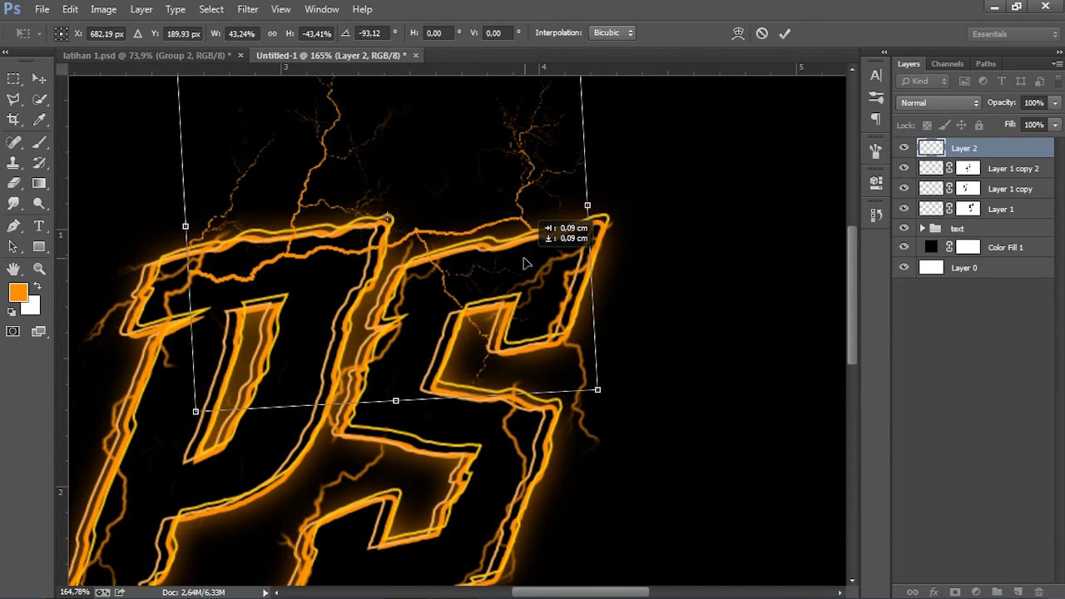
{"action": "left_click_drag", "start_coordinate": [625, 389], "coordinate": [626, 406]}
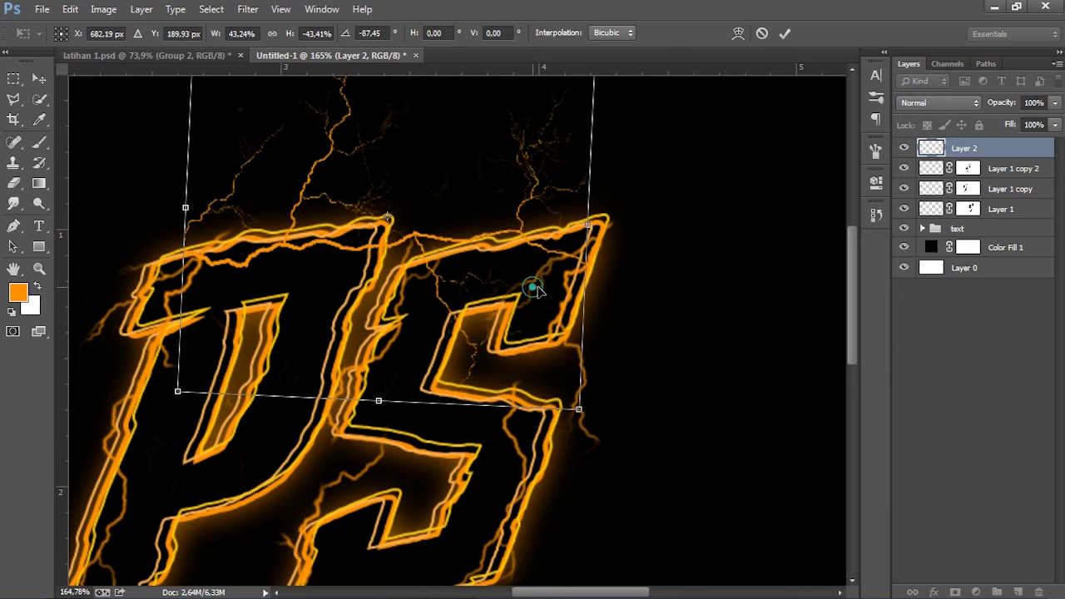
{"action": "left_click_drag", "start_coordinate": [532, 288], "coordinate": [539, 292]}
- Apply the Free Transform to Layer 2's lightning
{"action": "key", "text": "Return"}
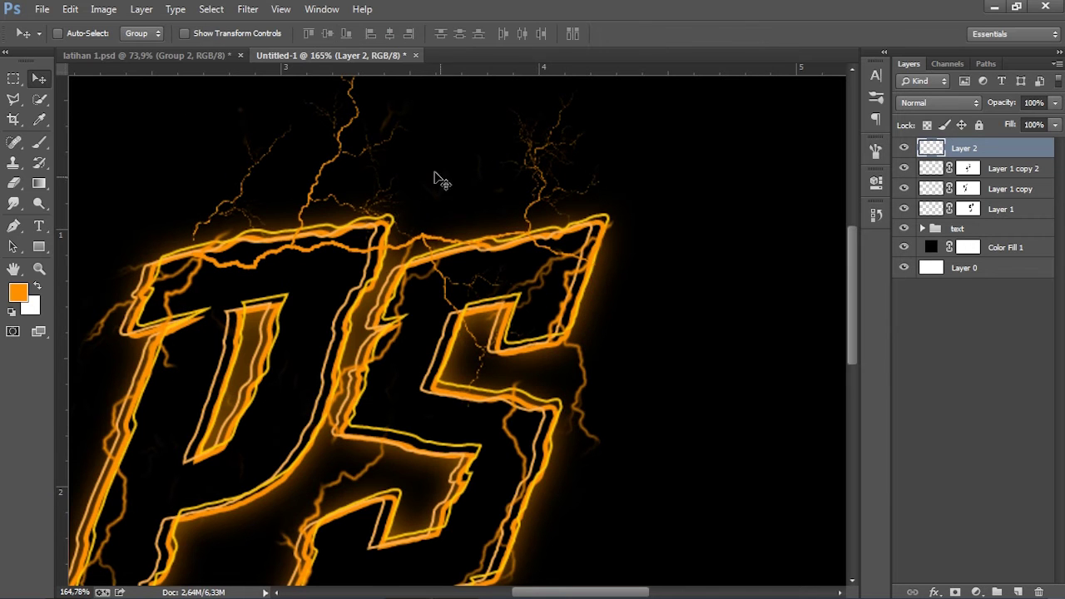
{"action": "scroll", "coordinate": [369, 203], "scroll_direction": "down", "scroll_amount": 2}
{"action": "scroll", "coordinate": [391, 204], "scroll_direction": "up", "scroll_amount": 1}
{"action": "scroll", "coordinate": [416, 207], "scroll_direction": "up", "scroll_amount": 1}
{"action": "scroll", "coordinate": [416, 207], "scroll_direction": "down", "scroll_amount": 2}
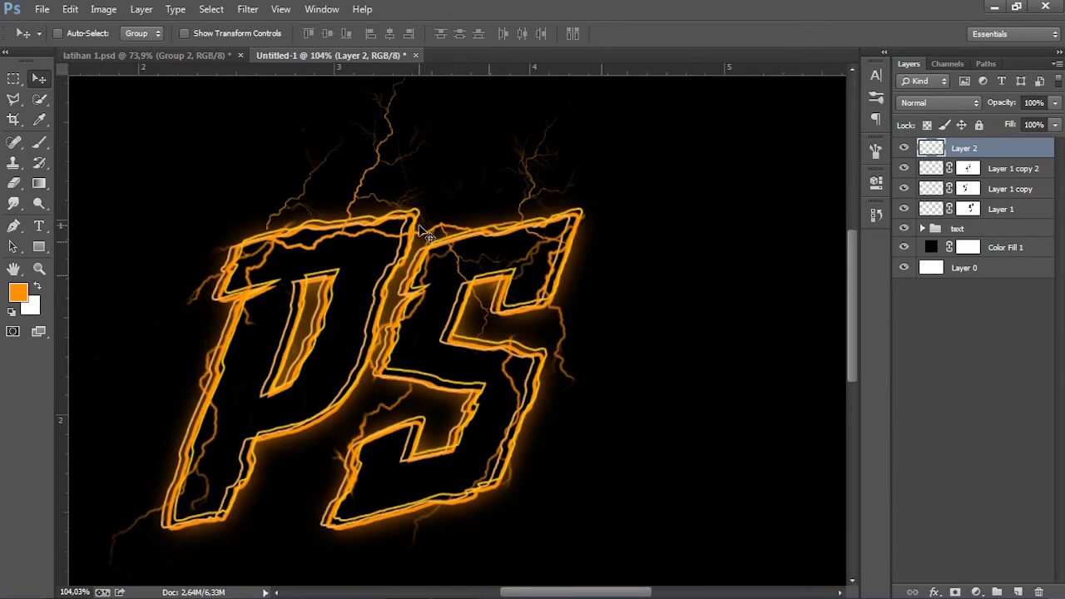
{"action": "scroll", "coordinate": [420, 216], "scroll_direction": "up", "scroll_amount": 1}
{"action": "scroll", "coordinate": [433, 224], "scroll_direction": "up", "scroll_amount": 1}
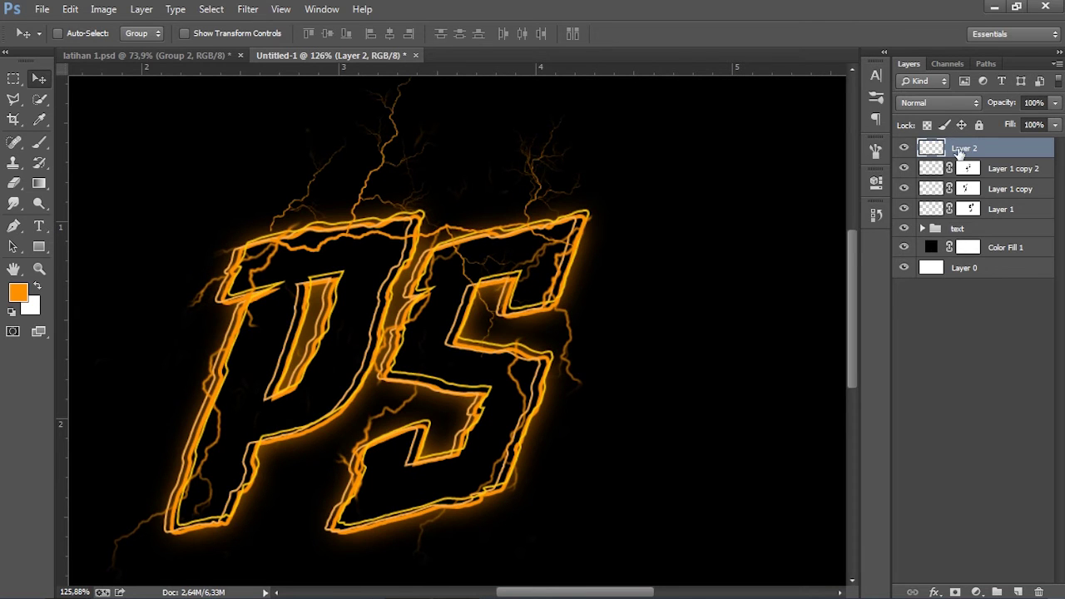
- Duplicate Layer 2 as Layer 2 copy and move it down over the letters
{"action": "right_click", "coordinate": [965, 149]}
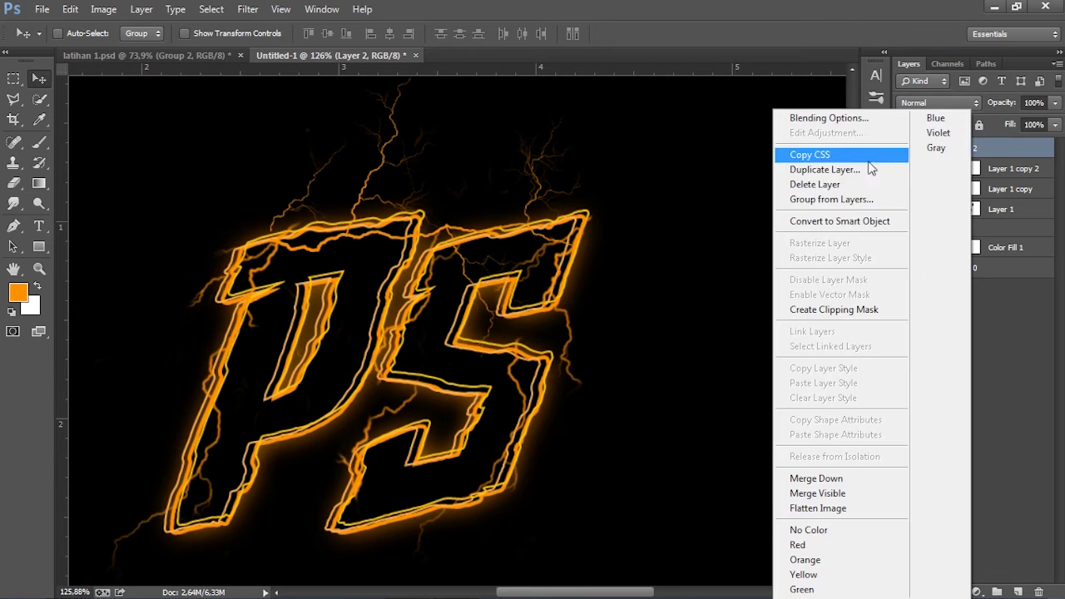
{"action": "left_click", "coordinate": [815, 184]}
{"action": "left_click", "coordinate": [574, 235]}
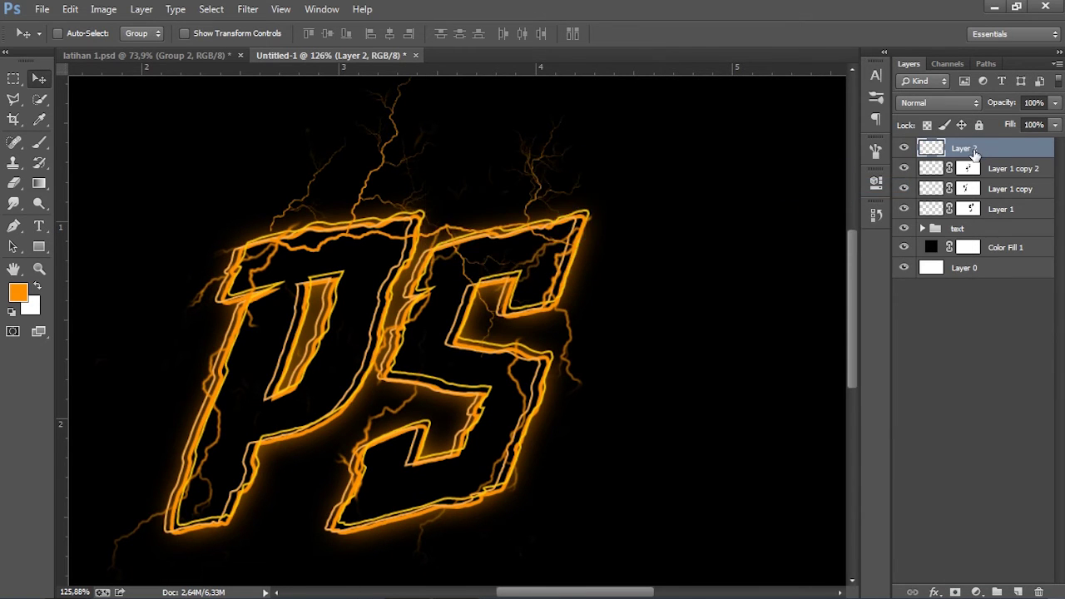
{"action": "right_click", "coordinate": [974, 152]}
{"action": "left_click", "coordinate": [858, 169]}
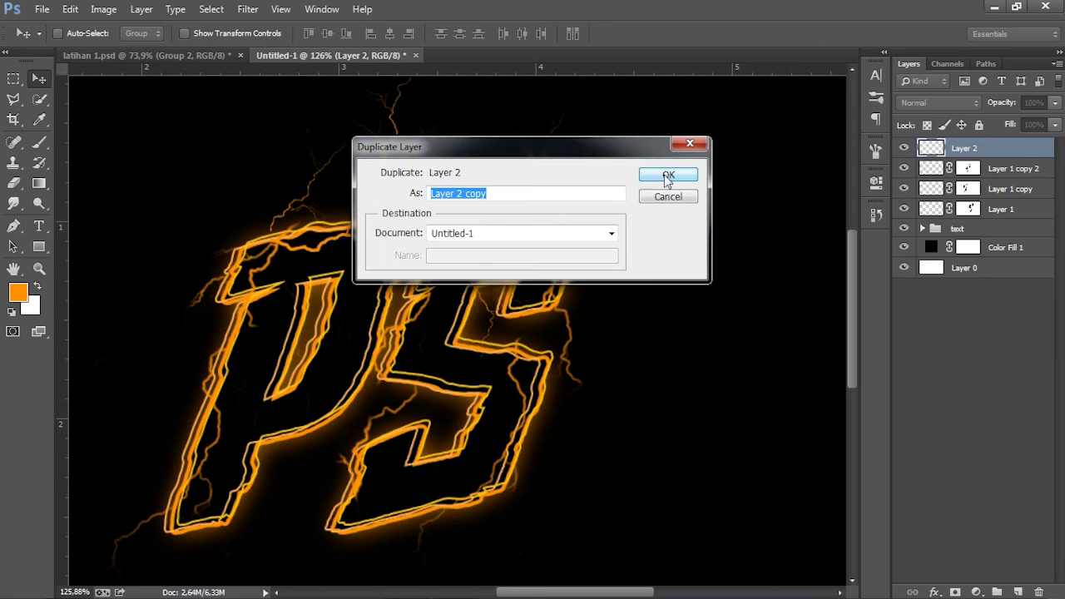
{"action": "left_click", "coordinate": [666, 174]}
{"action": "mouse_move", "coordinate": [492, 209]}
{"action": "left_mouse_down"}
{"action": "mouse_move", "coordinate": [408, 416]}
{"action": "mouse_move", "coordinate": [401, 409]}
{"action": "left_mouse_up"}
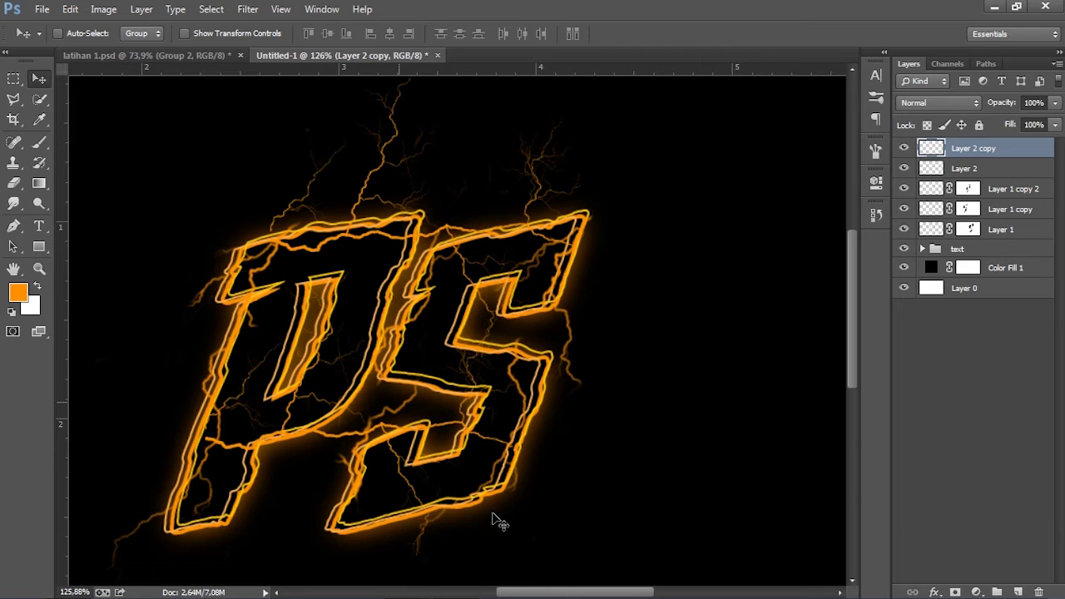
{"action": "key", "text": "ctrl+t"}
- Rotate the copied lightning about -29° over the P and switch to Warp mode
{"action": "left_click_drag", "start_coordinate": [568, 521], "coordinate": [583, 391]}
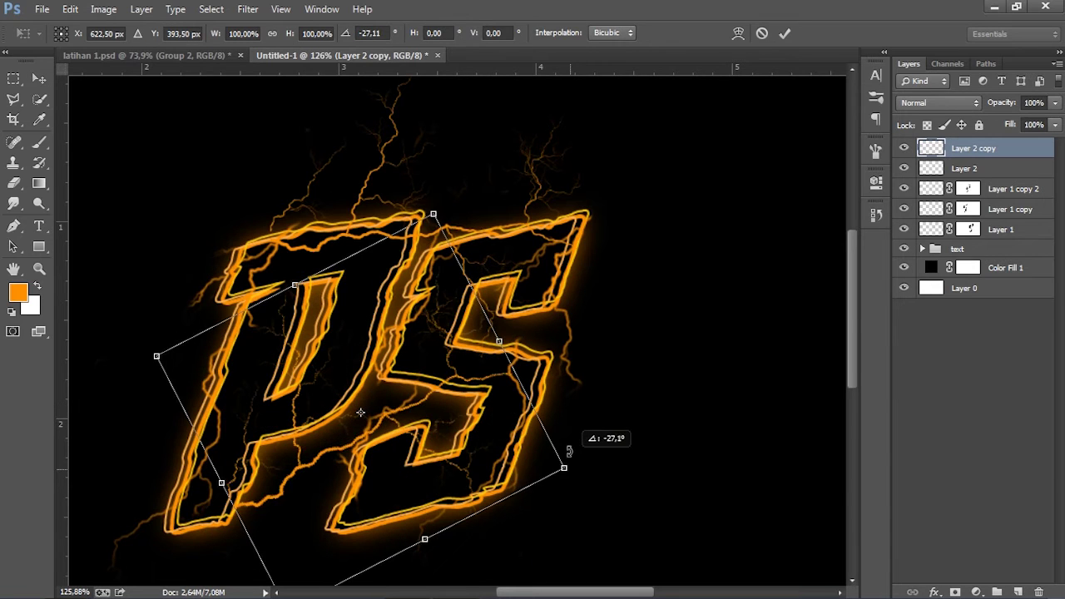
{"action": "left_click_drag", "start_coordinate": [388, 422], "coordinate": [357, 410]}
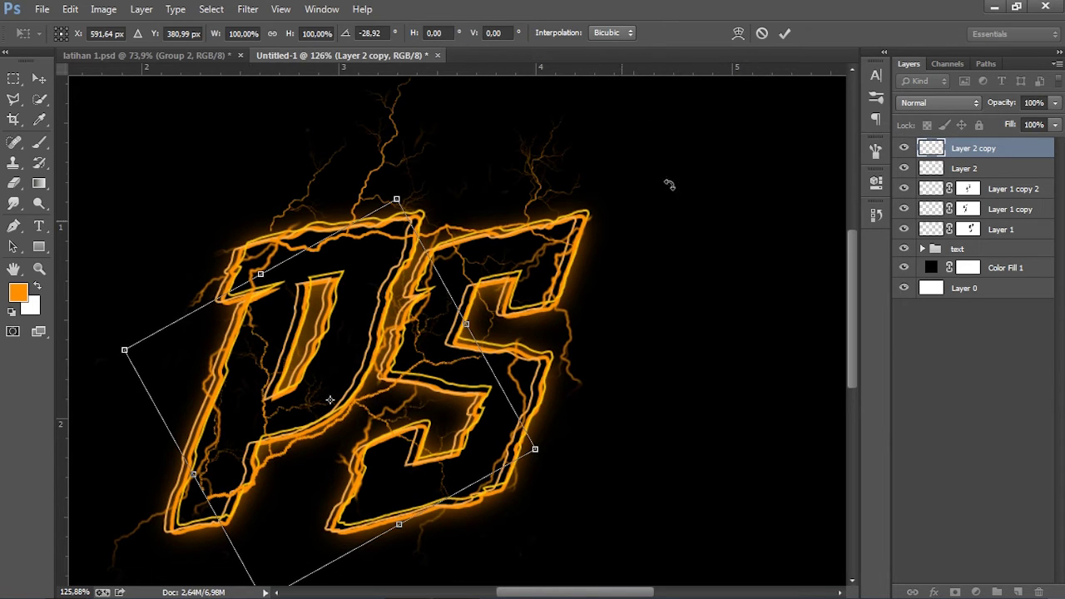
{"action": "left_click", "coordinate": [737, 33]}
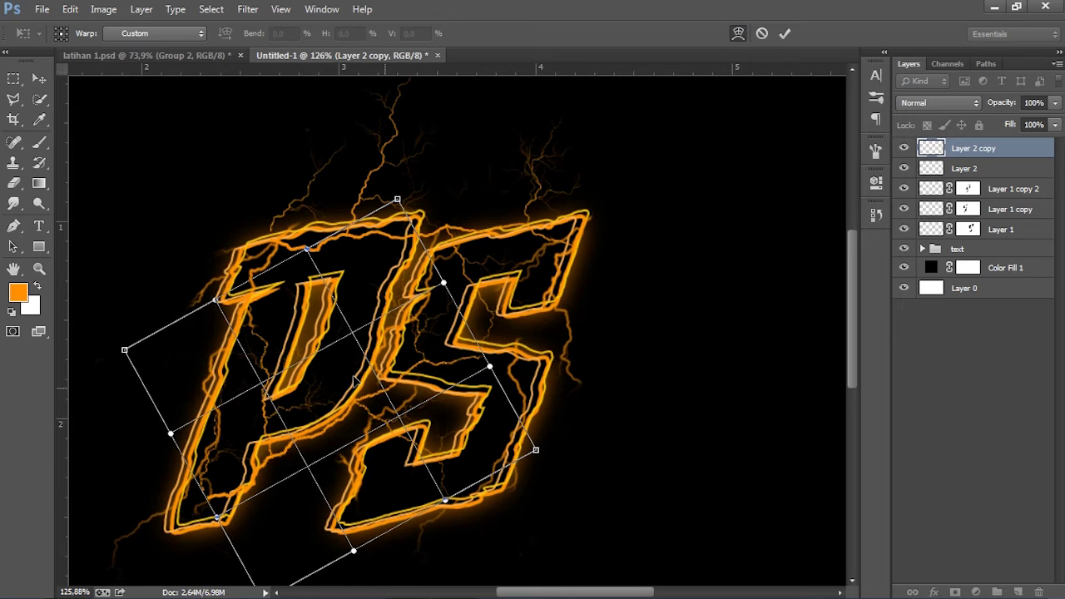
{"action": "scroll", "coordinate": [207, 478], "scroll_direction": "down", "scroll_amount": 1}
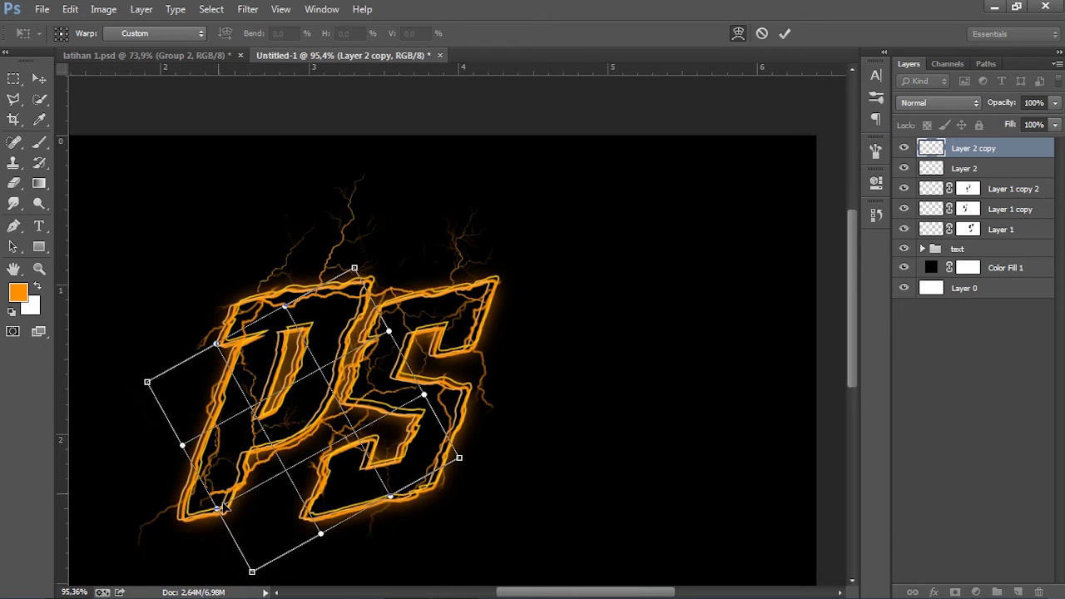
{"action": "scroll", "coordinate": [216, 500], "scroll_direction": "down", "scroll_amount": 1}
{"action": "scroll", "coordinate": [252, 574], "scroll_direction": "down", "scroll_amount": 2}
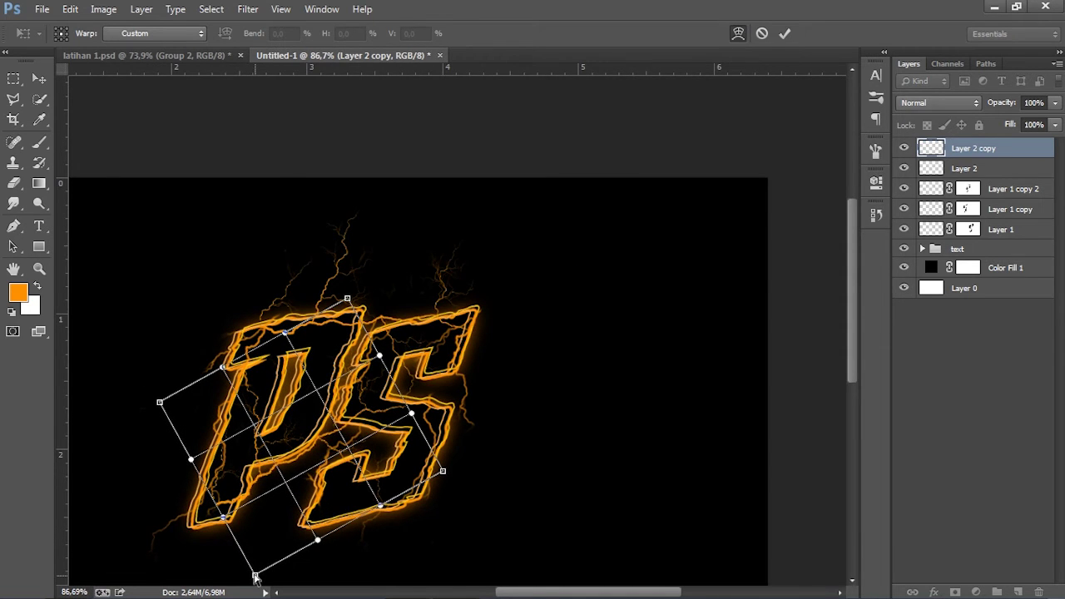
- Warp the lightning's corners and handles so it curves around the letters, then commit
{"action": "left_click_drag", "start_coordinate": [256, 576], "coordinate": [213, 494]}
{"action": "scroll", "coordinate": [276, 474], "scroll_direction": "up", "scroll_amount": 5}
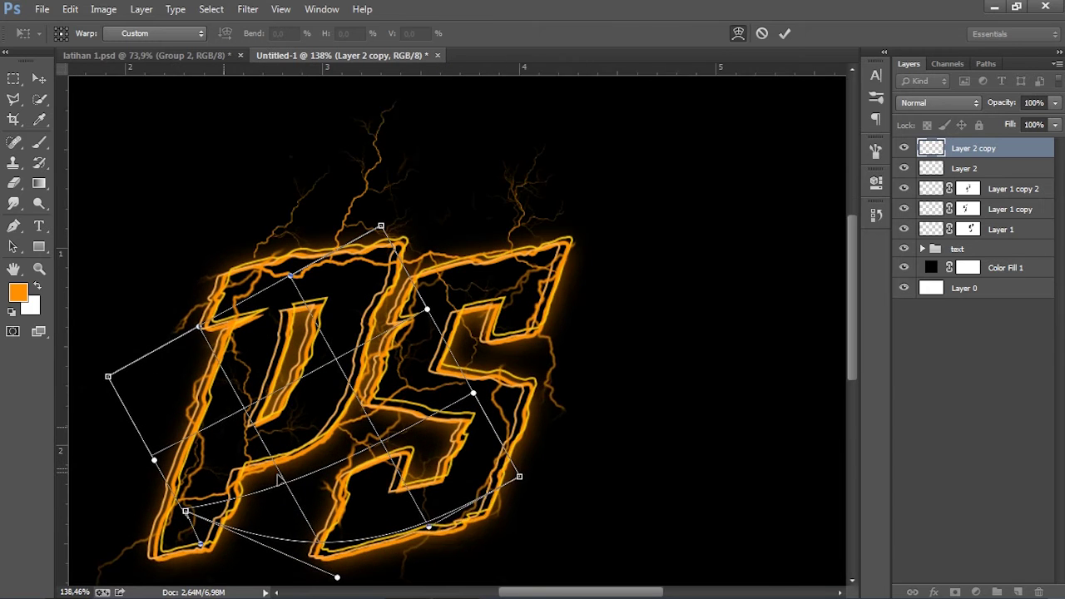
{"action": "scroll", "coordinate": [278, 480], "scroll_direction": "up", "scroll_amount": 2}
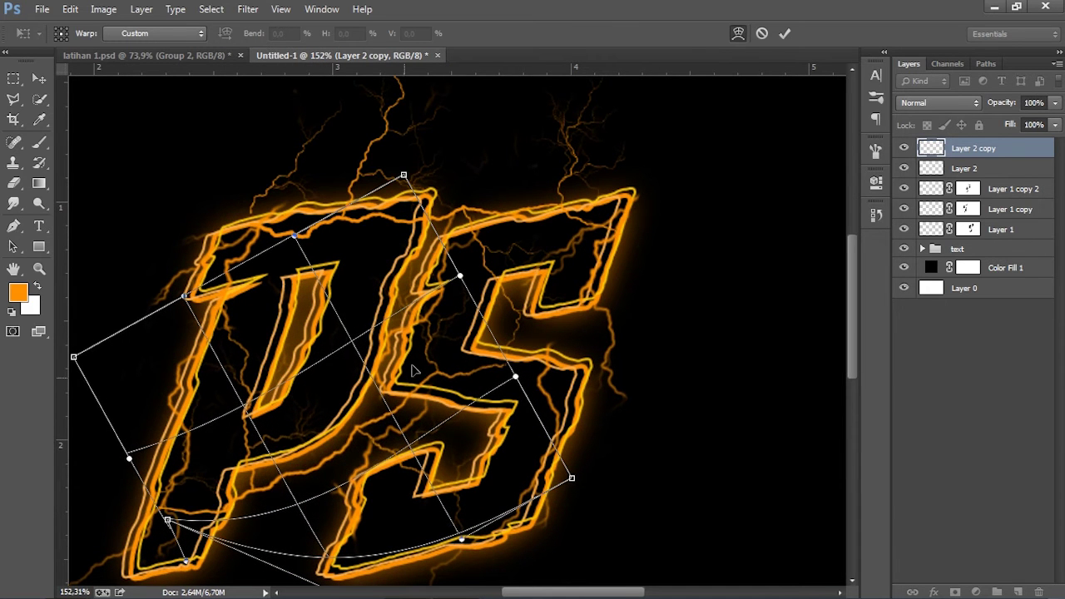
{"action": "left_click_drag", "start_coordinate": [431, 247], "coordinate": [524, 381]}
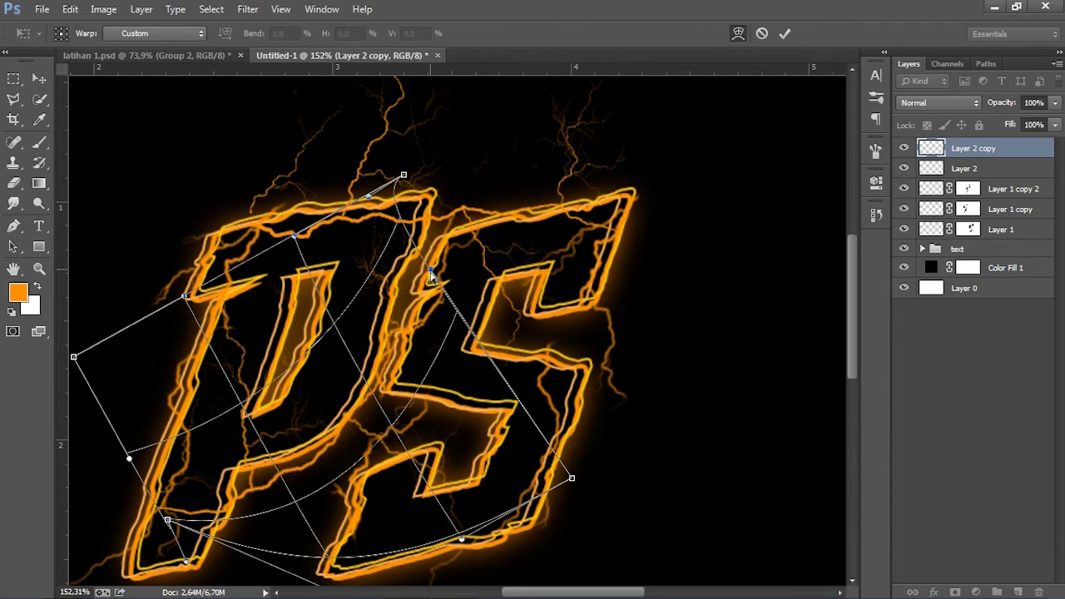
{"action": "mouse_move", "coordinate": [371, 277]}
{"action": "left_mouse_down"}
{"action": "mouse_move", "coordinate": [363, 428]}
{"action": "mouse_move", "coordinate": [248, 412]}
{"action": "left_mouse_up"}
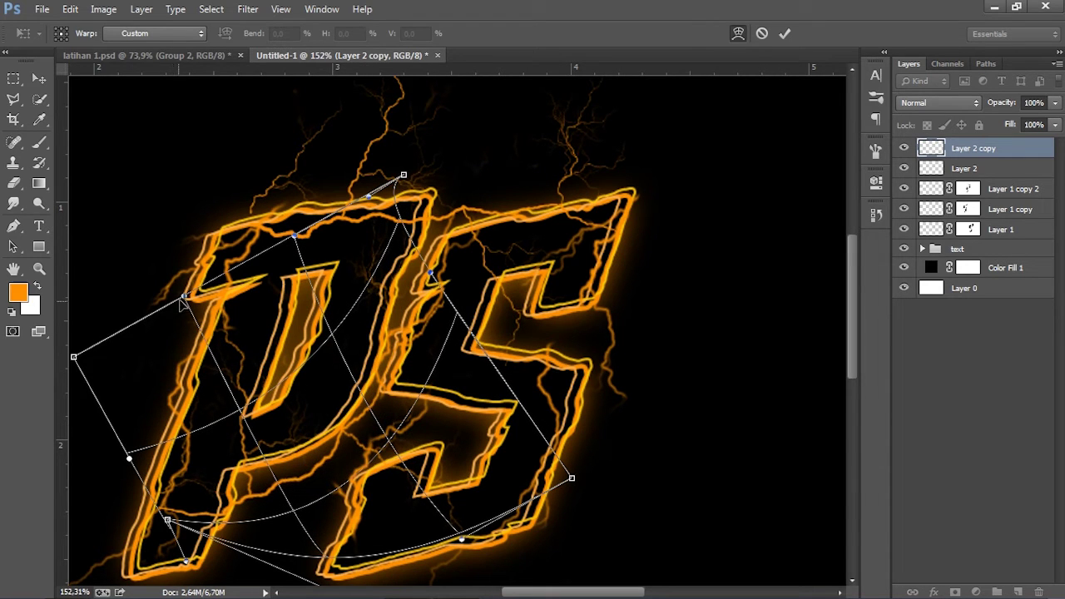
{"action": "left_click_drag", "start_coordinate": [184, 287], "coordinate": [185, 276]}
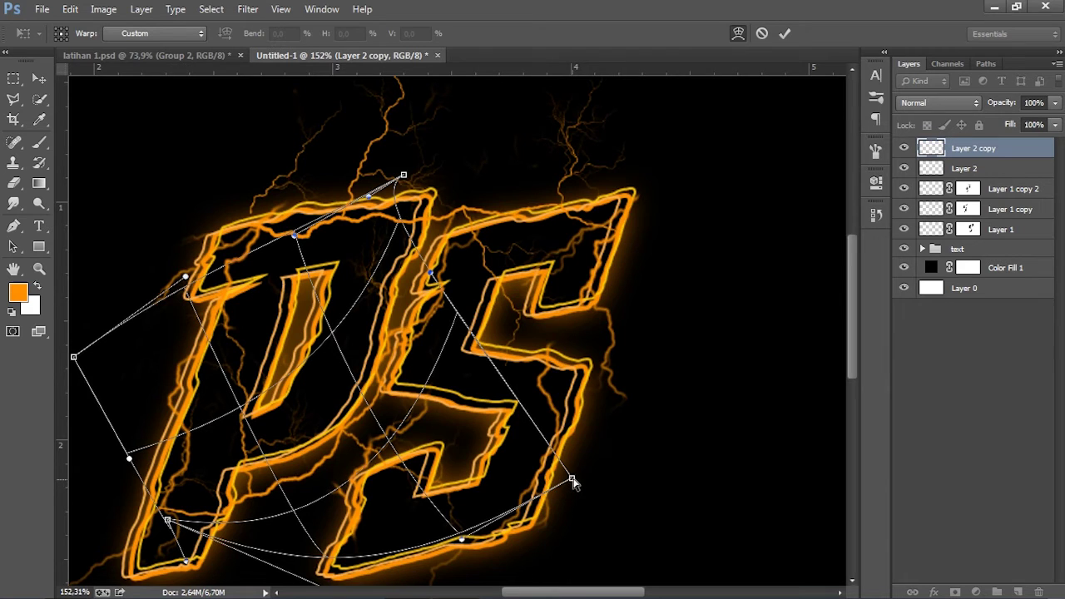
{"action": "left_click_drag", "start_coordinate": [572, 480], "coordinate": [536, 426]}
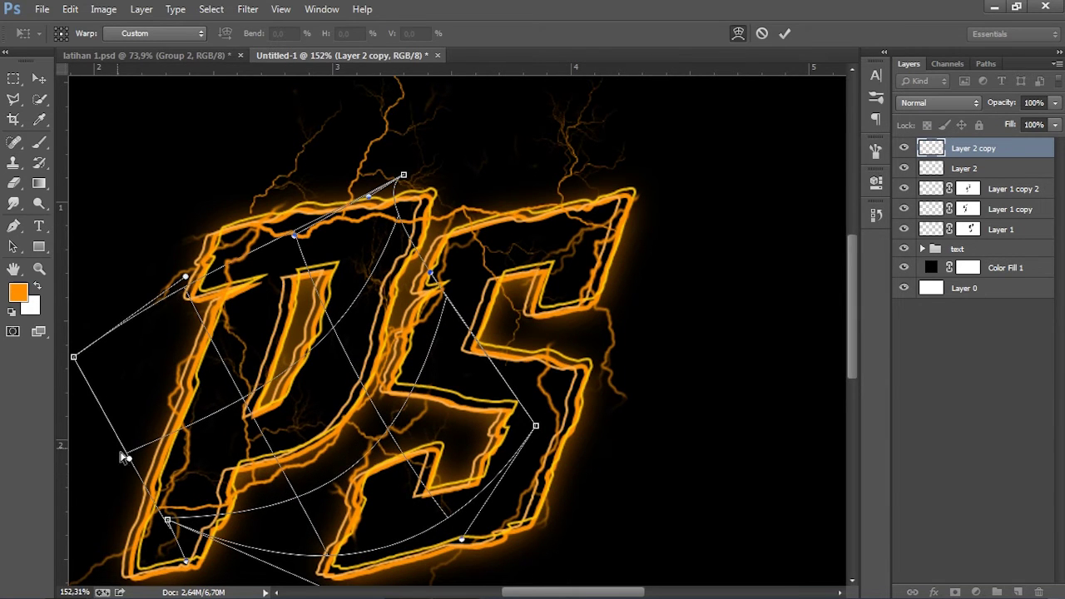
{"action": "left_click_drag", "start_coordinate": [132, 450], "coordinate": [159, 395]}
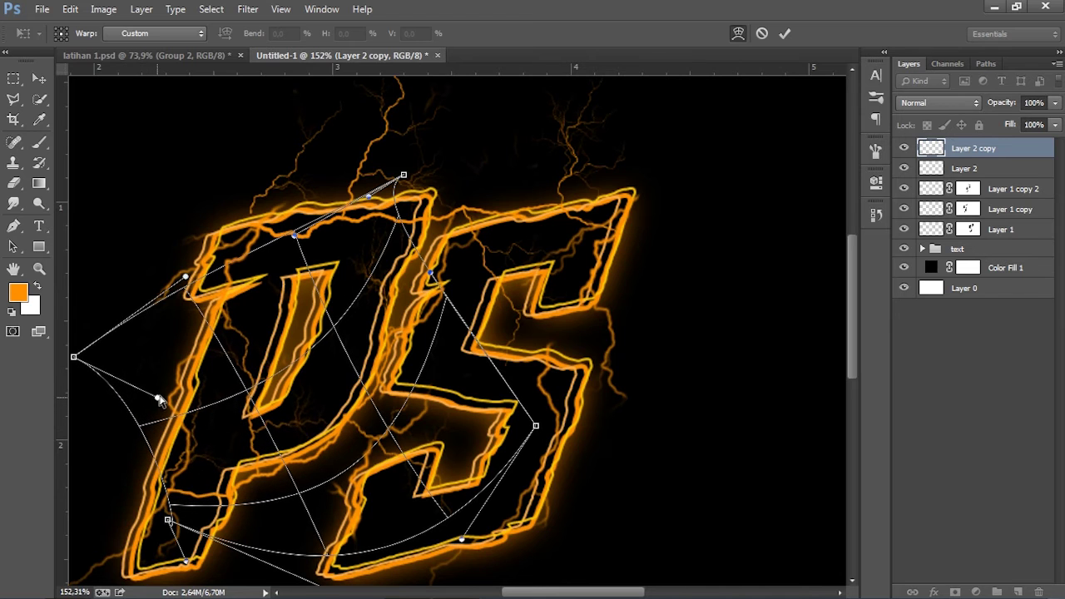
{"action": "scroll", "coordinate": [223, 360], "scroll_direction": "down", "scroll_amount": 1}
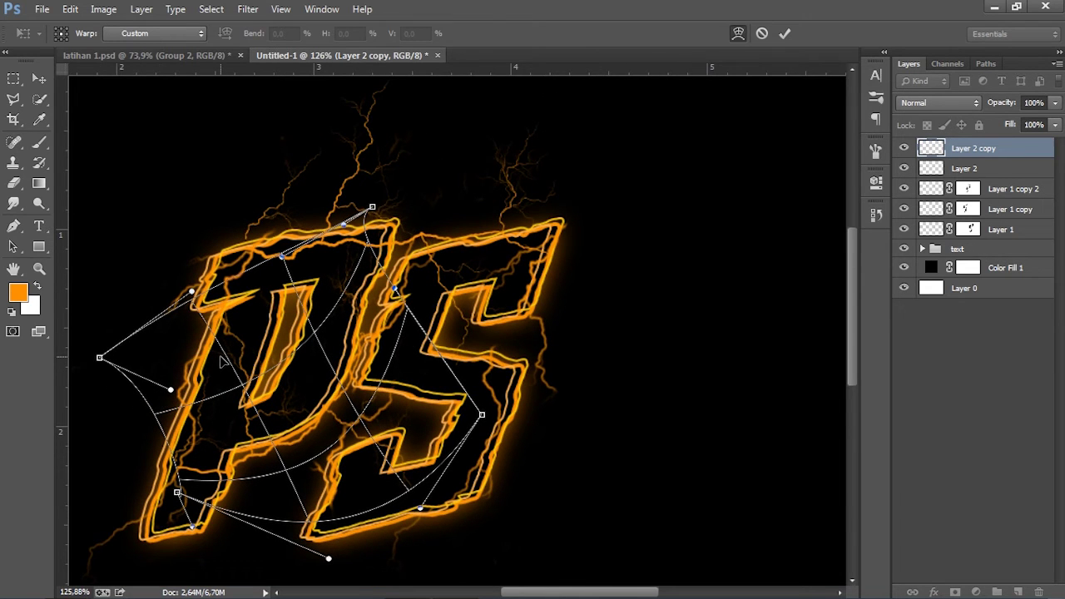
{"action": "key", "text": "Return"}
{"action": "scroll", "coordinate": [155, 340], "scroll_direction": "down", "scroll_amount": 2}
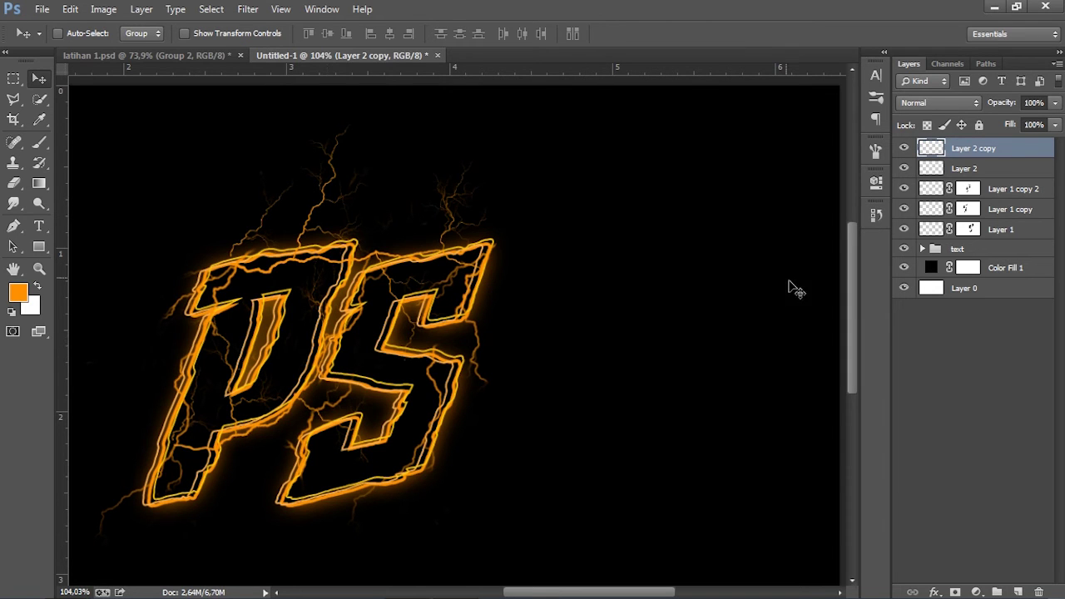
- Hide the Layer 2 copy lightning and make Layer 2 the active layer
{"action": "left_click", "coordinate": [982, 170]}
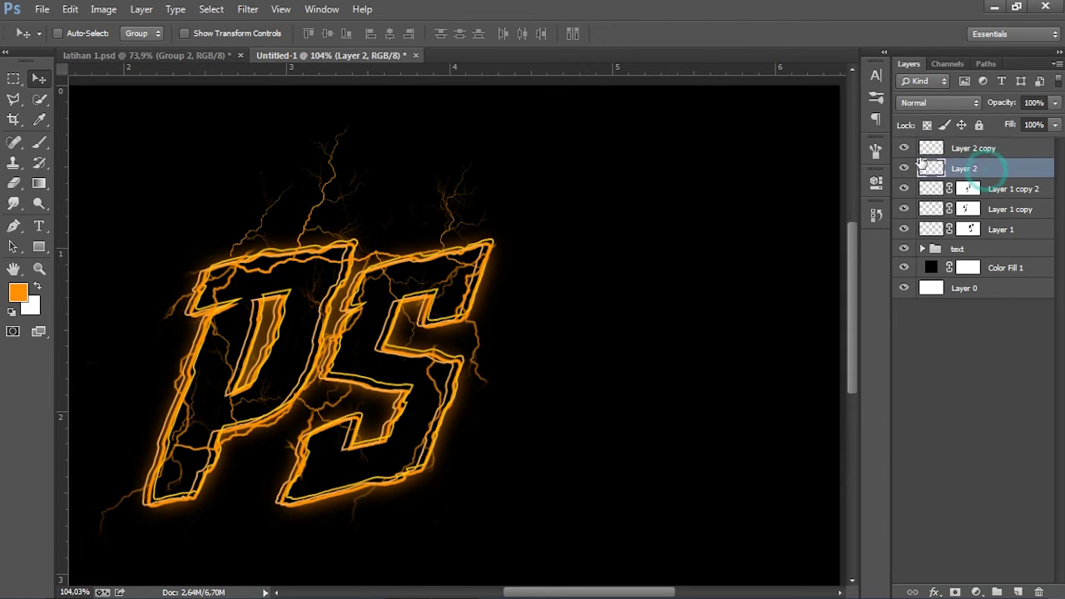
{"action": "left_click", "coordinate": [907, 149]}
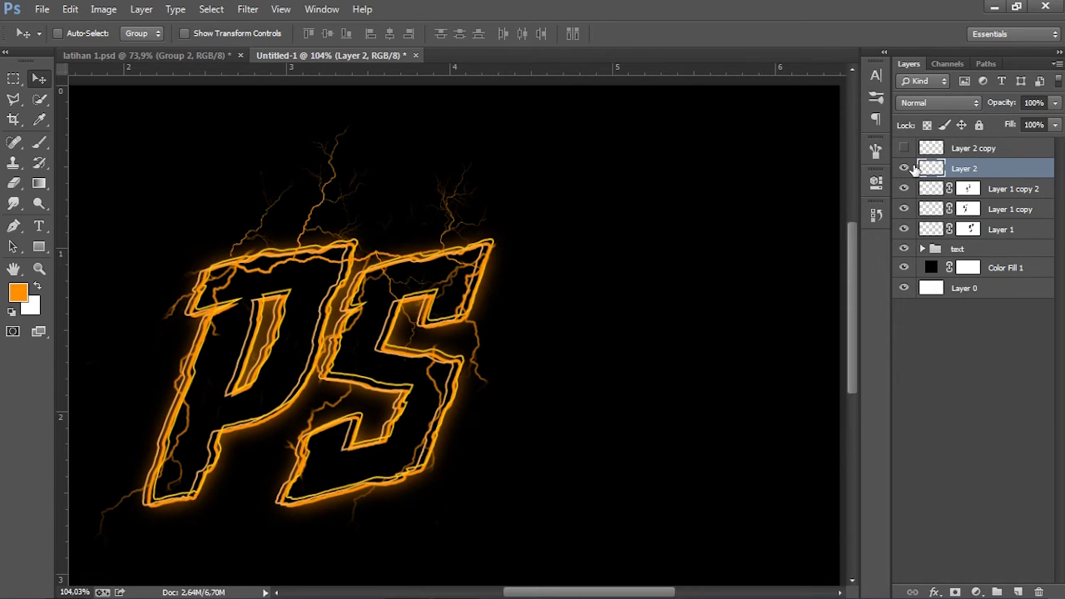
- Add a layer mask to Layer 2 and set up a black, 90 px round brush
{"action": "left_click", "coordinate": [954, 592]}
{"action": "key", "text": "d"}
{"action": "scroll", "coordinate": [241, 279], "scroll_direction": "up", "scroll_amount": 5}
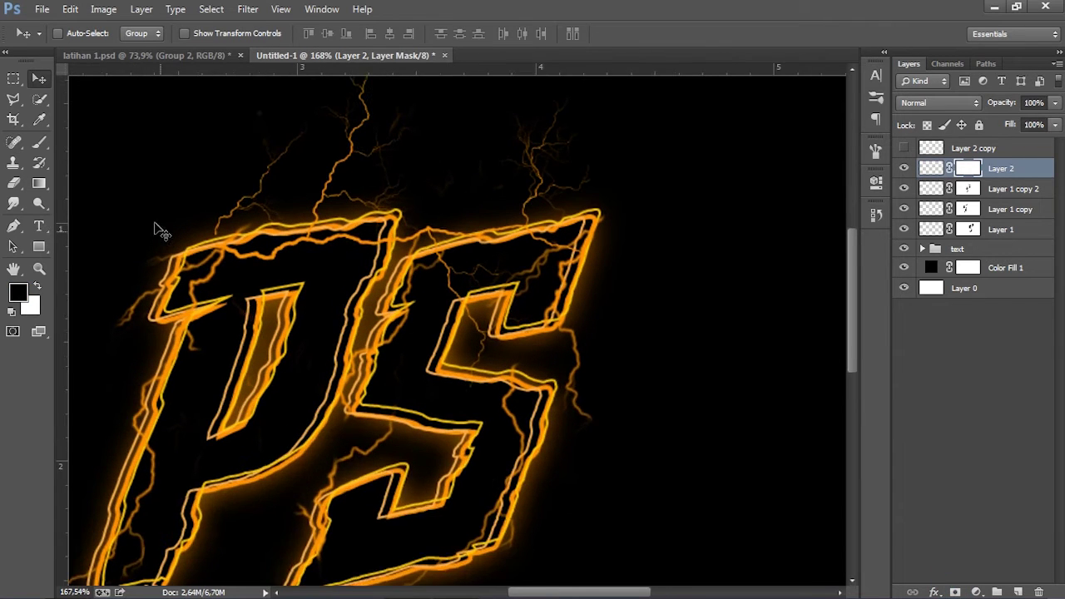
{"action": "left_click", "coordinate": [39, 141]}
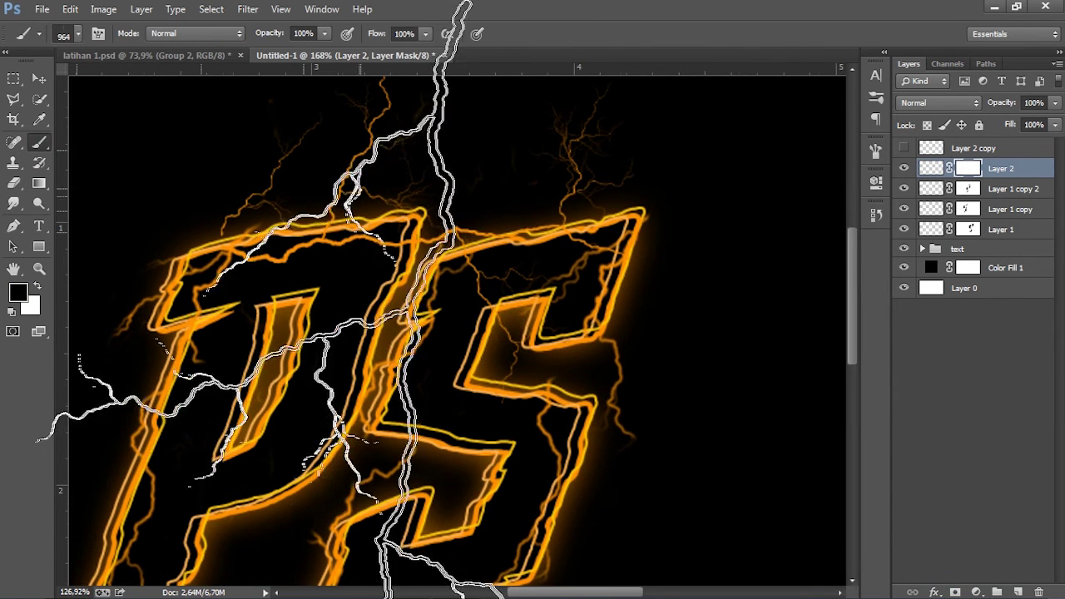
{"action": "right_click", "coordinate": [407, 186]}
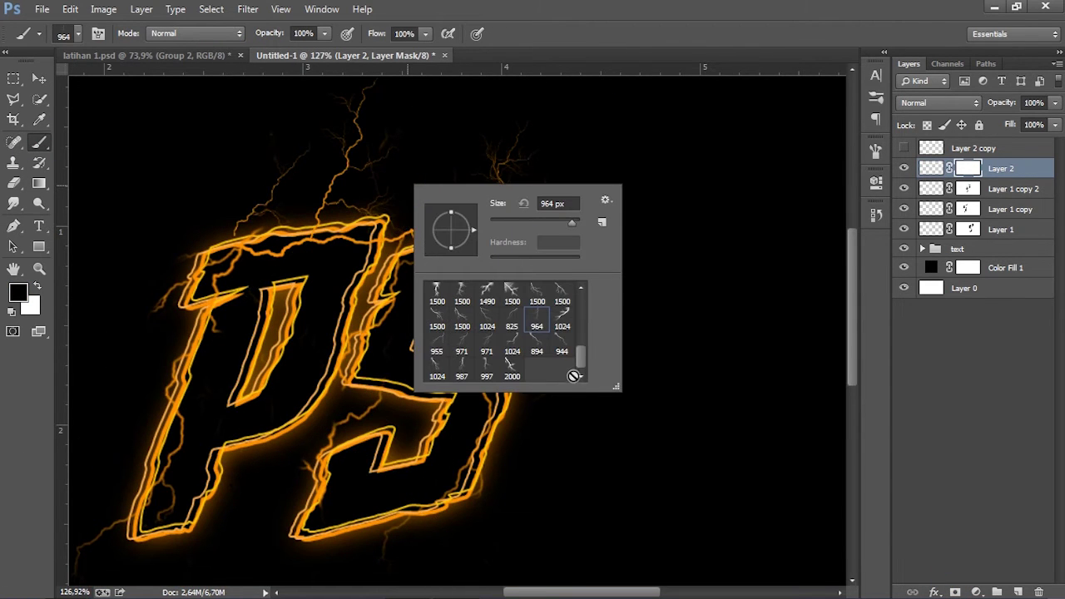
{"action": "scroll", "coordinate": [573, 375], "scroll_direction": "up", "scroll_amount": 10}
{"action": "left_click_drag", "start_coordinate": [581, 321], "coordinate": [580, 335]}
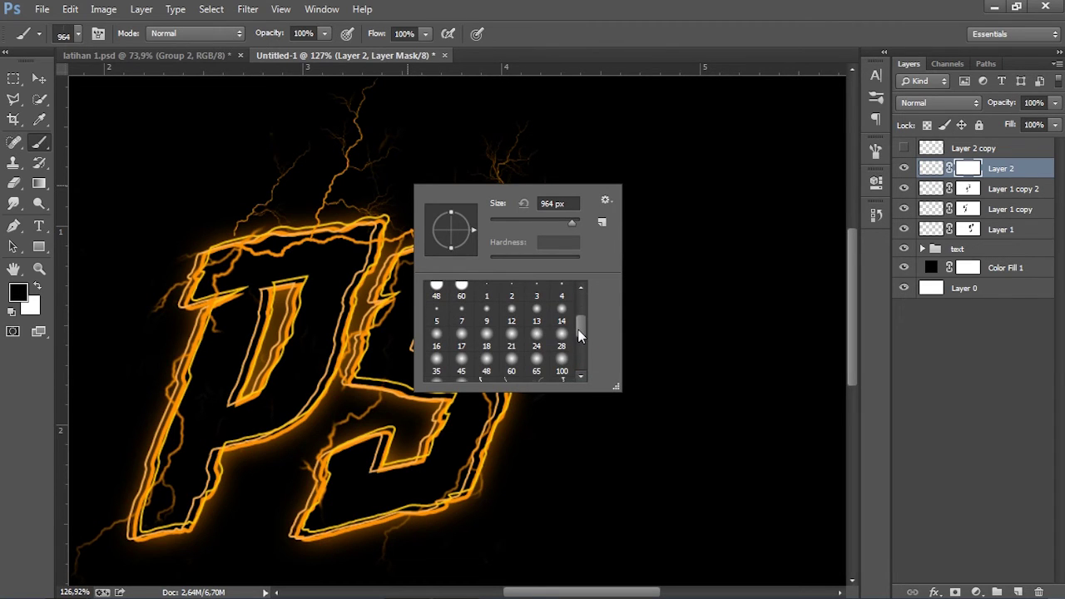
{"action": "double_click", "coordinate": [536, 337]}
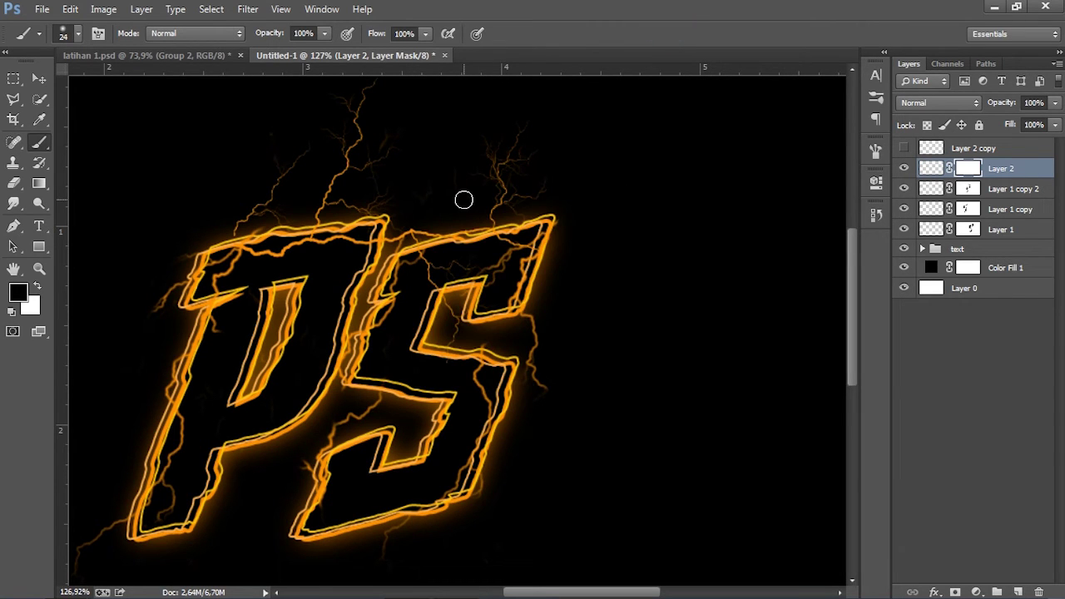
{"action": "key", "text": "bracketright"}
{"action": "key", "text": "bracketright"}
{"action": "key", "text": "bracketright"}
{"action": "key", "text": "bracketright"}
{"action": "key", "text": "bracketright"}
{"action": "key", "text": "bracketright"}
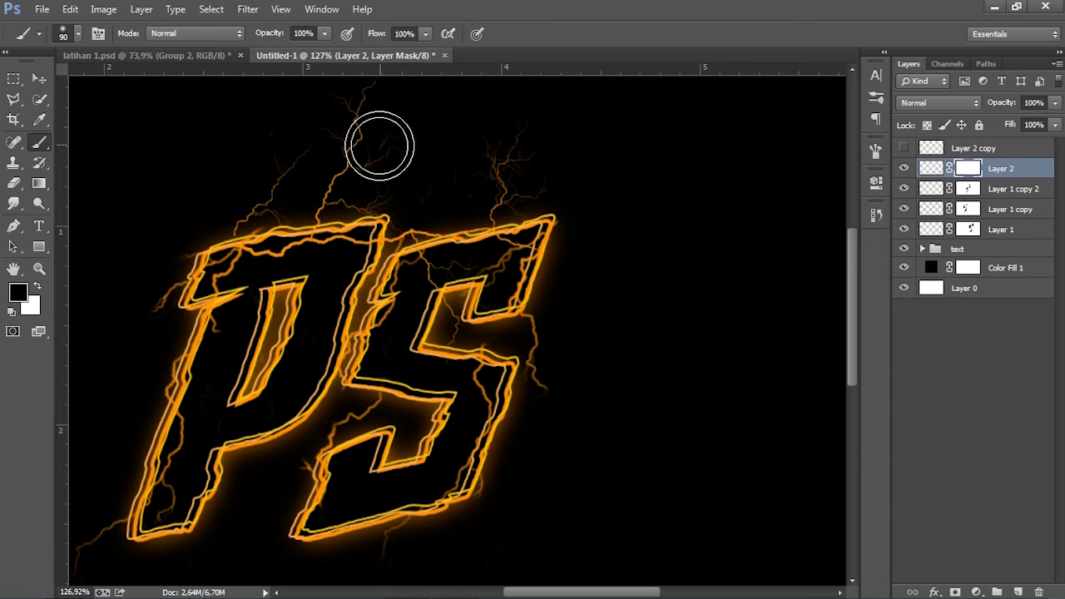
{"action": "scroll", "coordinate": [371, 140], "scroll_direction": "down", "scroll_amount": 1}
{"action": "scroll", "coordinate": [370, 124], "scroll_direction": "up", "scroll_amount": 1}
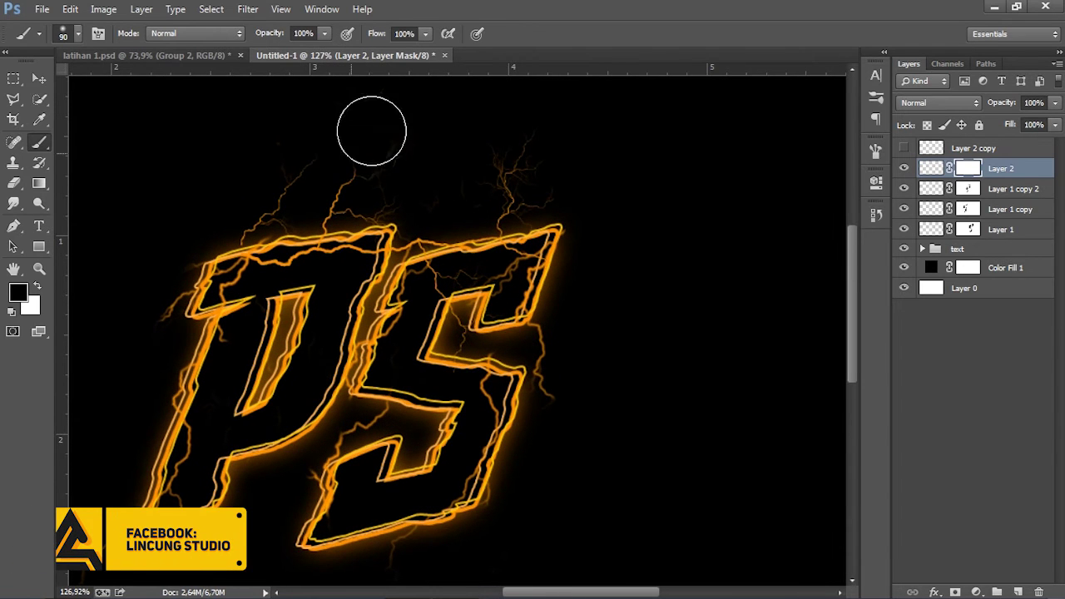
- Mask out stray lightning strands around the S, left of the P and above the letters
{"action": "mouse_move", "coordinate": [573, 204]}
{"action": "left_mouse_down"}
{"action": "mouse_move", "coordinate": [524, 205]}
{"action": "mouse_move", "coordinate": [452, 182]}
{"action": "mouse_move", "coordinate": [321, 178]}
{"action": "left_mouse_up"}
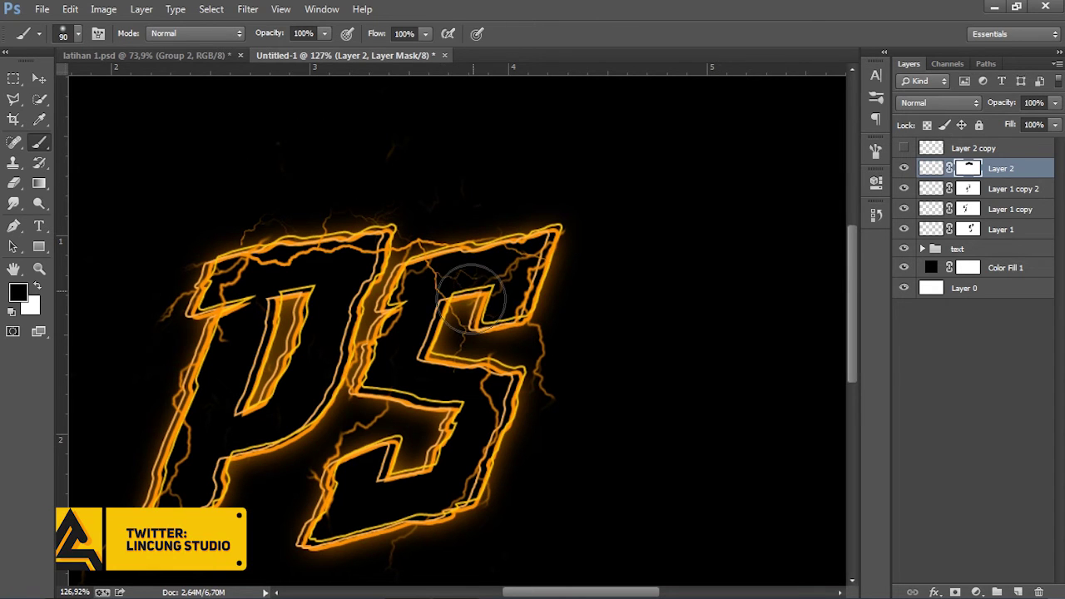
{"action": "left_click_drag", "start_coordinate": [470, 299], "coordinate": [366, 321]}
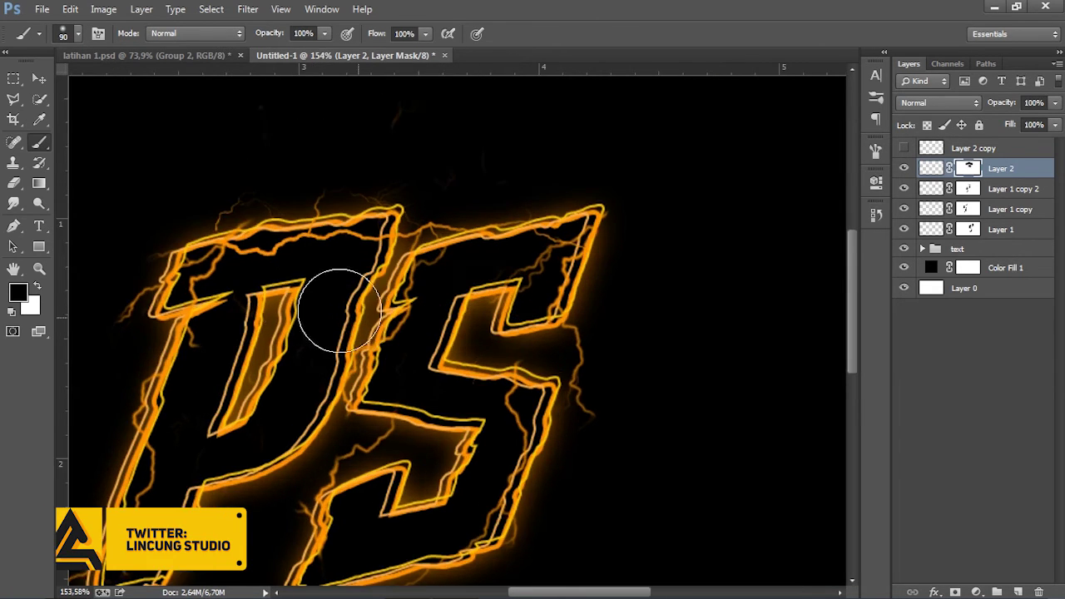
{"action": "scroll", "coordinate": [366, 316], "scroll_direction": "up", "scroll_amount": 2}
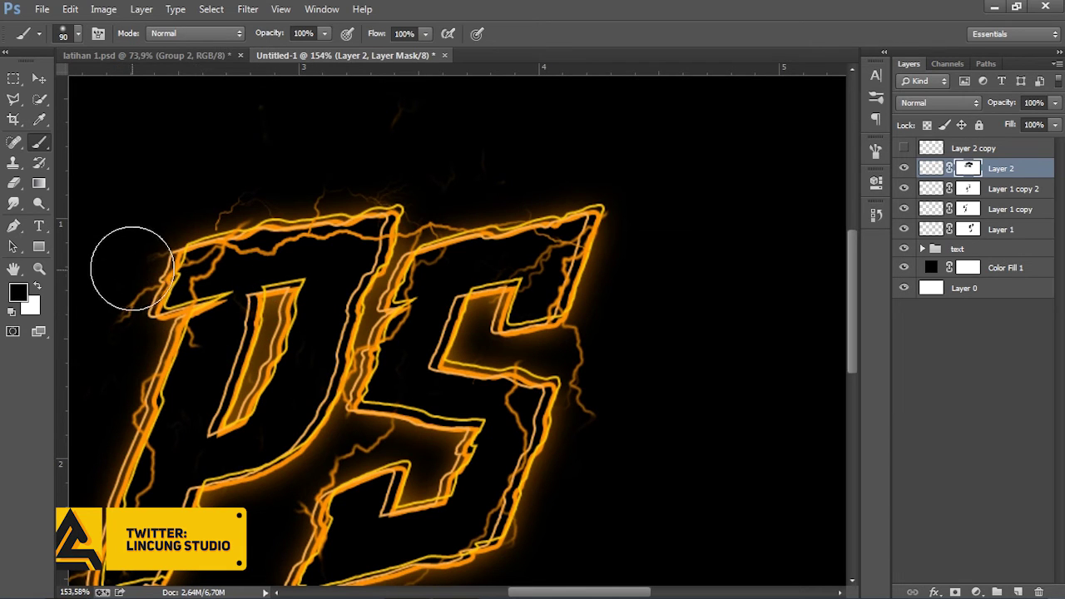
{"action": "left_click", "coordinate": [194, 195]}
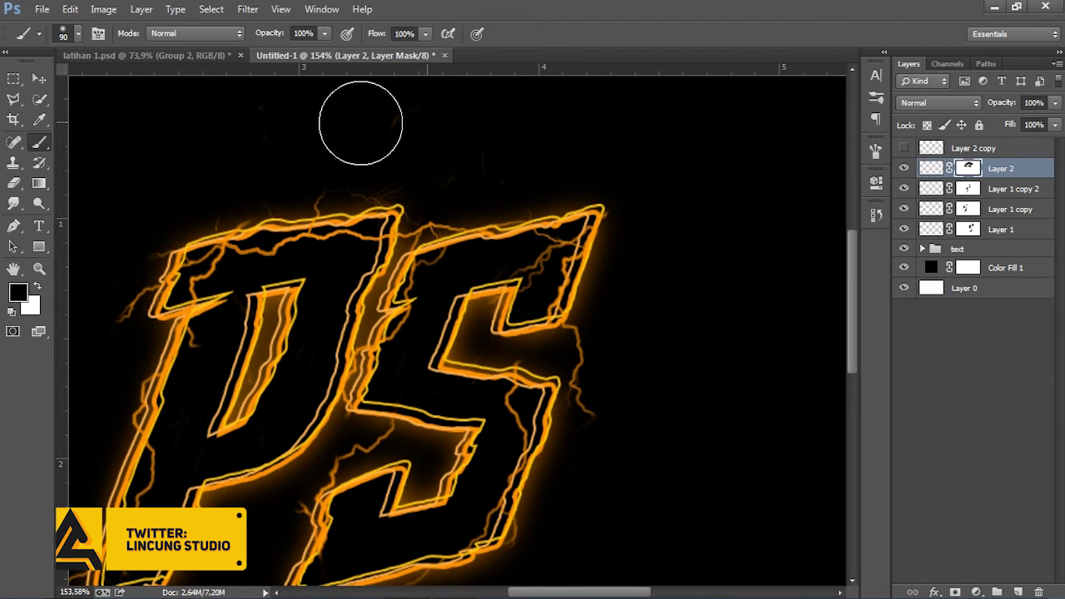
{"action": "left_click", "coordinate": [339, 156]}
{"action": "scroll", "coordinate": [453, 141], "scroll_direction": "down", "scroll_amount": 1}
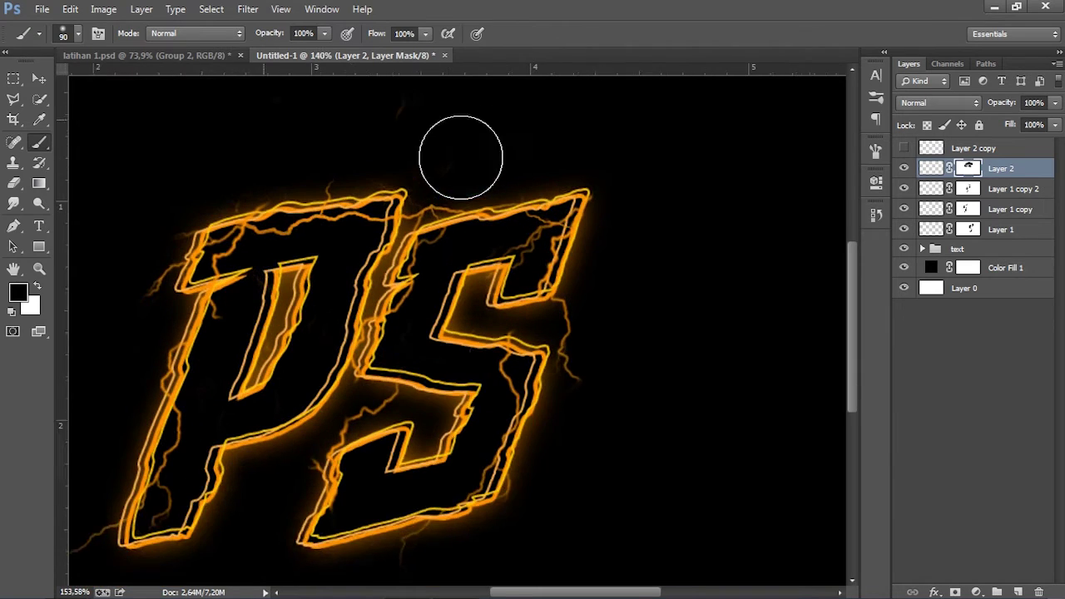
{"action": "scroll", "coordinate": [445, 135], "scroll_direction": "down", "scroll_amount": 1}
{"action": "scroll", "coordinate": [424, 136], "scroll_direction": "down", "scroll_amount": 1}
{"action": "scroll", "coordinate": [424, 136], "scroll_direction": "down", "scroll_amount": 2}
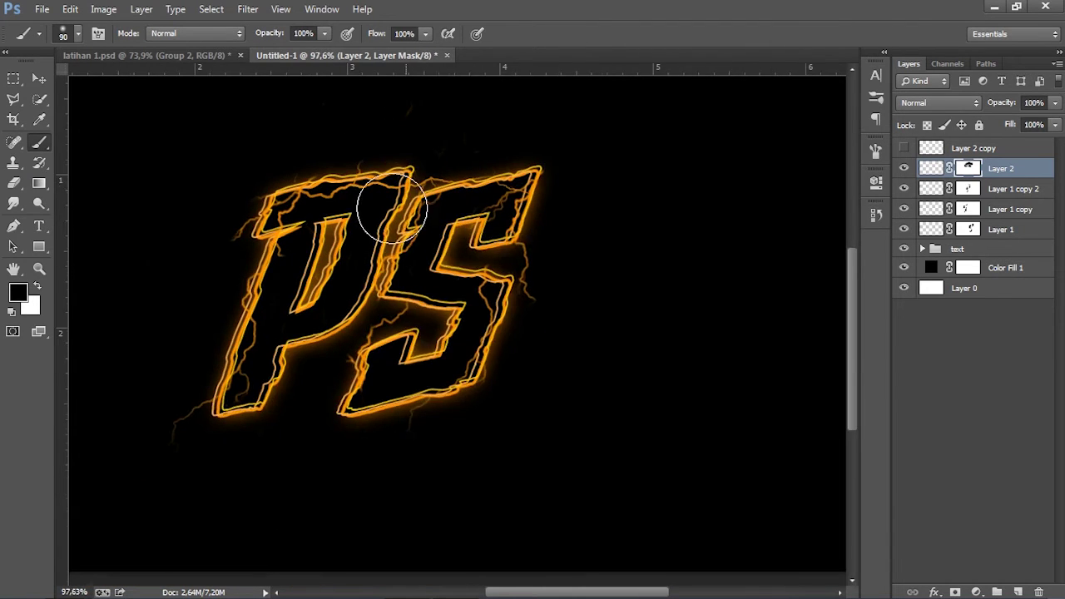
{"action": "scroll", "coordinate": [370, 158], "scroll_direction": "up", "scroll_amount": 4}
{"action": "left_click", "coordinate": [40, 78]}
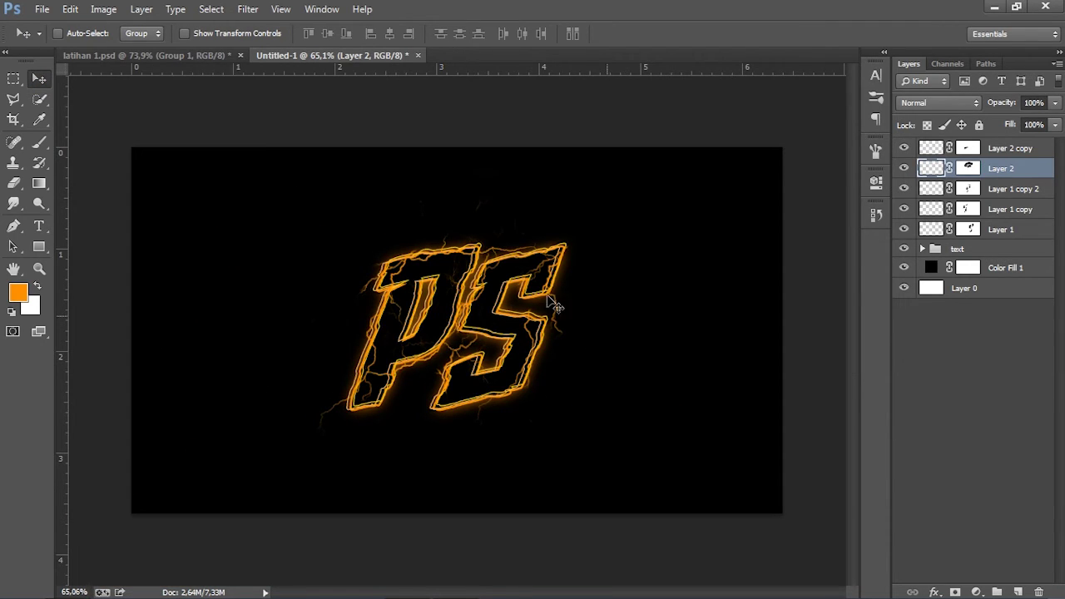
- Zoom in and select Layer 2 copy in the Layers panel
{"action": "scroll", "coordinate": [463, 309], "scroll_direction": "up", "scroll_amount": 3}
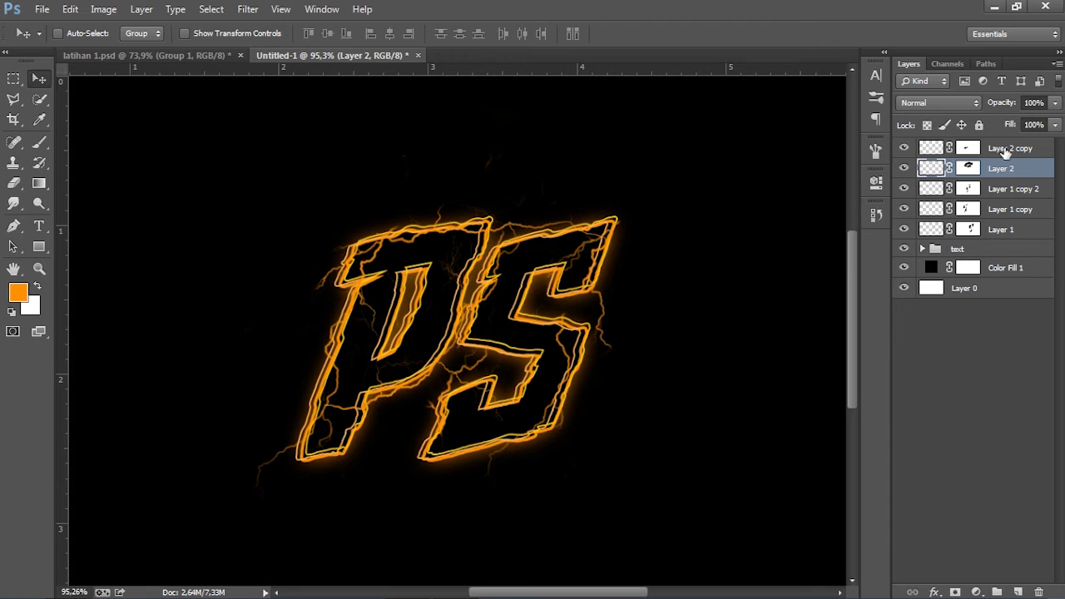
{"action": "left_click", "coordinate": [1005, 149]}
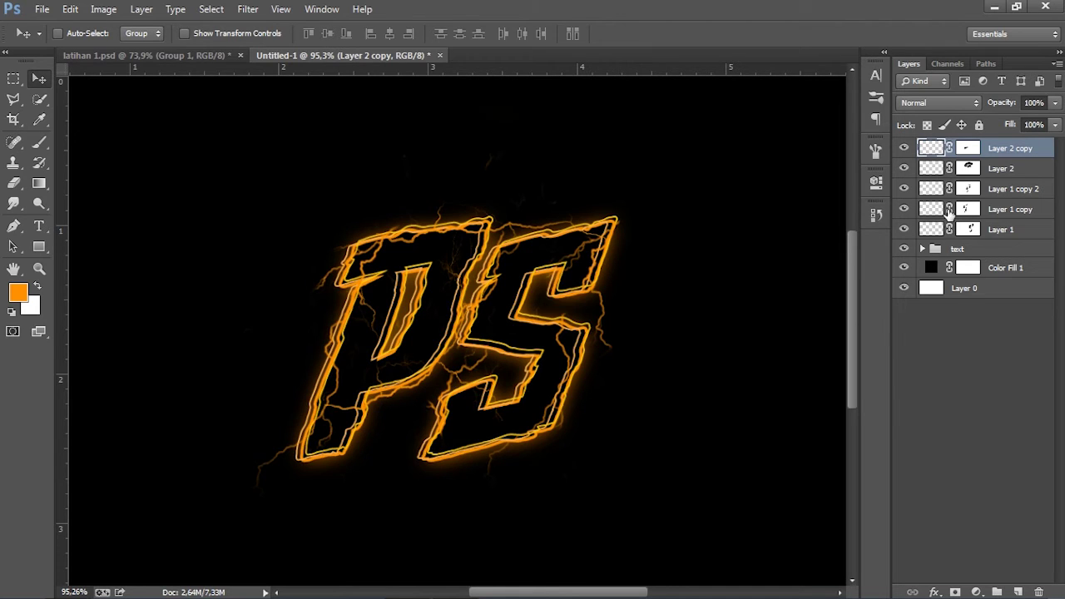
- Select Layer 2 copy through Layer 1 and group these five layers into Group 1
{"action": "left_click", "coordinate": [1011, 190], "text": "shift"}
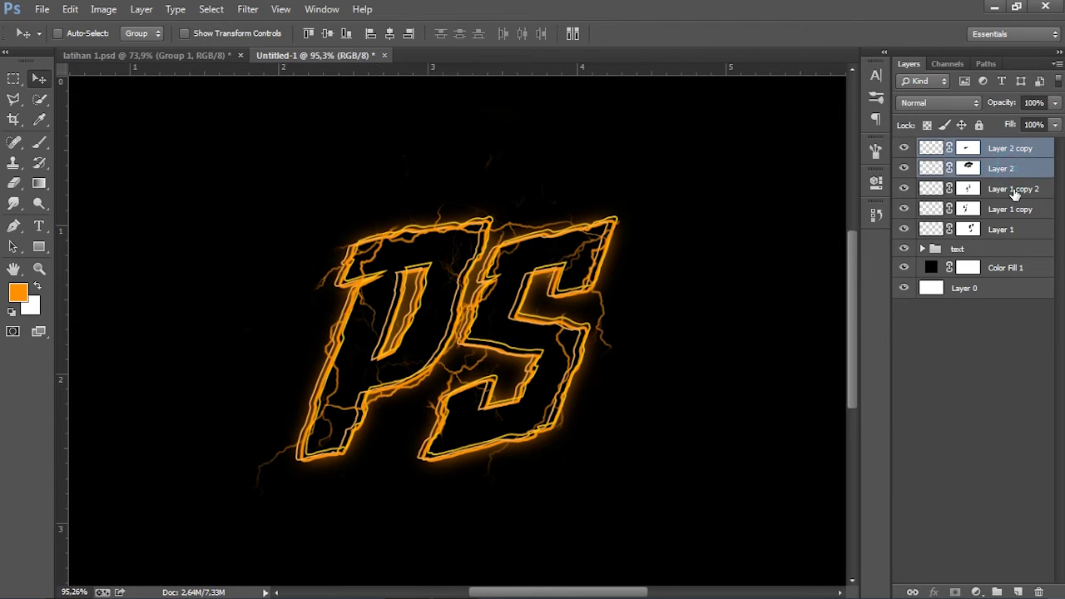
{"action": "left_click", "coordinate": [1006, 228], "text": "shift"}
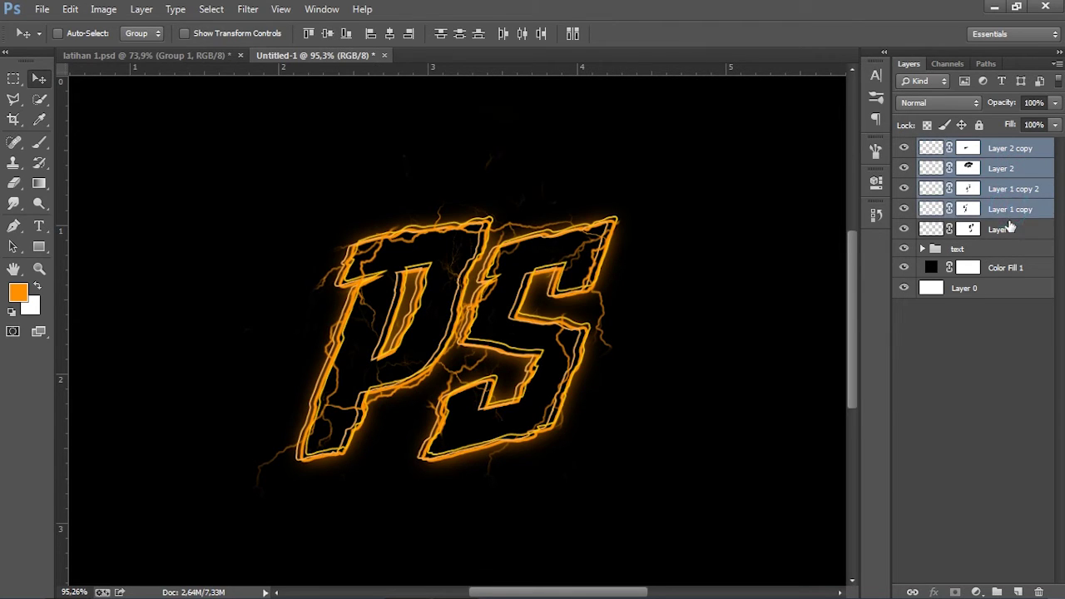
{"action": "left_click", "coordinate": [1016, 149]}
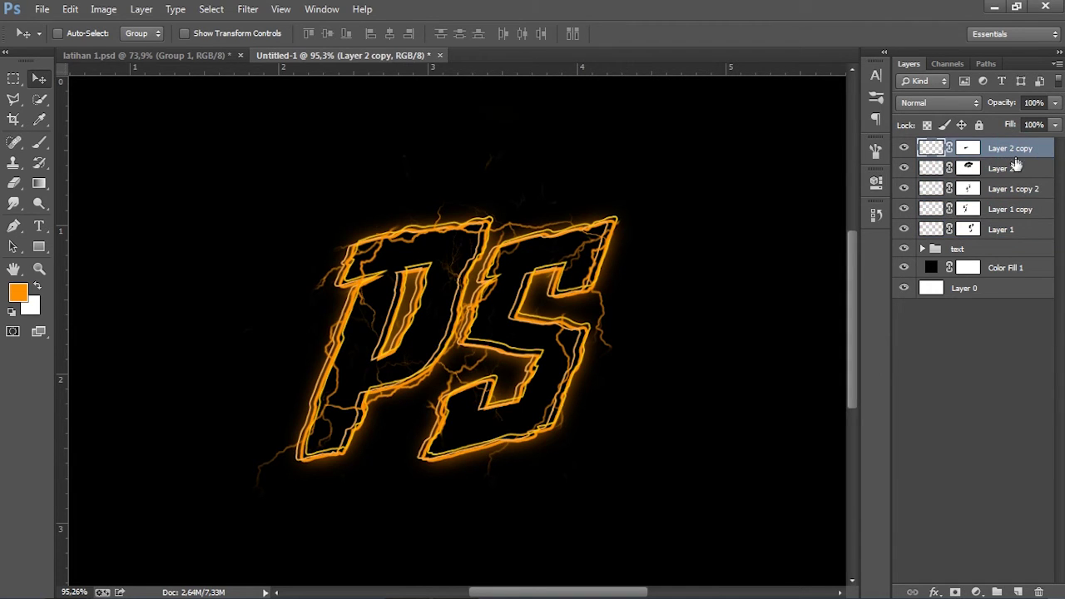
{"action": "left_click", "coordinate": [1014, 168], "text": "shift"}
{"action": "left_click", "coordinate": [1012, 189], "text": "shift"}
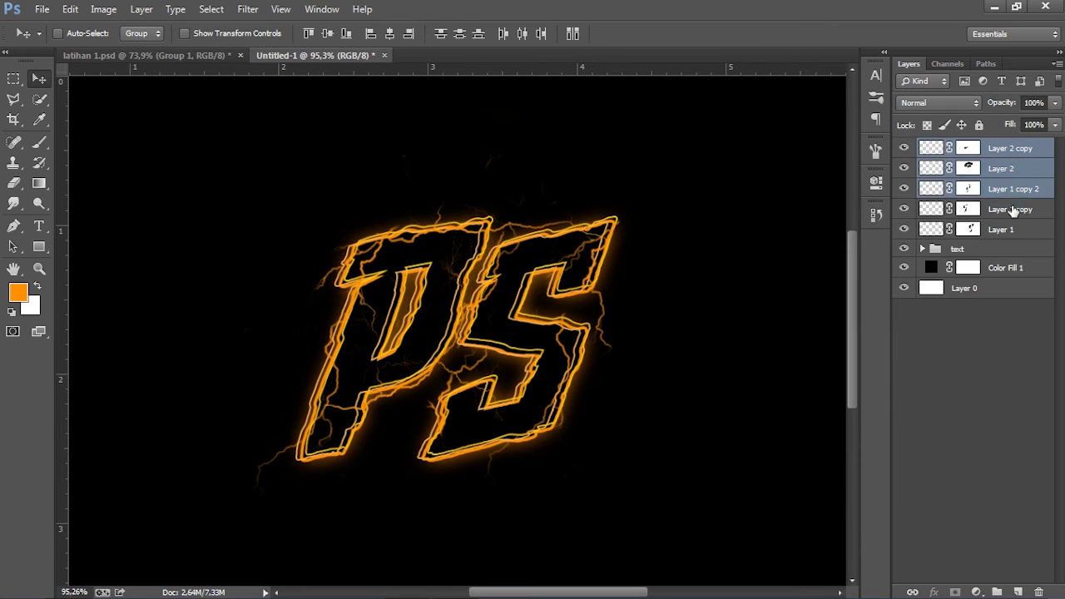
{"action": "left_click", "coordinate": [1010, 209], "text": "shift"}
{"action": "left_click", "coordinate": [1008, 230], "text": "shift"}
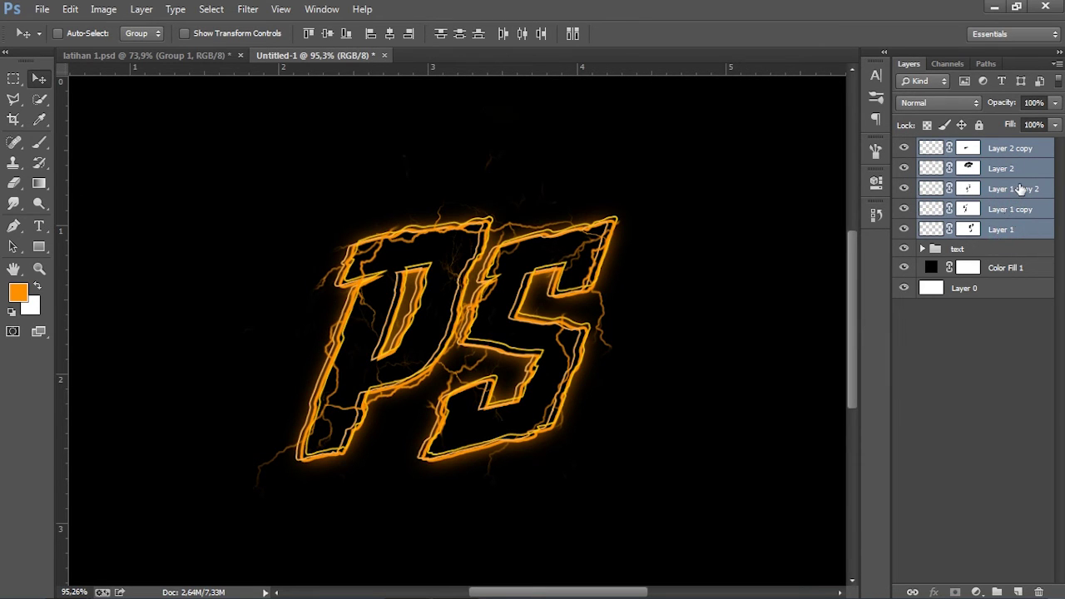
{"action": "left_click_drag", "start_coordinate": [1020, 181], "coordinate": [997, 591]}
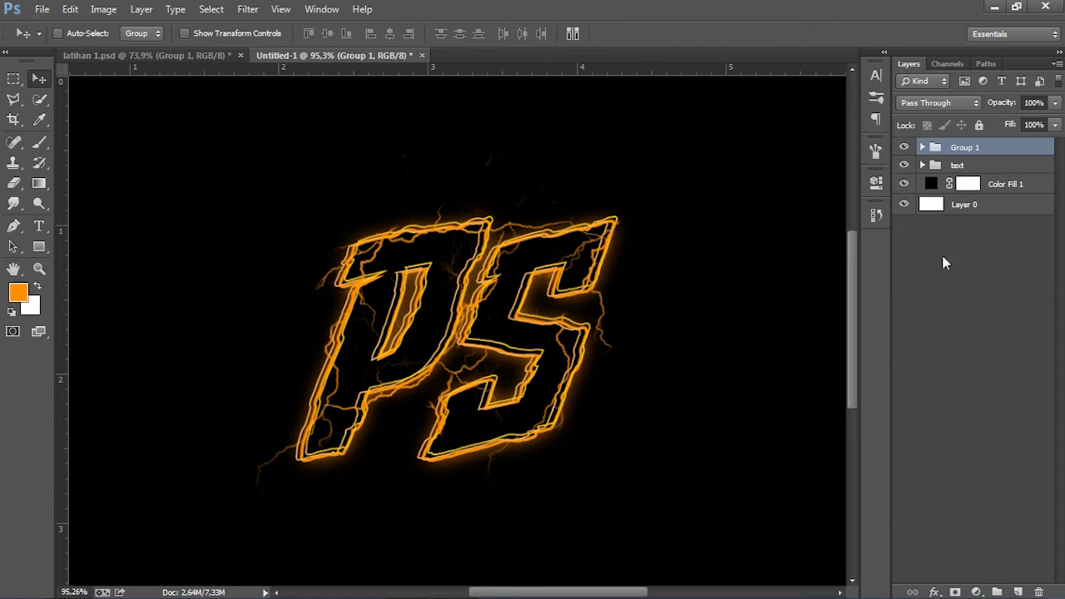
- Rename the Group 1 folder to 'petir'
{"action": "left_click", "coordinate": [903, 147]}
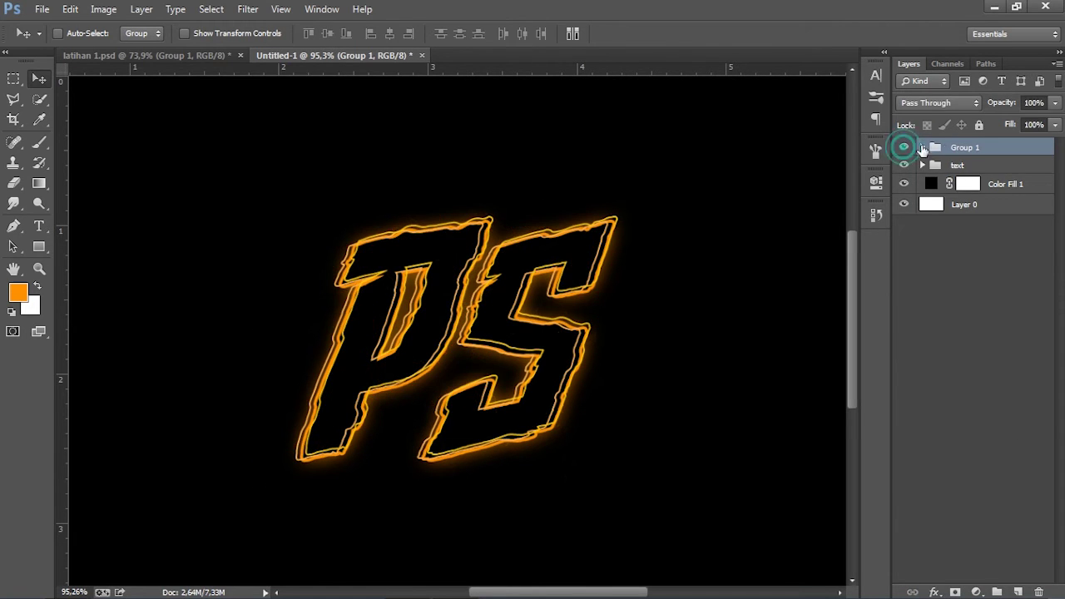
{"action": "double_click", "coordinate": [965, 148]}
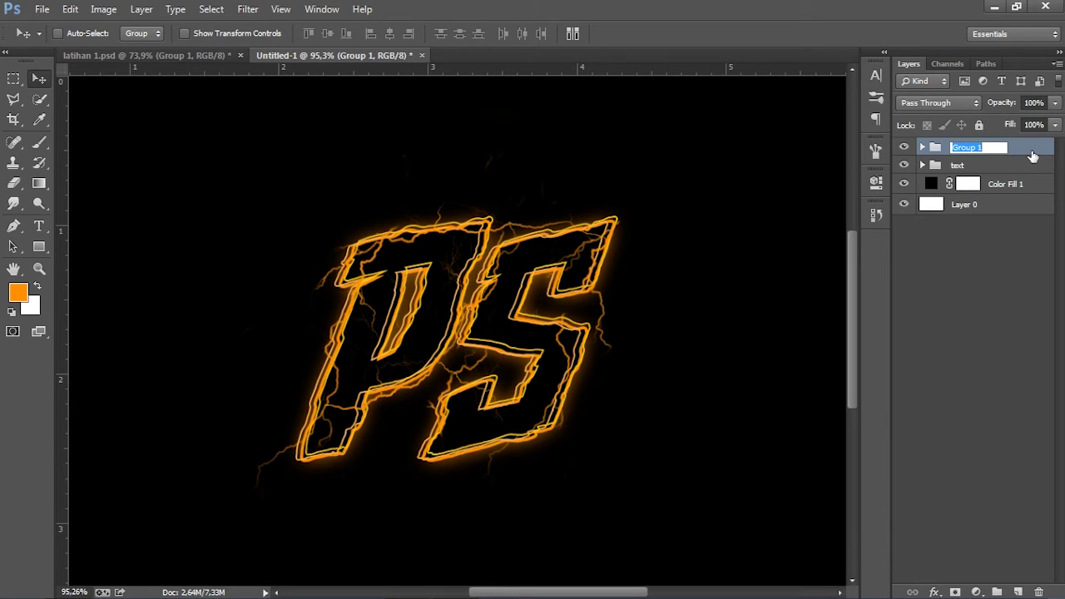
{"action": "type", "text": "petir"}
{"action": "key", "text": "Return"}
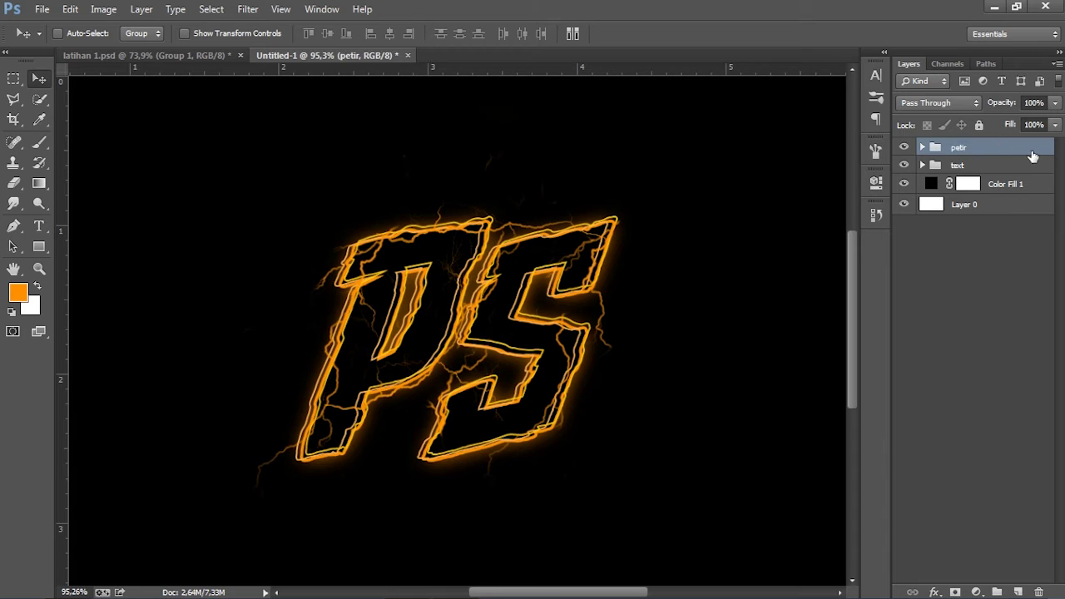
{"action": "key", "text": "b"}
{"action": "scroll", "coordinate": [450, 260], "scroll_direction": "down", "scroll_amount": 2}
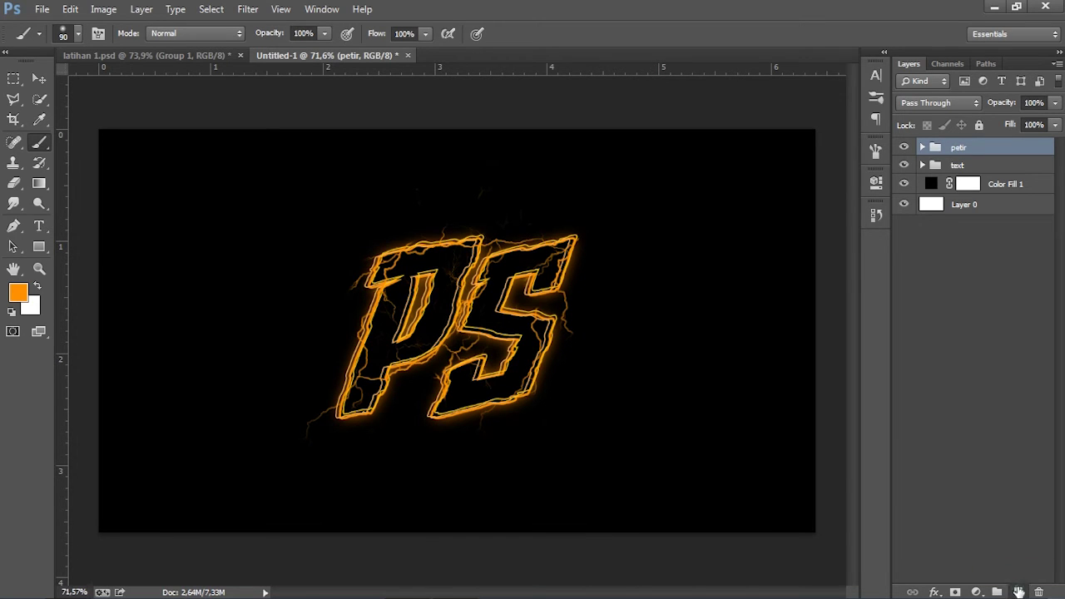
- Add a new layer and choose a soft round brush enlarged to about 1100 px
{"action": "left_click", "coordinate": [1018, 591]}
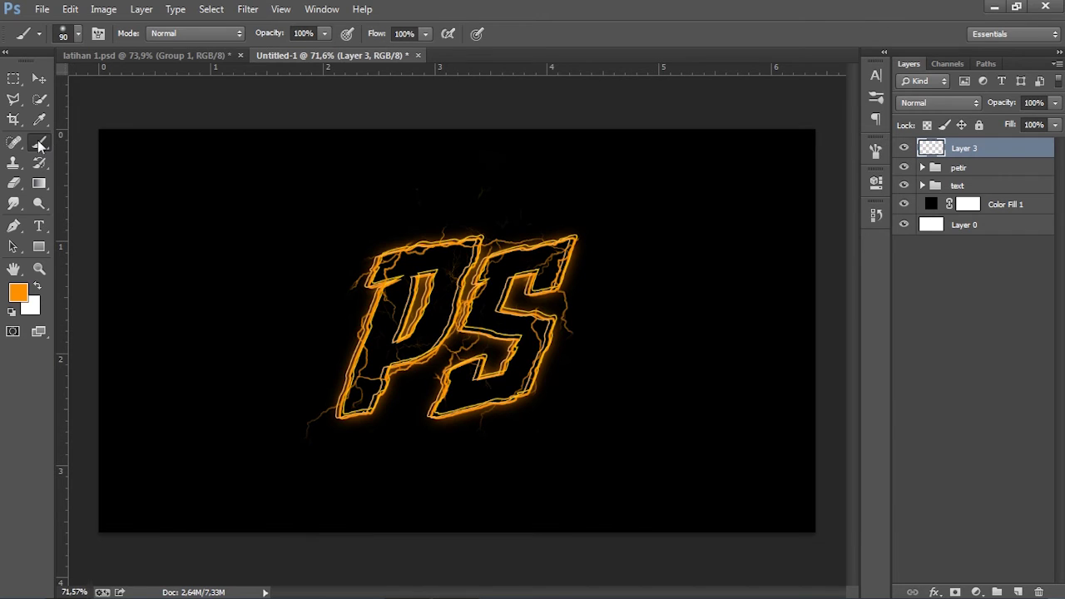
{"action": "right_click", "coordinate": [486, 251]}
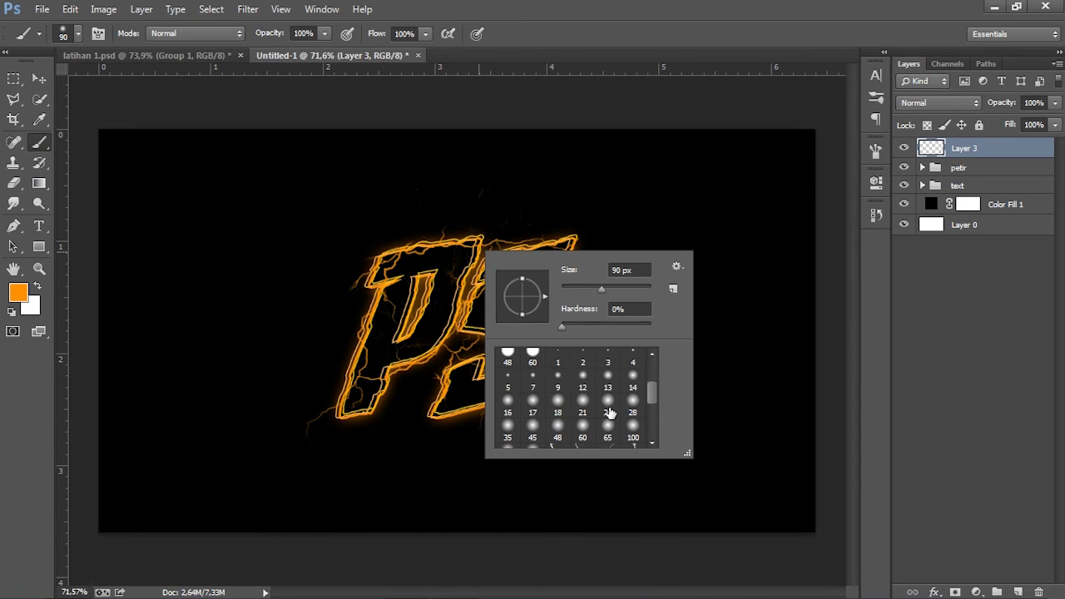
{"action": "scroll", "coordinate": [609, 410], "scroll_direction": "down", "scroll_amount": 1}
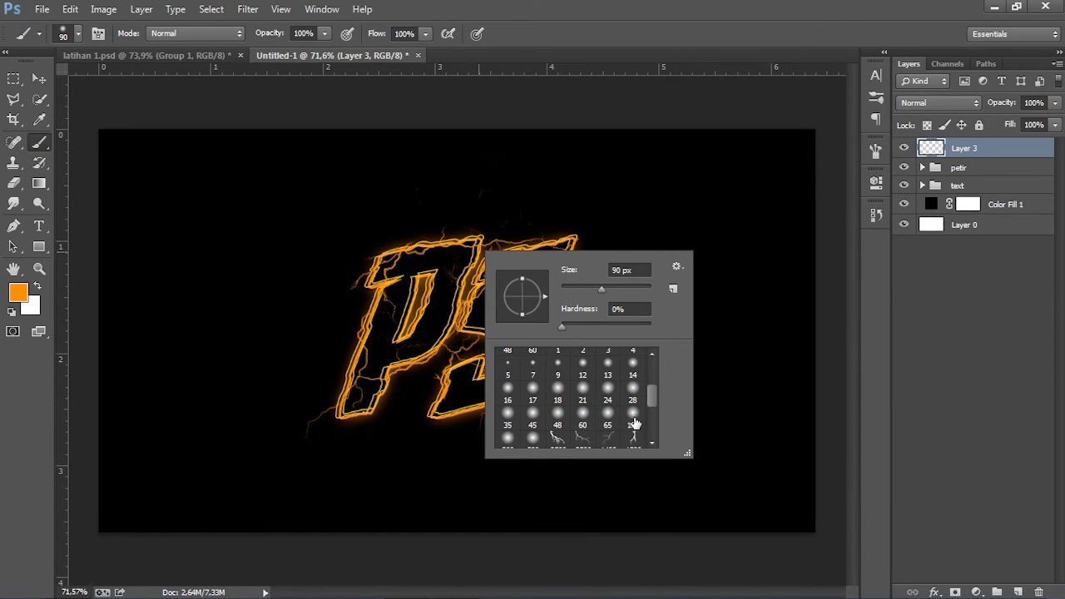
{"action": "left_click", "coordinate": [634, 422]}
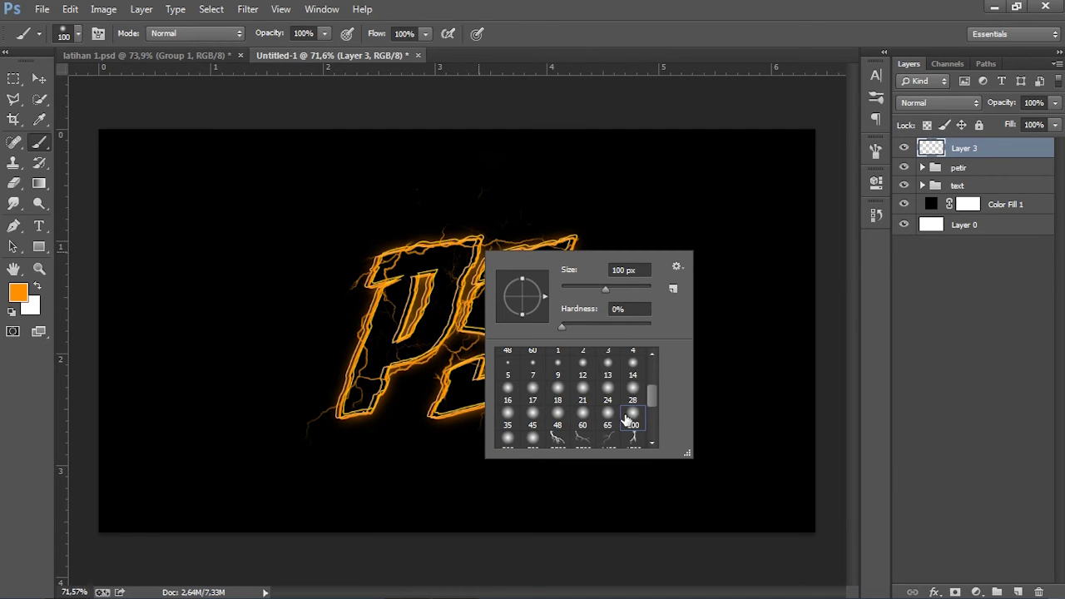
{"action": "left_click", "coordinate": [724, 13]}
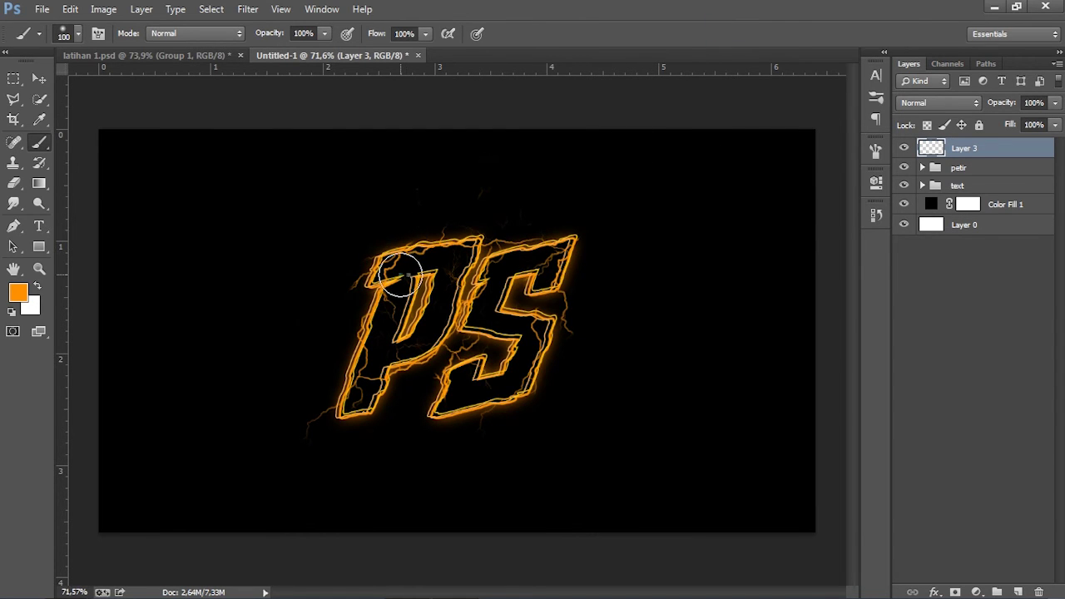
{"action": "right_click", "coordinate": [403, 276]}
{"action": "left_click_drag", "start_coordinate": [528, 313], "coordinate": [561, 312]}
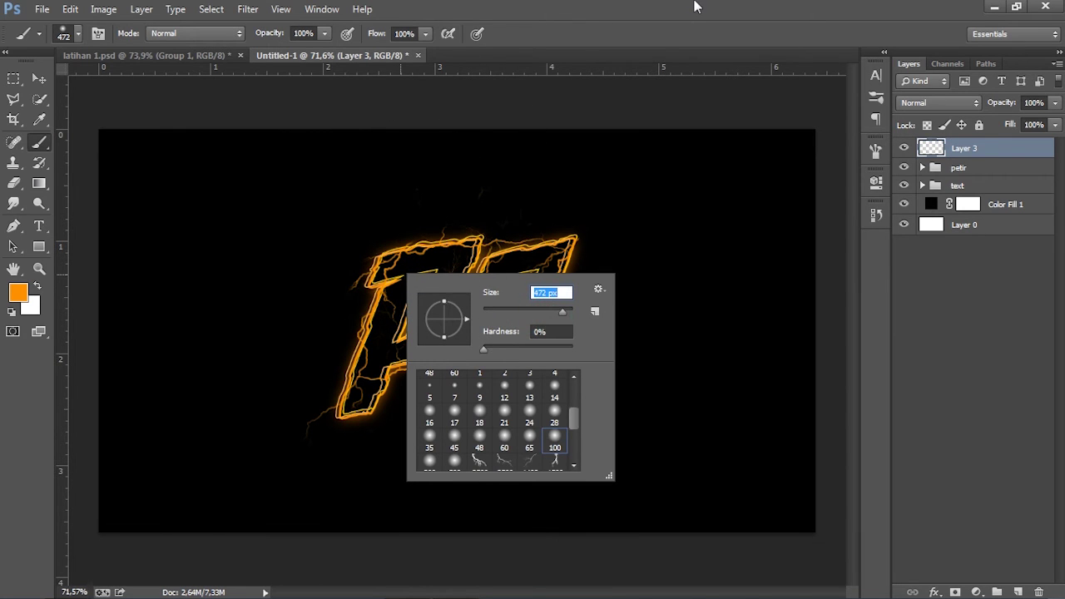
{"action": "left_click", "coordinate": [693, 23]}
{"action": "key", "text": "bracketright"}
{"action": "key", "text": "bracketright"}
{"action": "key", "text": "bracketright"}
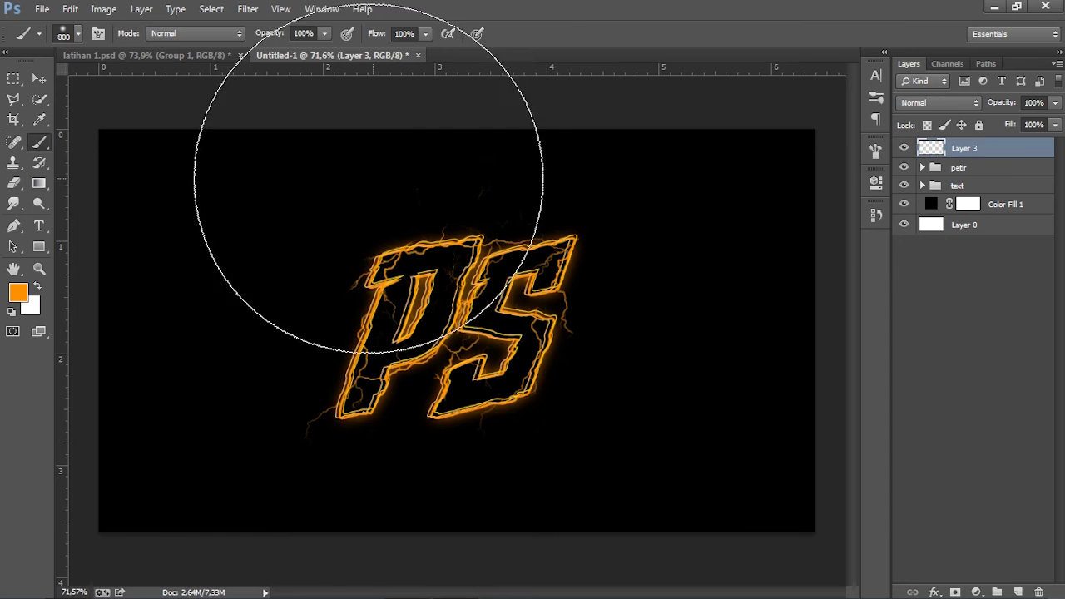
{"action": "key", "text": "bracketright"}
{"action": "key", "text": "bracketright"}
- Set the foreground colour to ffba60 and paint a soft glow over the upper-left canvas
{"action": "left_click", "coordinate": [17, 292]}
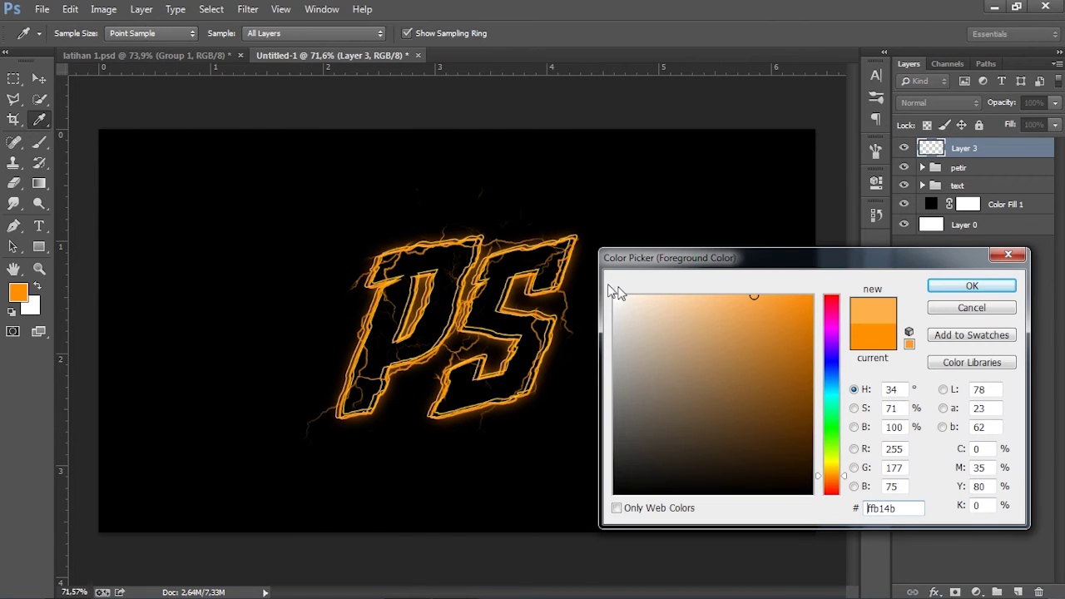
{"action": "left_click", "coordinate": [737, 296]}
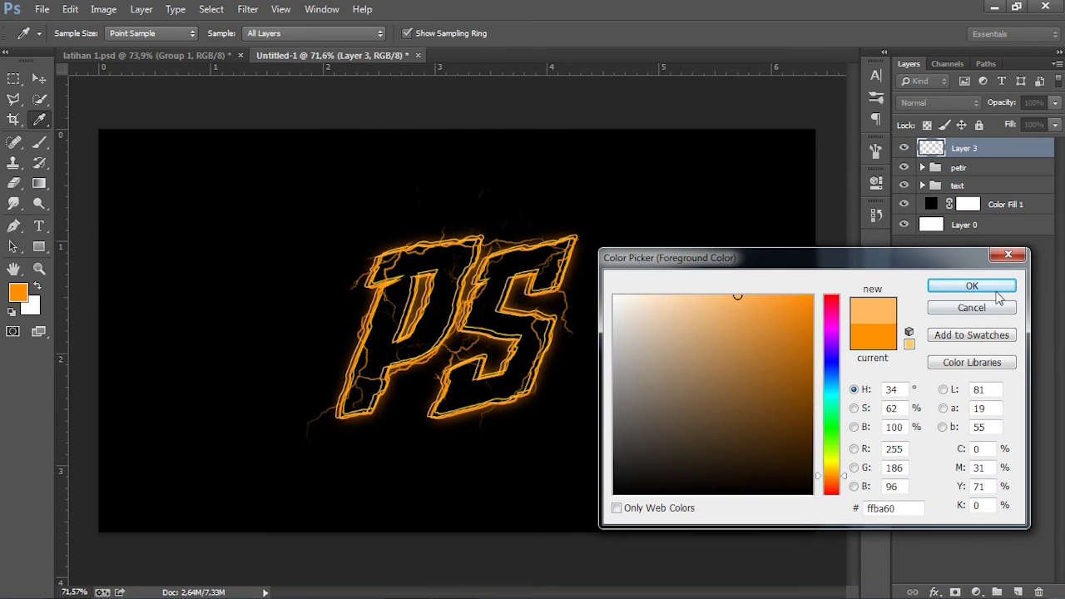
{"action": "left_click", "coordinate": [971, 285]}
{"action": "left_click", "coordinate": [320, 214]}
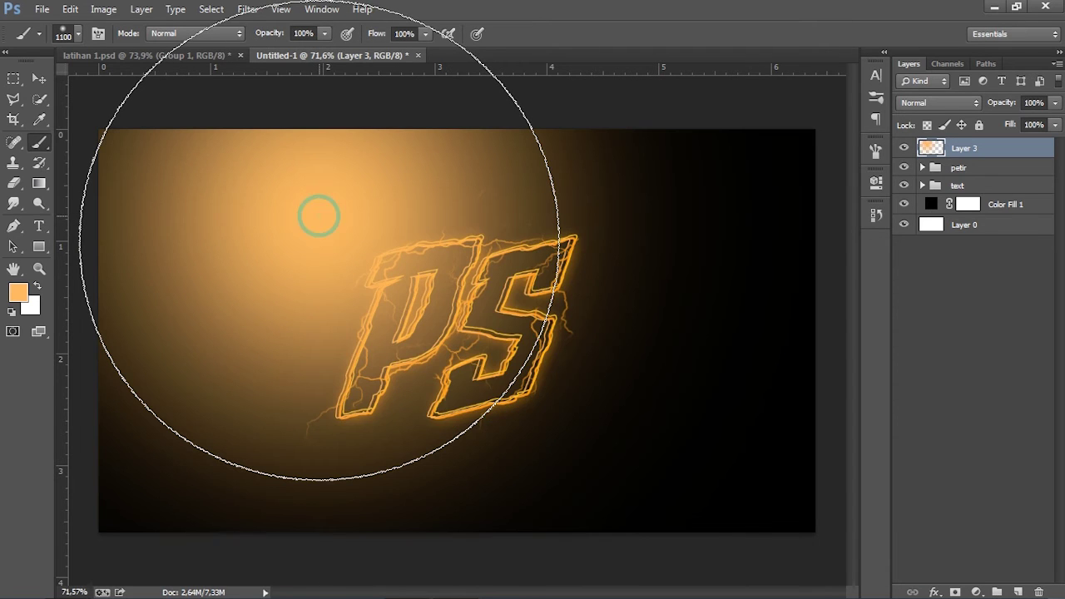
{"action": "left_click", "coordinate": [321, 214]}
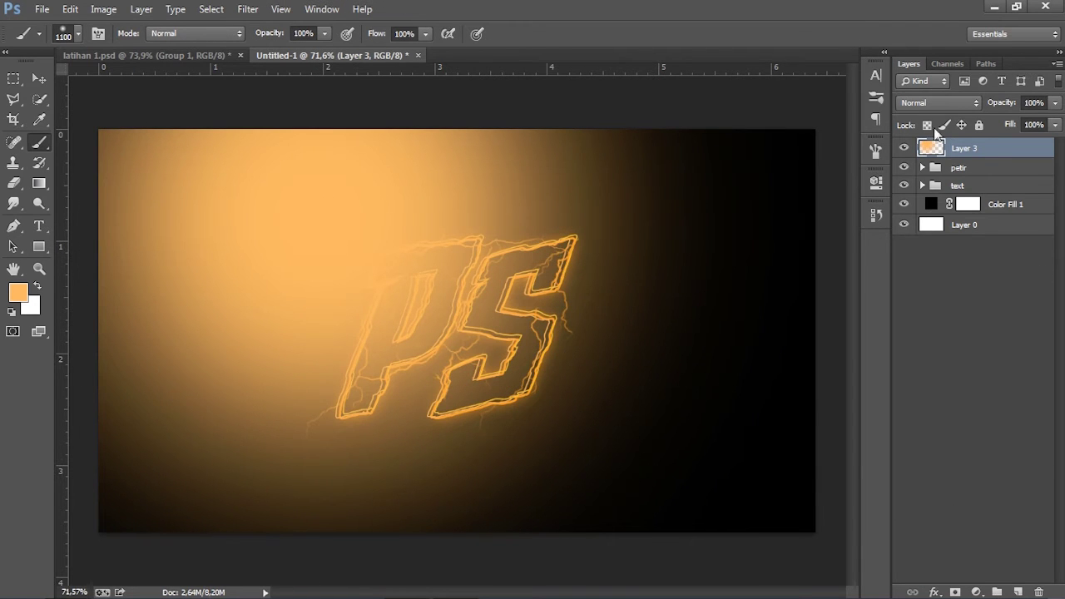
- On a new layer, paint soft deep-orange ff720a glows around the canvas centre
{"action": "left_click", "coordinate": [1014, 591]}
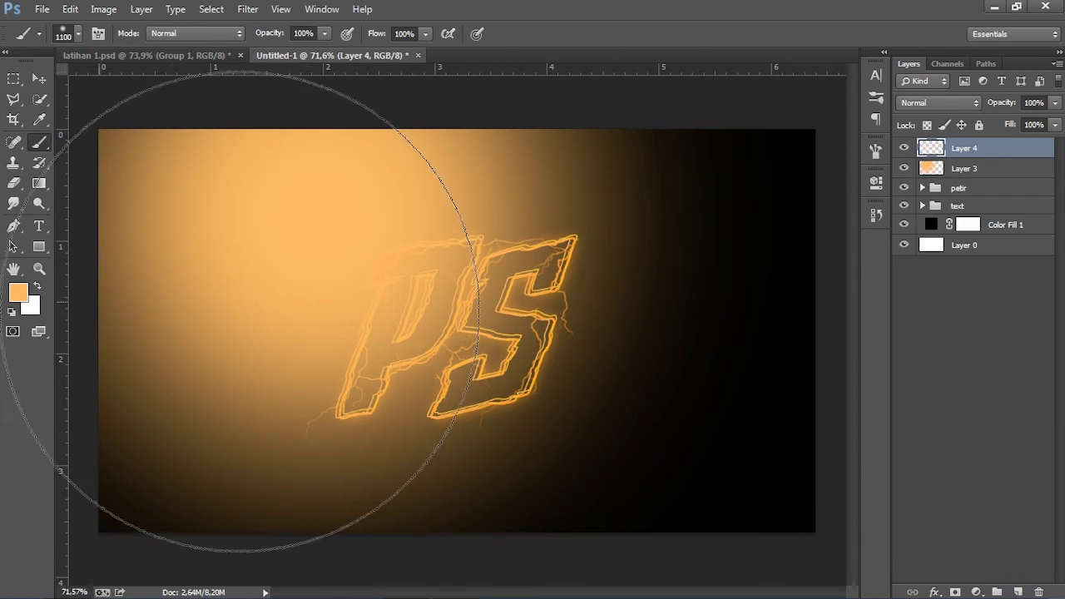
{"action": "left_click", "coordinate": [18, 293]}
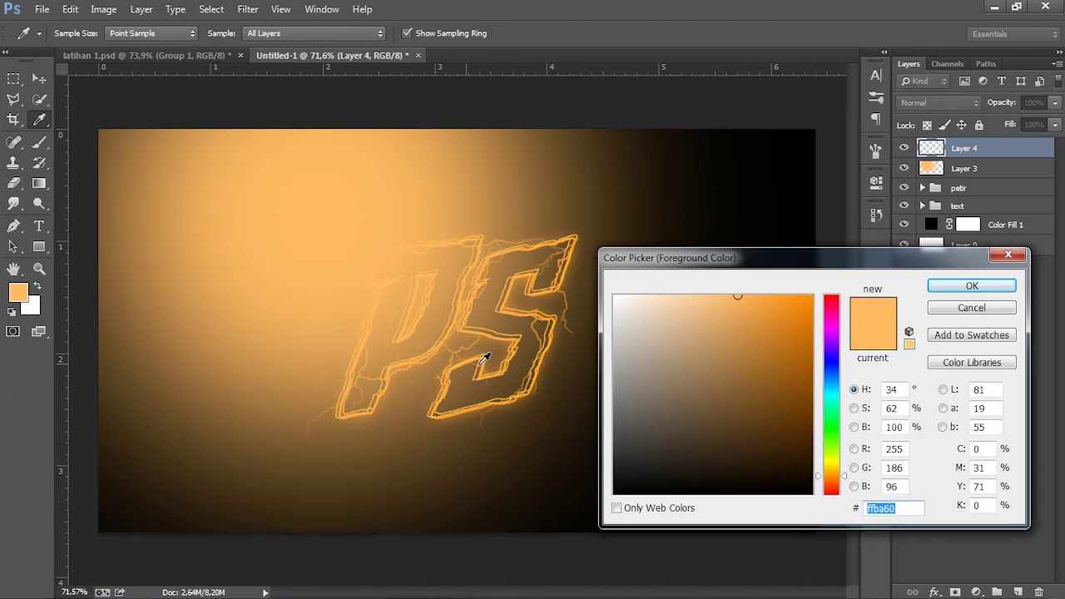
{"action": "left_click_drag", "start_coordinate": [780, 305], "coordinate": [803, 294]}
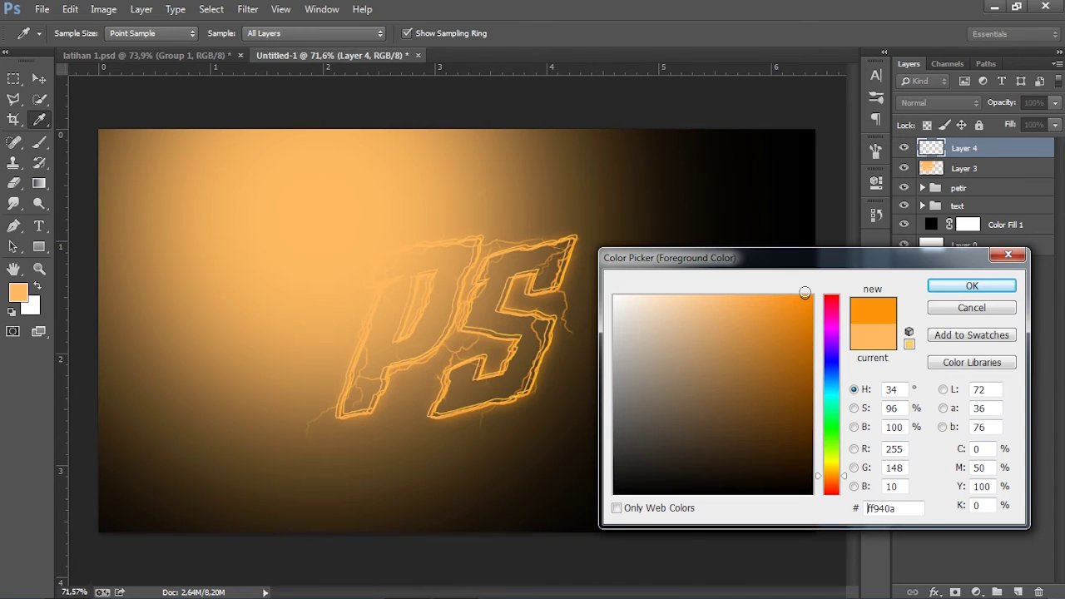
{"action": "left_click_drag", "start_coordinate": [831, 476], "coordinate": [836, 487]}
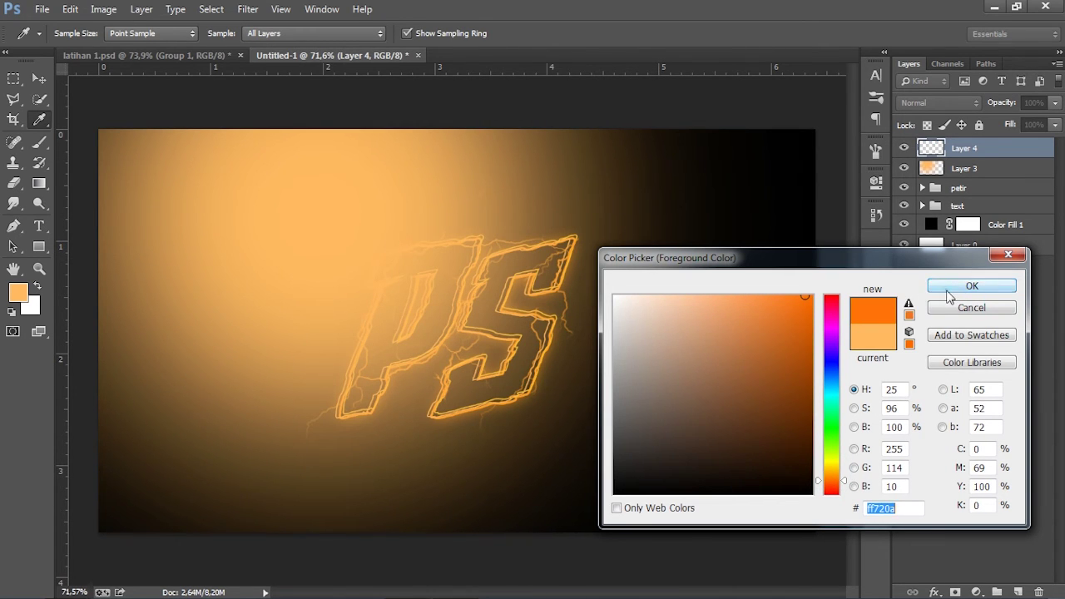
{"action": "left_click", "coordinate": [965, 286]}
{"action": "key", "text": "b"}
{"action": "left_click", "coordinate": [614, 403]}
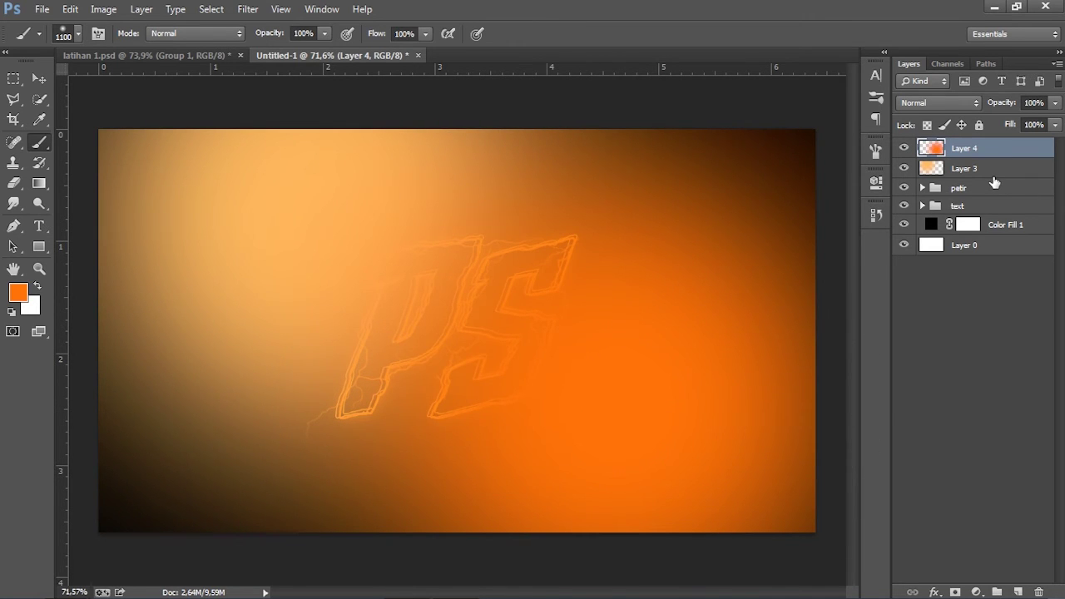
- Group Layer 3 and Layer 4 and rename the group 'gradasi'
{"action": "left_click", "coordinate": [990, 170], "text": "shift"}
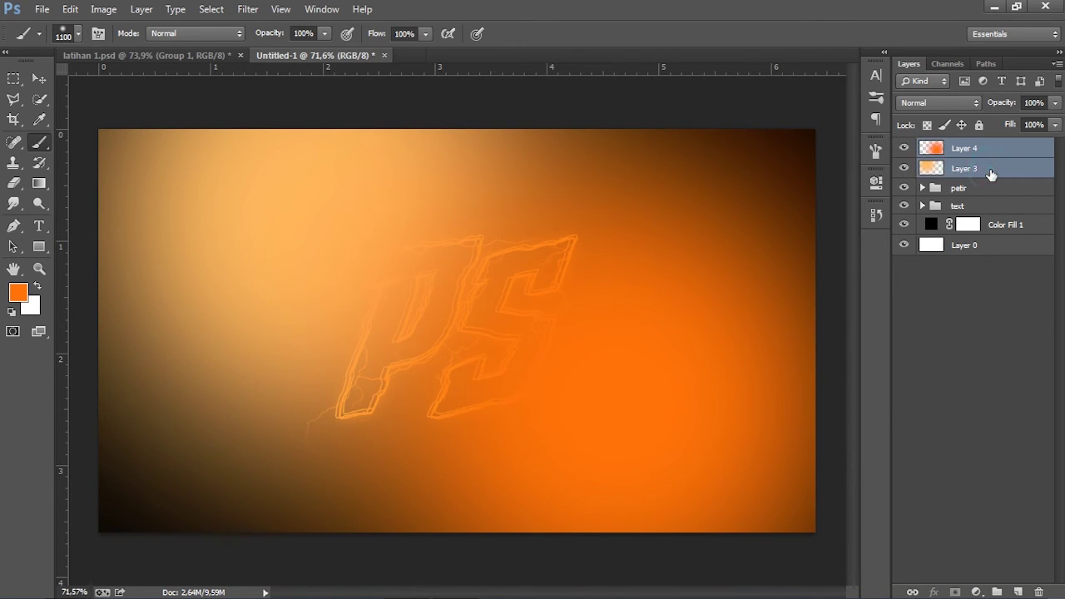
{"action": "left_click_drag", "start_coordinate": [991, 171], "coordinate": [997, 590]}
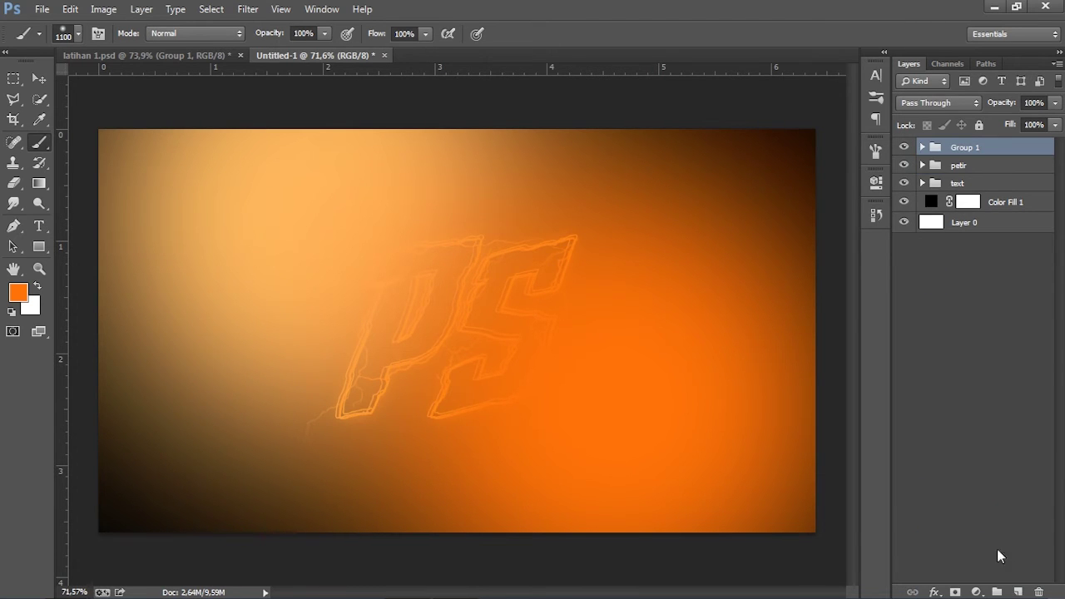
{"action": "left_click", "coordinate": [901, 147], "text": "alt"}
{"action": "double_click", "coordinate": [967, 147]}
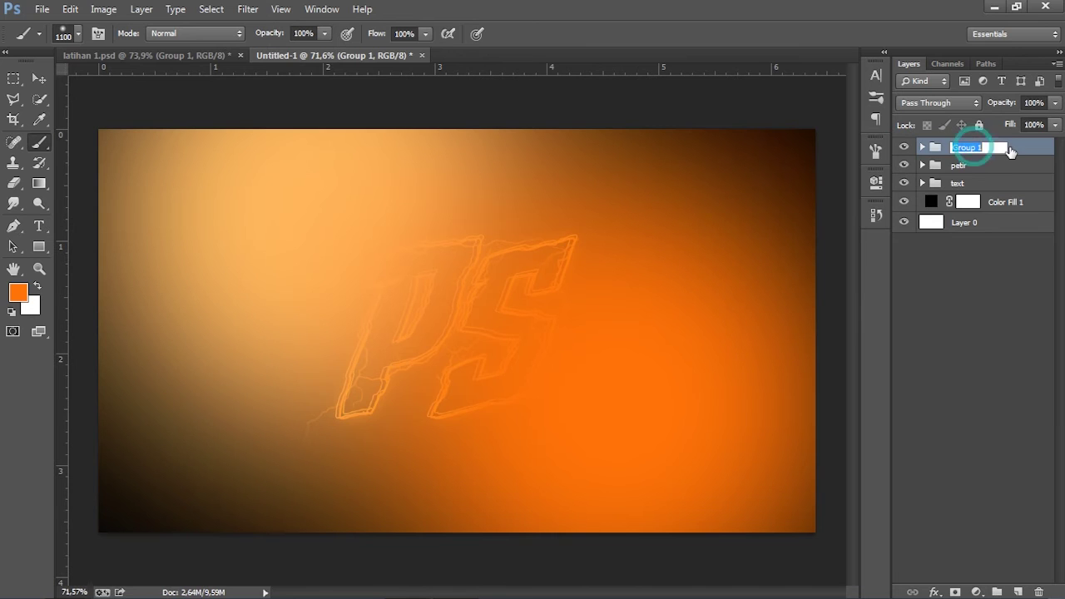
{"action": "type", "text": "gradasi"}
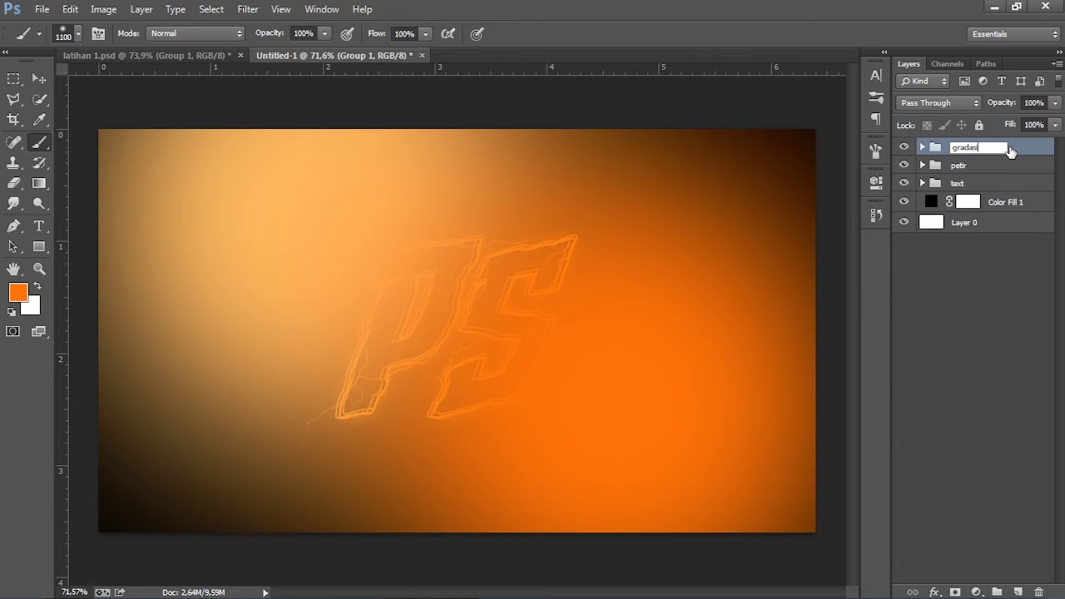
{"action": "key", "text": "Return"}
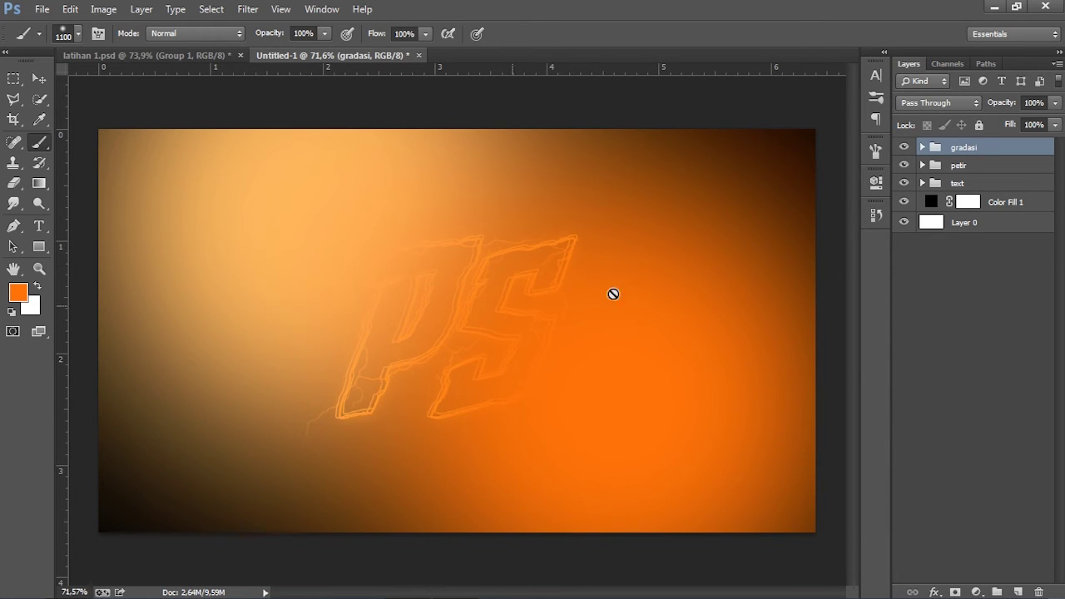
- Set both Layer 4 and Layer 3 in the gradasi group to Multiply blend mode
{"action": "left_click", "coordinate": [921, 147]}
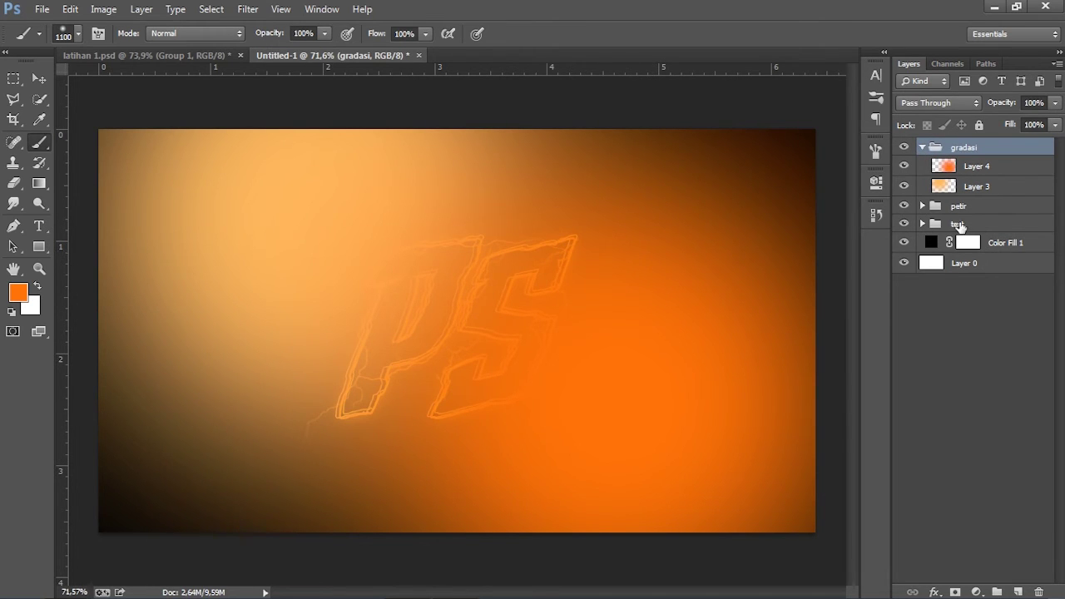
{"action": "left_click", "coordinate": [999, 169]}
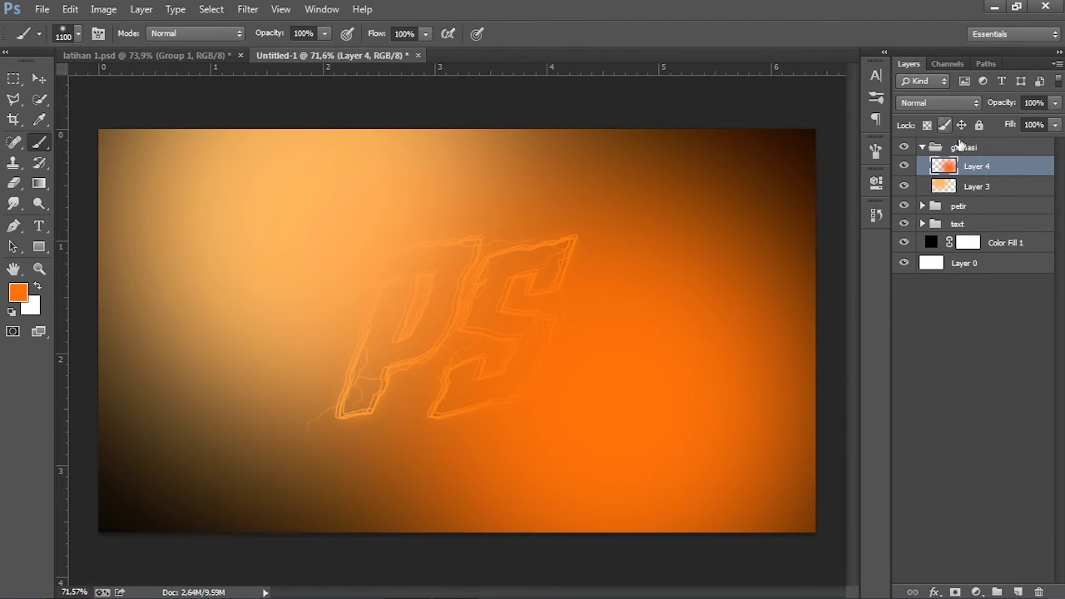
{"action": "left_click", "coordinate": [903, 165]}
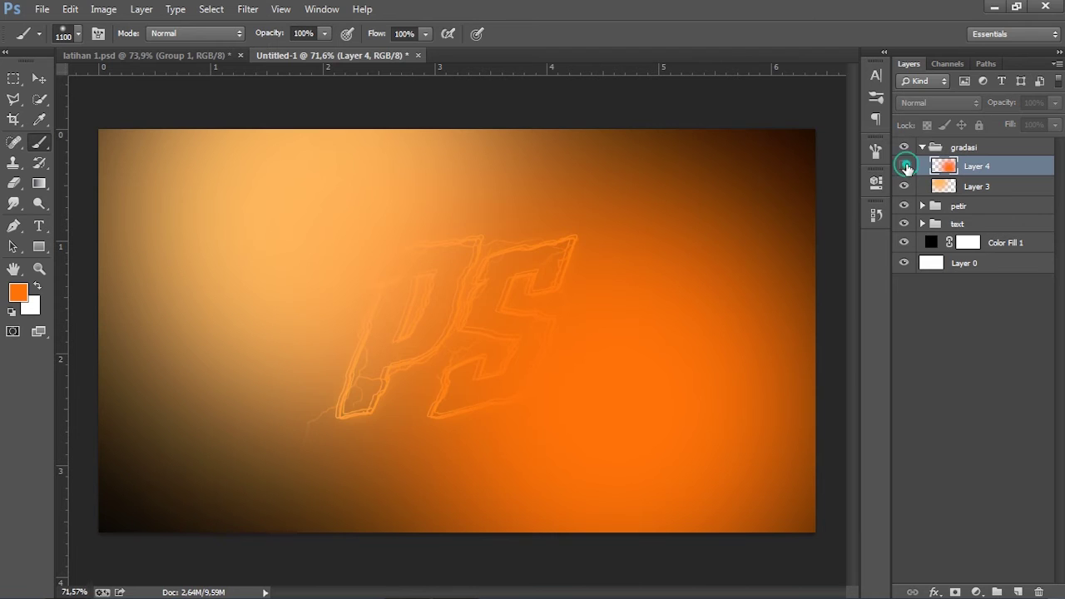
{"action": "left_click", "coordinate": [903, 165]}
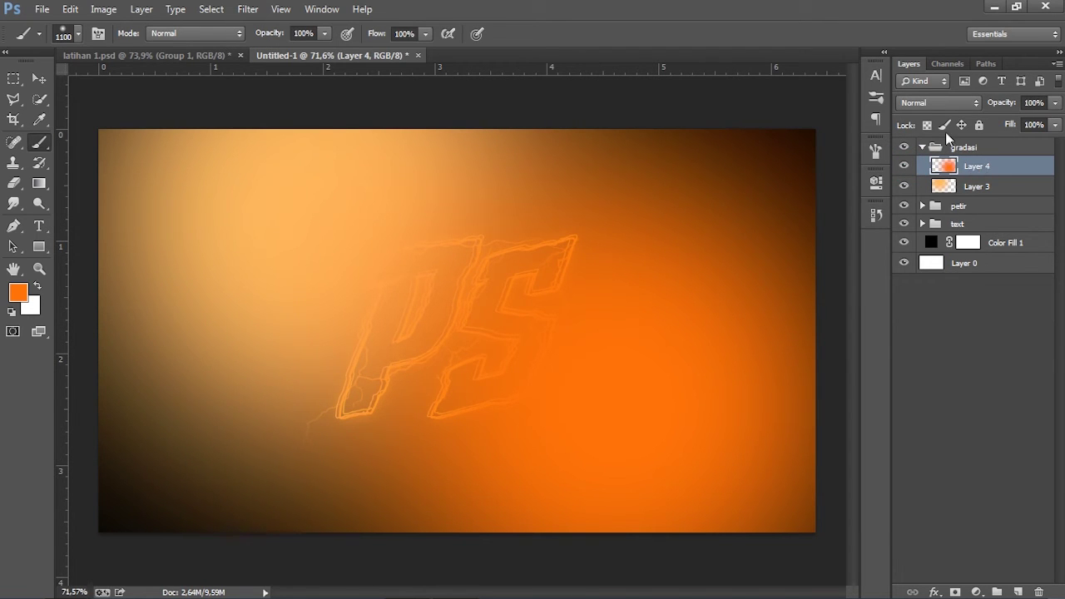
{"action": "left_click", "coordinate": [946, 101]}
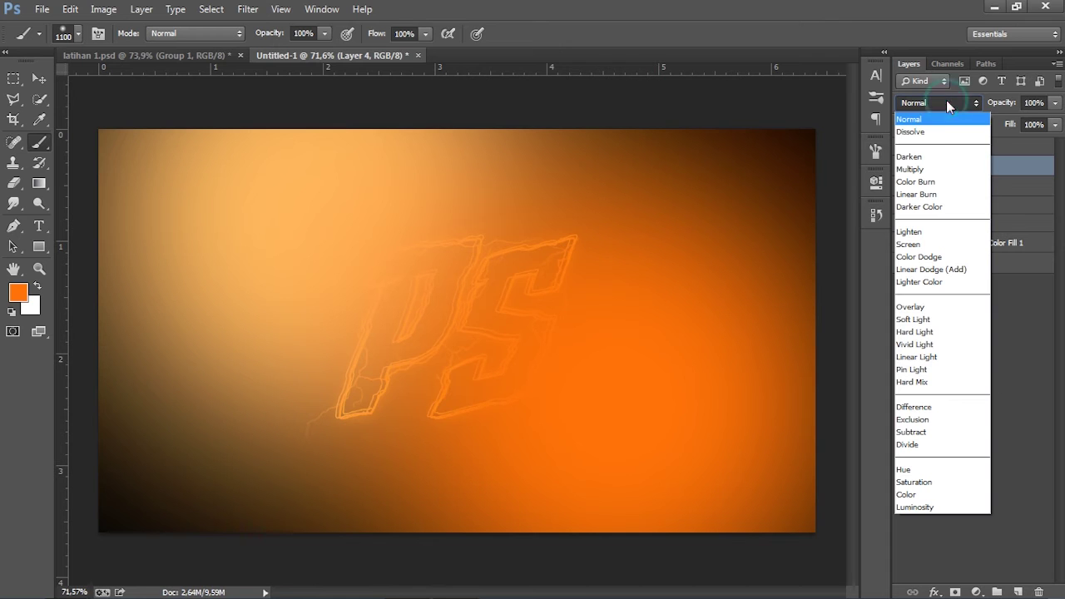
{"action": "left_click", "coordinate": [915, 168]}
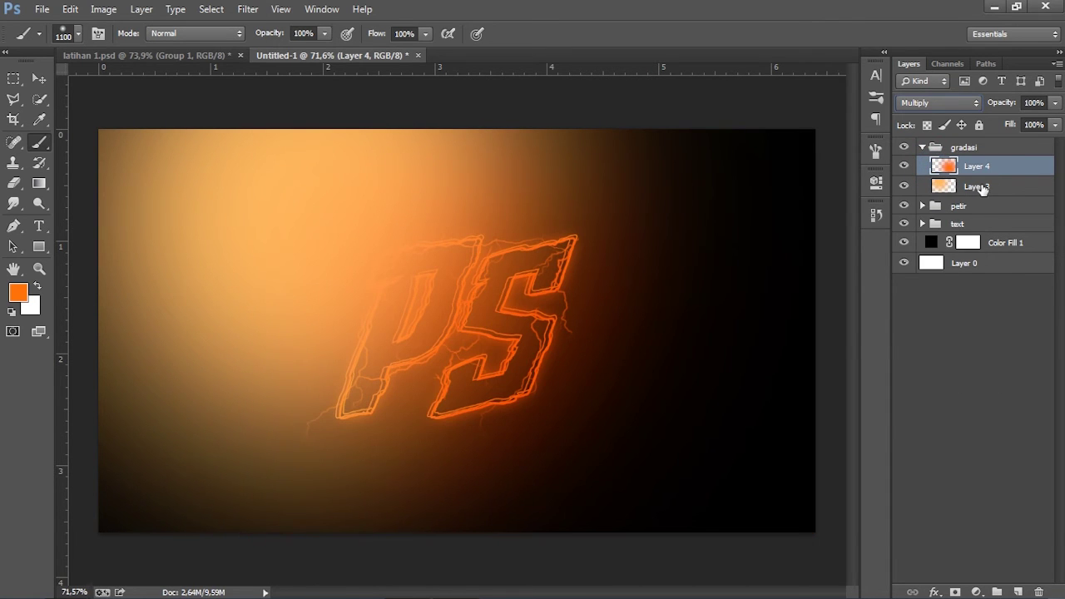
{"action": "left_click", "coordinate": [970, 187]}
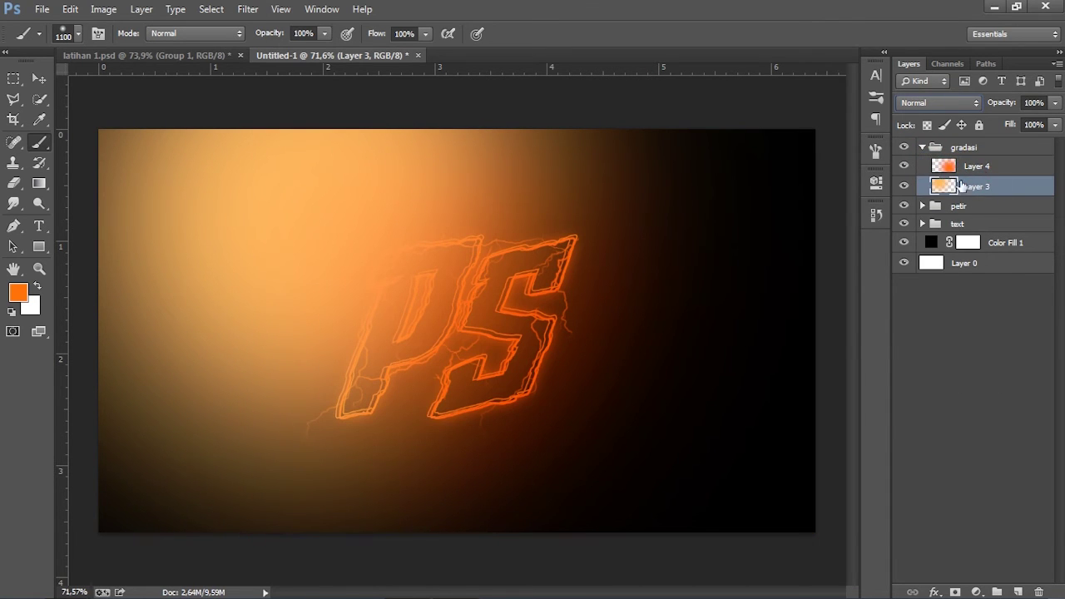
{"action": "left_click", "coordinate": [946, 103]}
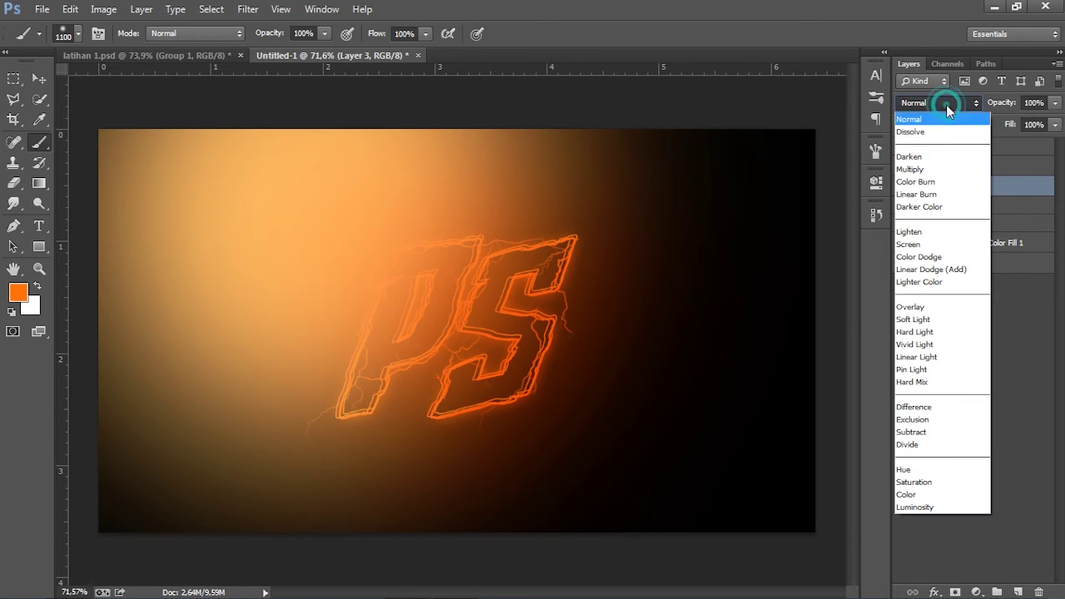
{"action": "left_click", "coordinate": [943, 171]}
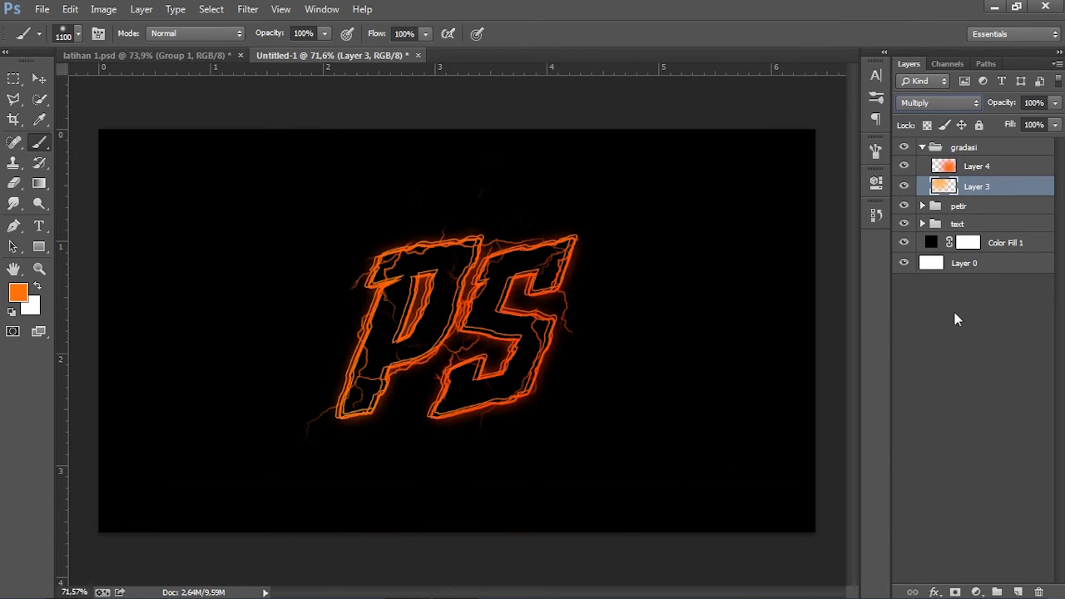
{"action": "left_click", "coordinate": [39, 78]}
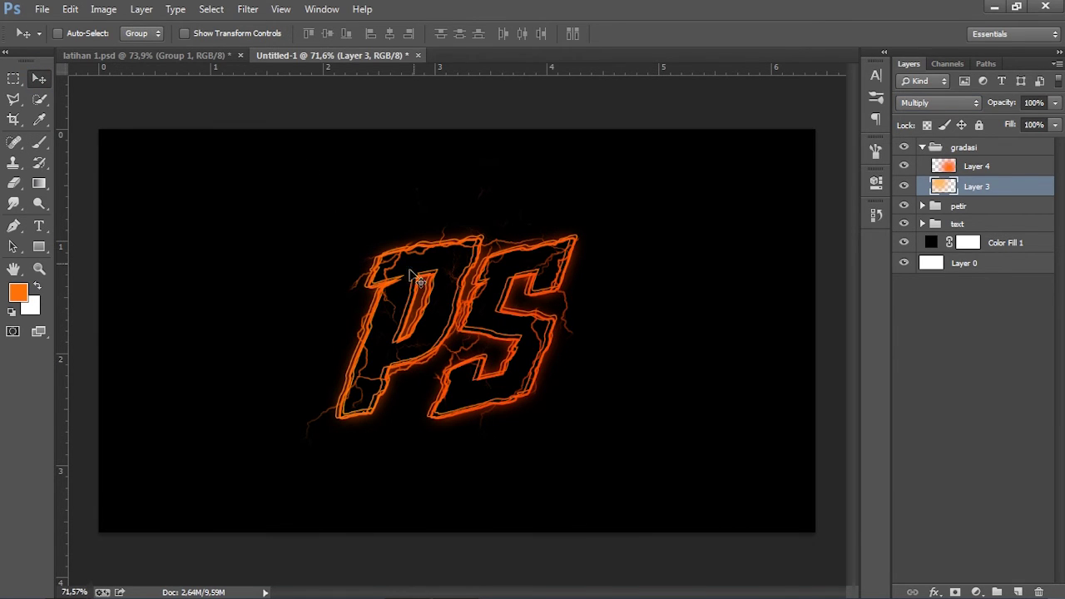
- Lower Layer 3's opacity to about 46% and Layer 4's to about 41%
{"action": "left_click", "coordinate": [1056, 102]}
{"action": "left_click_drag", "start_coordinate": [1053, 121], "coordinate": [1030, 122]}
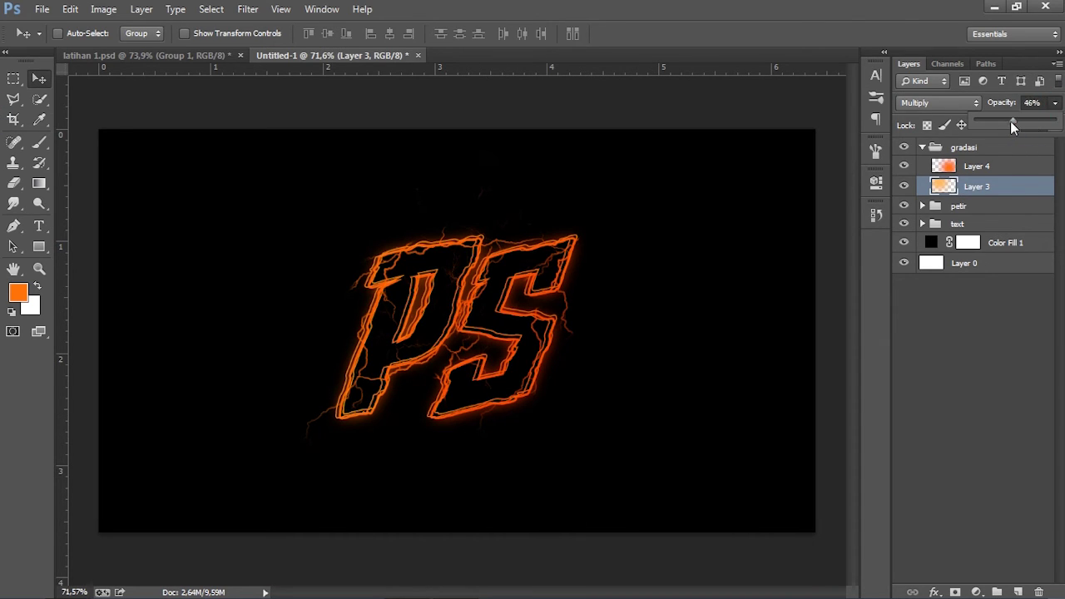
{"action": "left_click", "coordinate": [976, 167]}
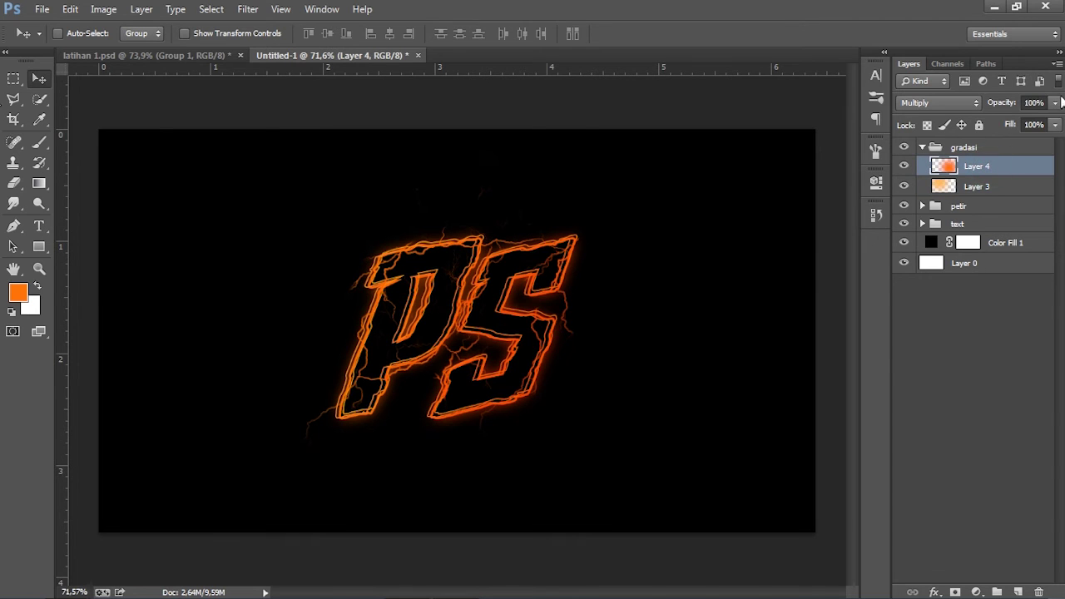
{"action": "left_click", "coordinate": [1055, 102]}
{"action": "left_click_drag", "start_coordinate": [1056, 122], "coordinate": [1008, 122]}
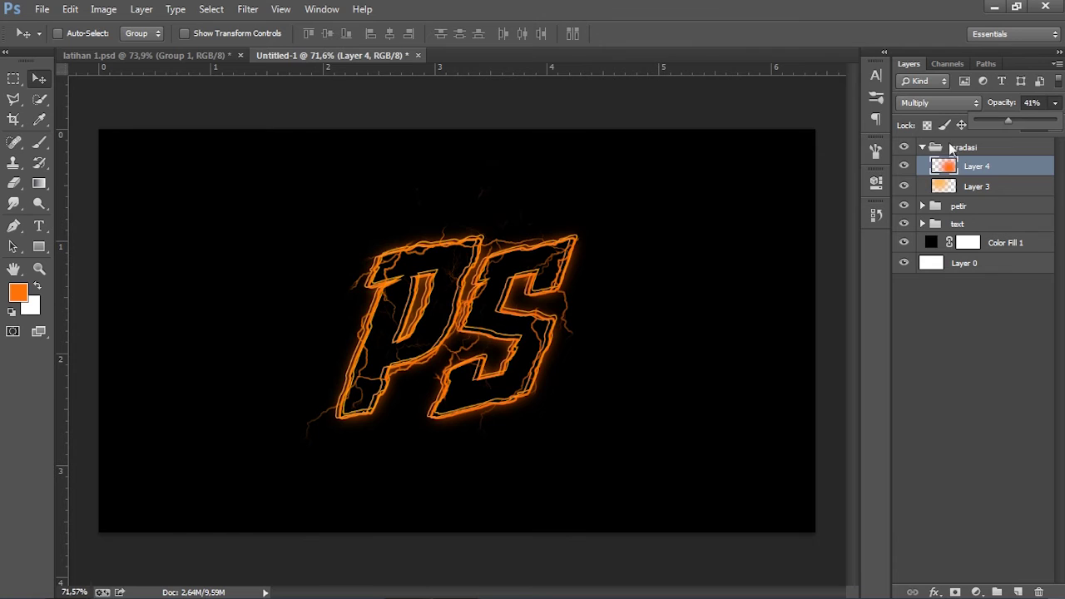
{"action": "left_click", "coordinate": [921, 148]}
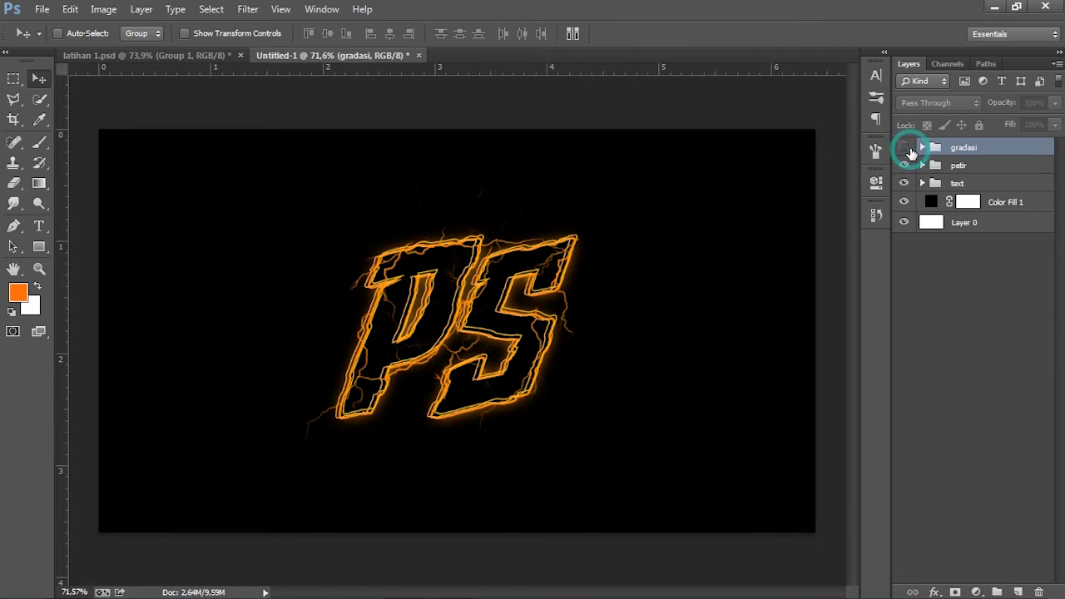
- Show gradasi again, select the petir, text and Color Fill 1 layers, then open the PERIR TEXT EFFECT folder
{"action": "left_click", "coordinate": [907, 148]}
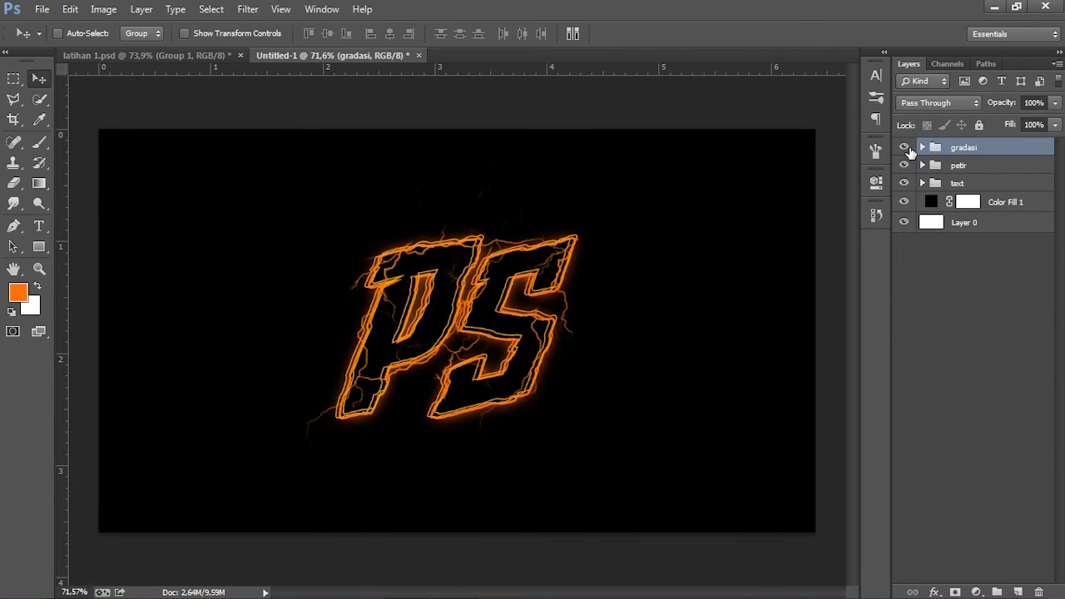
{"action": "scroll", "coordinate": [546, 253], "scroll_direction": "up", "scroll_amount": 1}
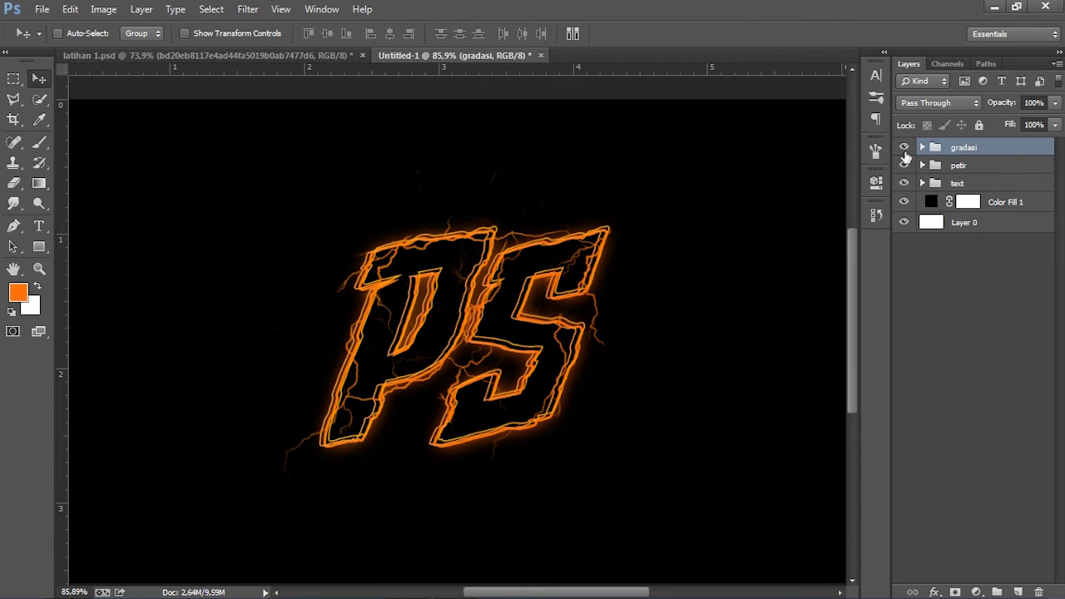
{"action": "left_click", "coordinate": [953, 169]}
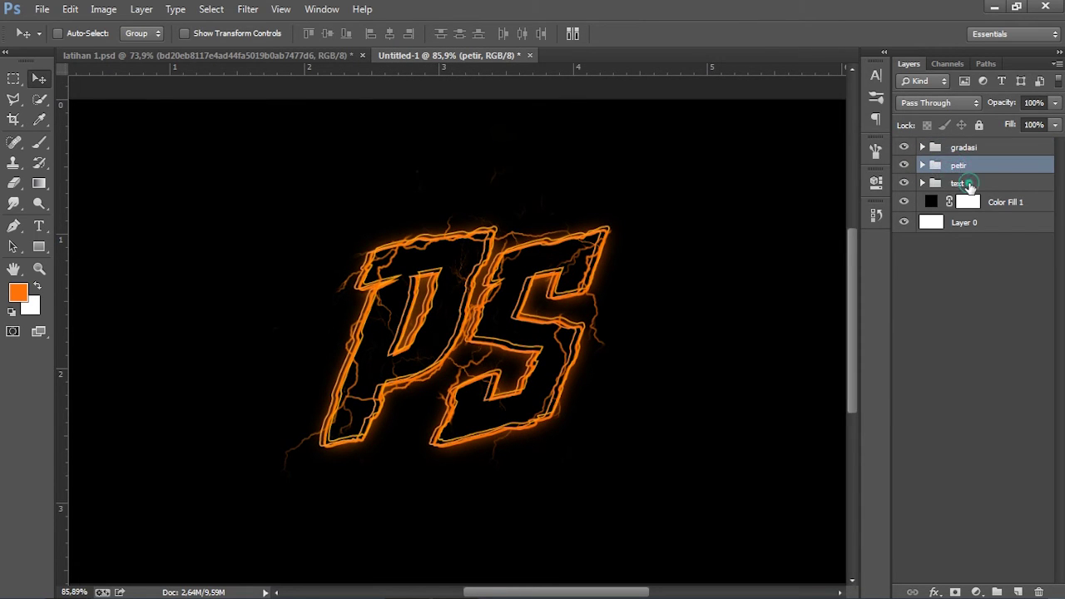
{"action": "left_click", "coordinate": [955, 183]}
{"action": "scroll", "coordinate": [679, 243], "scroll_direction": "down", "scroll_amount": 1}
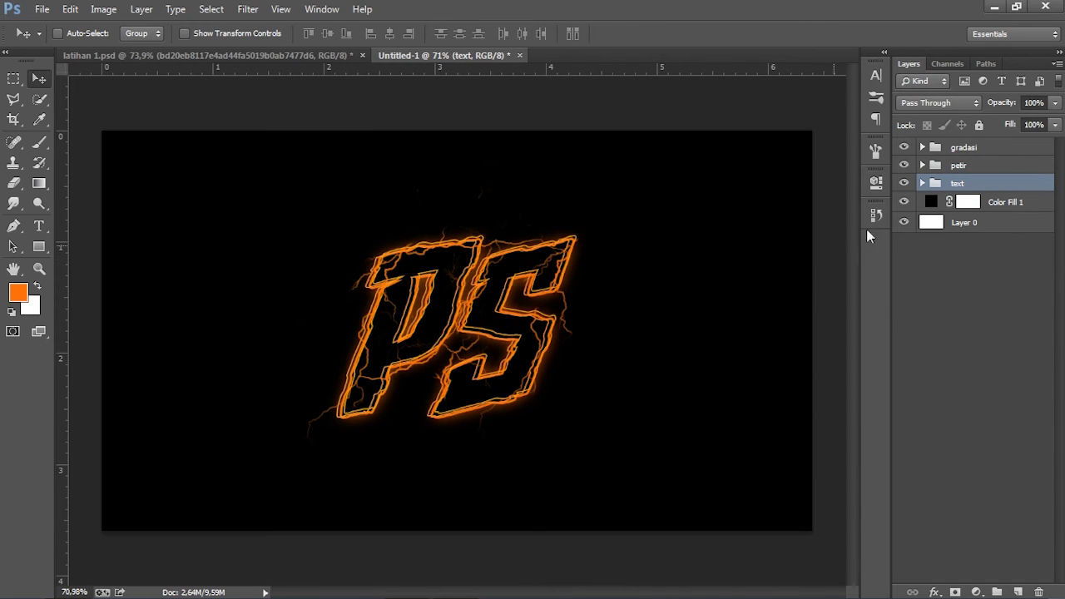
{"action": "left_click", "coordinate": [1002, 203]}
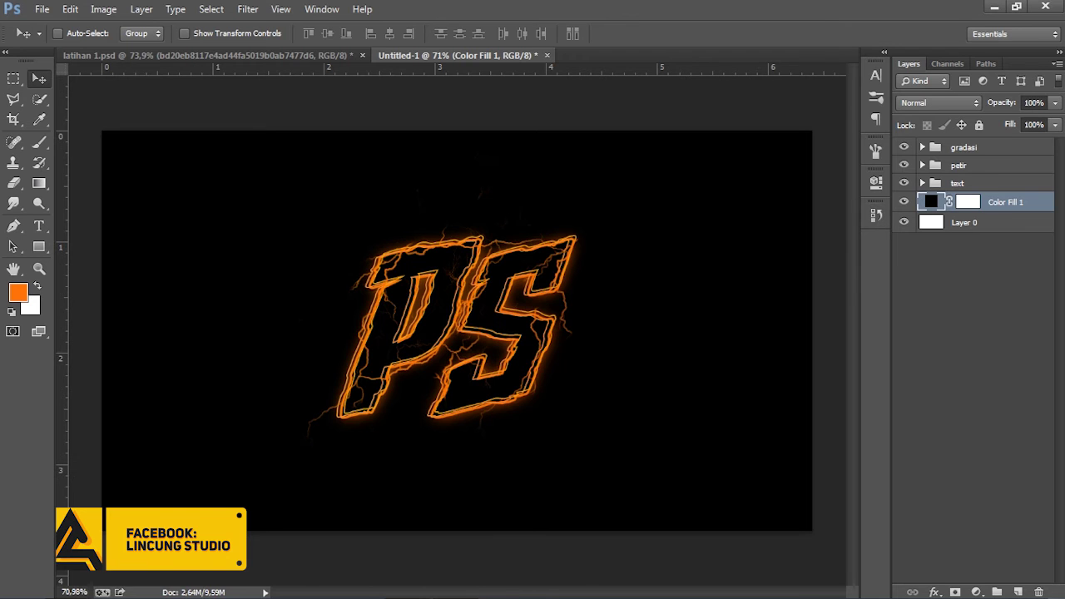
{"action": "left_click", "coordinate": [91, 491]}
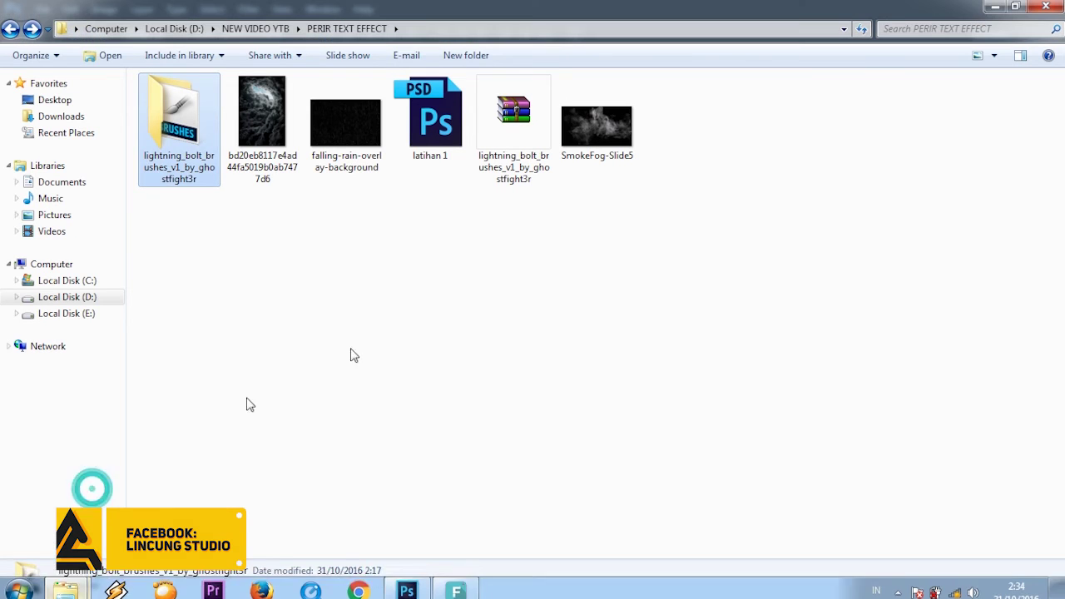
- Preview the bd20eb… dark cloud JPEG and drag it onto Photoshop's taskbar button
{"action": "left_click", "coordinate": [278, 117]}
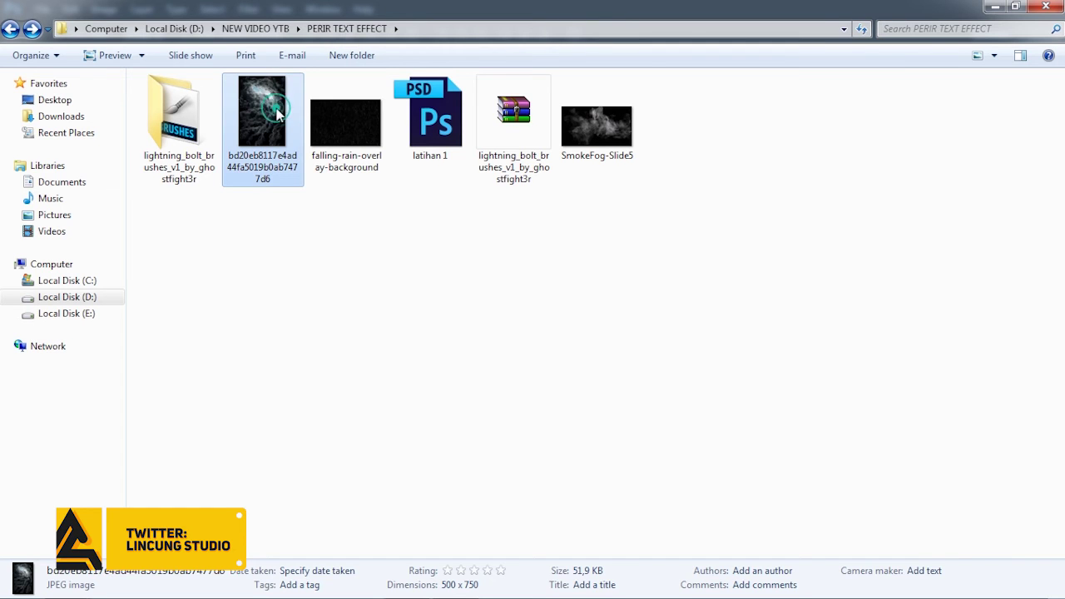
{"action": "double_click", "coordinate": [345, 116]}
{"action": "left_click", "coordinate": [295, 162]}
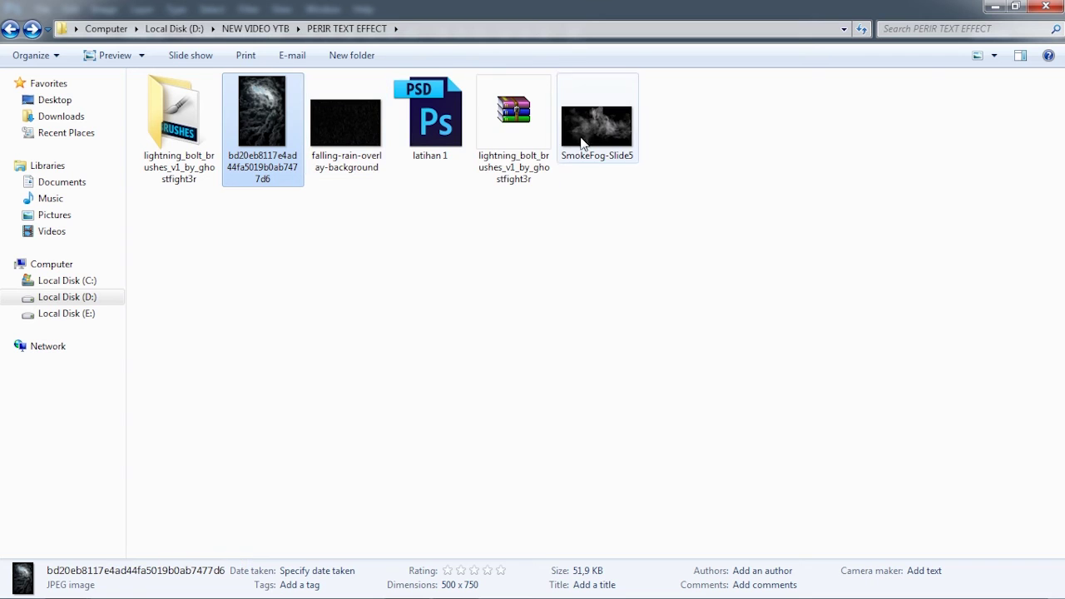
{"action": "double_click", "coordinate": [265, 127]}
{"action": "key", "text": "alt+F4"}
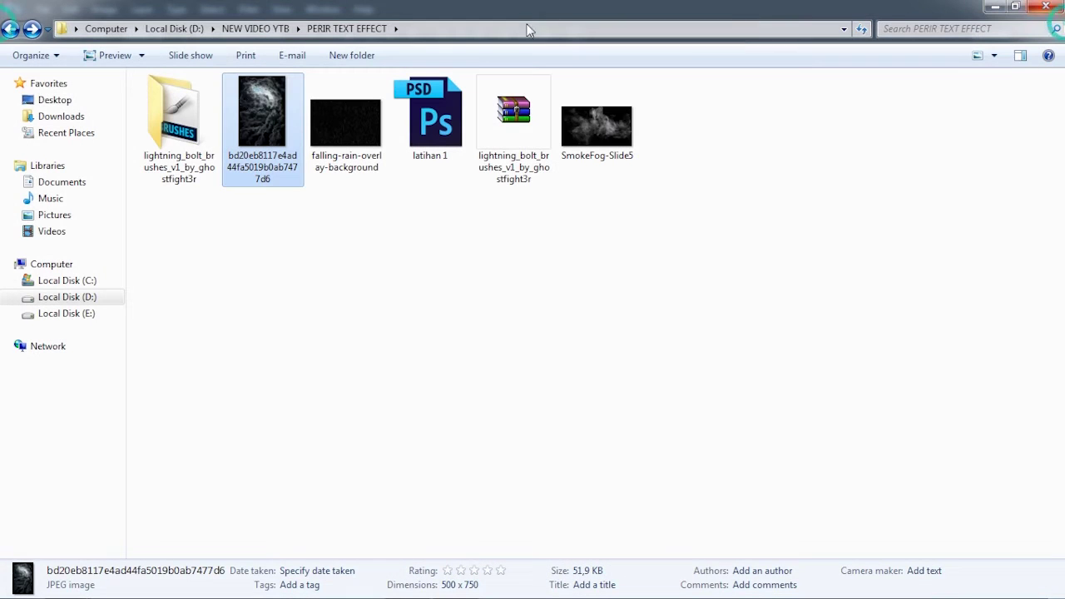
{"action": "left_click_drag", "start_coordinate": [264, 117], "coordinate": [449, 441]}
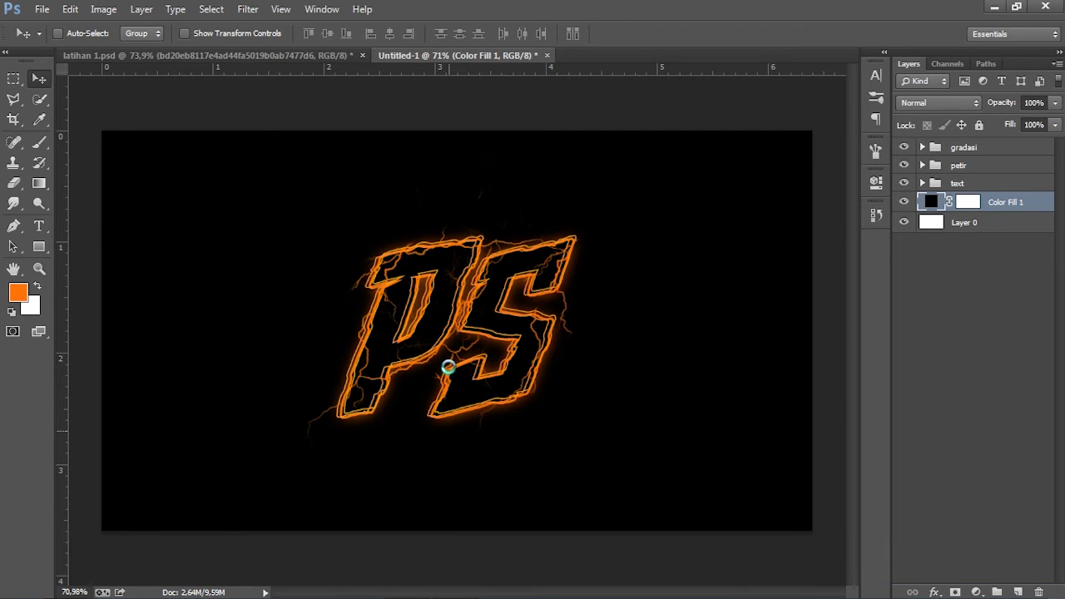
- Drop the cloud photo onto the canvas and rotate it -90°
{"action": "left_click_drag", "start_coordinate": [450, 440], "coordinate": [456, 368]}
{"action": "scroll", "coordinate": [545, 409], "scroll_direction": "down", "scroll_amount": 1}
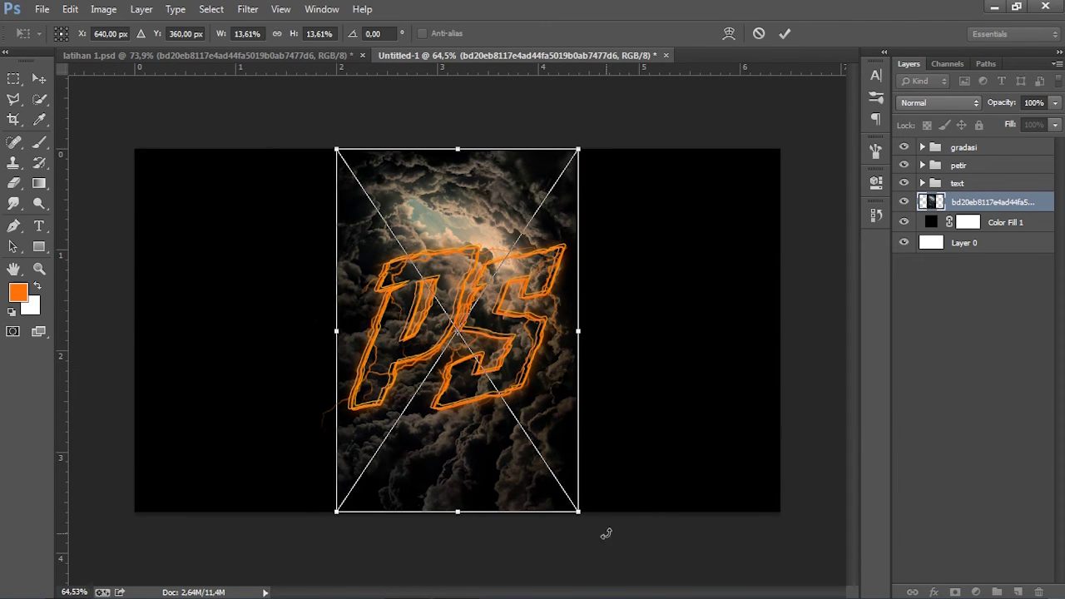
{"action": "mouse_move", "coordinate": [607, 533]}
{"action": "left_mouse_down"}
{"action": "mouse_move", "coordinate": [618, 255]}
{"action": "mouse_move", "coordinate": [607, 240]}
{"action": "left_mouse_up"}
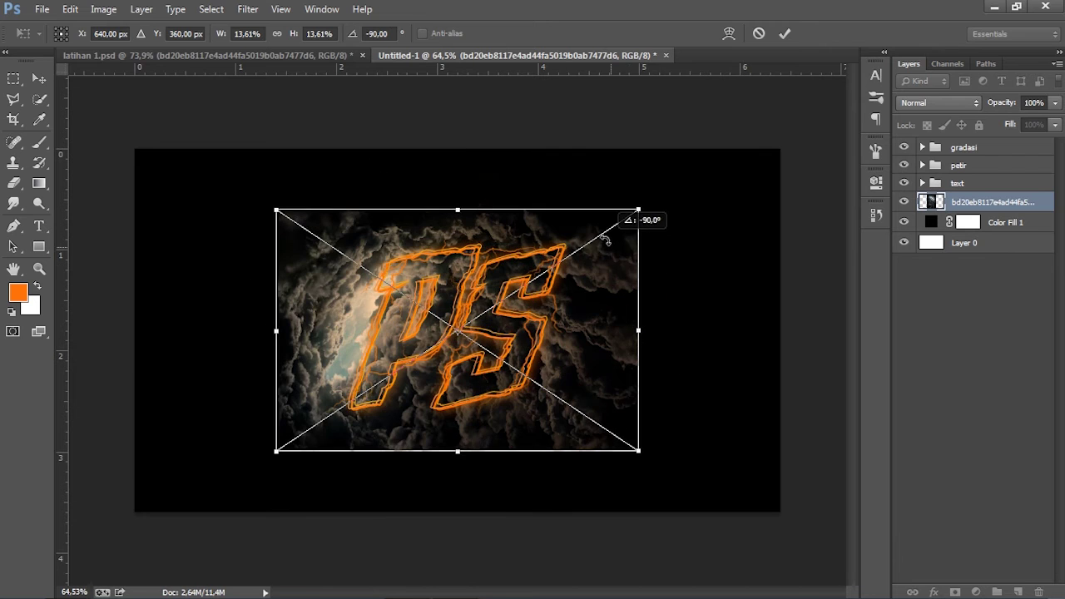
{"action": "scroll", "coordinate": [566, 412], "scroll_direction": "down", "scroll_amount": 1}
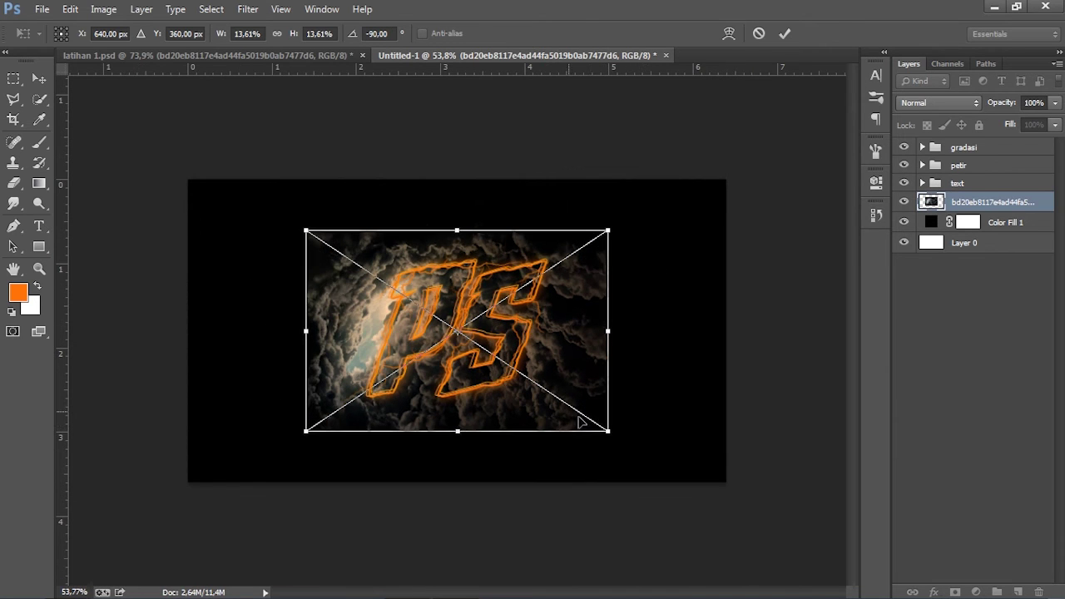
- Scale the cloud layer past the canvas edges and commit the transform
{"action": "mouse_move", "coordinate": [606, 428]}
{"action": "left_mouse_down"}
{"action": "mouse_move", "coordinate": [708, 517]}
{"action": "mouse_move", "coordinate": [766, 539]}
{"action": "left_mouse_up"}
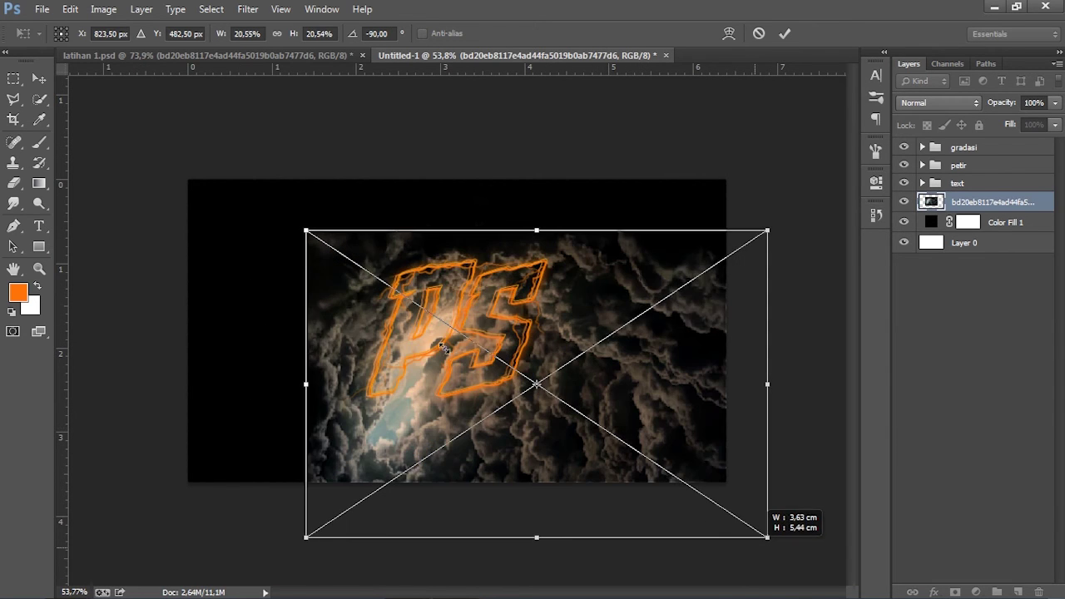
{"action": "left_click_drag", "start_coordinate": [304, 231], "coordinate": [107, 125]}
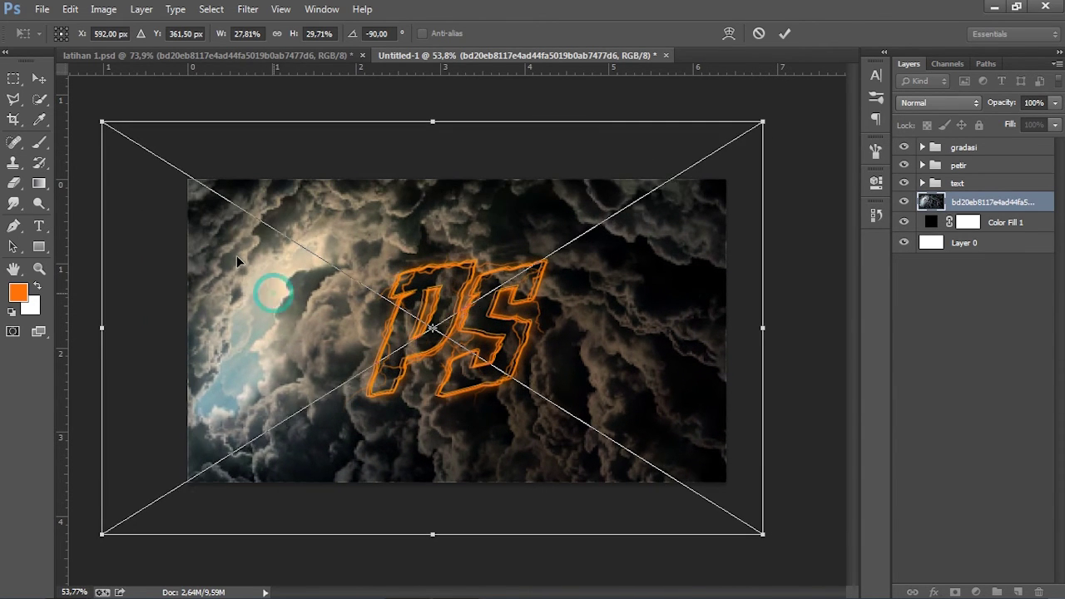
{"action": "mouse_move", "coordinate": [272, 291]}
{"action": "left_mouse_down"}
{"action": "mouse_move", "coordinate": [236, 255]}
{"action": "mouse_move", "coordinate": [251, 254]}
{"action": "left_mouse_up"}
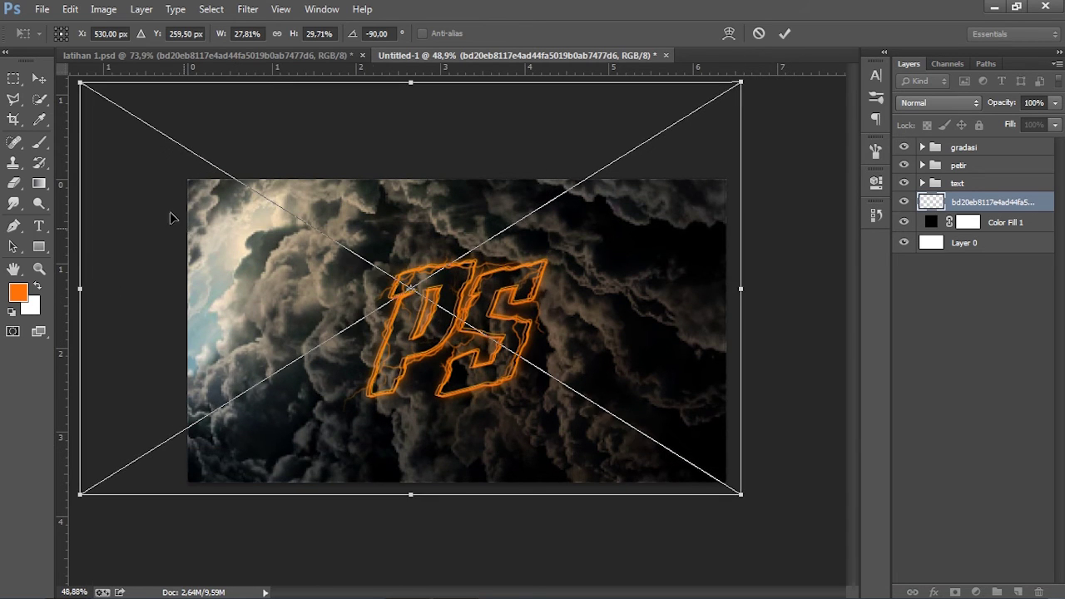
{"action": "key", "text": "ctrl+minus"}
{"action": "left_click_drag", "start_coordinate": [145, 129], "coordinate": [69, 77]}
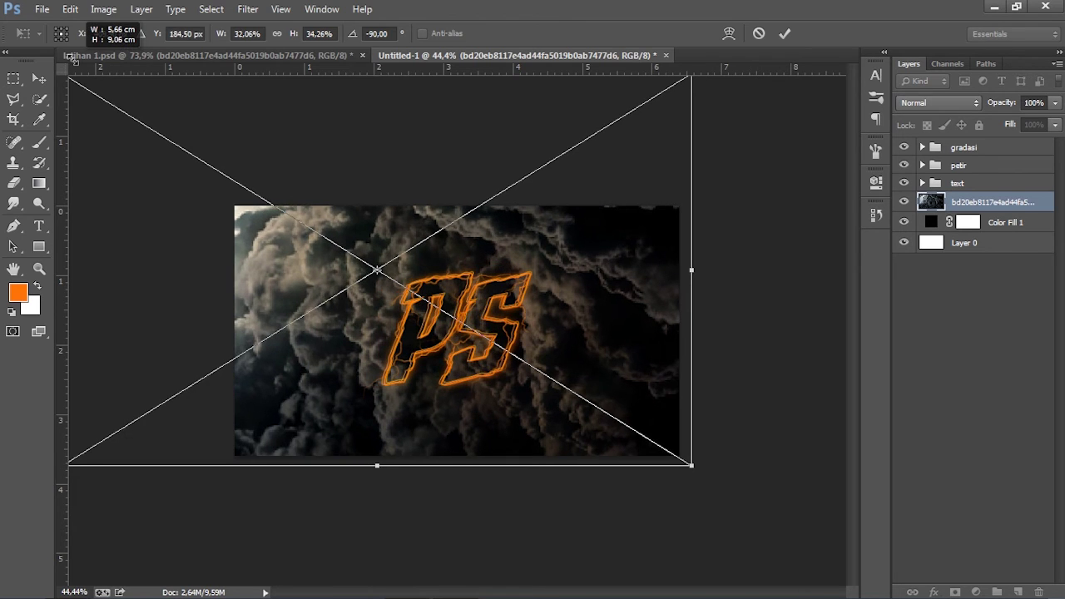
{"action": "key", "text": "ctrl+minus"}
{"action": "key", "text": "ctrl+plus"}
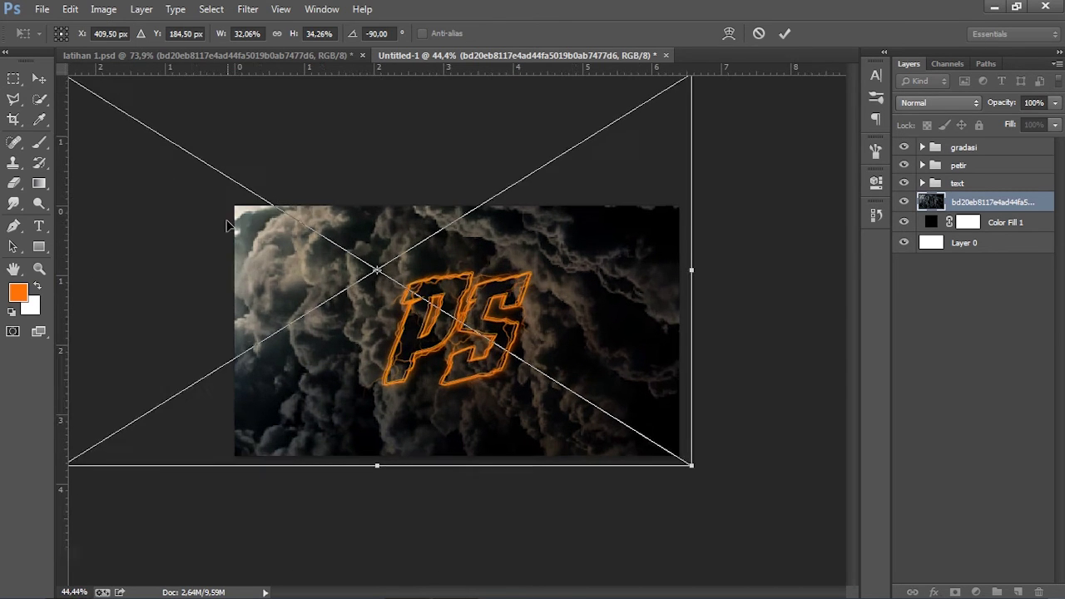
{"action": "key", "text": "ctrl+minus"}
{"action": "key", "text": "ctrl+plus"}
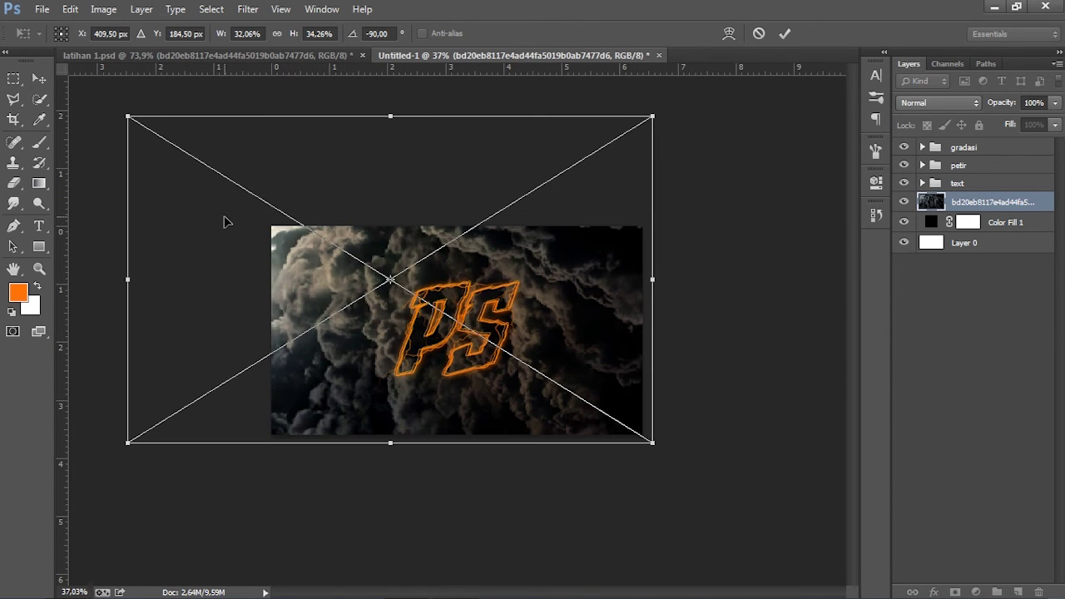
{"action": "key", "text": "Return"}
{"action": "key", "text": "ctrl+plus"}
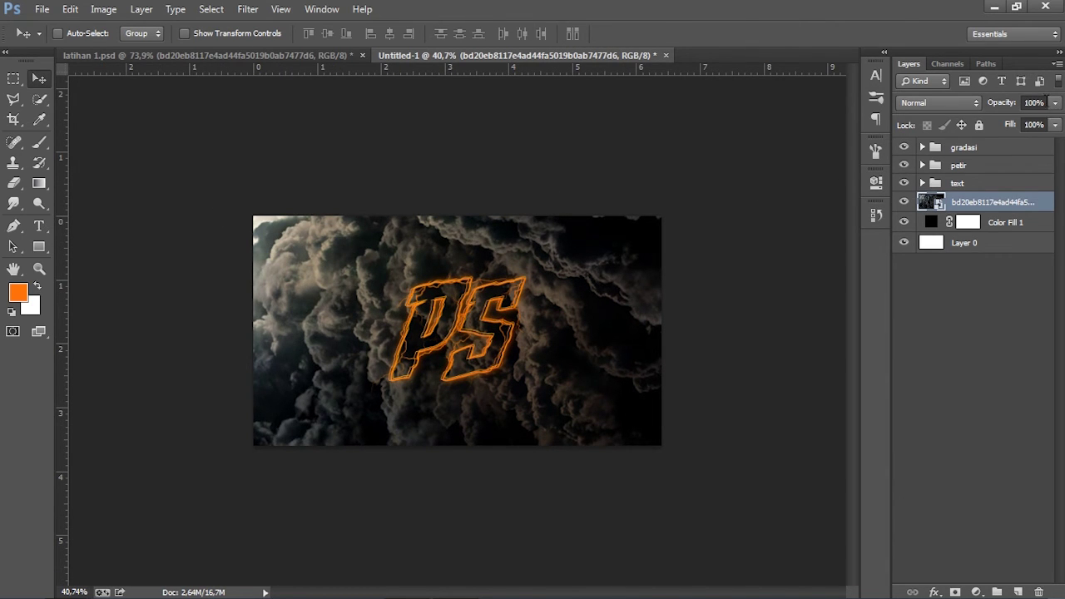
- Set the bd20eb… cloud layer's opacity to 7%, then raise it to 12%
{"action": "left_click", "coordinate": [1032, 103]}
{"action": "type", "text": "7"}
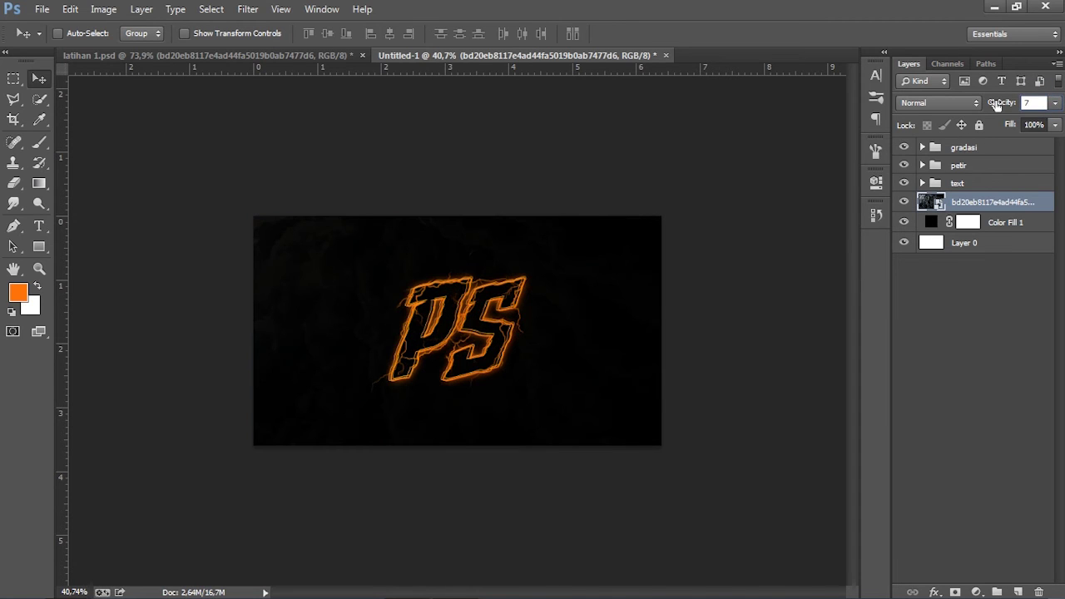
{"action": "key", "text": "Return"}
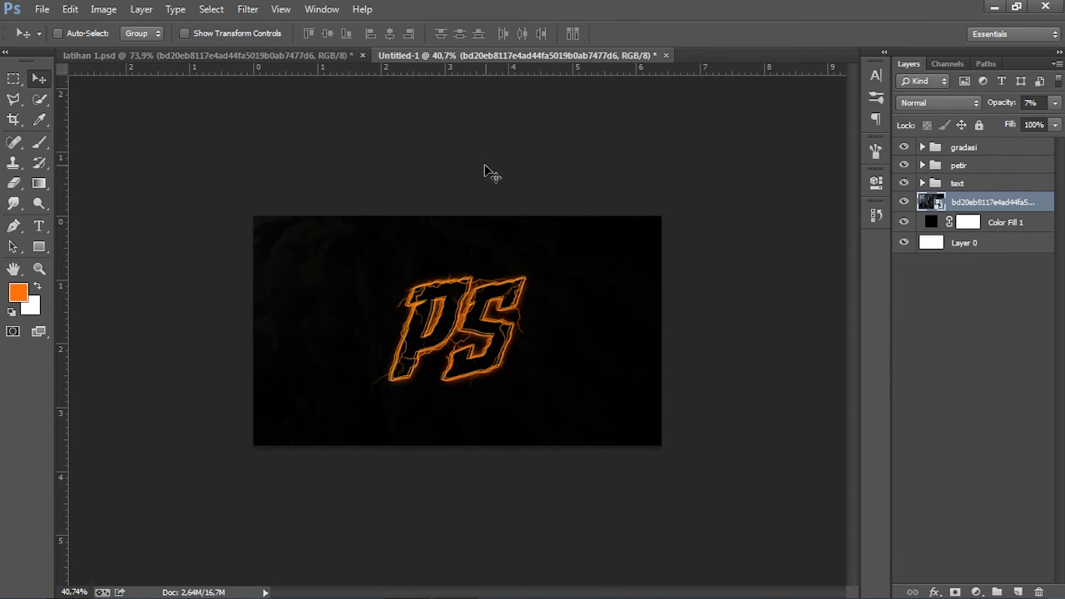
{"action": "left_click", "coordinate": [487, 166]}
{"action": "scroll", "coordinate": [421, 169], "scroll_direction": "up", "scroll_amount": 3}
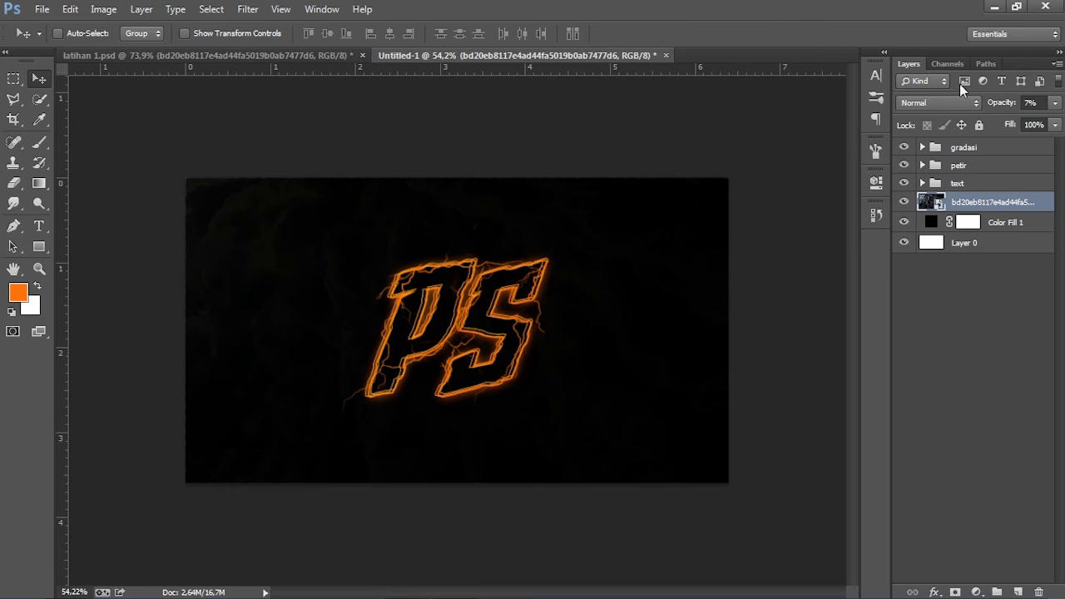
{"action": "left_click", "coordinate": [1056, 102]}
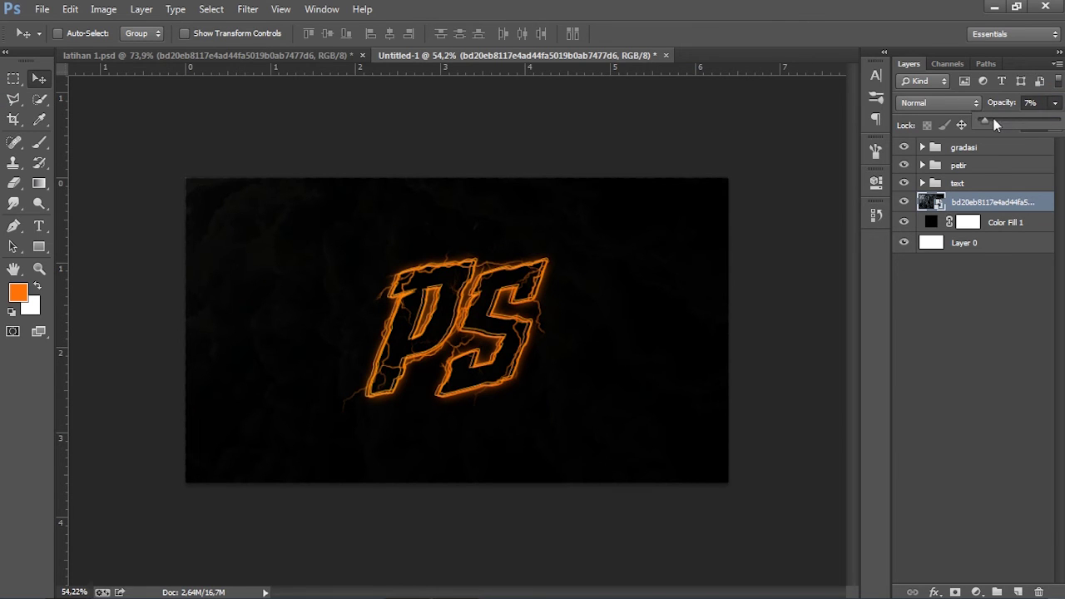
{"action": "left_click_drag", "start_coordinate": [986, 120], "coordinate": [989, 120]}
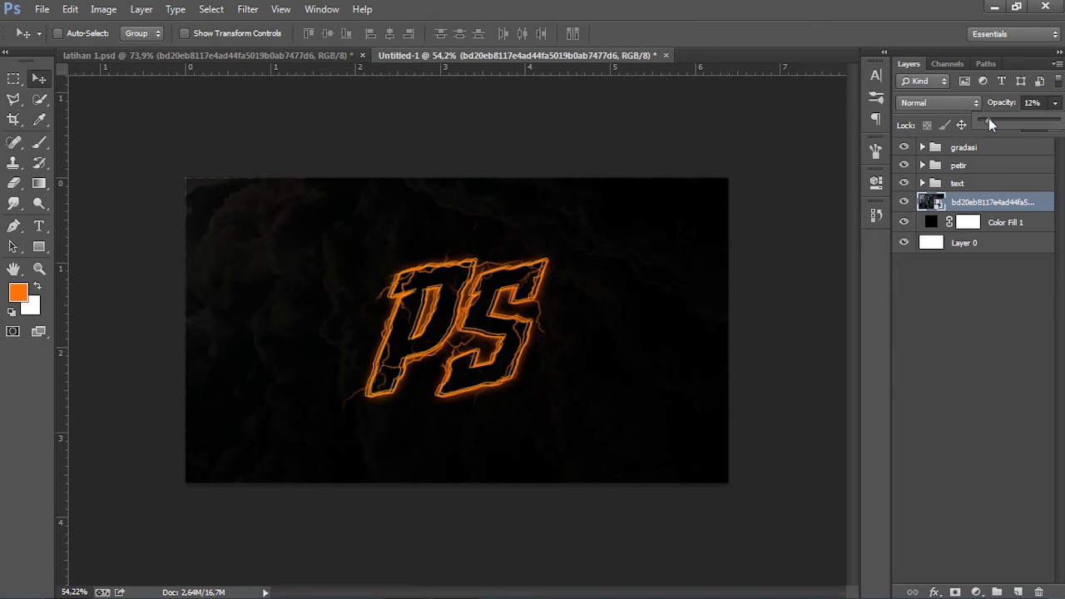
{"action": "left_click", "coordinate": [990, 339]}
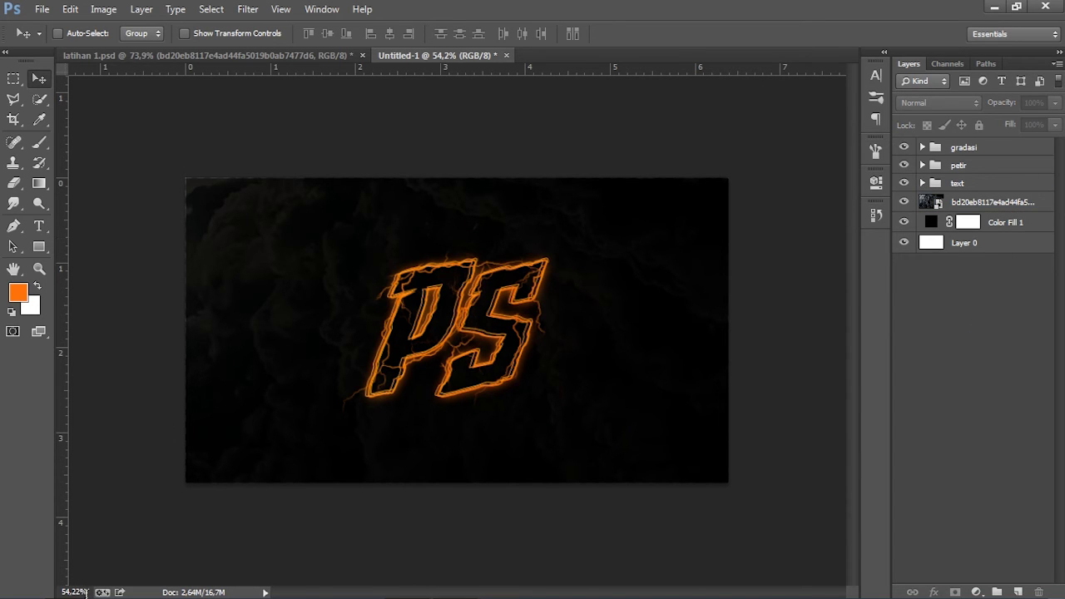
{"action": "mouse_move", "coordinate": [65, 584]}
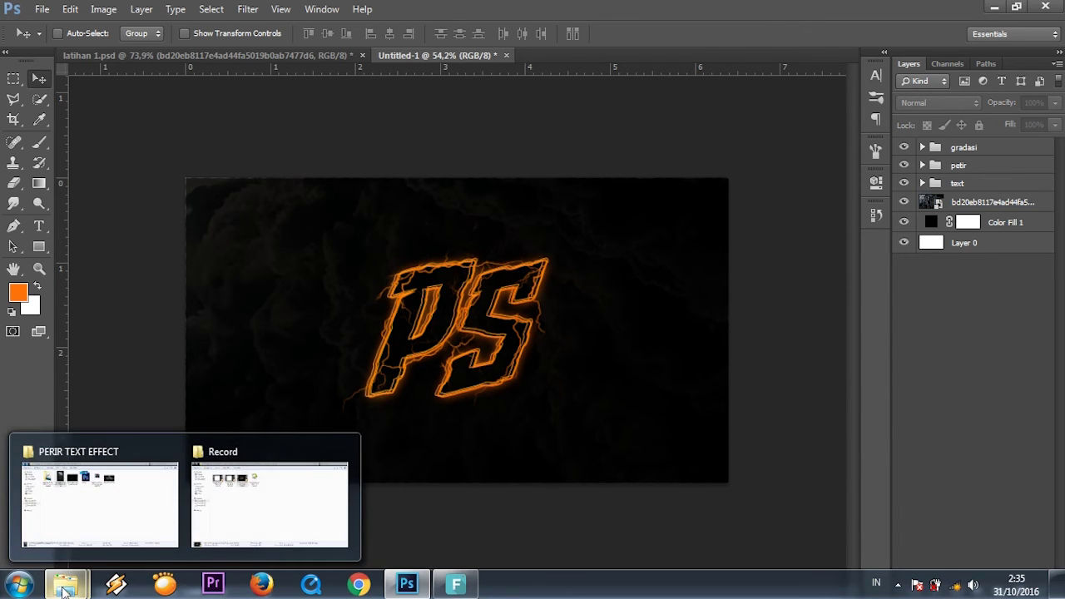
- Preview falling-rain-overlay-background in the PERIR TEXT EFFECT folder, then return to the PS document
{"action": "left_click", "coordinate": [97, 524]}
{"action": "left_click", "coordinate": [333, 330]}
{"action": "left_click", "coordinate": [341, 141]}
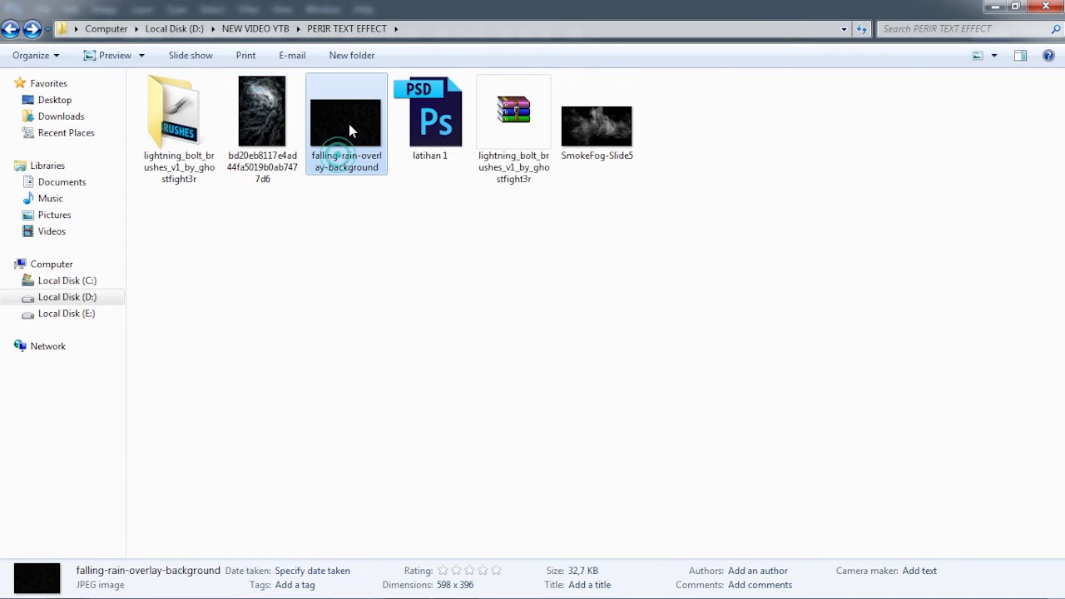
{"action": "double_click", "coordinate": [348, 124]}
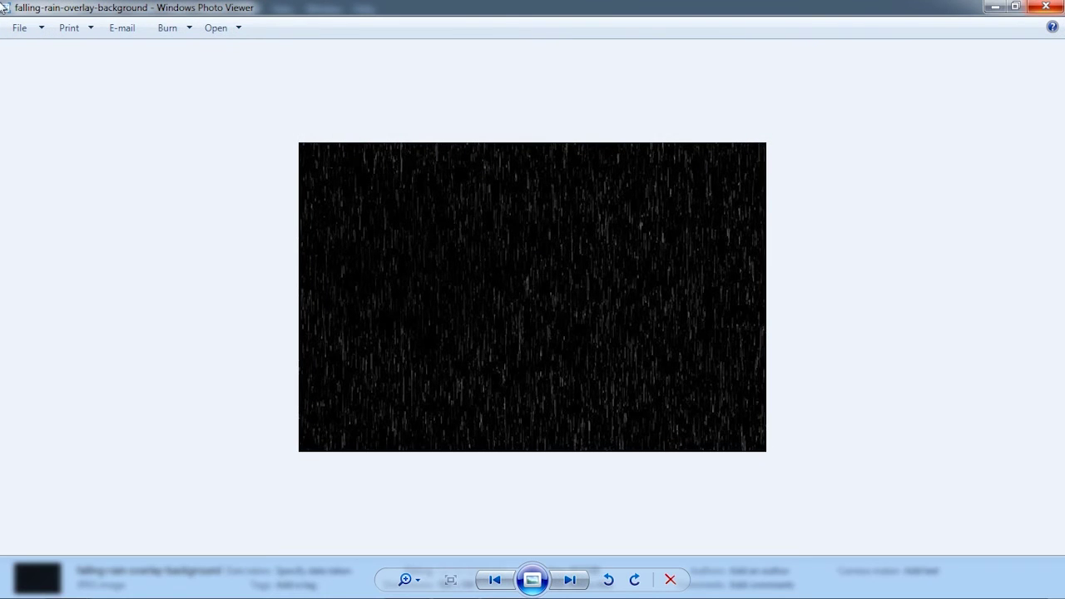
{"action": "double_click", "coordinate": [4, 7]}
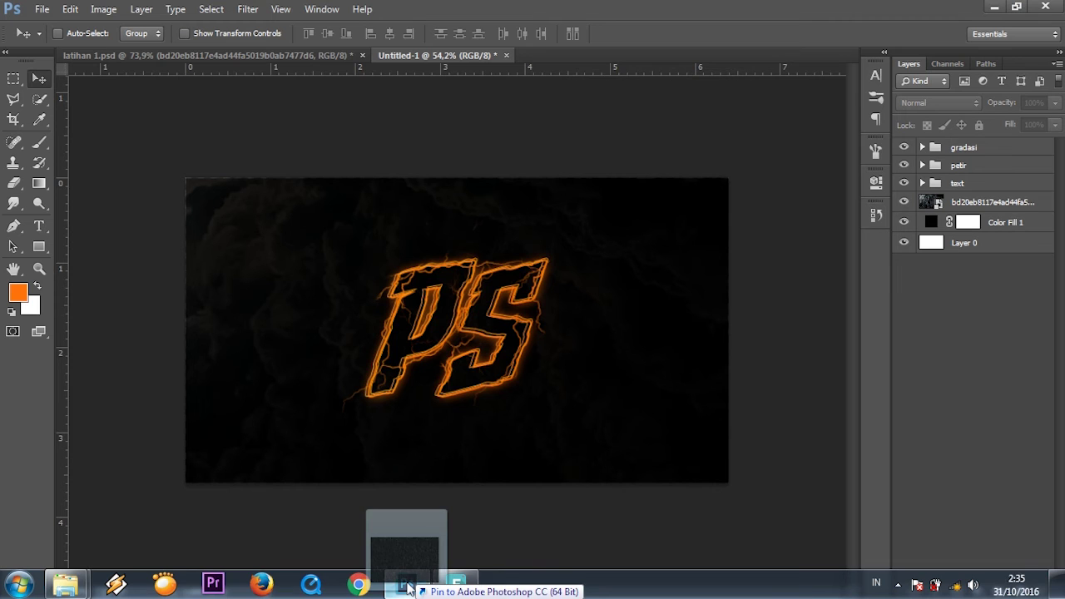
{"action": "left_click", "coordinate": [396, 532]}
- Place the falling-rain overlay, enlarge it past the canvas and skew it so the streaks slant
{"action": "left_click_drag", "start_coordinate": [463, 369], "coordinate": [466, 371]}
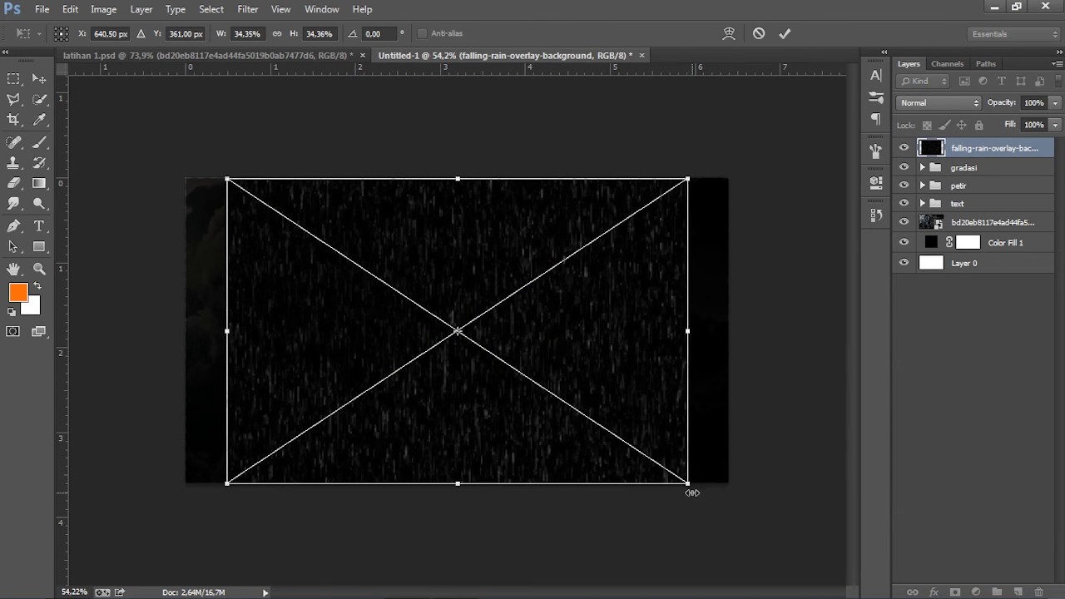
{"action": "left_click_drag", "start_coordinate": [692, 490], "coordinate": [762, 536]}
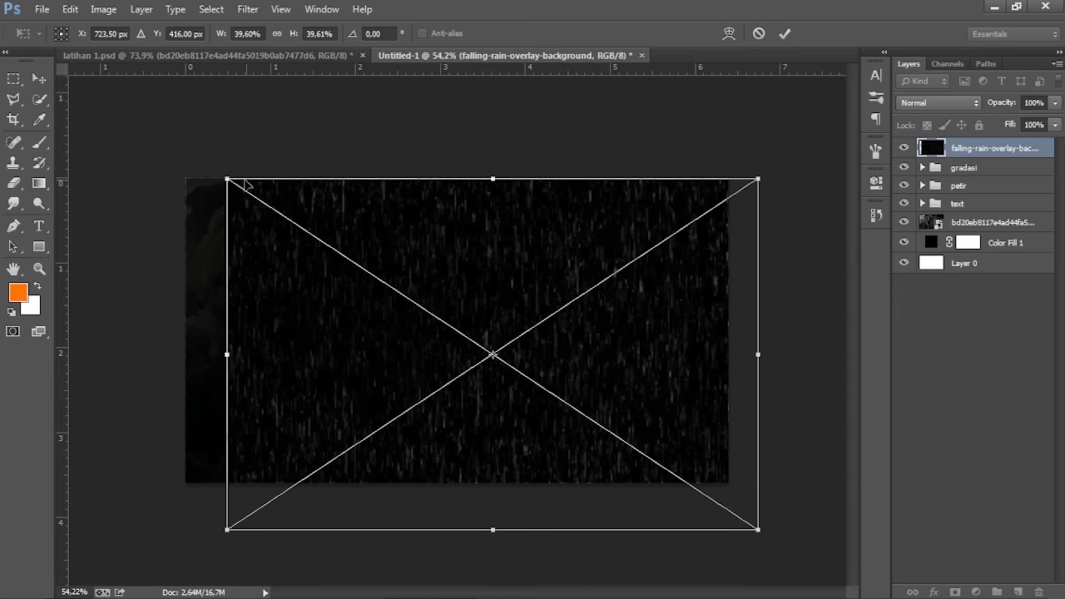
{"action": "left_click_drag", "start_coordinate": [229, 179], "coordinate": [163, 138]}
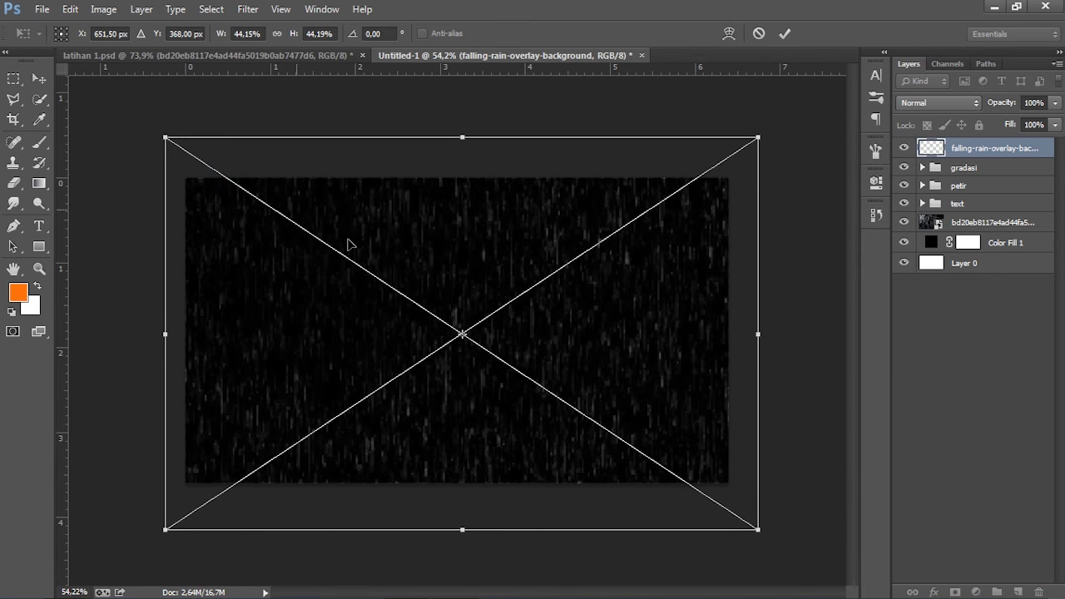
{"action": "key", "text": "ctrl+0"}
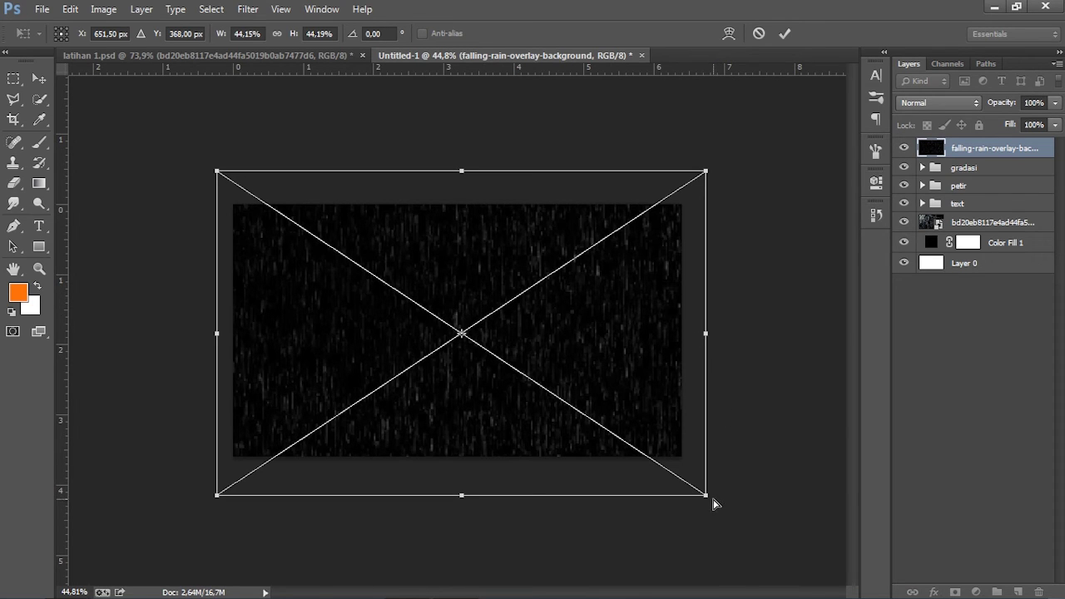
{"action": "left_click_drag", "start_coordinate": [706, 496], "coordinate": [801, 513]}
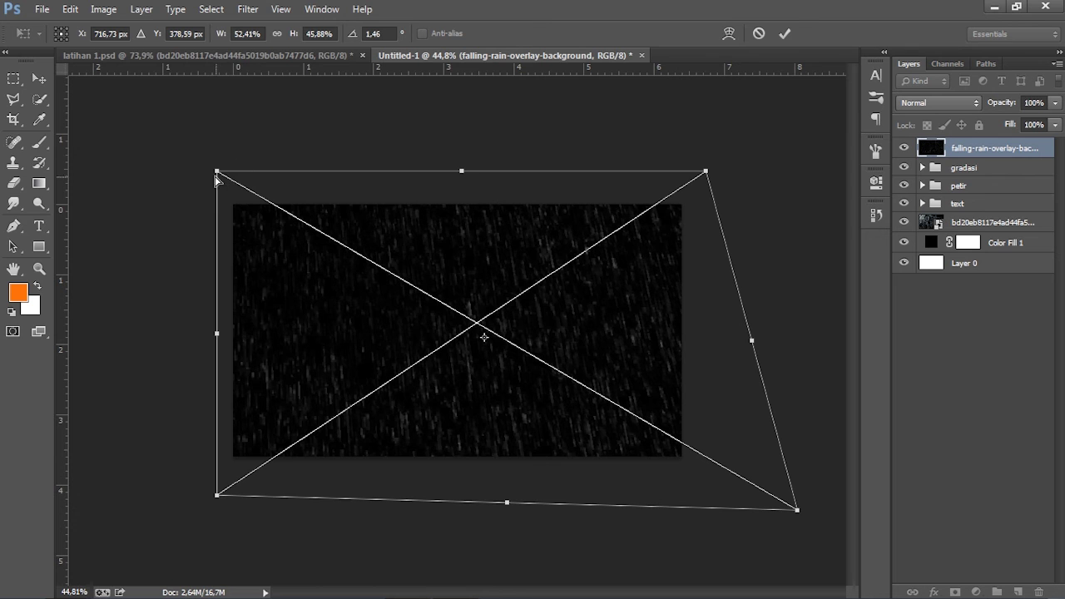
{"action": "mouse_move", "coordinate": [217, 173]}
{"action": "left_mouse_down"}
{"action": "mouse_move", "coordinate": [67, 130]}
{"action": "mouse_move", "coordinate": [74, 165]}
{"action": "left_mouse_up"}
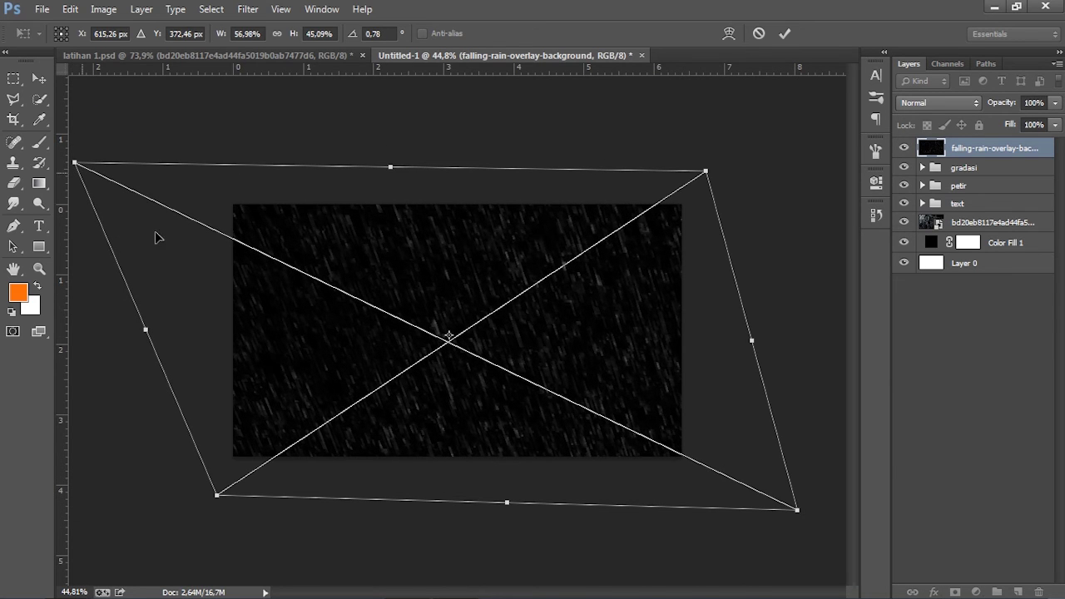
{"action": "key", "text": "ctrl+z"}
{"action": "key", "text": "ctrl+z"}
{"action": "key", "text": "Escape"}
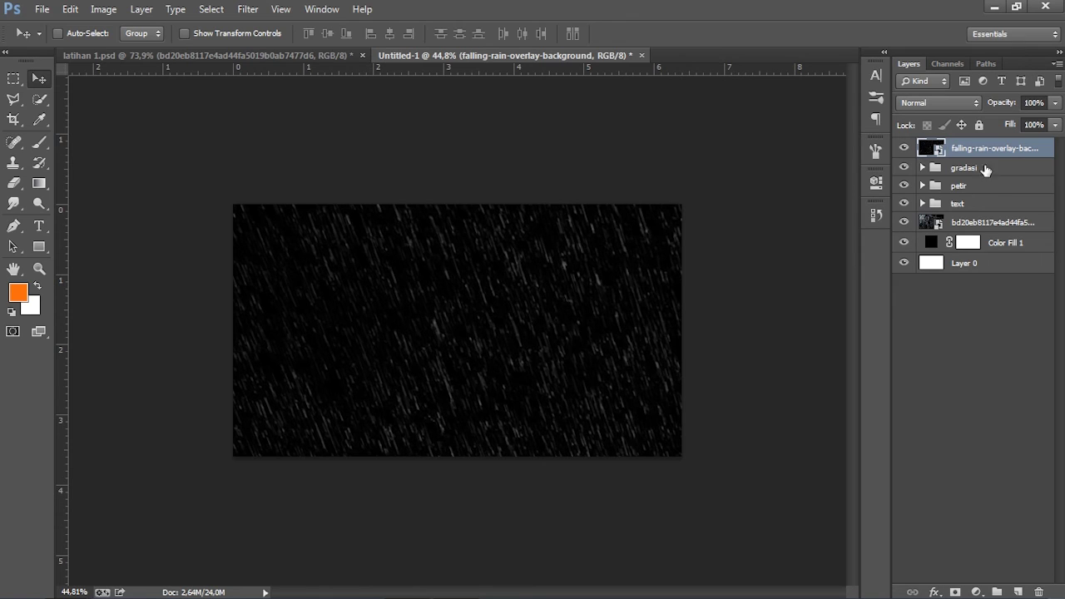
- Move the rain overlay below the text groups and try Lighten blending on the texture layer
{"action": "left_click_drag", "start_coordinate": [980, 154], "coordinate": [978, 213]}
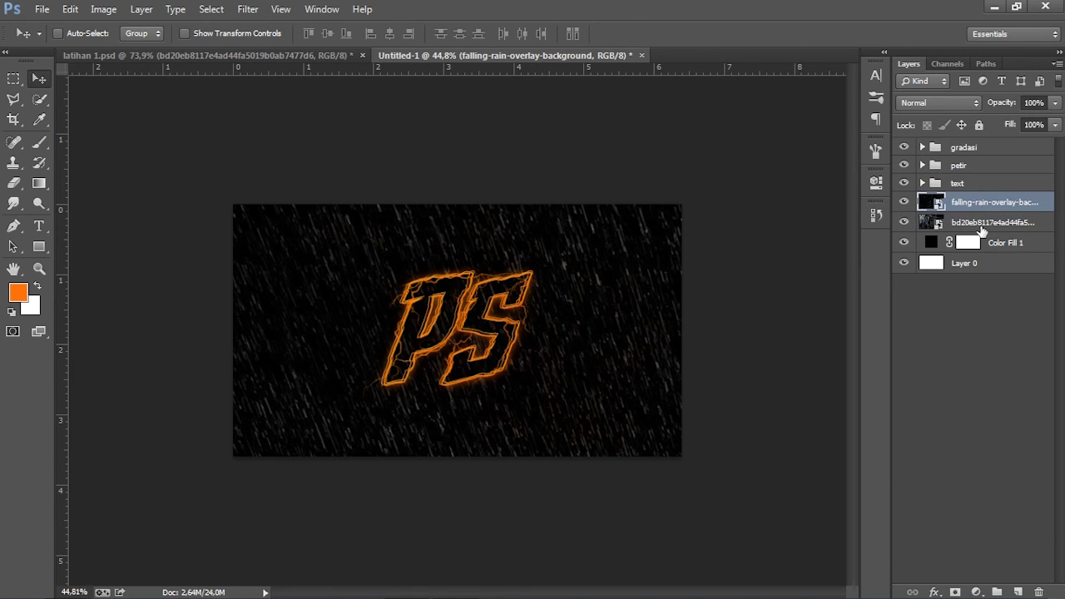
{"action": "left_click", "coordinate": [973, 223]}
{"action": "left_click", "coordinate": [904, 222]}
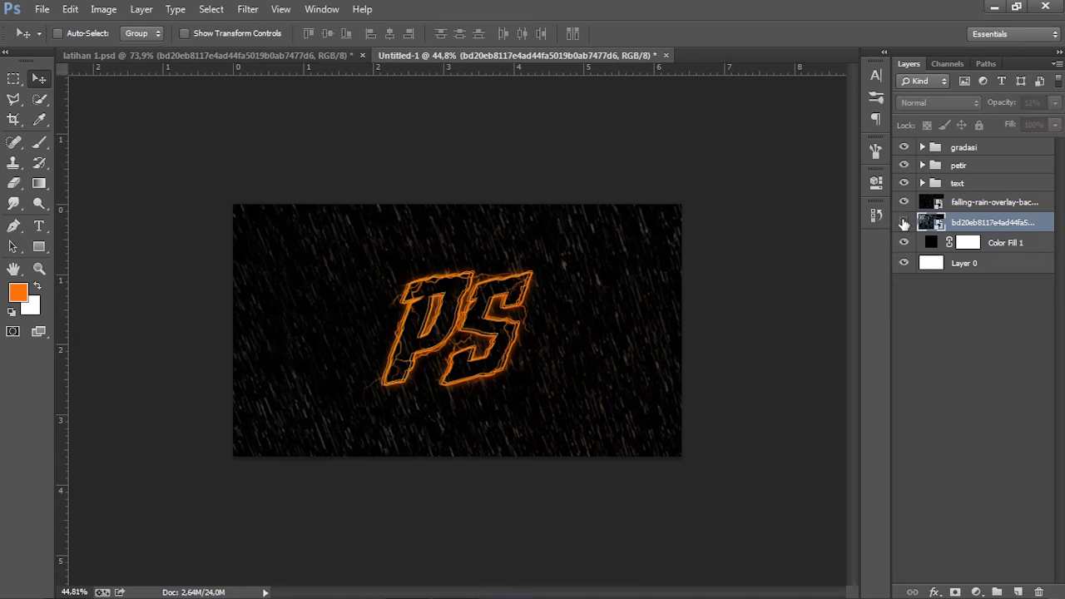
{"action": "left_click", "coordinate": [905, 223]}
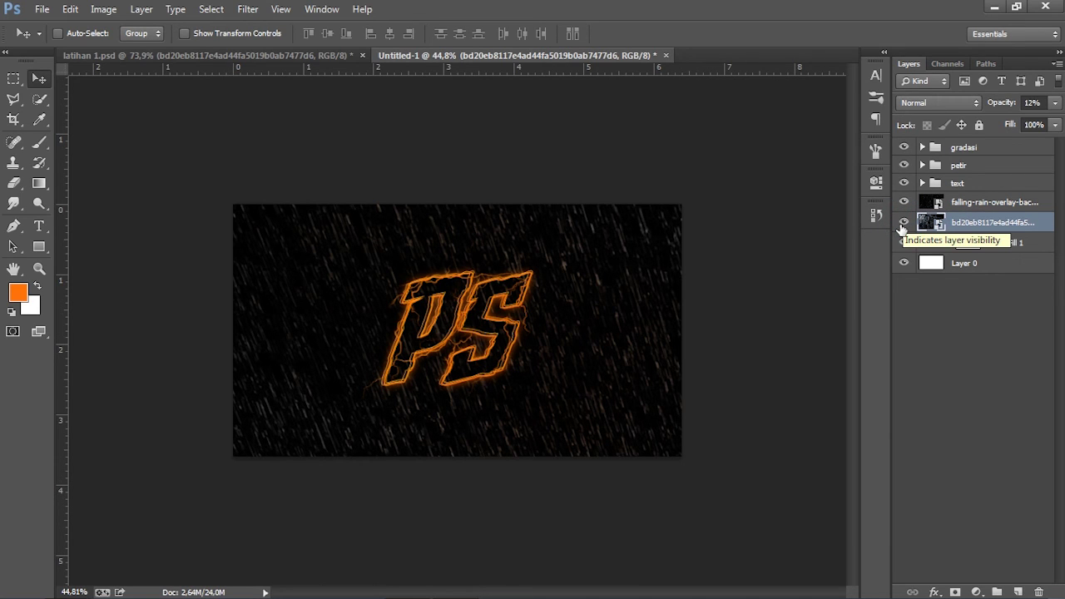
{"action": "scroll", "coordinate": [537, 252], "scroll_direction": "up", "scroll_amount": 2}
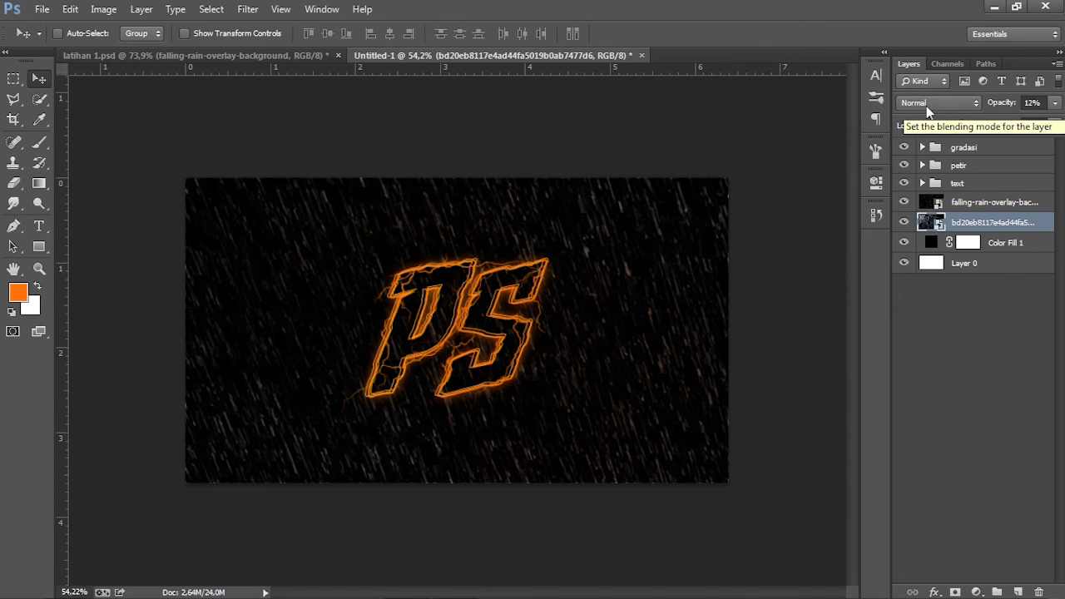
{"action": "left_click", "coordinate": [927, 105]}
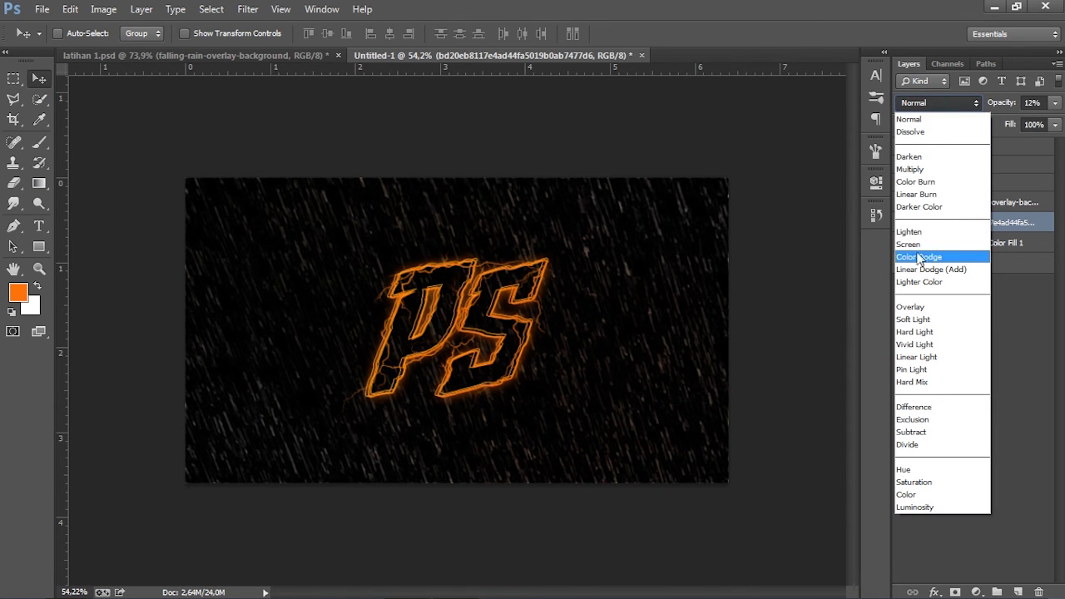
{"action": "left_click", "coordinate": [910, 231]}
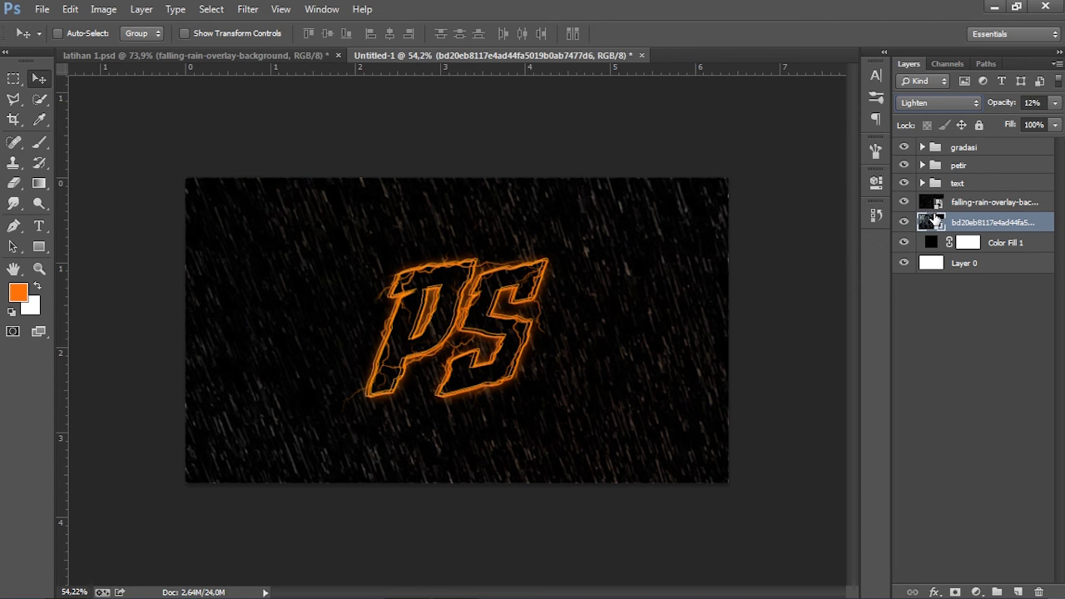
- Compare the rain overlay hidden and shown, then set its blend mode to Lighten
{"action": "left_click", "coordinate": [986, 207]}
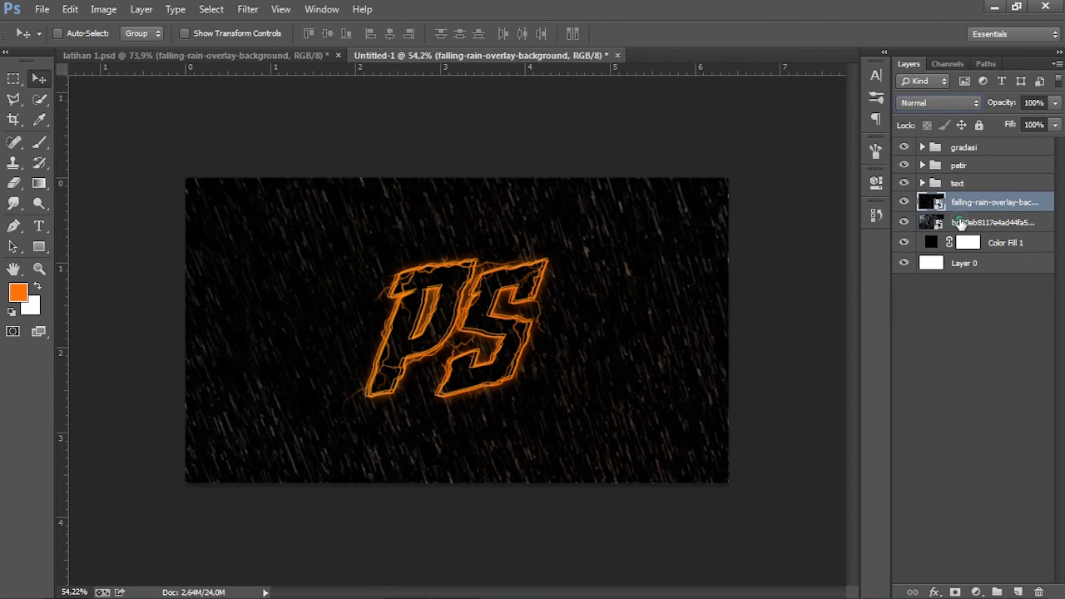
{"action": "left_click", "coordinate": [961, 223]}
{"action": "left_click", "coordinate": [925, 103]}
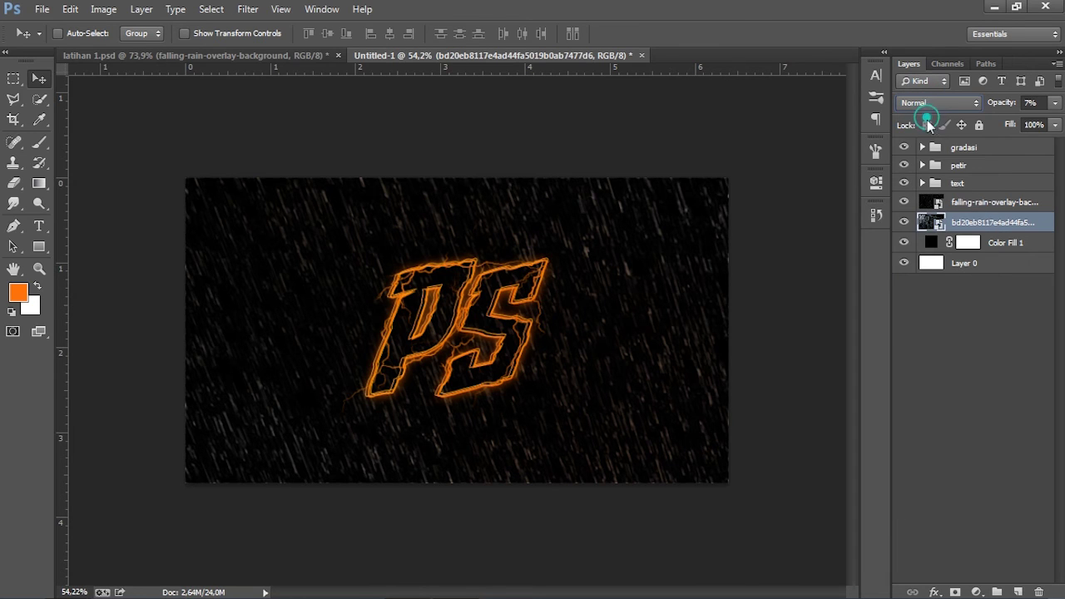
{"action": "left_click", "coordinate": [940, 202]}
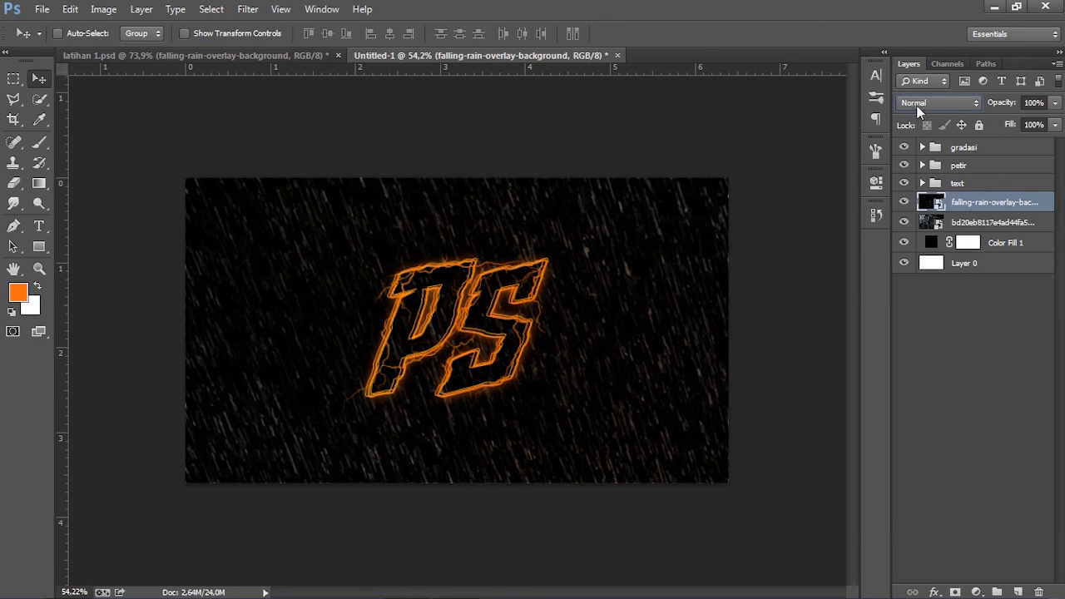
{"action": "left_click", "coordinate": [903, 201]}
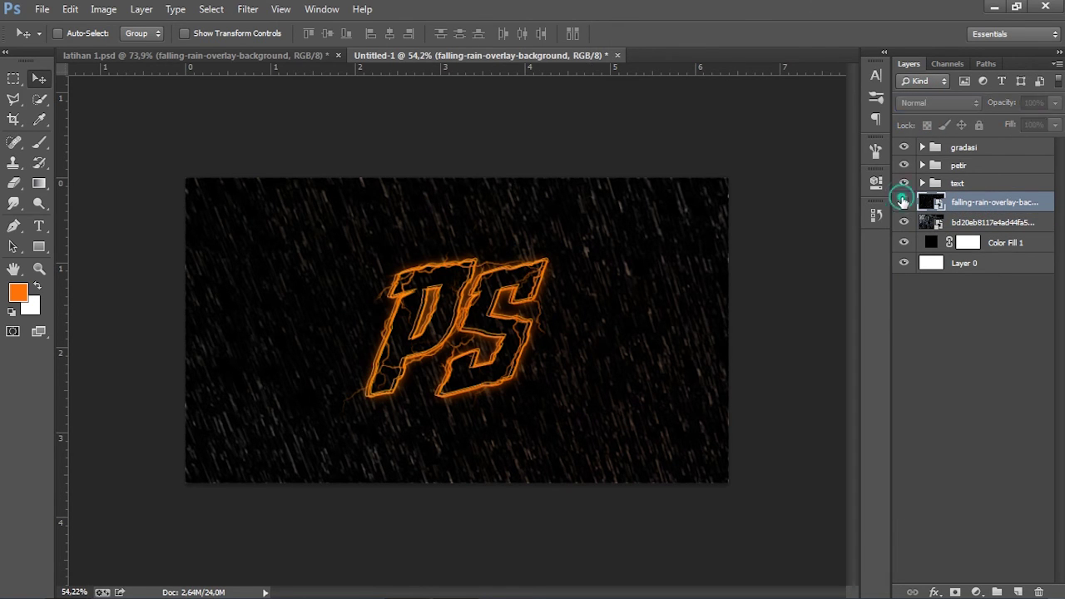
{"action": "left_click", "coordinate": [903, 201]}
{"action": "left_click", "coordinate": [911, 102]}
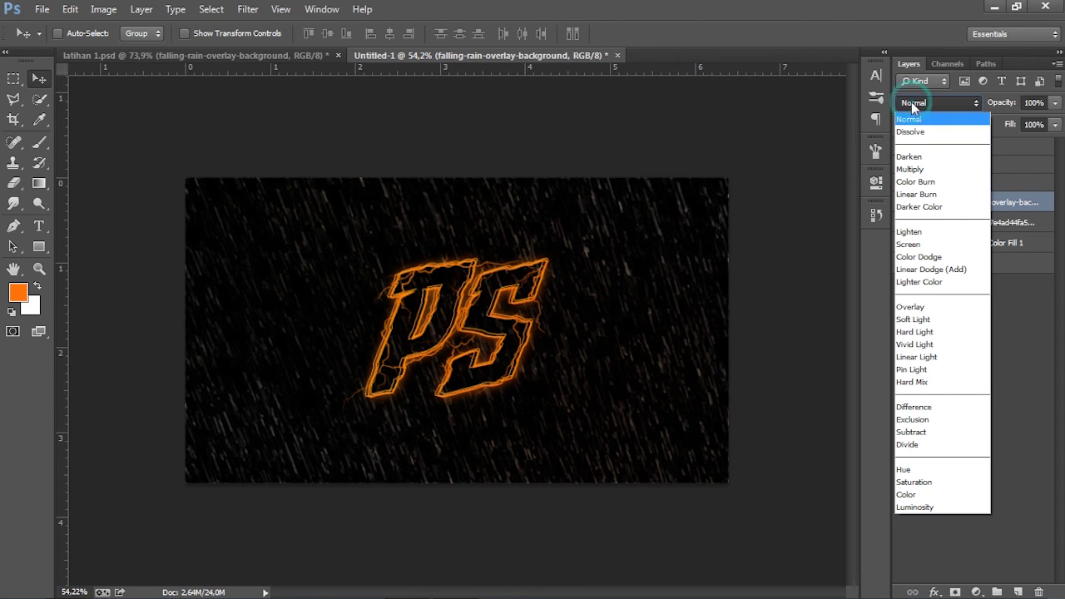
{"action": "left_click", "coordinate": [913, 232]}
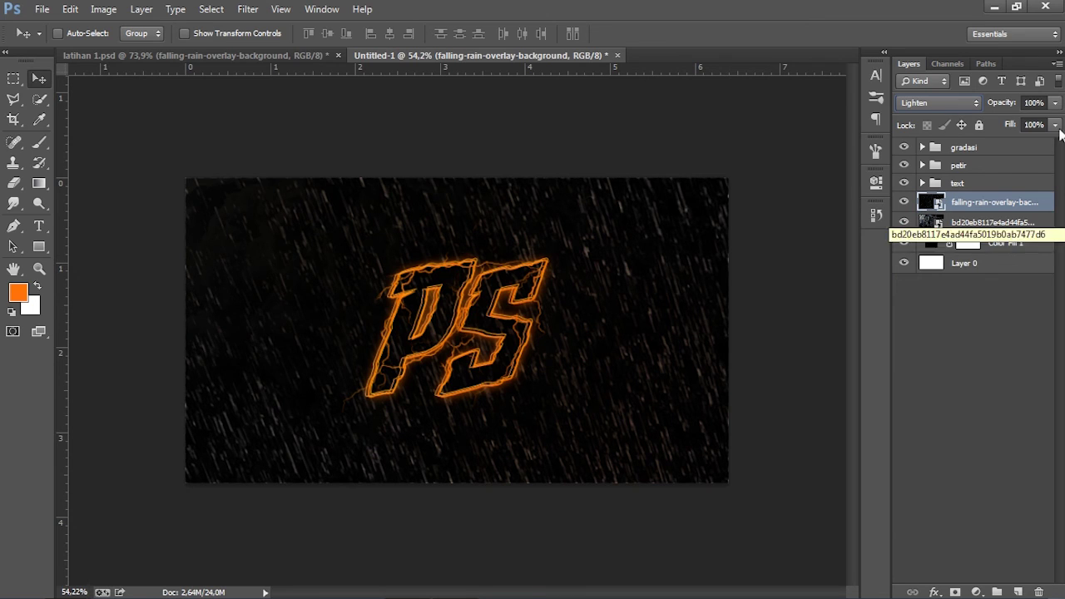
- Lower the rain overlay's opacity to 30%
{"action": "mouse_move", "coordinate": [1054, 102]}
{"action": "left_mouse_down"}
{"action": "mouse_move", "coordinate": [1037, 130]}
{"action": "mouse_move", "coordinate": [1022, 124]}
{"action": "left_mouse_up"}
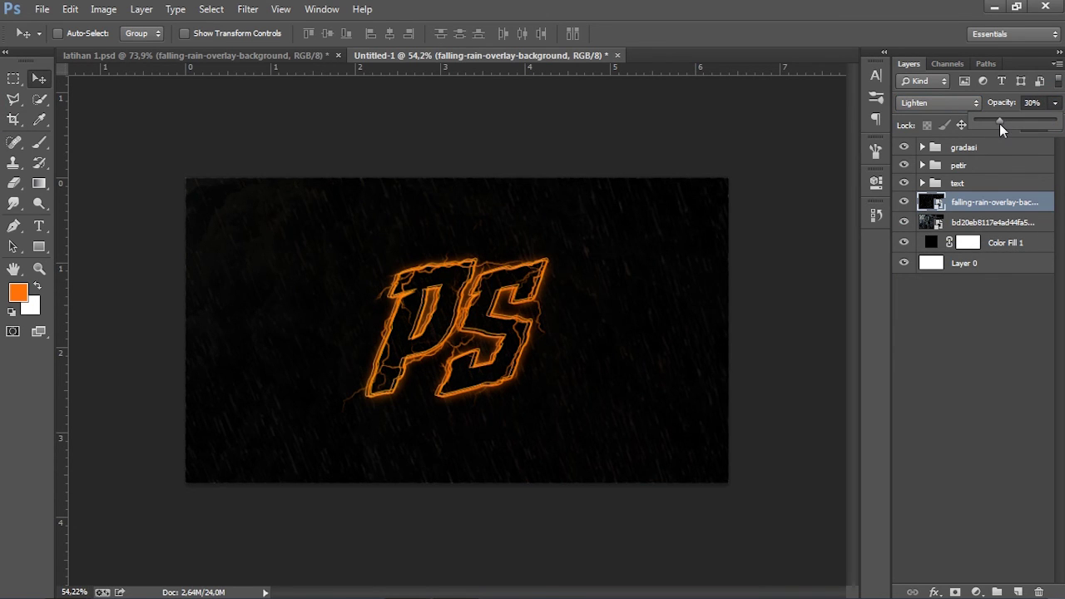
{"action": "left_click", "coordinate": [966, 223]}
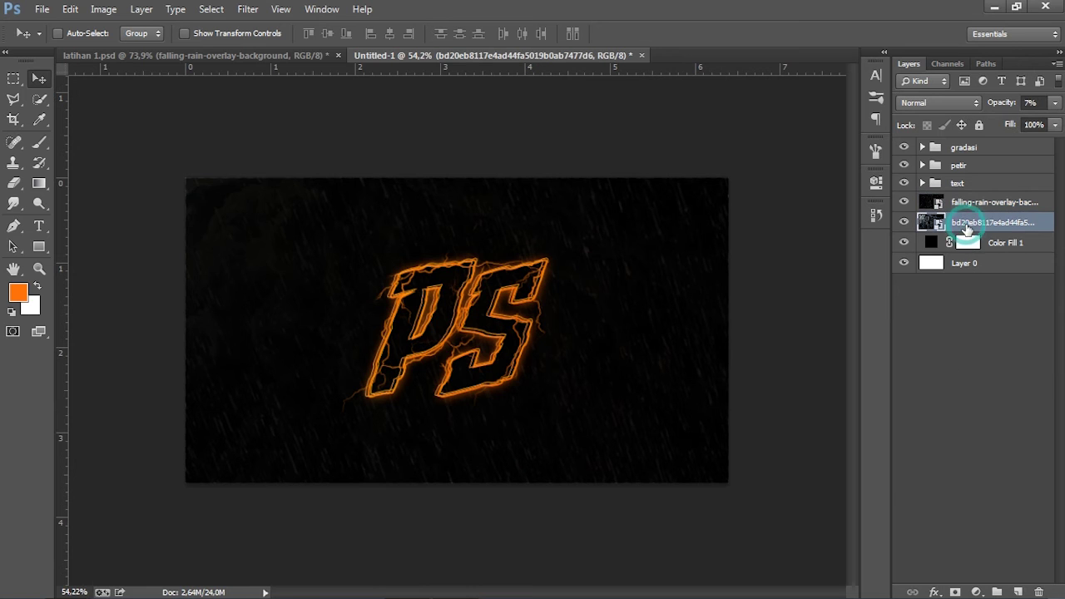
{"action": "left_click", "coordinate": [969, 202]}
{"action": "scroll", "coordinate": [574, 290], "scroll_direction": "up", "scroll_amount": 1}
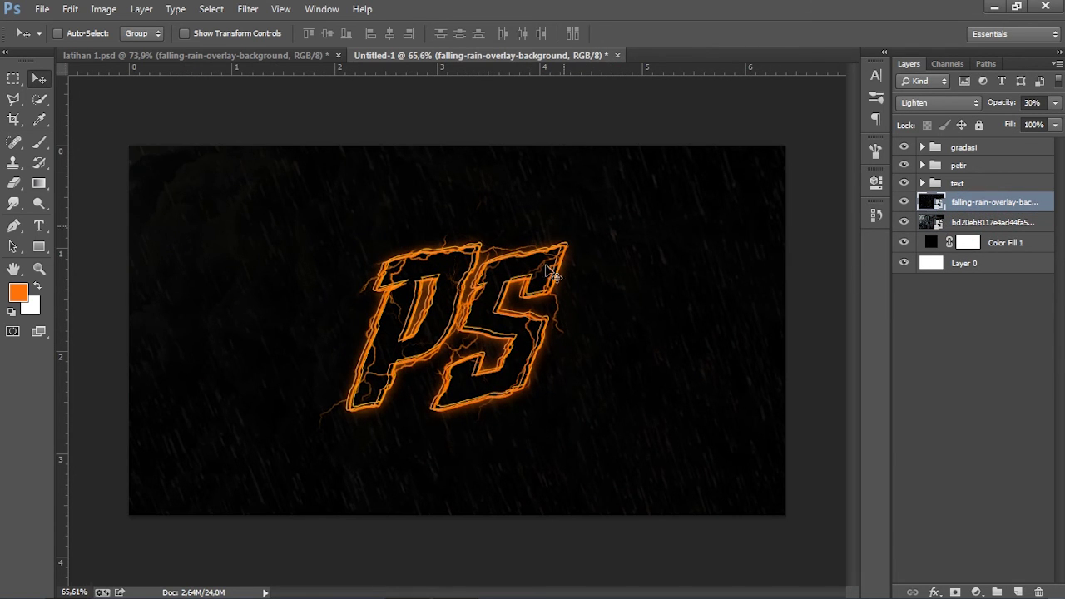
{"action": "scroll", "coordinate": [582, 315], "scroll_direction": "down", "scroll_amount": 1}
{"action": "scroll", "coordinate": [549, 311], "scroll_direction": "up", "scroll_amount": 1}
- Add a new layer and ready a soft Brush with black (000000) foreground
{"action": "left_click", "coordinate": [1017, 591]}
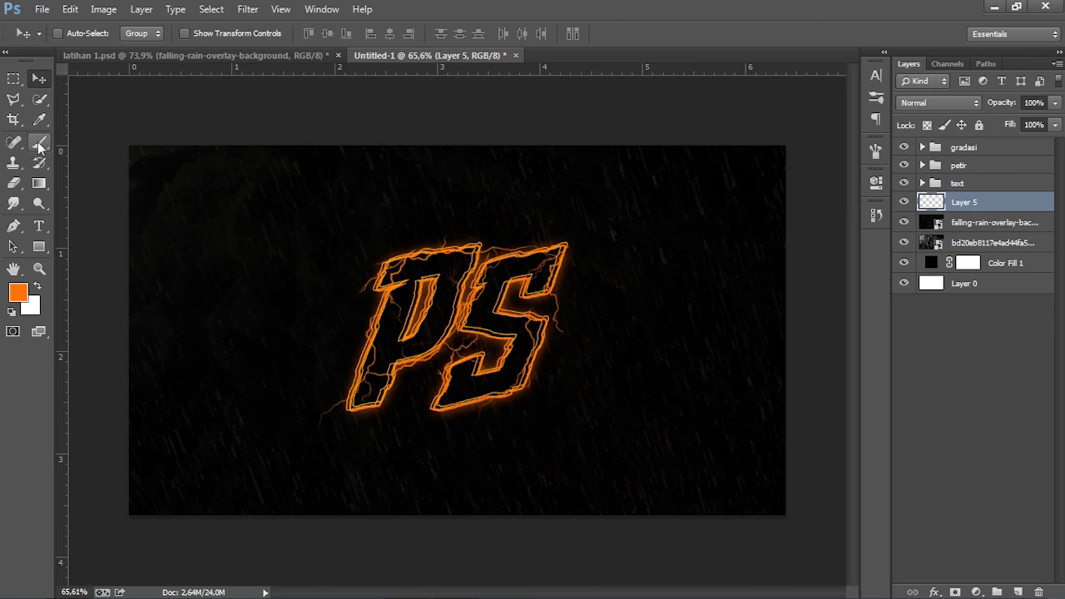
{"action": "left_click", "coordinate": [39, 119]}
{"action": "left_click", "coordinate": [17, 291]}
{"action": "type", "text": "000000"}
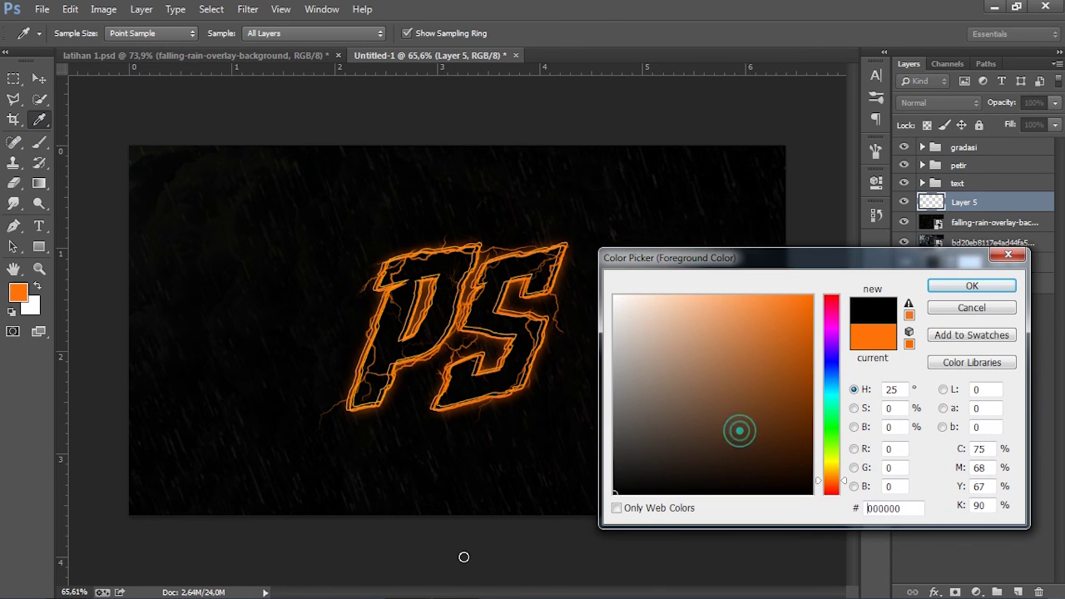
{"action": "left_click", "coordinate": [972, 285]}
{"action": "key", "text": "b"}
{"action": "key", "text": "bracketleft"}
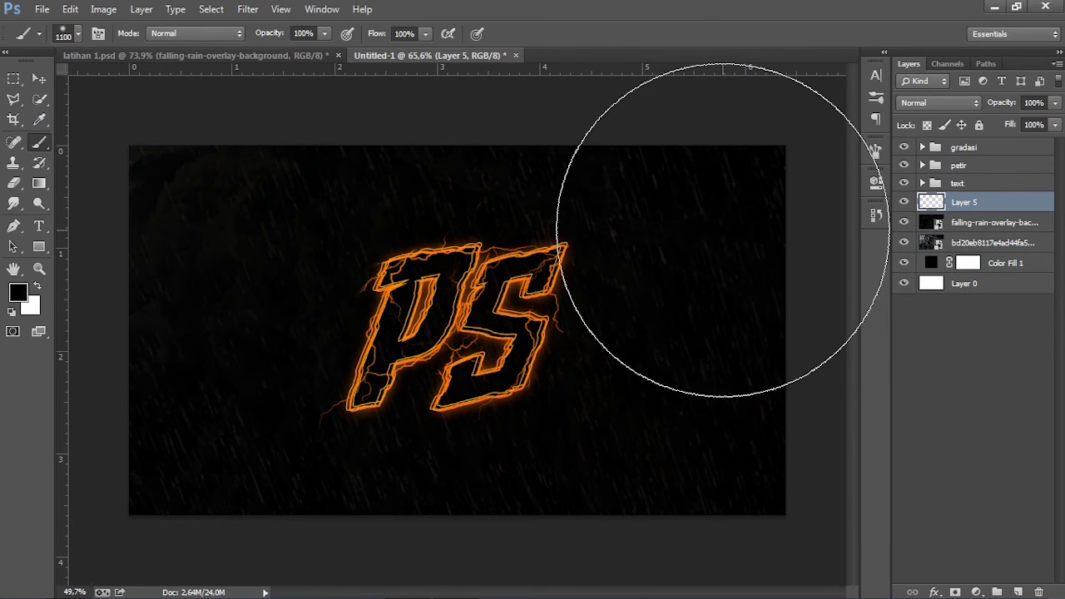
{"action": "key", "text": "ctrl+minus"}
{"action": "key", "text": "bracketleft"}
{"action": "key", "text": "bracketleft"}
{"action": "key", "text": "bracketleft"}
{"action": "key", "text": "bracketleft"}
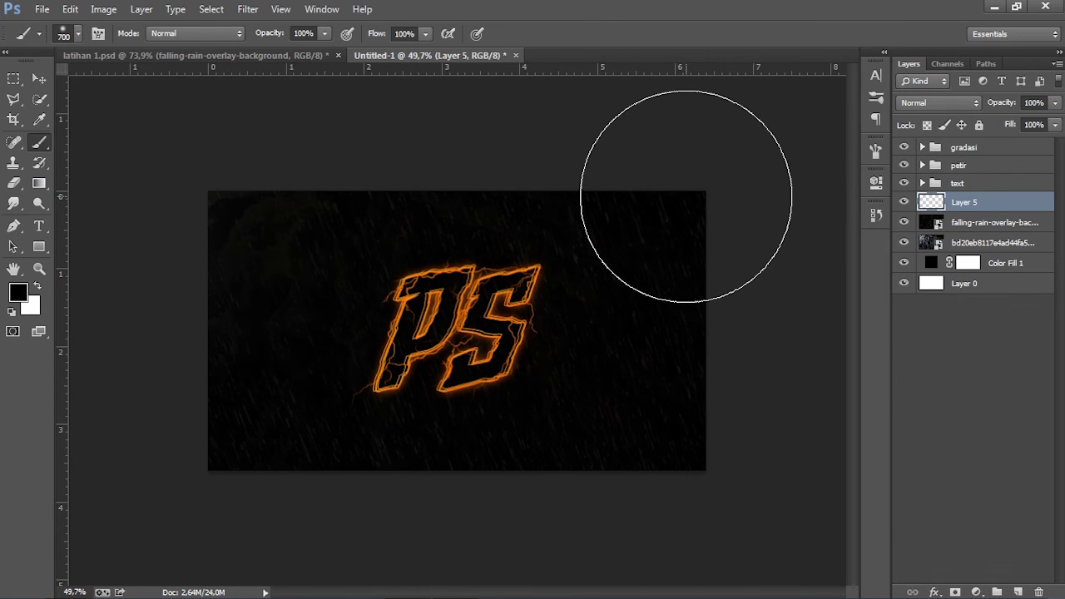
- Paint black darkening around the image's corners and edges
{"action": "left_click", "coordinate": [684, 180]}
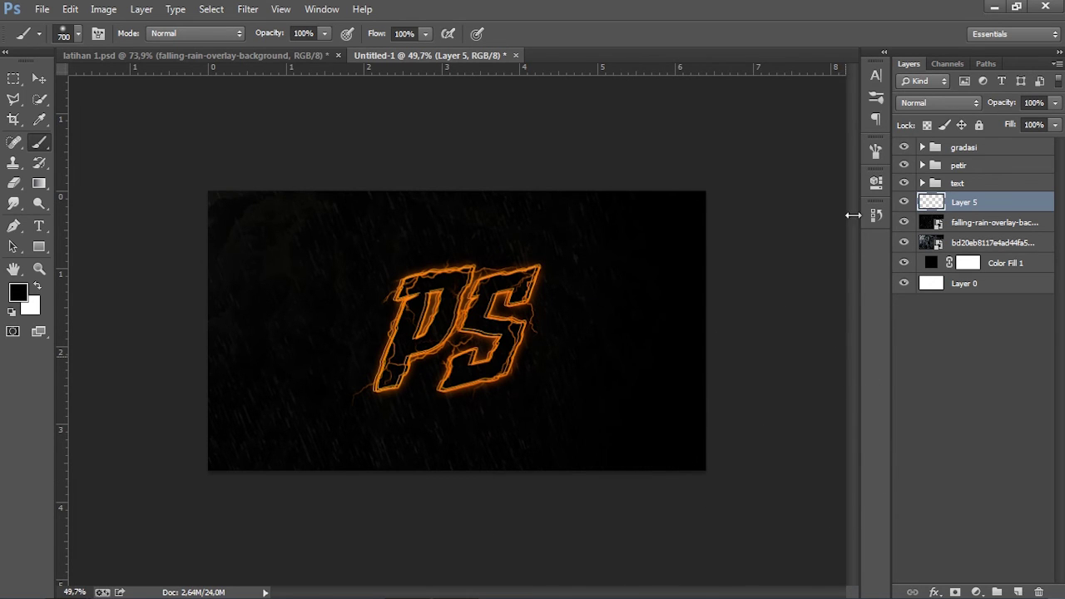
{"action": "left_click", "coordinate": [752, 148]}
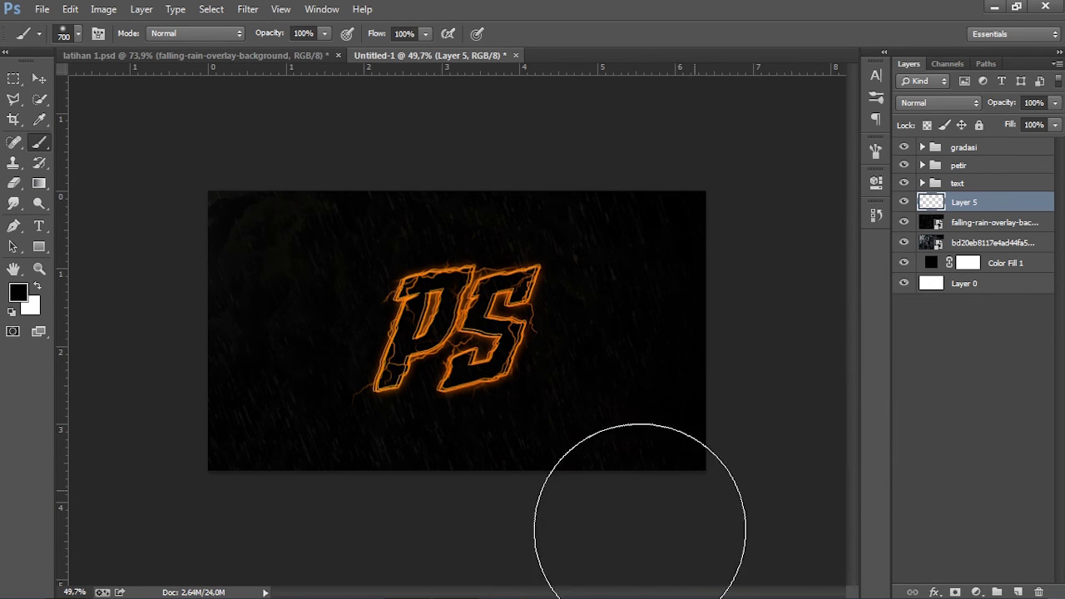
{"action": "left_click", "coordinate": [313, 566]}
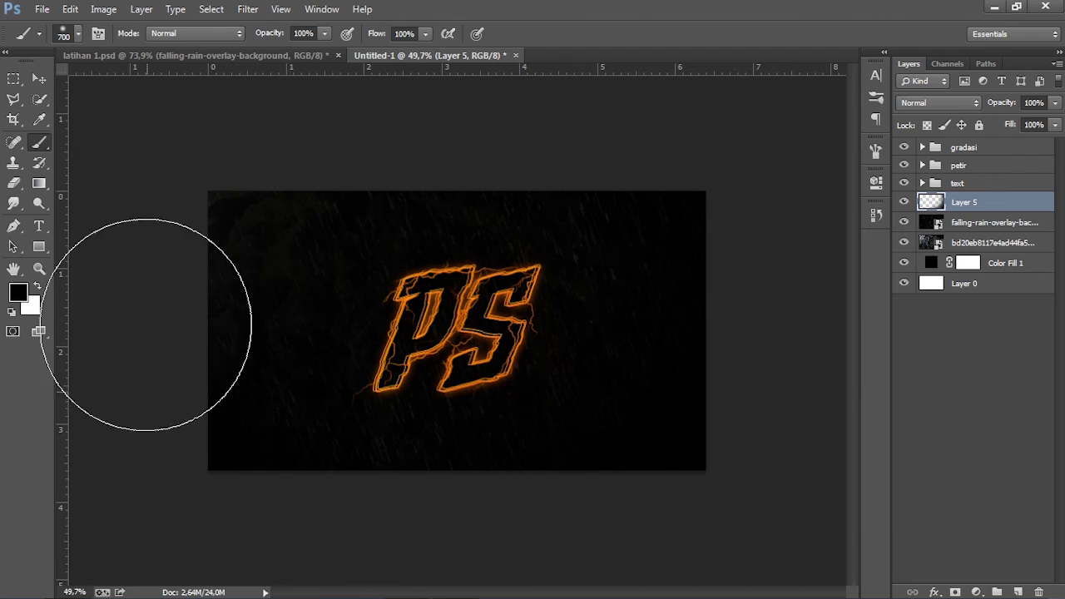
{"action": "left_click", "coordinate": [288, 142]}
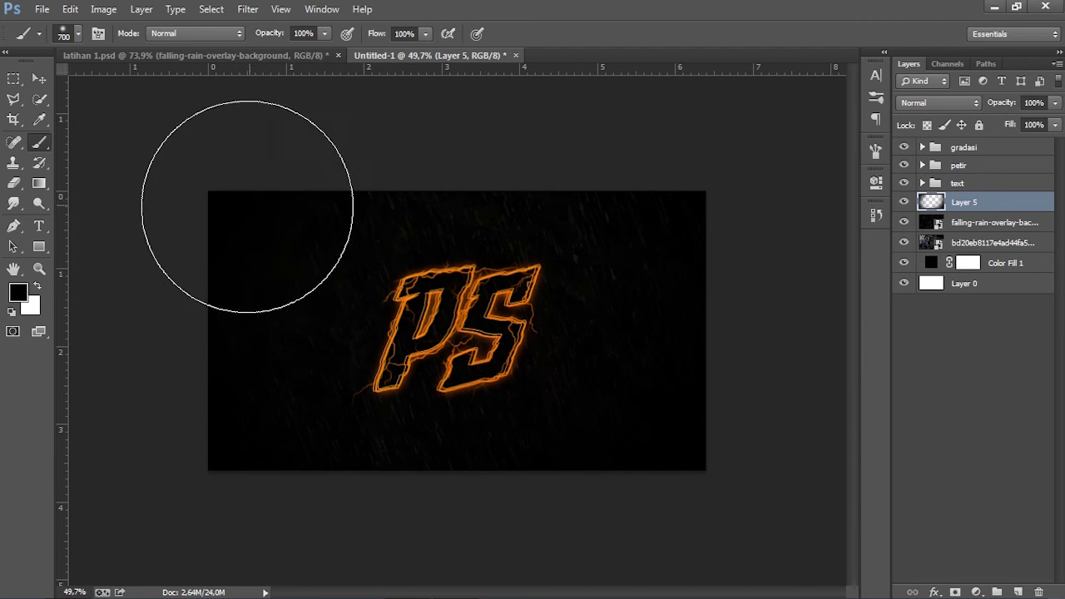
{"action": "left_click", "coordinate": [356, 118]}
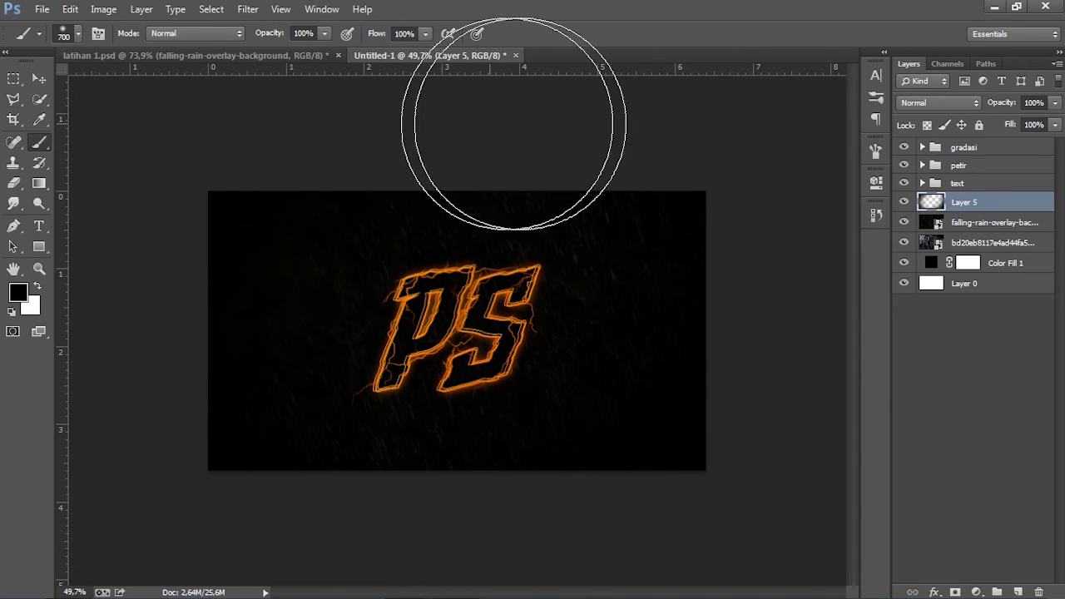
{"action": "left_click", "coordinate": [673, 165]}
{"action": "left_click", "coordinate": [730, 330]}
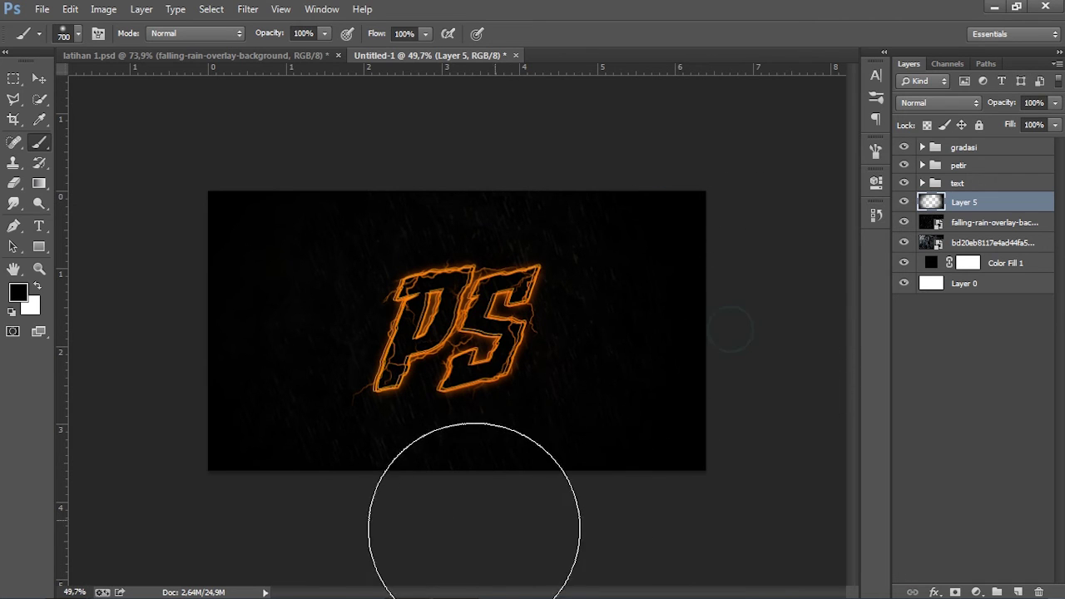
{"action": "left_click", "coordinate": [383, 551]}
{"action": "scroll", "coordinate": [167, 332], "scroll_direction": "up", "scroll_amount": 2}
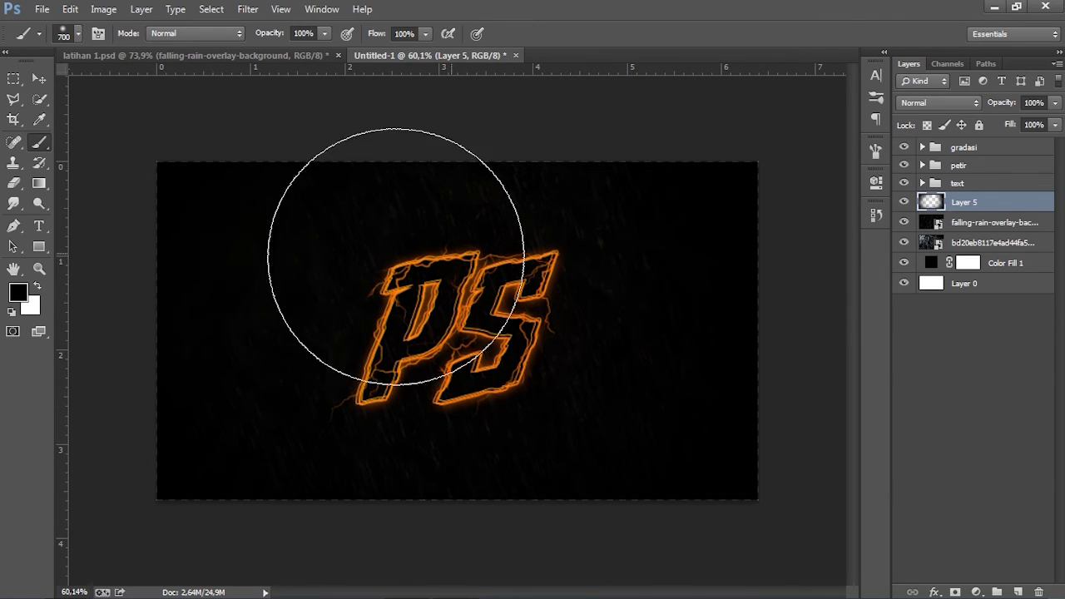
{"action": "left_click", "coordinate": [452, 78]}
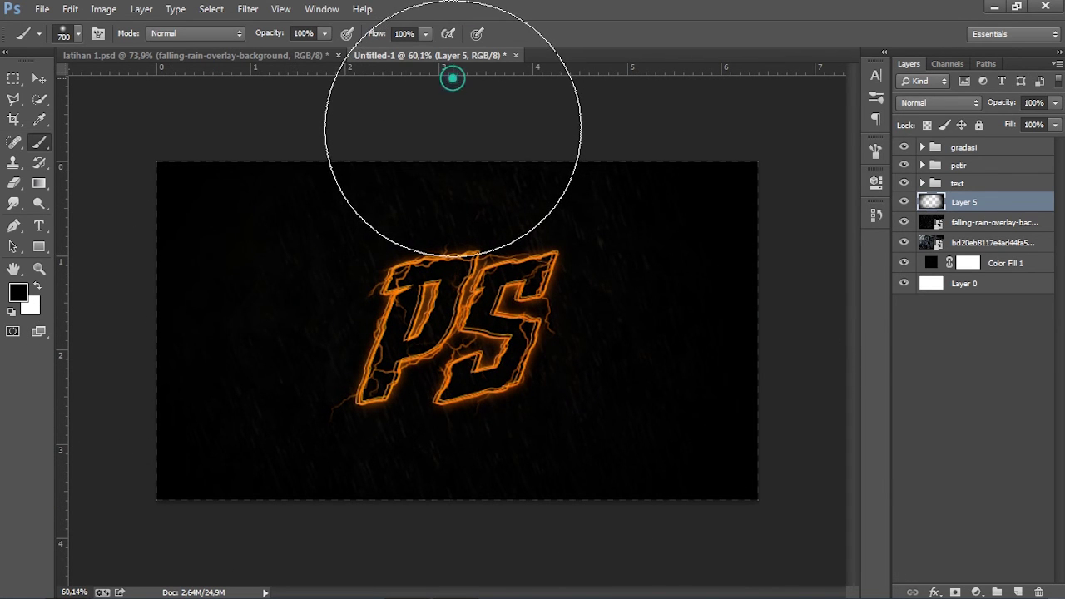
- Set the edge-darkening Layer 5 to 74% opacity
{"action": "left_click", "coordinate": [38, 77]}
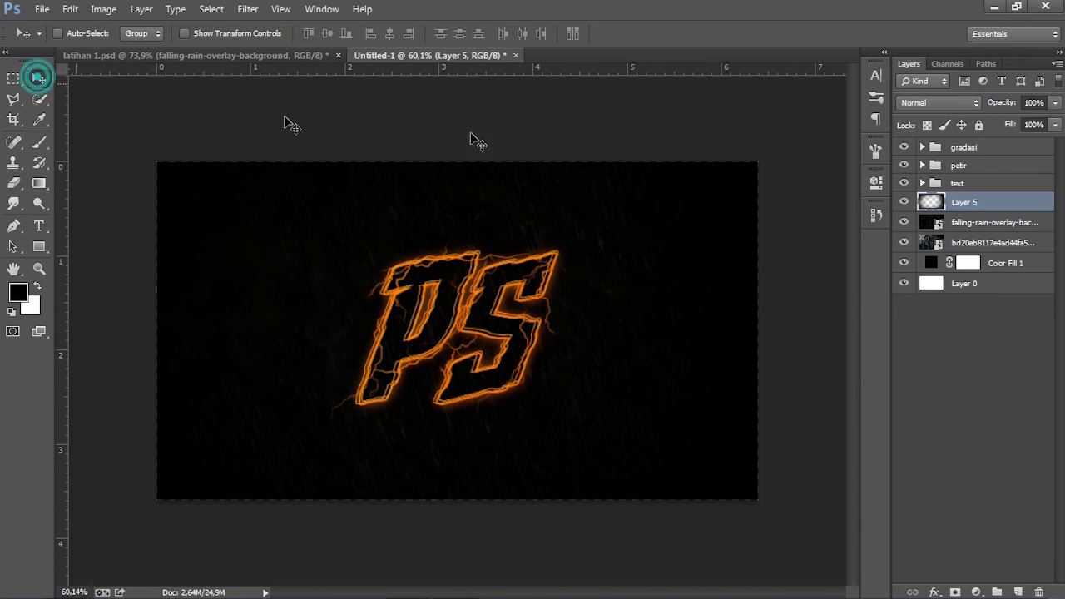
{"action": "scroll", "coordinate": [730, 178], "scroll_direction": "up", "scroll_amount": 1}
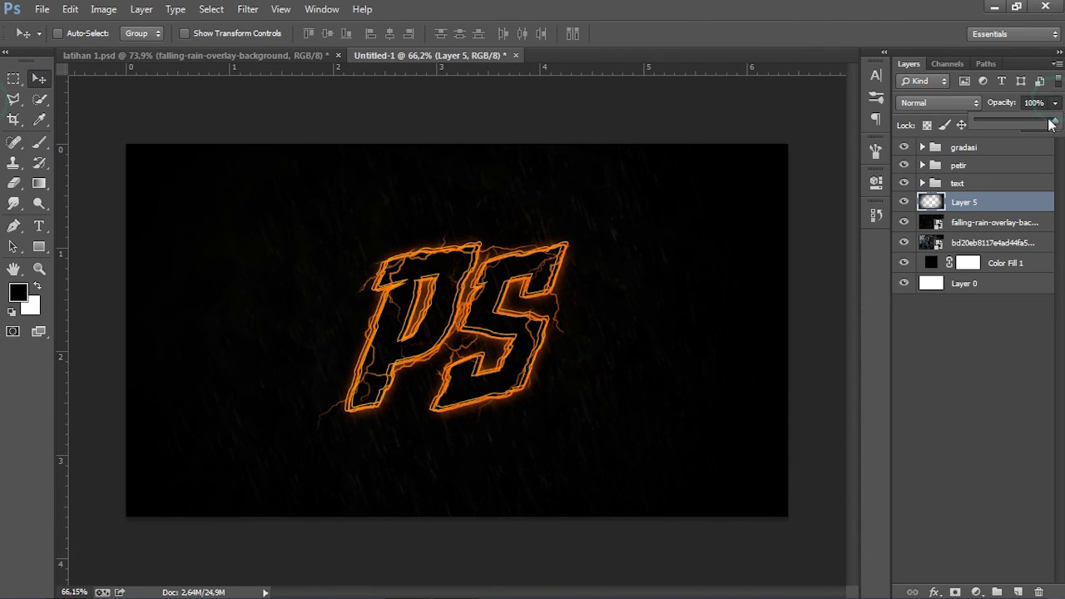
{"action": "mouse_move", "coordinate": [1055, 104]}
{"action": "left_mouse_down"}
{"action": "mouse_move", "coordinate": [1032, 125]}
{"action": "mouse_move", "coordinate": [993, 125]}
{"action": "left_mouse_up"}
{"action": "left_click_drag", "start_coordinate": [1029, 131], "coordinate": [1032, 131]}
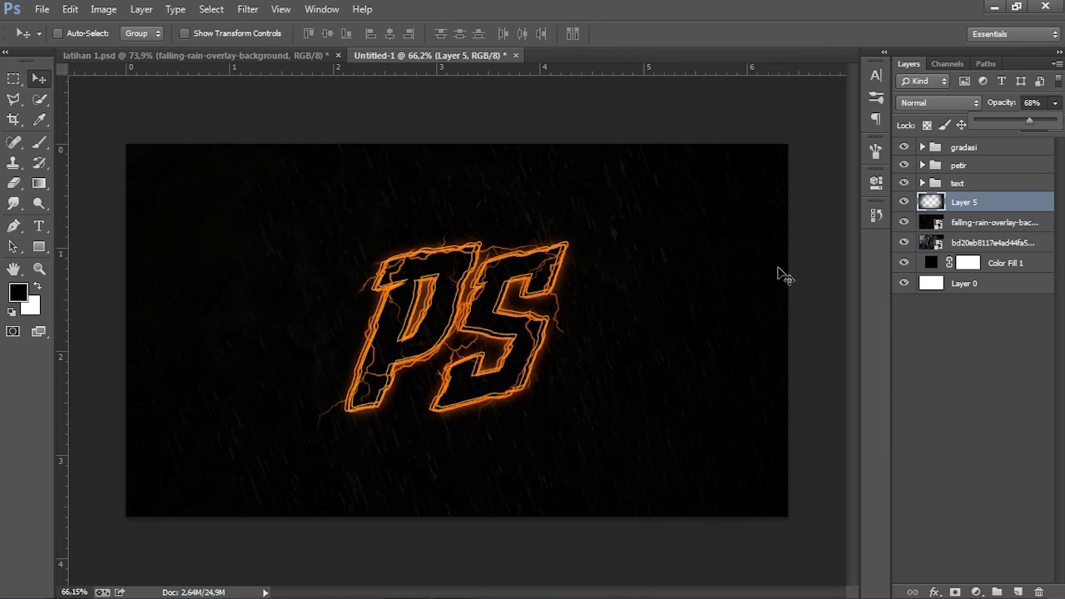
{"action": "left_click", "coordinate": [1035, 123]}
{"action": "left_click", "coordinate": [988, 343]}
{"action": "left_click", "coordinate": [998, 204]}
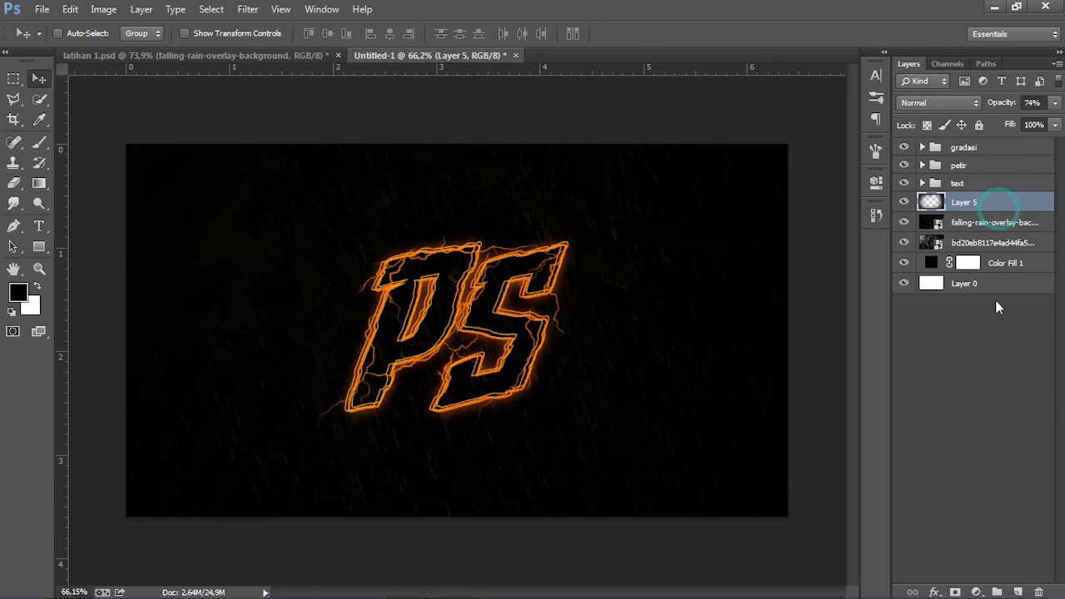
- On a new layer, paint one soft white (ffffff) brush dab behind the PS text
{"action": "left_click", "coordinate": [1017, 592]}
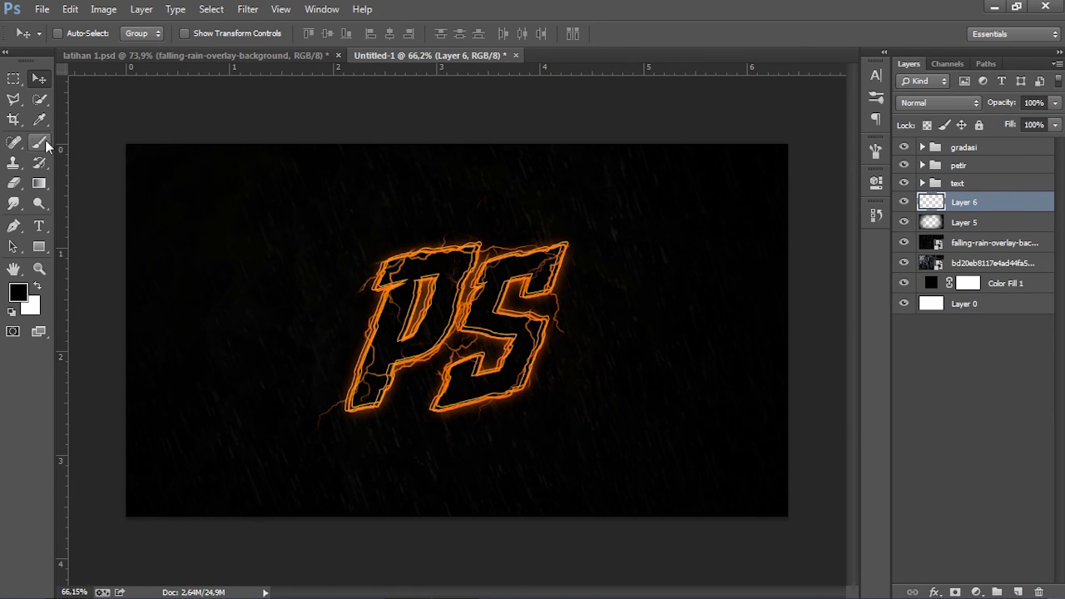
{"action": "left_click", "coordinate": [40, 143]}
{"action": "left_click", "coordinate": [18, 292]}
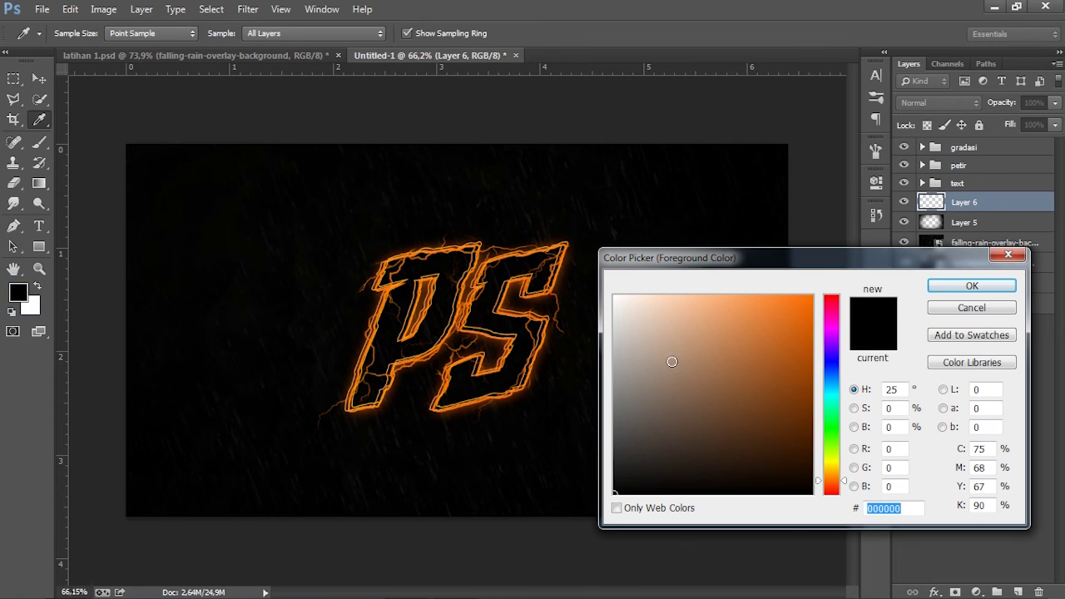
{"action": "type", "text": "ffffff"}
{"action": "left_click", "coordinate": [972, 286]}
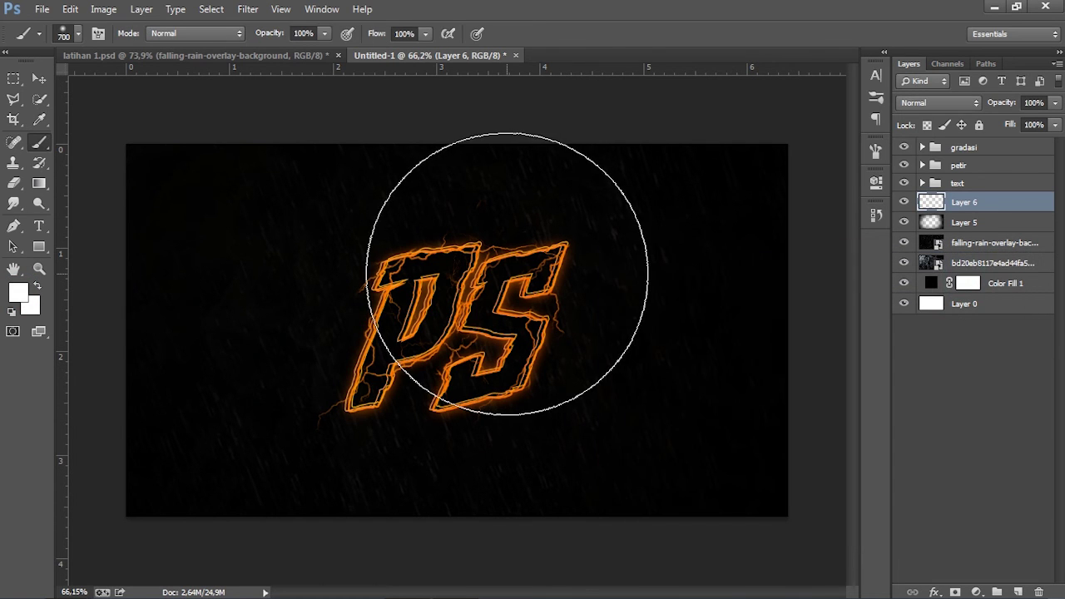
{"action": "left_click", "coordinate": [455, 318]}
- Fade the white glow layer to 8% opacity
{"action": "left_click", "coordinate": [1055, 103]}
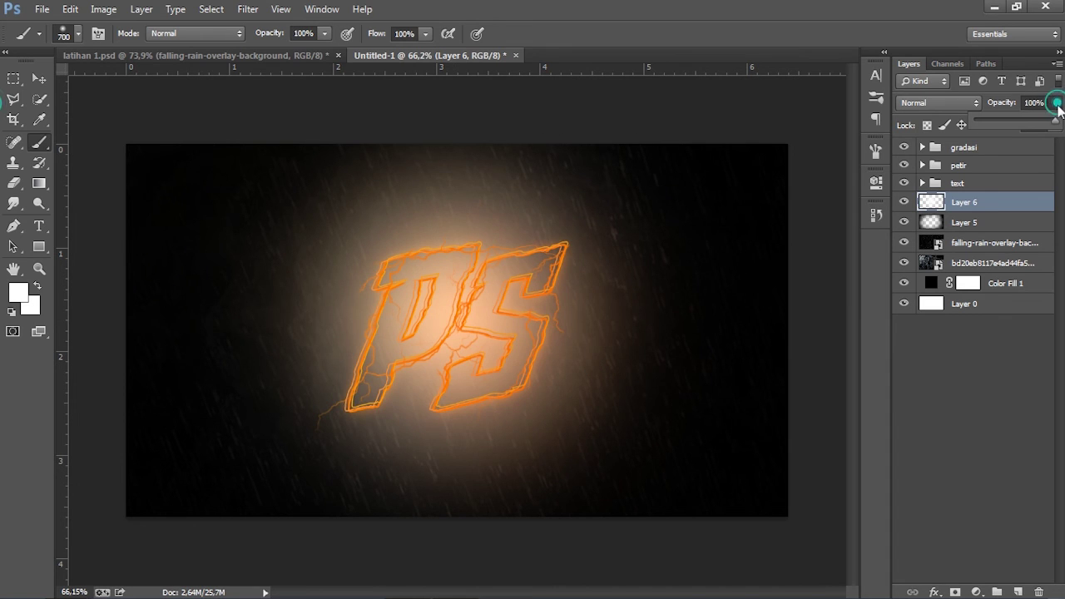
{"action": "left_click_drag", "start_coordinate": [1056, 108], "coordinate": [983, 123]}
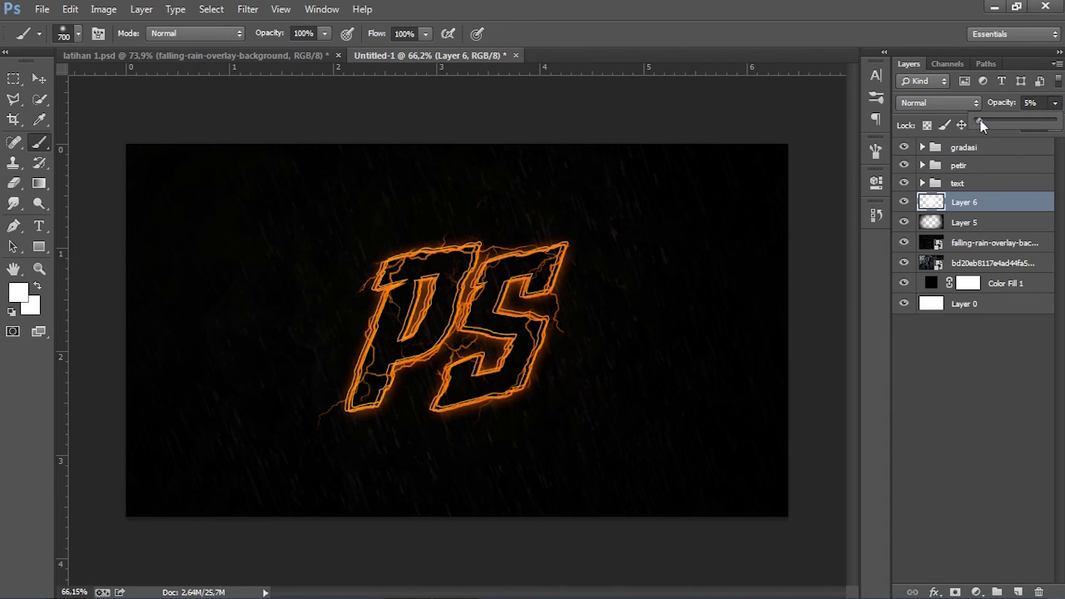
{"action": "left_click", "coordinate": [39, 78]}
{"action": "scroll", "coordinate": [366, 337], "scroll_direction": "down", "scroll_amount": 1}
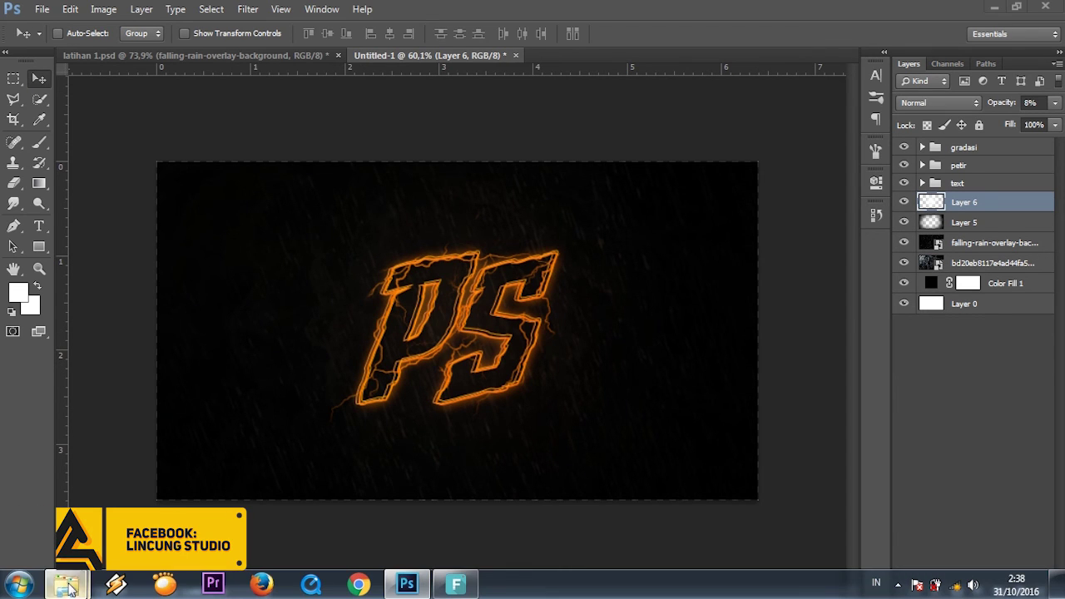
- Drag SmokeFog-Slide5.jpg from the PERIR TEXT EFFECT folder onto the Photoshop canvas
{"action": "mouse_move", "coordinate": [67, 583]}
{"action": "left_click", "coordinate": [83, 478]}
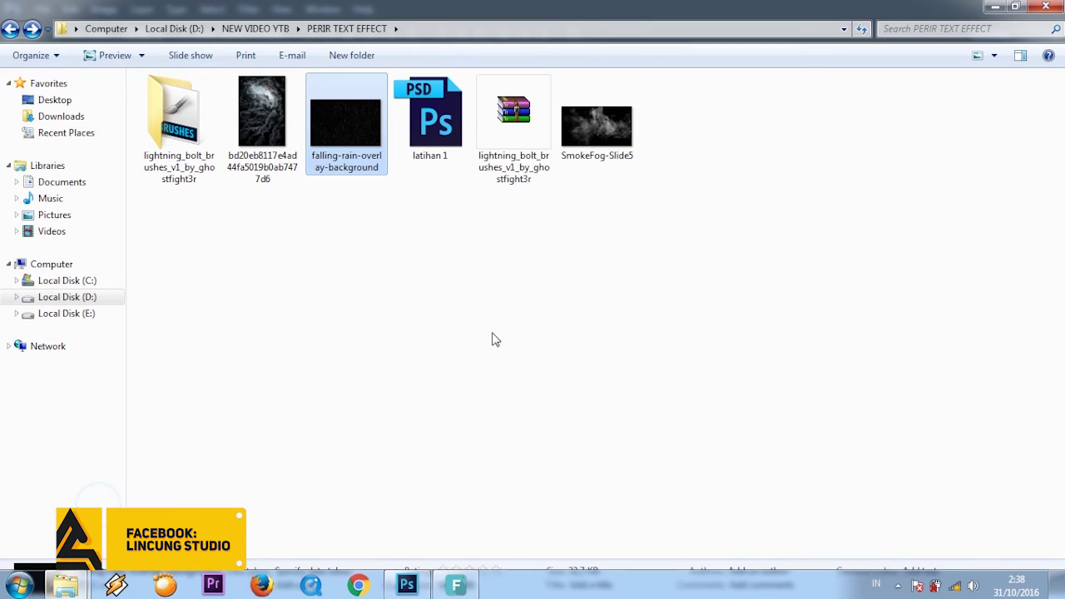
{"action": "left_click", "coordinate": [606, 122]}
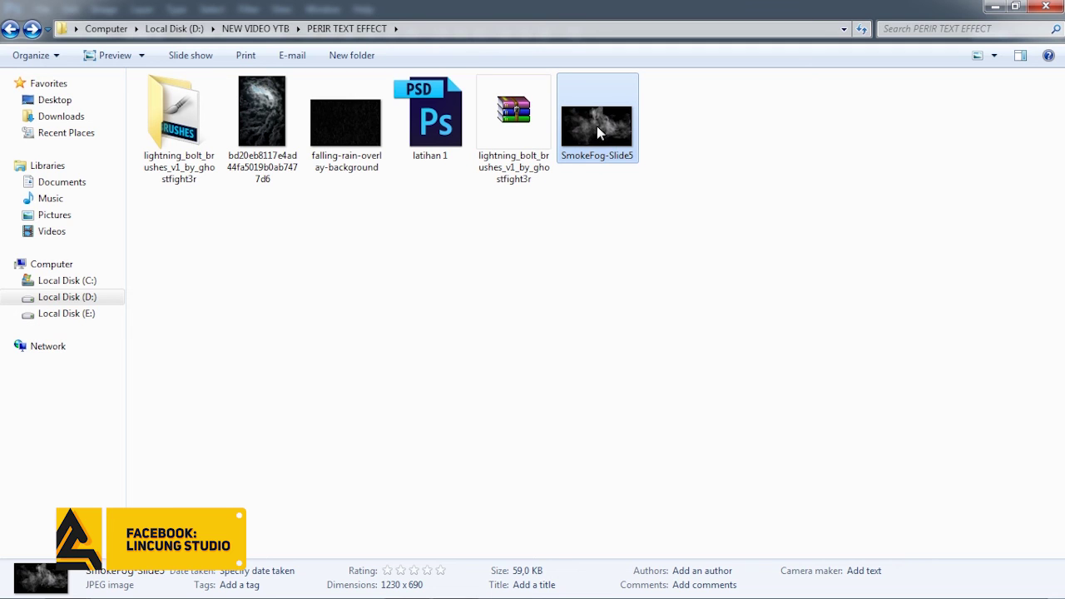
{"action": "mouse_move", "coordinate": [596, 126]}
{"action": "left_mouse_down"}
{"action": "mouse_move", "coordinate": [769, 536]}
{"action": "mouse_move", "coordinate": [472, 387]}
{"action": "left_mouse_up"}
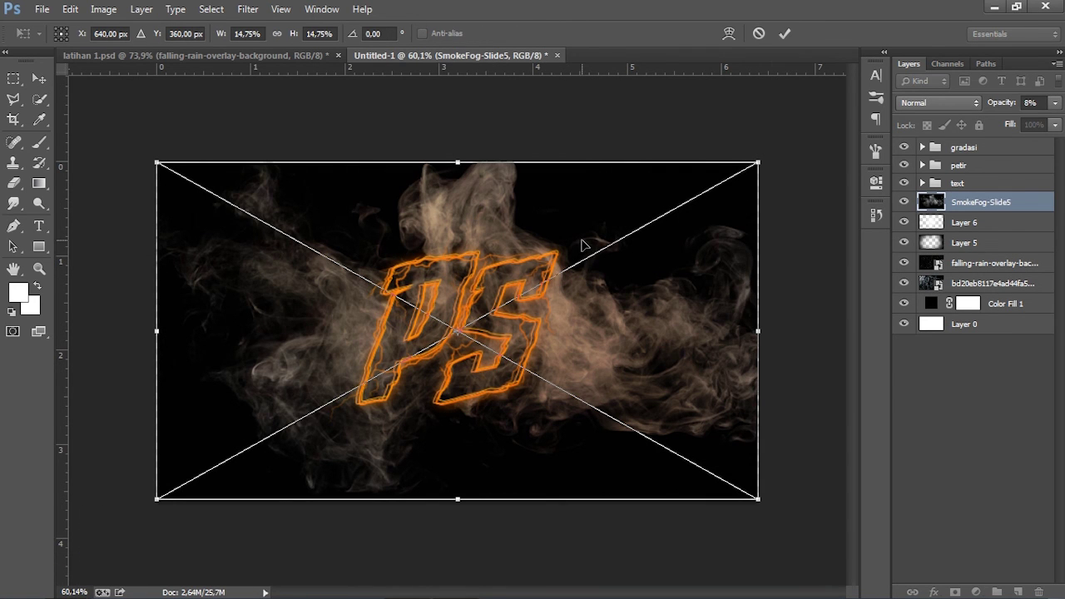
- Commit the placed smoke image and blend it with Lighten at 27% opacity
{"action": "key", "text": "Return"}
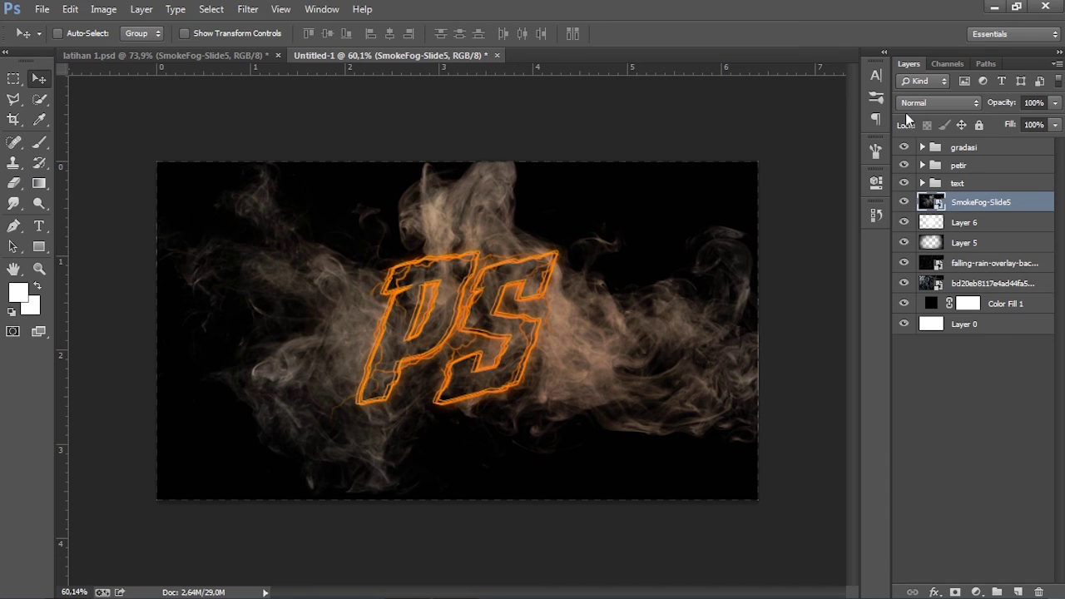
{"action": "left_click", "coordinate": [915, 102]}
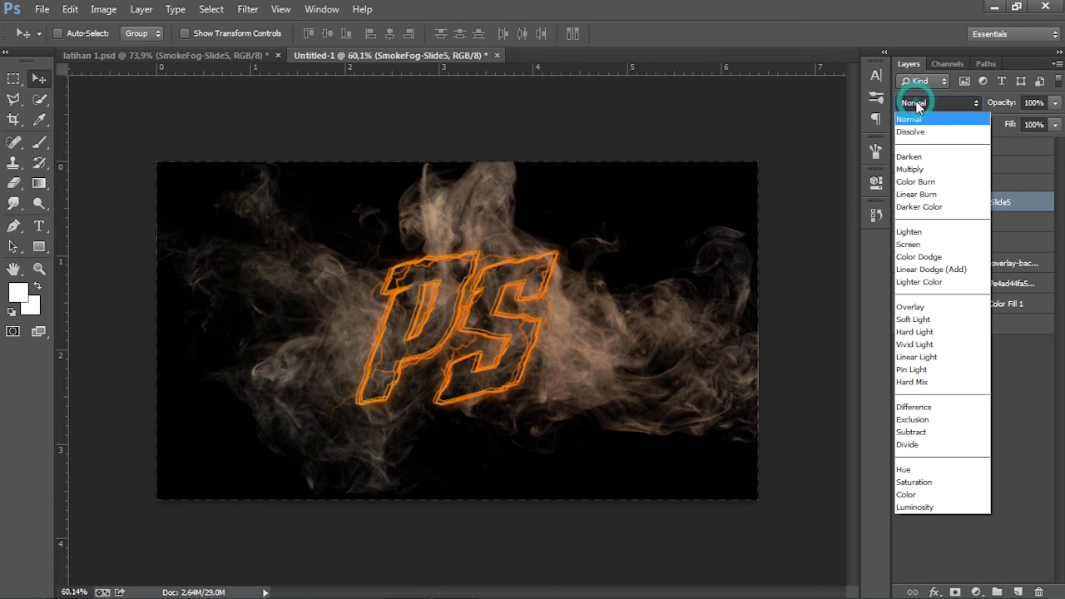
{"action": "left_click", "coordinate": [911, 232]}
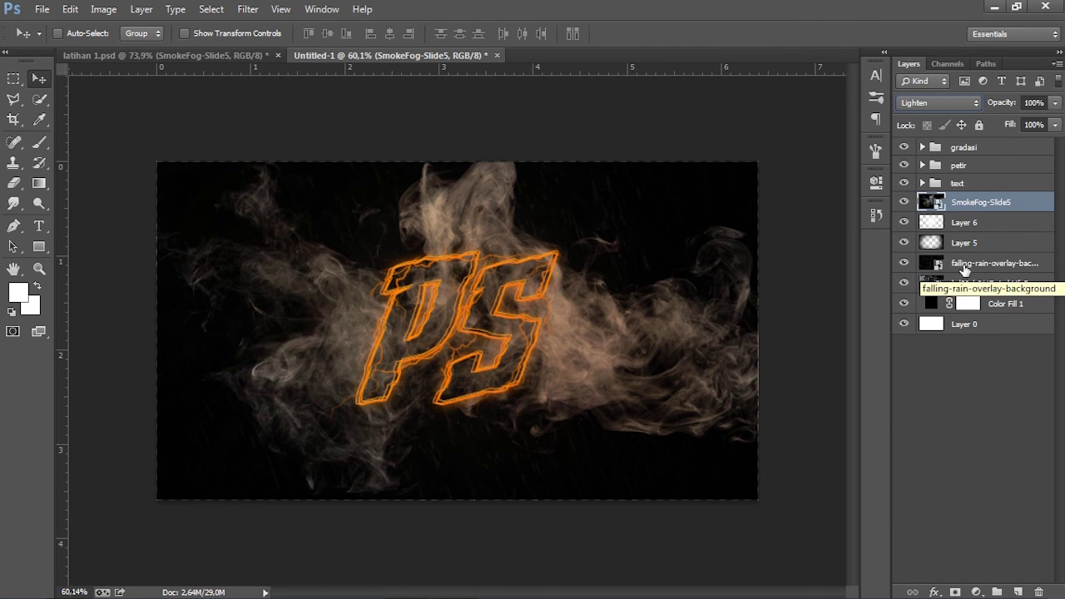
{"action": "left_click", "coordinate": [965, 265]}
{"action": "left_click", "coordinate": [979, 205]}
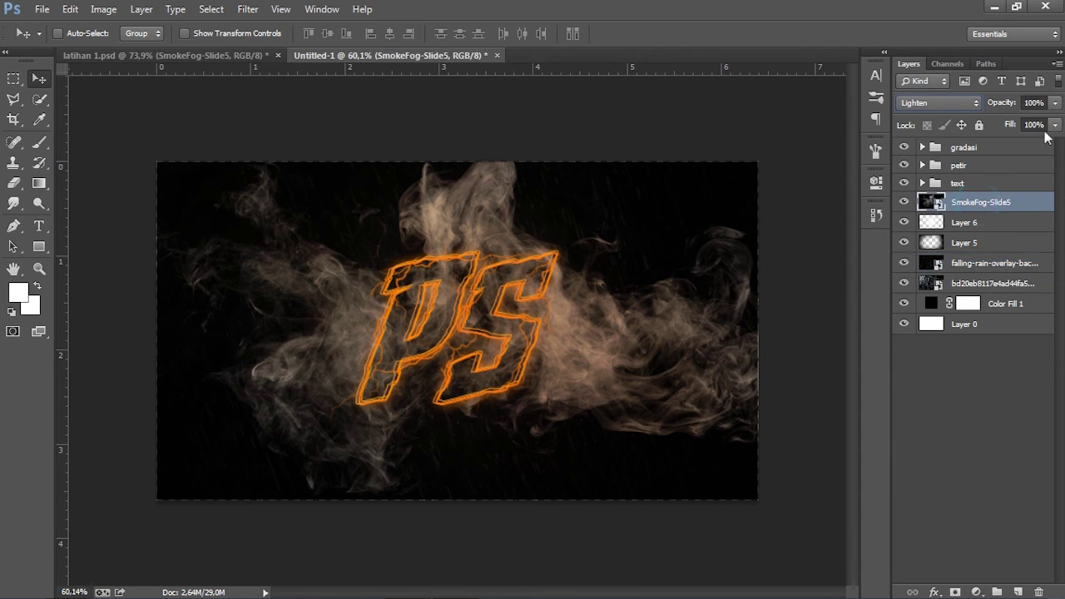
{"action": "left_click", "coordinate": [1054, 102]}
{"action": "left_click_drag", "start_coordinate": [1053, 122], "coordinate": [997, 124]}
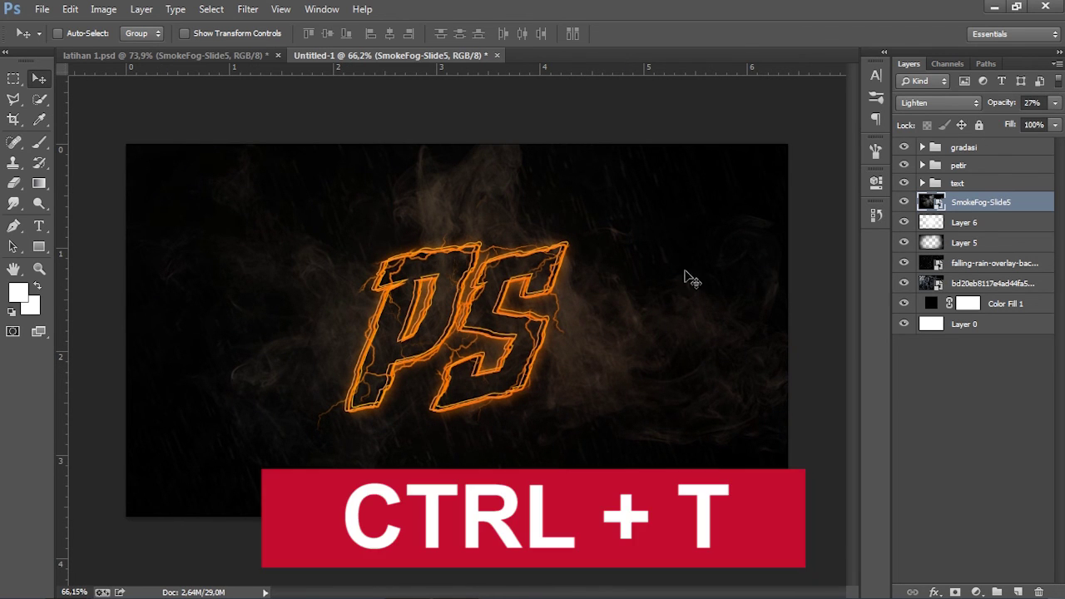
- Start a Warp transform and pull the smoke's four corners toward the middle
{"action": "key", "text": "ctrl+t"}
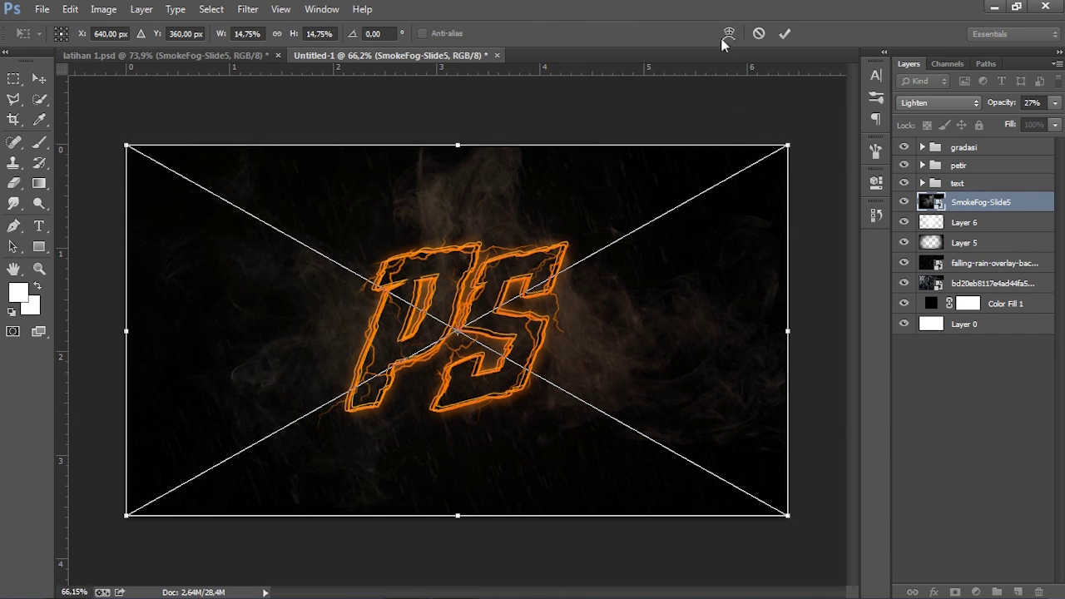
{"action": "left_click", "coordinate": [727, 35]}
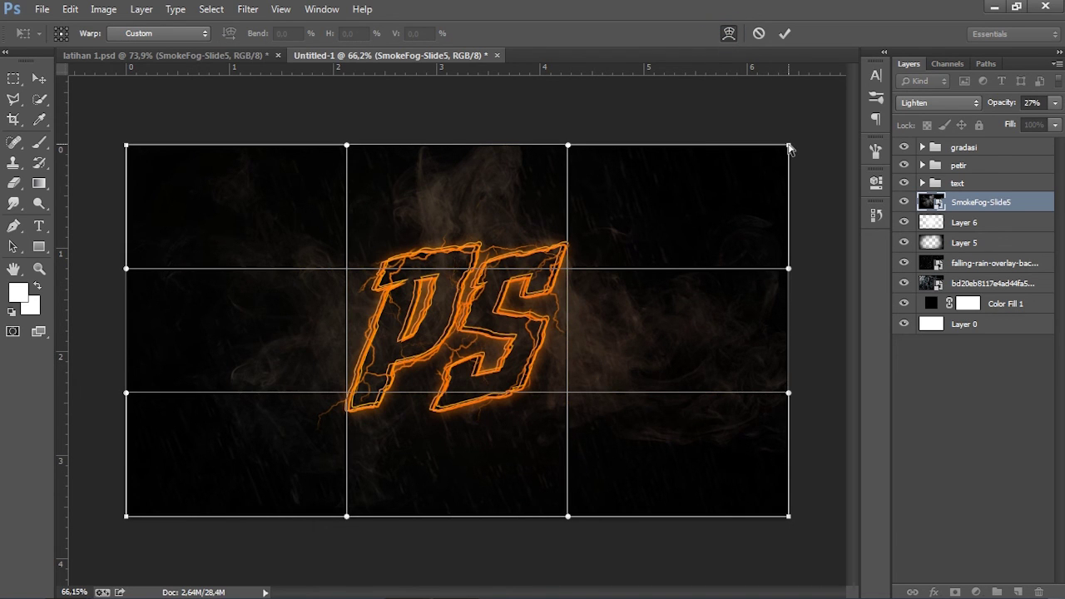
{"action": "left_click_drag", "start_coordinate": [789, 146], "coordinate": [784, 281]}
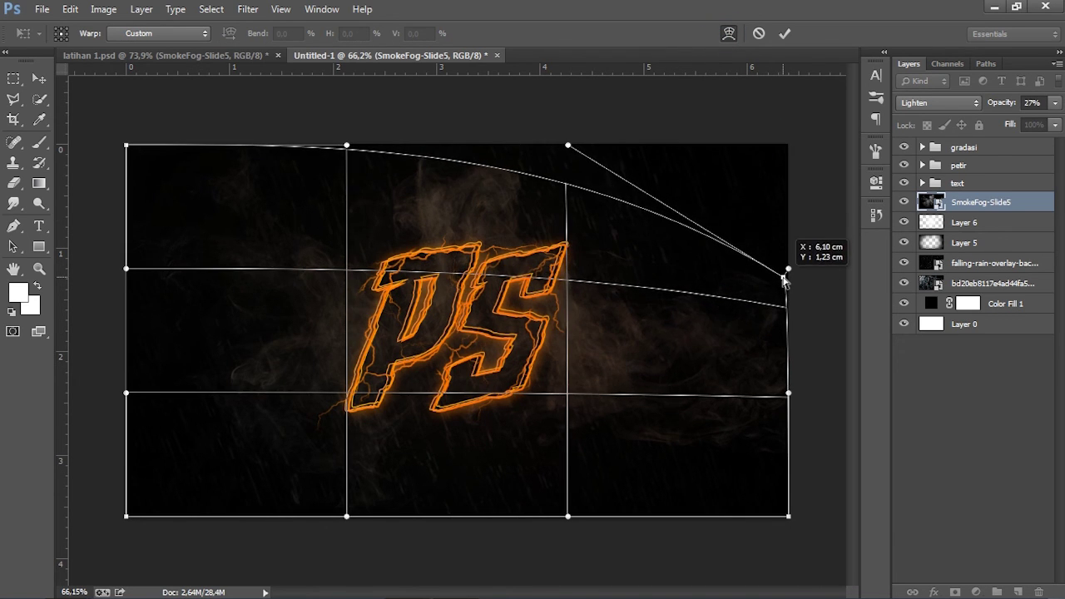
{"action": "left_click_drag", "start_coordinate": [127, 147], "coordinate": [150, 273]}
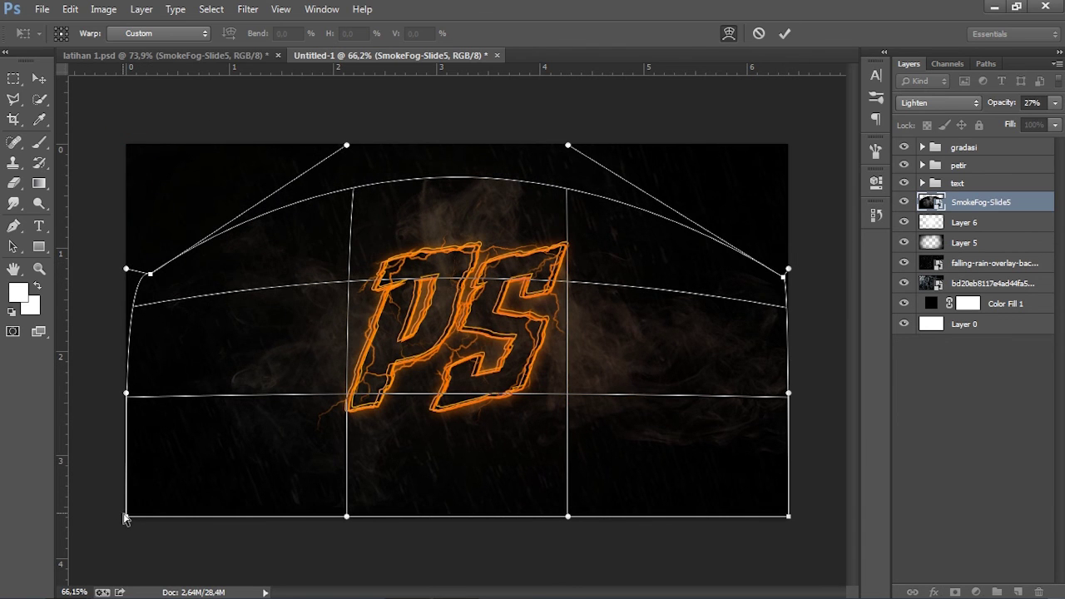
{"action": "left_click_drag", "start_coordinate": [125, 517], "coordinate": [126, 401]}
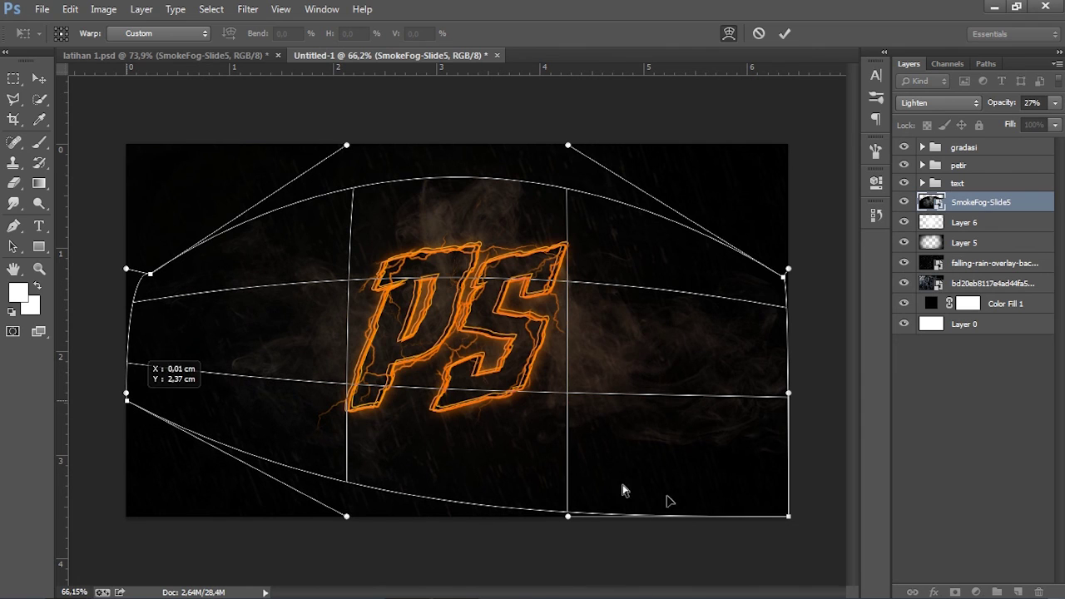
{"action": "left_click_drag", "start_coordinate": [788, 516], "coordinate": [790, 368]}
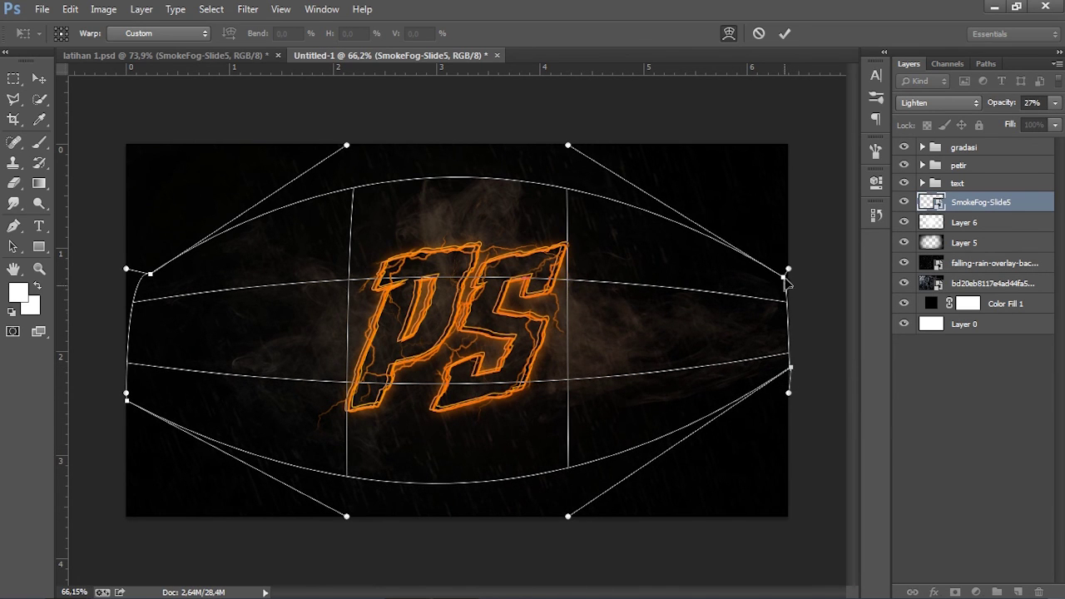
- Reshape the side curves into a tapered eye shape and commit the warp
{"action": "left_click_drag", "start_coordinate": [787, 279], "coordinate": [788, 331]}
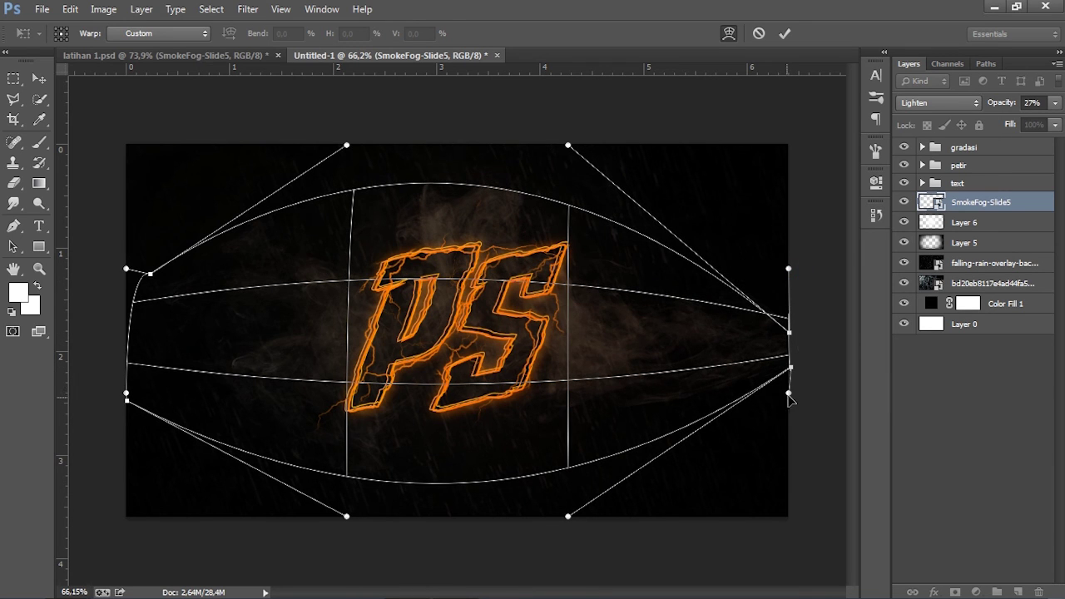
{"action": "left_click_drag", "start_coordinate": [789, 392], "coordinate": [787, 361]}
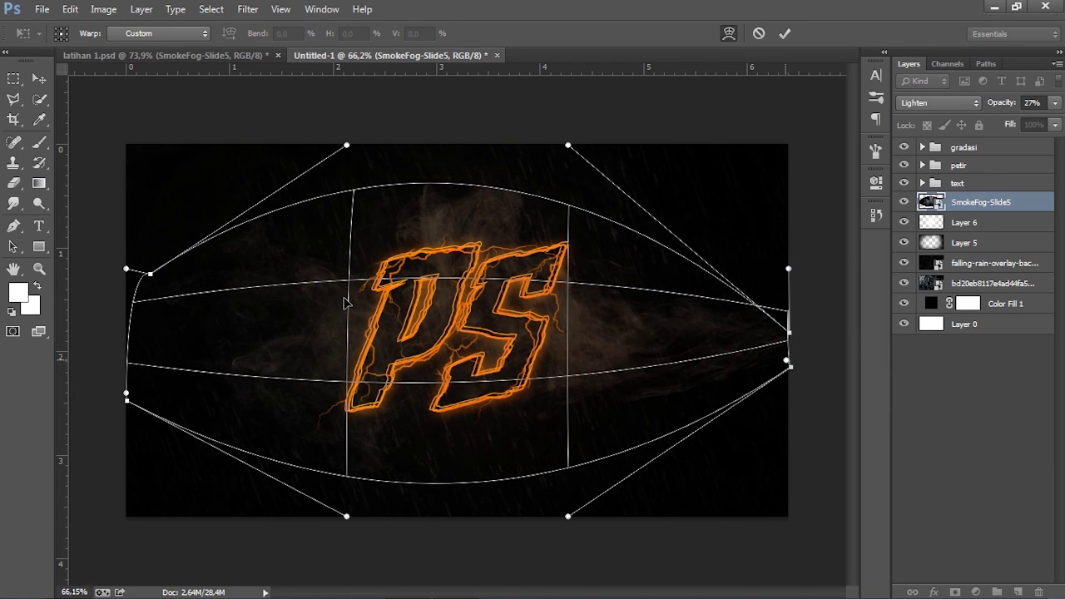
{"action": "left_click_drag", "start_coordinate": [126, 393], "coordinate": [129, 356]}
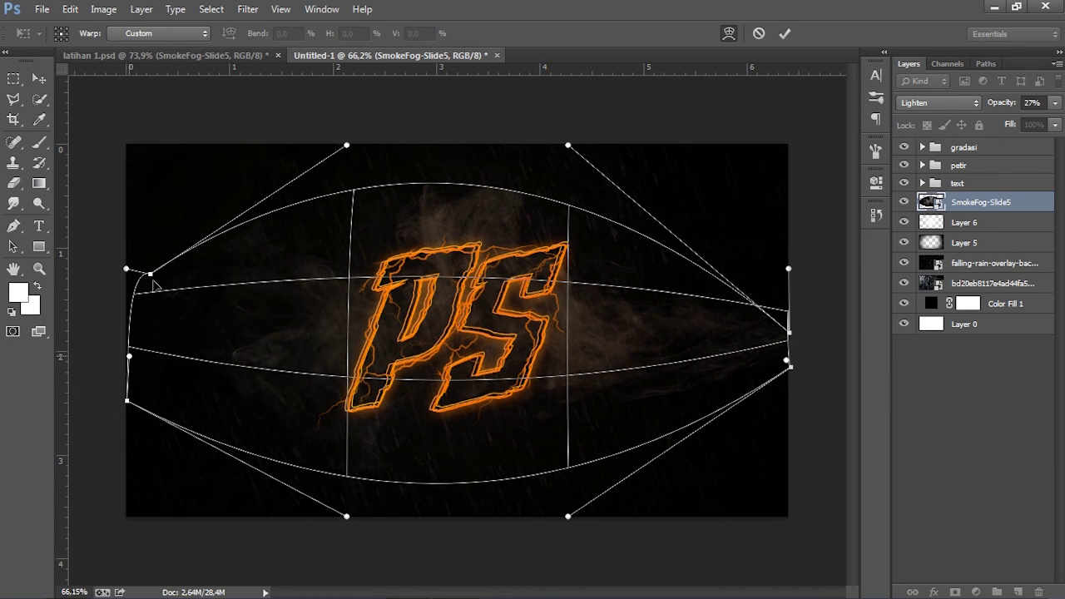
{"action": "left_click_drag", "start_coordinate": [150, 274], "coordinate": [127, 297]}
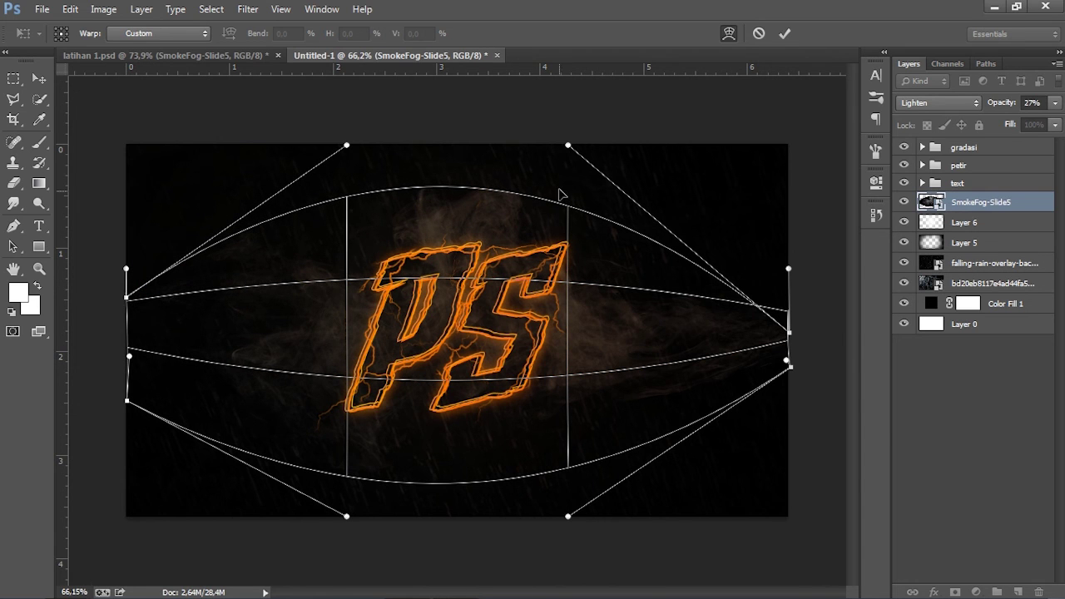
{"action": "left_click_drag", "start_coordinate": [788, 332], "coordinate": [783, 292]}
{"action": "left_click_drag", "start_coordinate": [613, 338], "coordinate": [593, 357]}
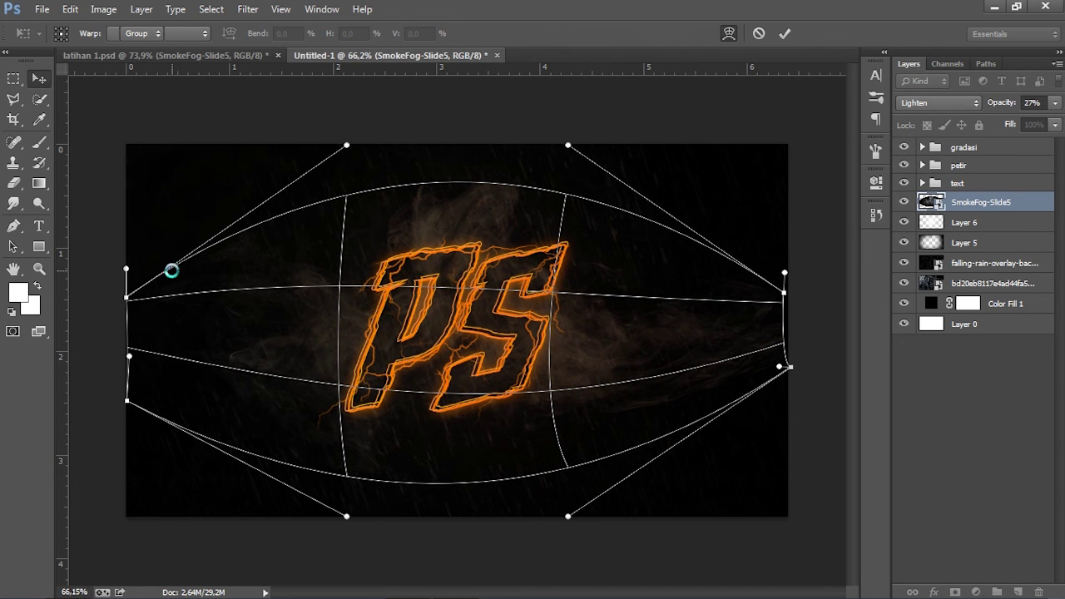
{"action": "key", "text": "Return"}
{"action": "scroll", "coordinate": [399, 304], "scroll_direction": "down", "scroll_amount": 1}
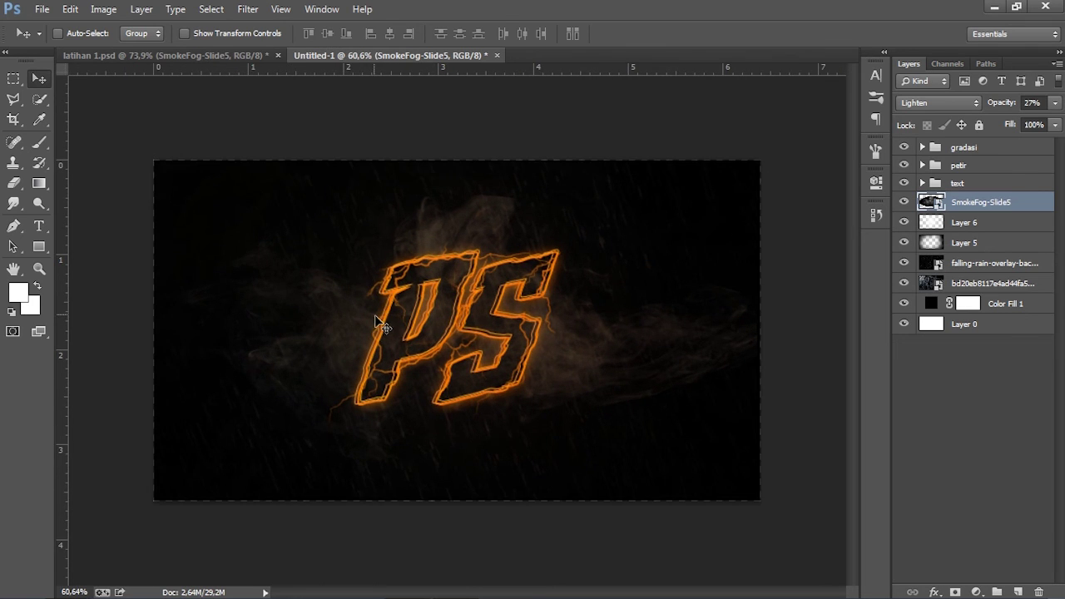
- Lower the smoke layer to 19% opacity and add a layer mask
{"action": "scroll", "coordinate": [374, 314], "scroll_direction": "up", "scroll_amount": 2}
{"action": "left_click", "coordinate": [1054, 103]}
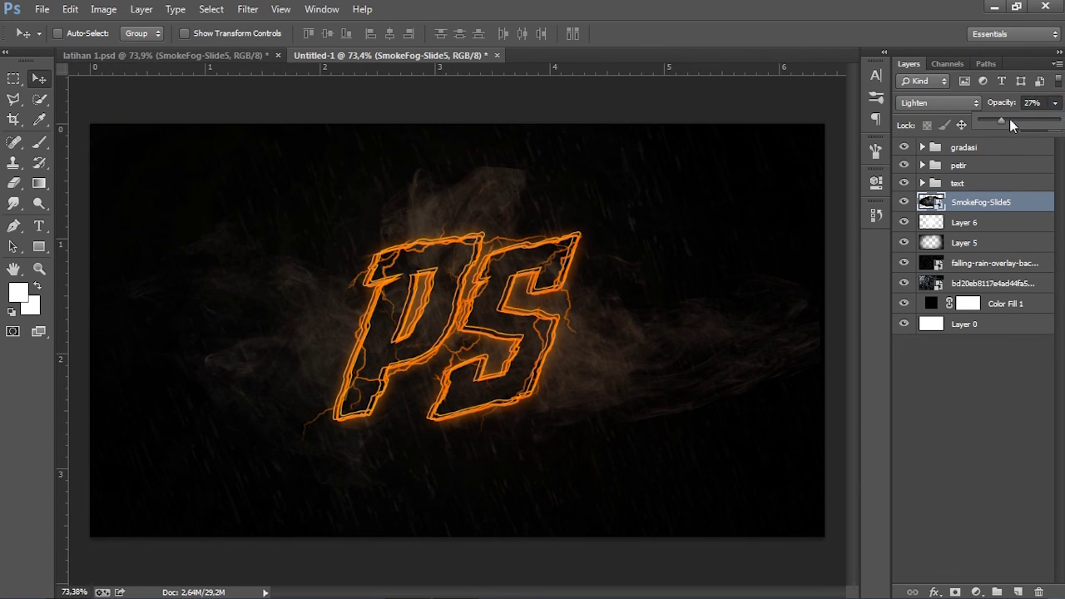
{"action": "left_click_drag", "start_coordinate": [999, 119], "coordinate": [994, 120]}
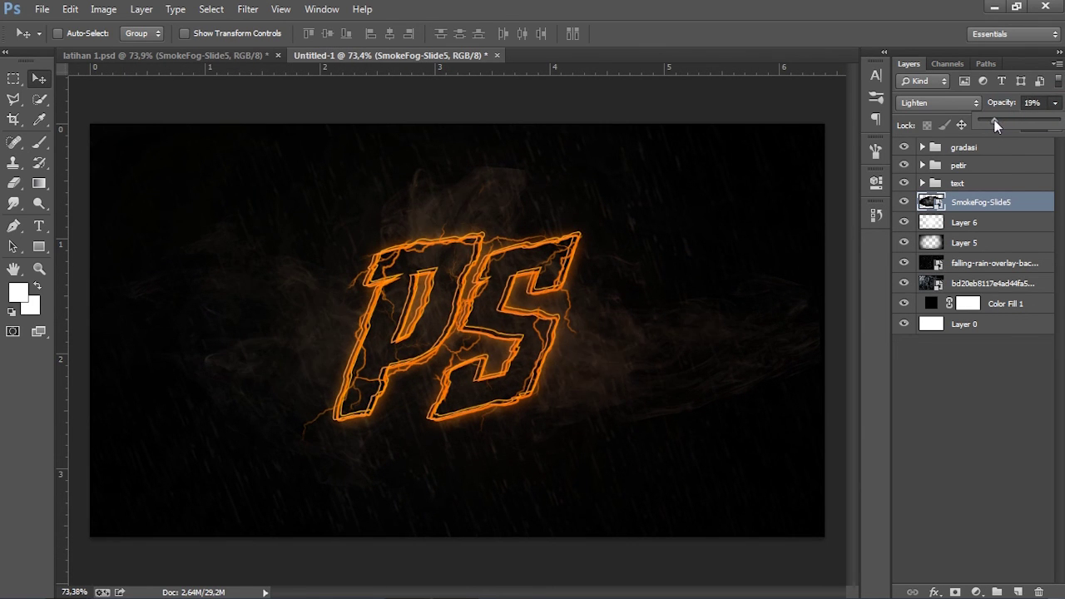
{"action": "left_click", "coordinate": [954, 592]}
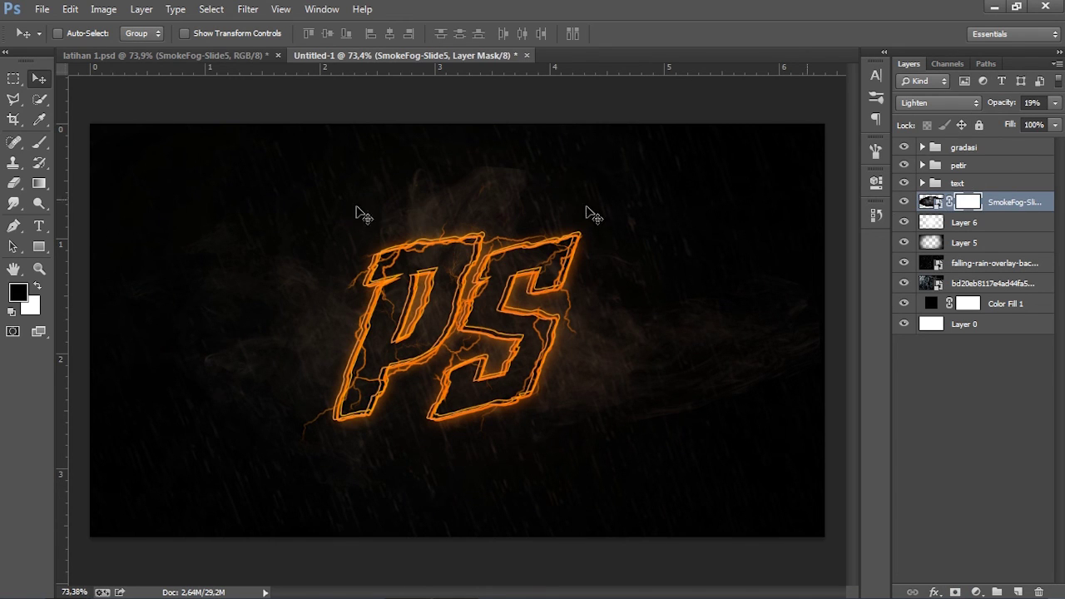
- Paint black on the mask to hide smoke at the right, left and top edges
{"action": "left_click", "coordinate": [39, 142]}
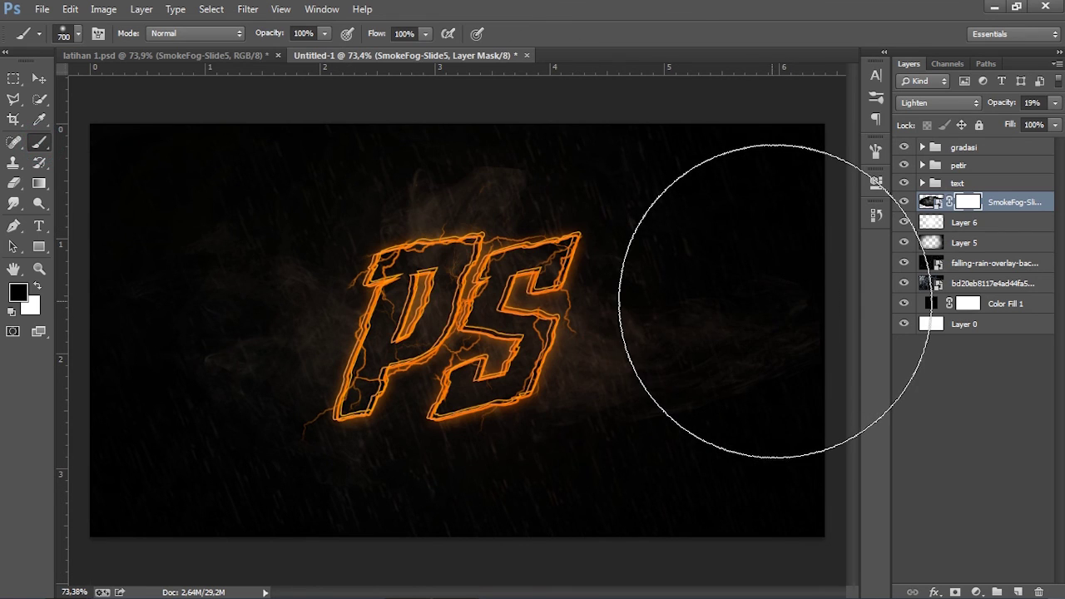
{"action": "left_click", "coordinate": [772, 299]}
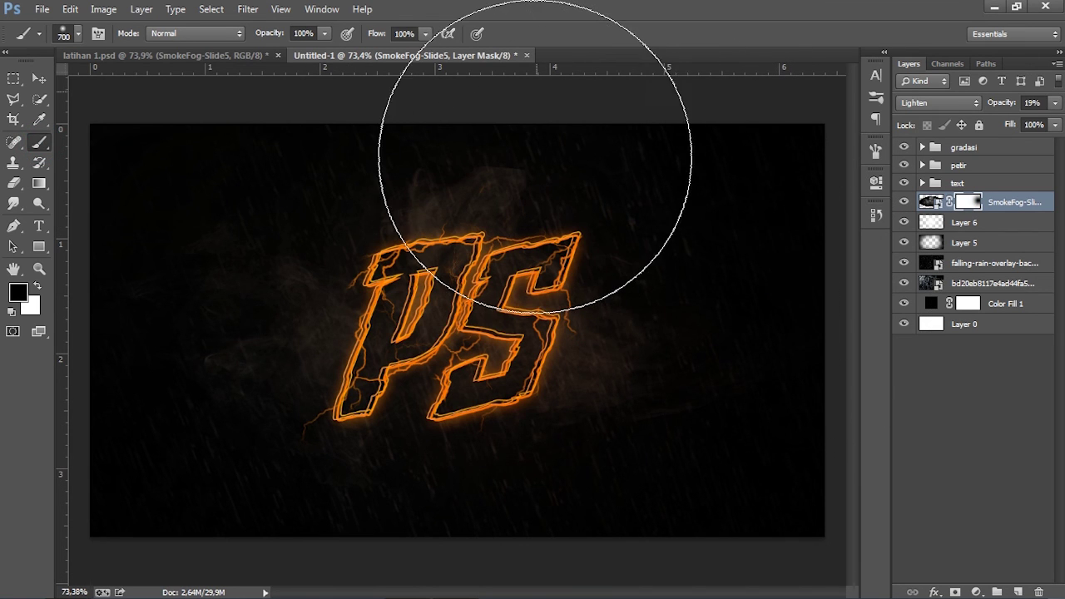
{"action": "left_click_drag", "start_coordinate": [169, 275], "coordinate": [154, 339]}
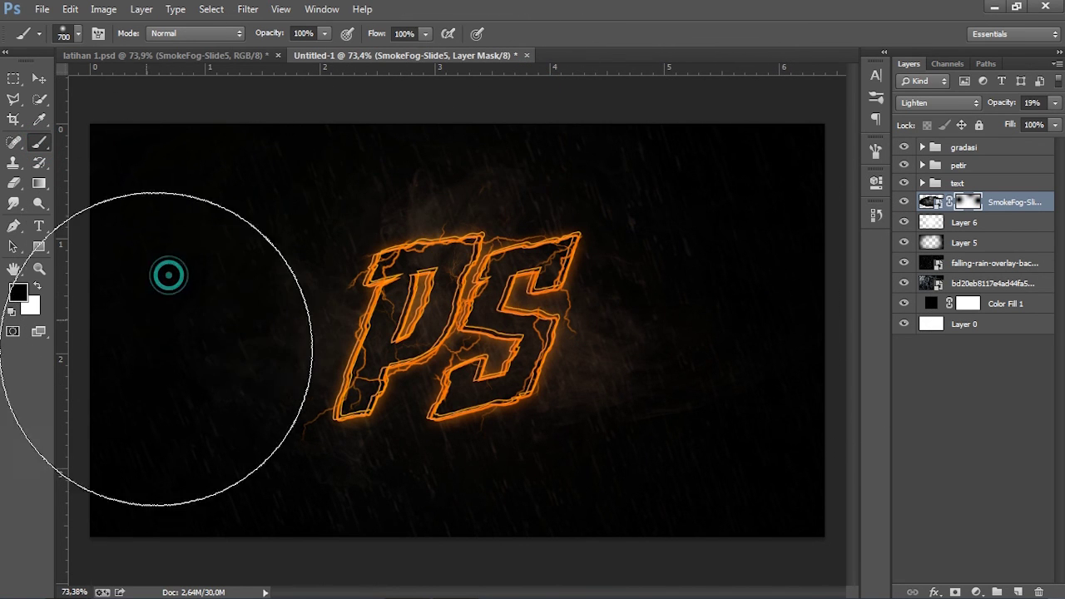
{"action": "left_click_drag", "start_coordinate": [663, 520], "coordinate": [738, 465]}
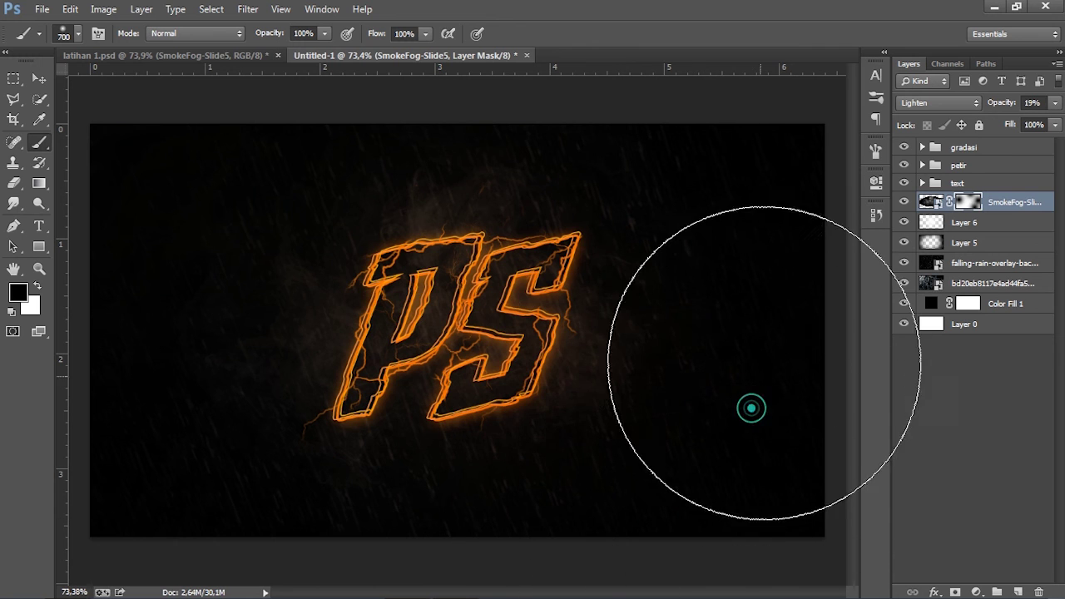
{"action": "left_click_drag", "start_coordinate": [663, 520], "coordinate": [755, 340]}
{"action": "key", "text": "ctrl+minus"}
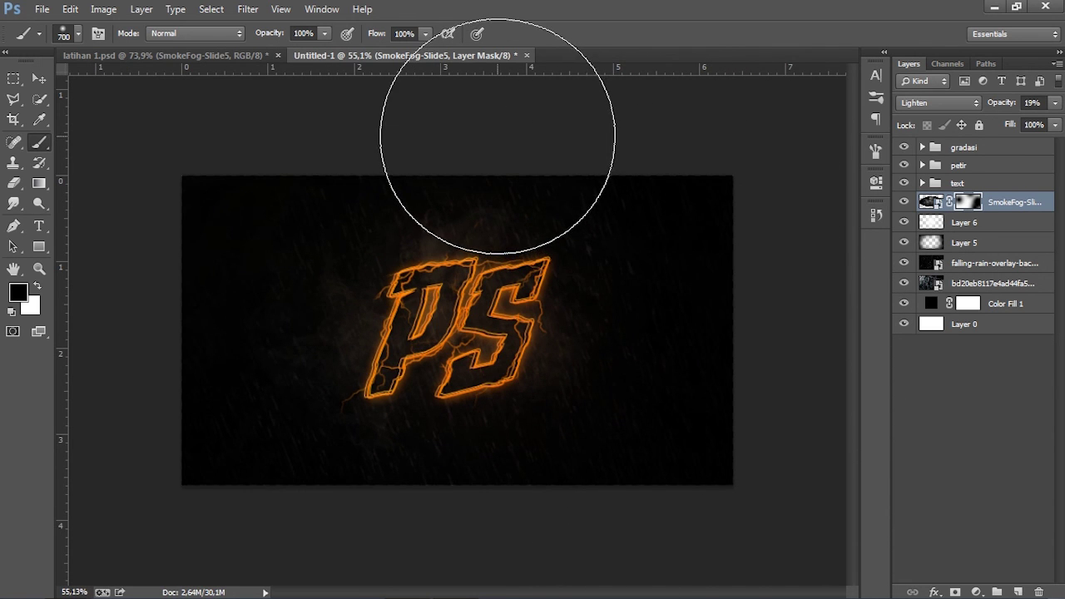
{"action": "left_click", "coordinate": [494, 133]}
{"action": "left_click", "coordinate": [236, 264]}
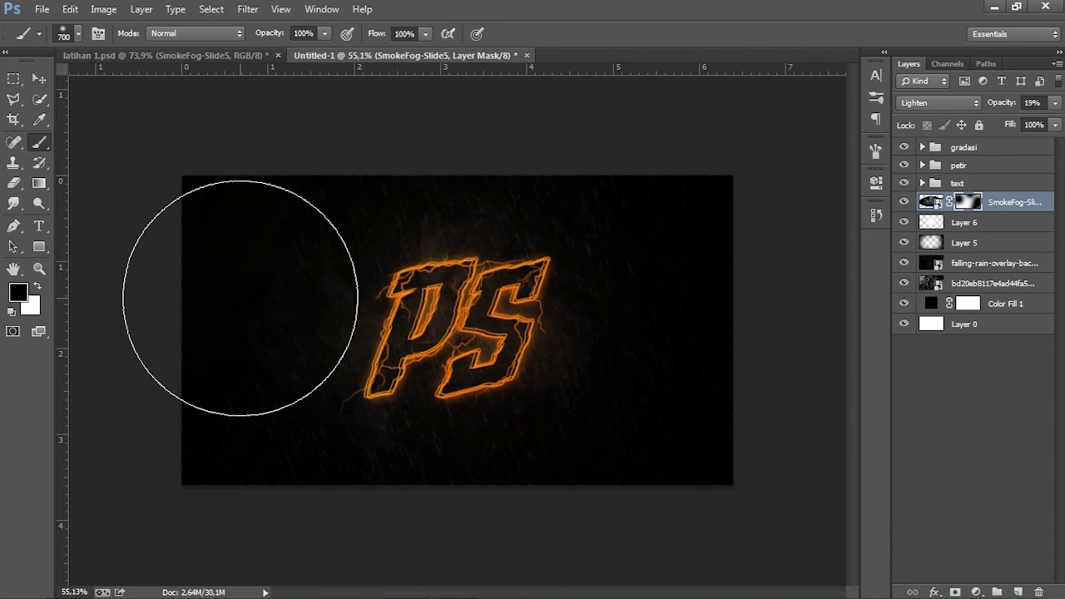
{"action": "left_click", "coordinate": [240, 298]}
- Mask out the remaining smoke near the bottom-left, then select the whole canvas
{"action": "left_click", "coordinate": [48, 82]}
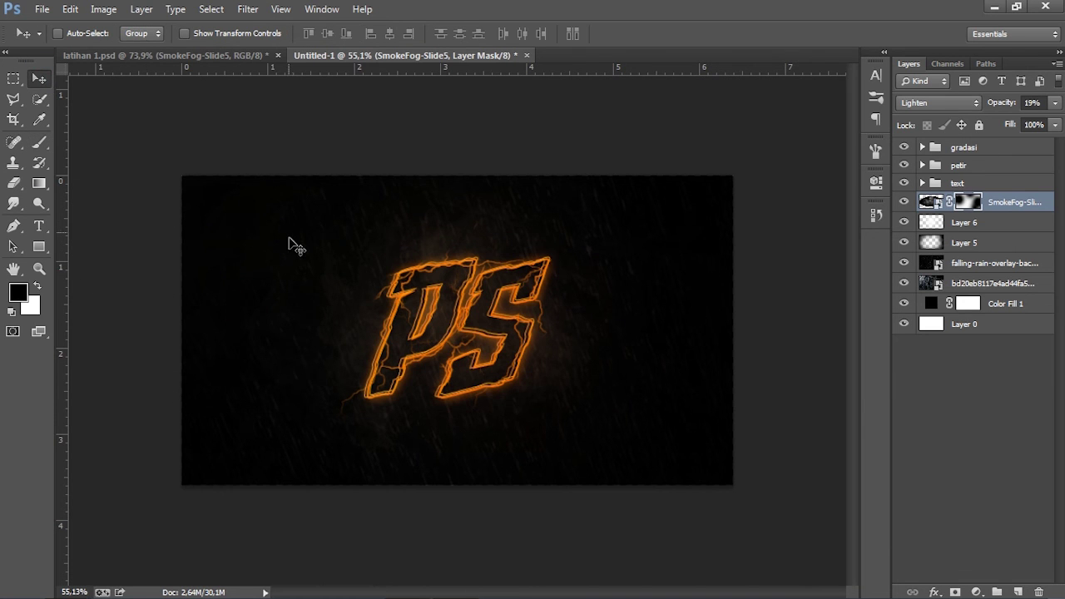
{"action": "key", "text": "ctrl+plus"}
{"action": "left_click", "coordinate": [48, 141]}
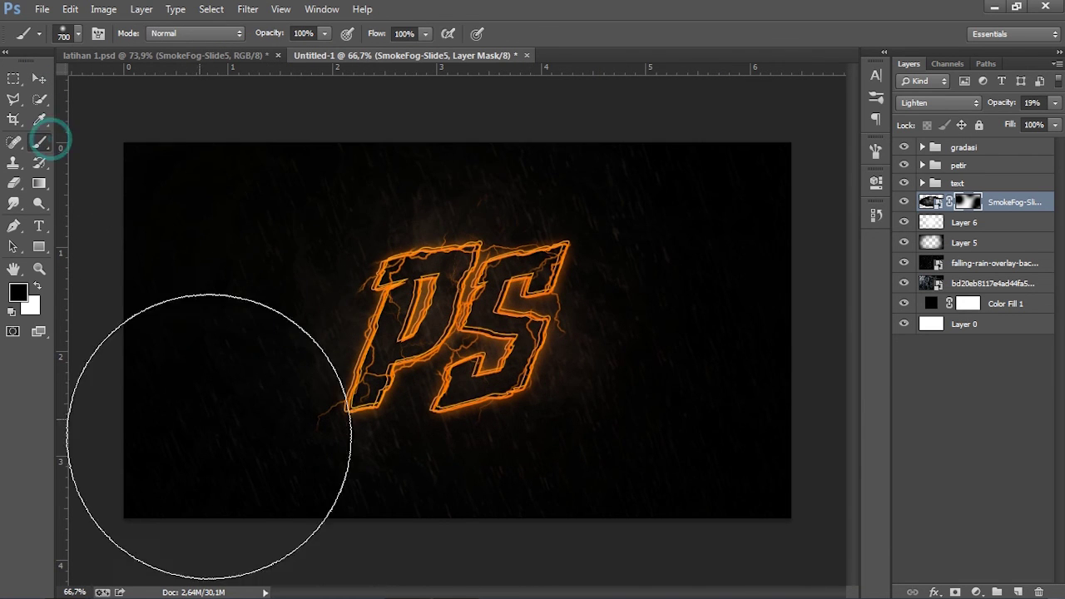
{"action": "left_click", "coordinate": [335, 565]}
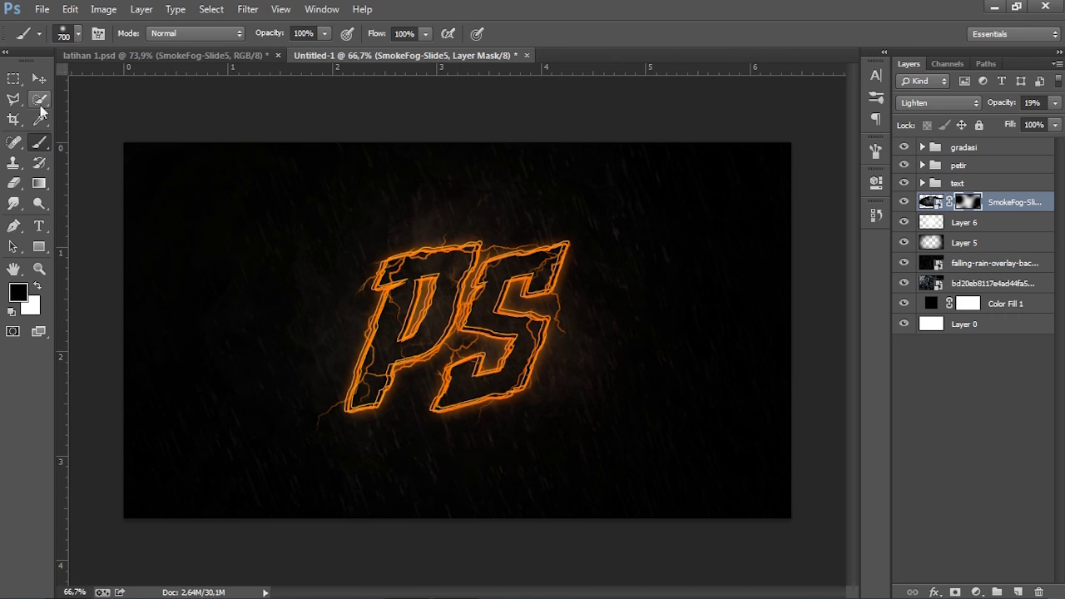
{"action": "left_click", "coordinate": [39, 78]}
{"action": "key", "text": "ctrl+a"}
{"action": "key", "text": "ctrl+minus"}
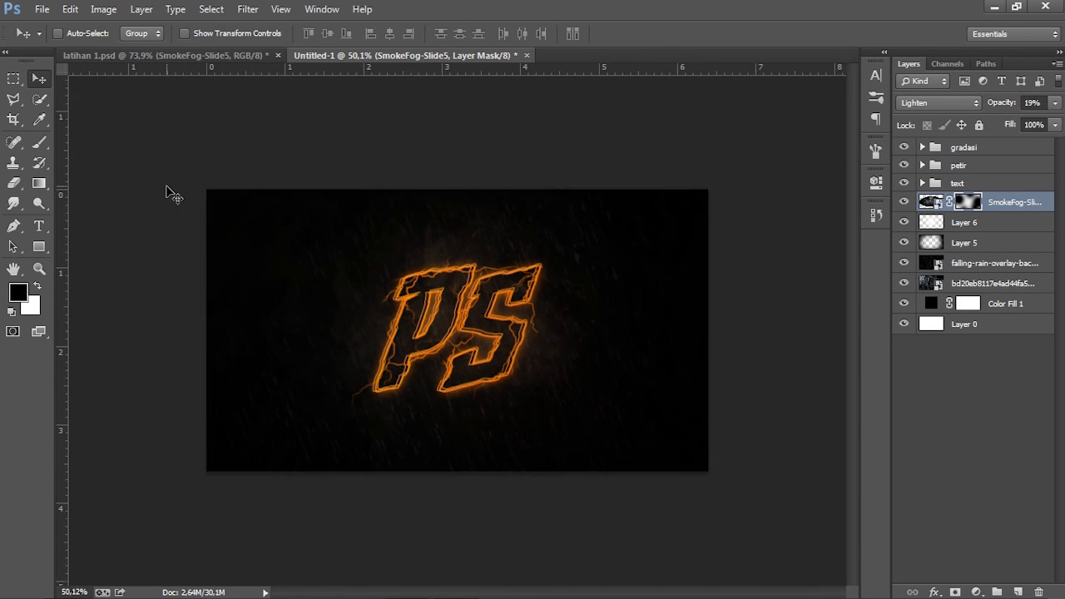